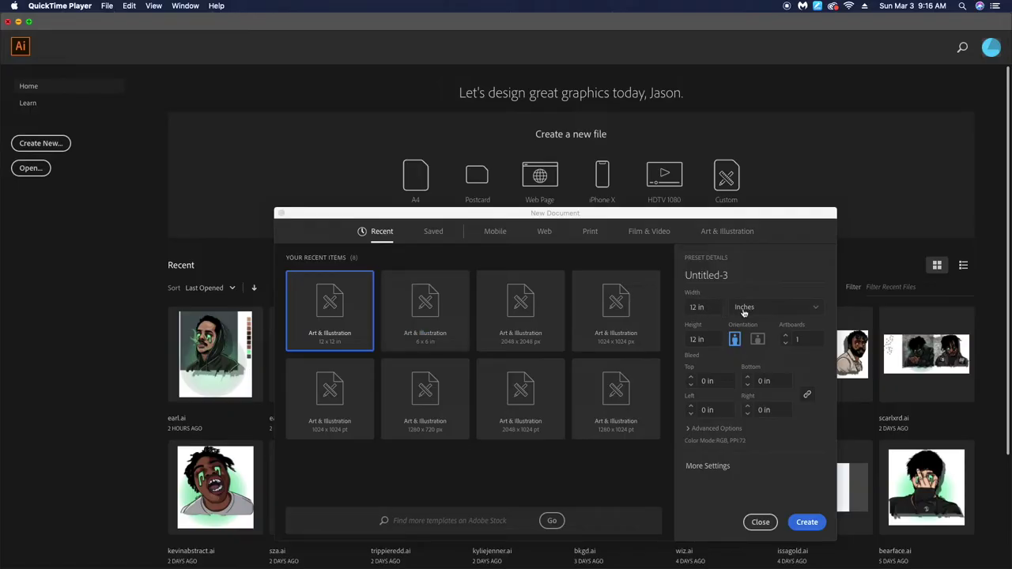
Step: Create a 12x12 in document, place the reference photo, scale it to 12x18 in and lower its opacity
{"action": "left_click", "coordinate": [806, 522]}
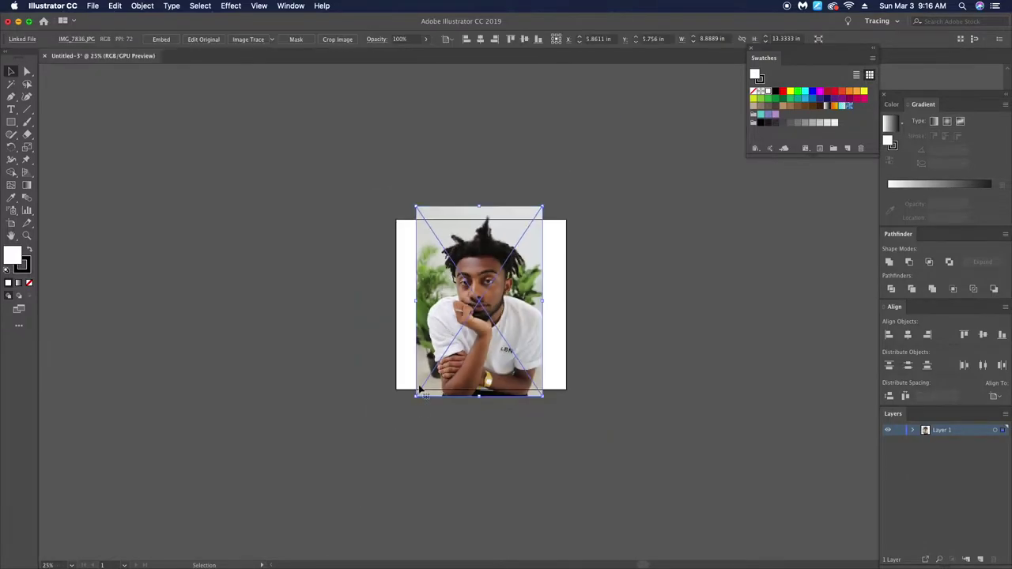
{"action": "left_click_drag", "start_coordinate": [362, 446], "coordinate": [366, 474]}
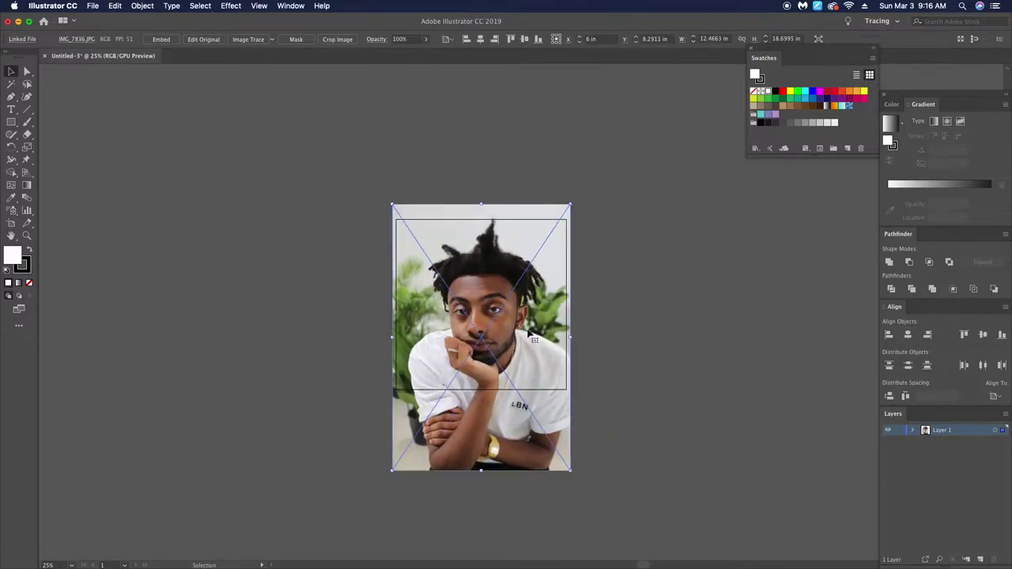
{"action": "left_click_drag", "start_coordinate": [570, 207], "coordinate": [569, 212]}
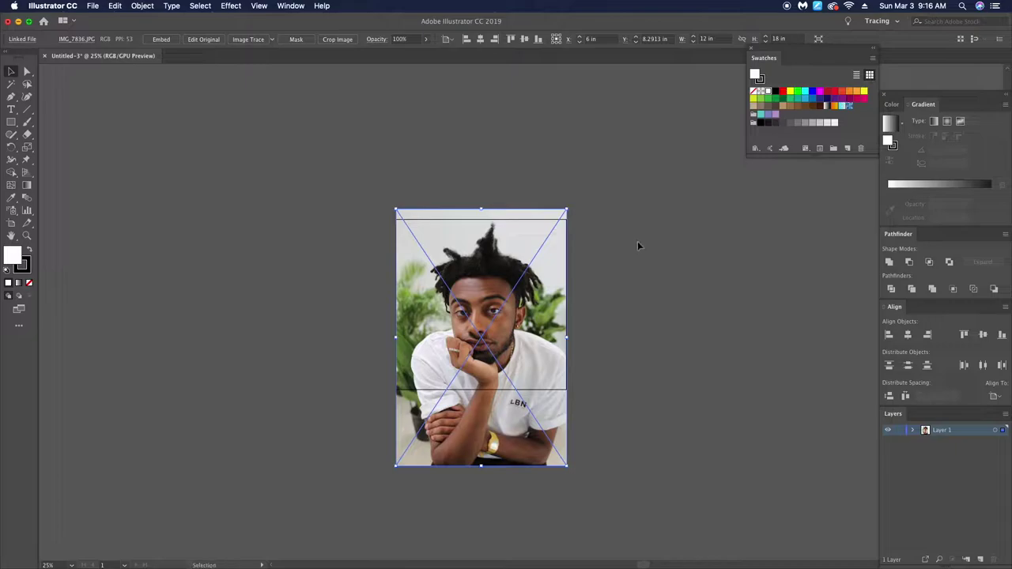
{"action": "left_click", "coordinate": [914, 460]}
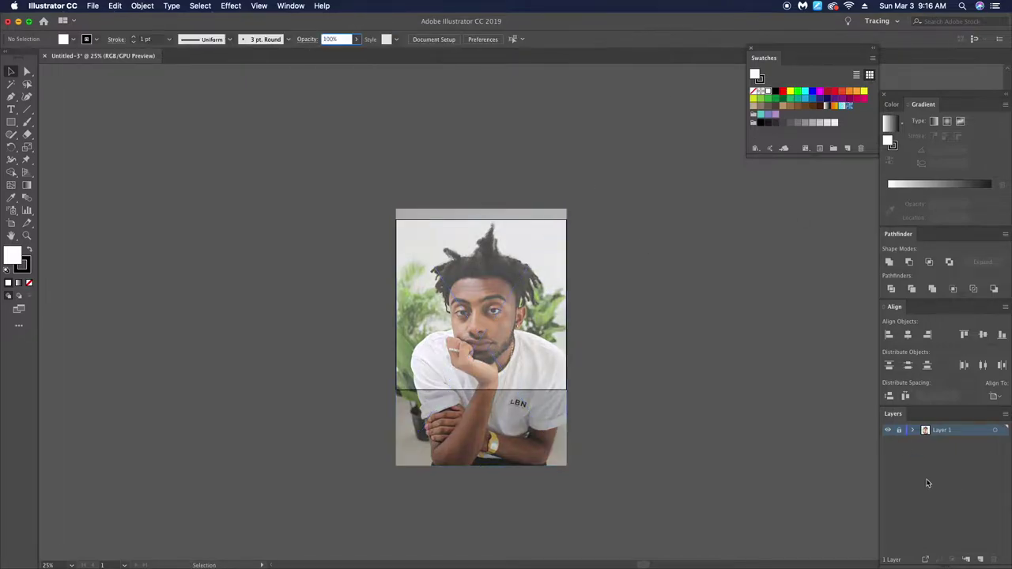
Step: Create a new calligraphic brush with size set to Pressure and make it the active Paintbrush brush
{"action": "double_click", "coordinate": [27, 124]}
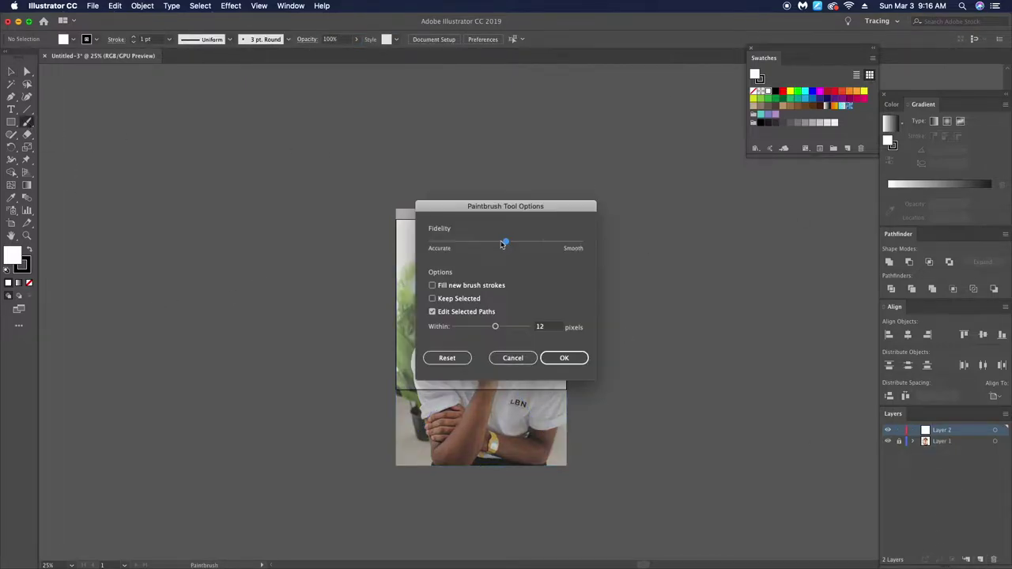
{"action": "left_click", "coordinate": [557, 361]}
{"action": "left_click", "coordinate": [288, 39]}
{"action": "left_click", "coordinate": [262, 122]}
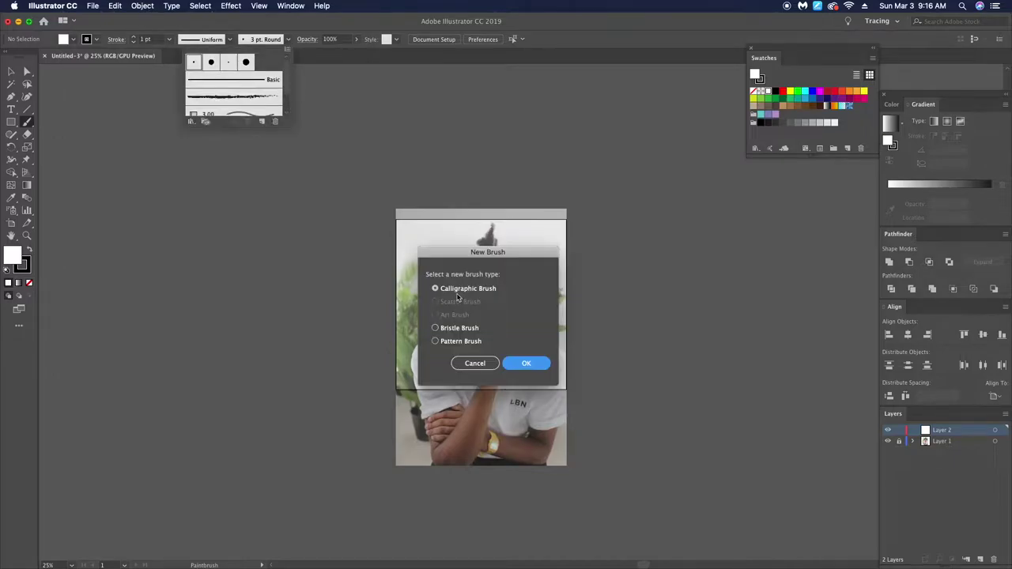
{"action": "left_click", "coordinate": [526, 363]}
{"action": "left_click", "coordinate": [491, 334]}
{"action": "left_click", "coordinate": [491, 369]}
{"action": "left_click", "coordinate": [577, 363]}
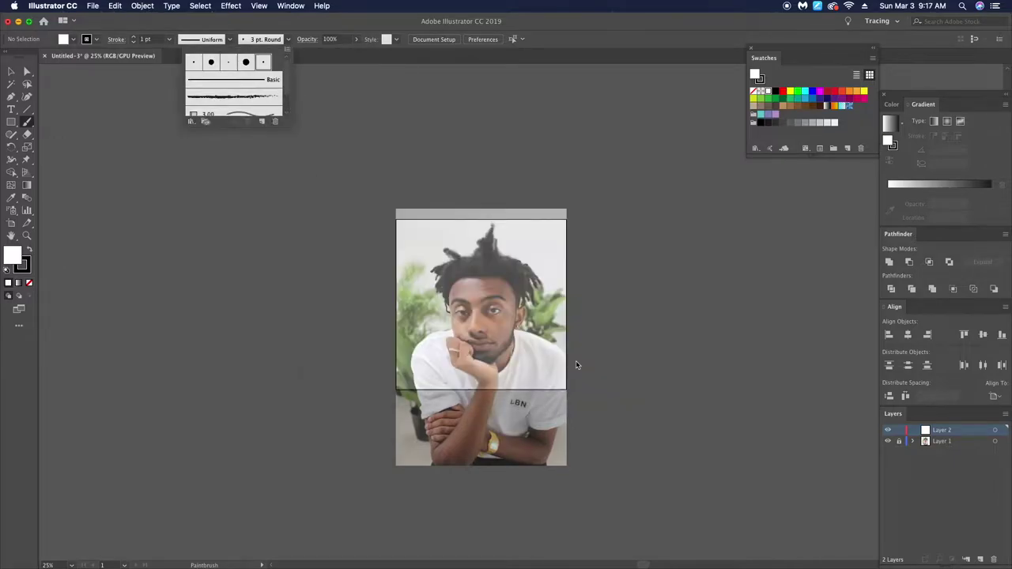
{"action": "left_click", "coordinate": [337, 100]}
{"action": "scroll", "coordinate": [357, 233], "scroll_direction": "up", "scroll_amount": 3}
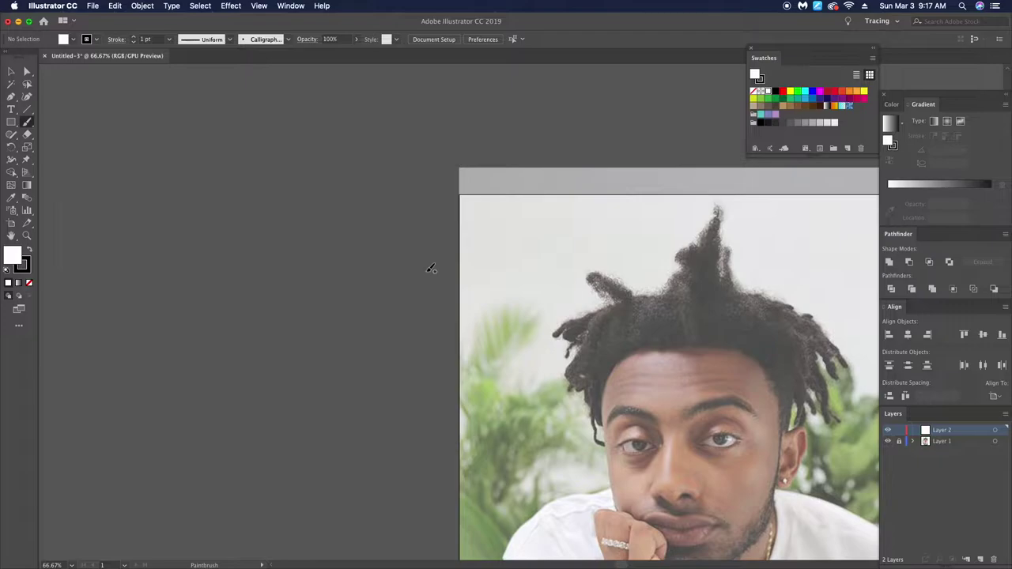
Step: Undo the test stroke and ink the hand outline and its edge along the jaw
{"action": "scroll", "coordinate": [565, 258], "scroll_direction": "right", "scroll_amount": 3}
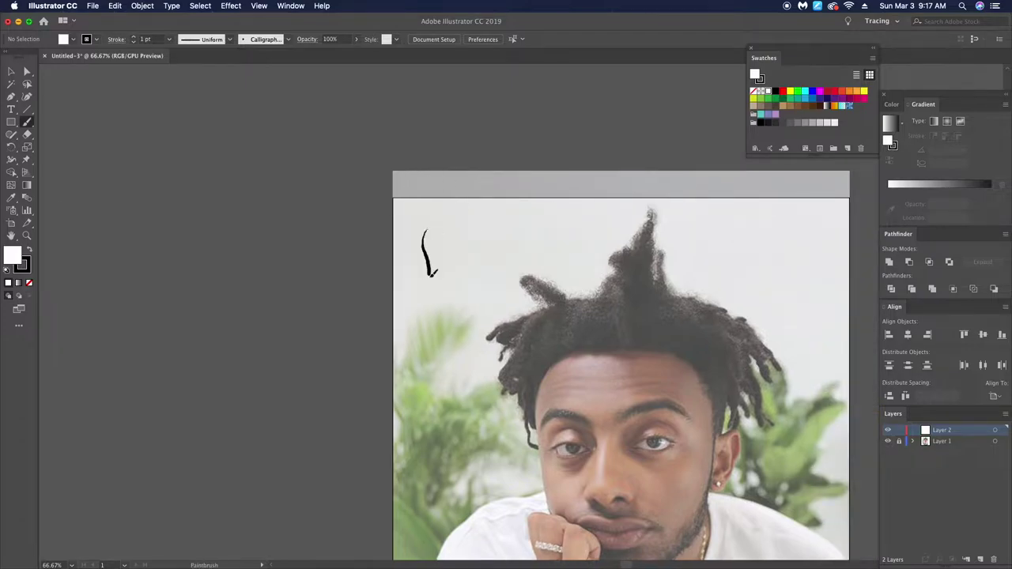
{"action": "key", "text": "ctrl+z"}
{"action": "scroll", "coordinate": [506, 316], "scroll_direction": "down", "scroll_amount": 5}
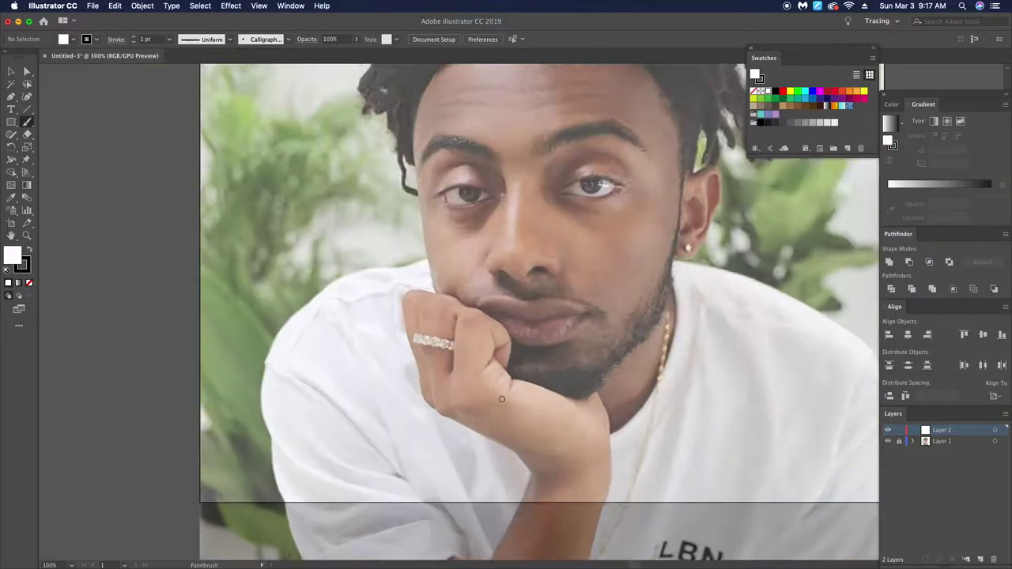
{"action": "scroll", "coordinate": [506, 316], "scroll_direction": "down", "scroll_amount": 1}
{"action": "scroll", "coordinate": [356, 145], "scroll_direction": "up", "scroll_amount": 5}
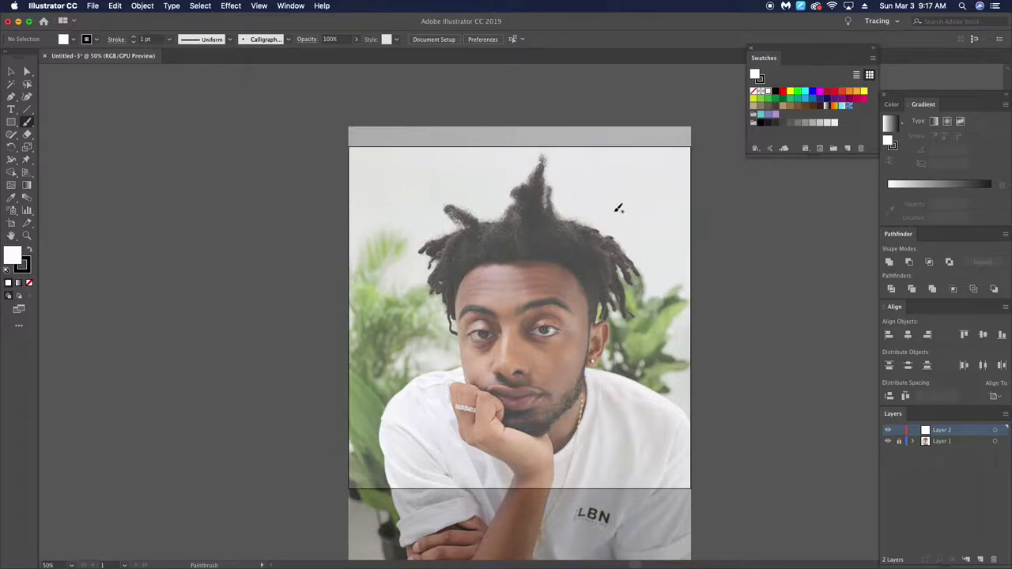
{"action": "scroll", "coordinate": [506, 439], "scroll_direction": "up", "scroll_amount": 3}
{"action": "scroll", "coordinate": [518, 441], "scroll_direction": "up", "scroll_amount": 1}
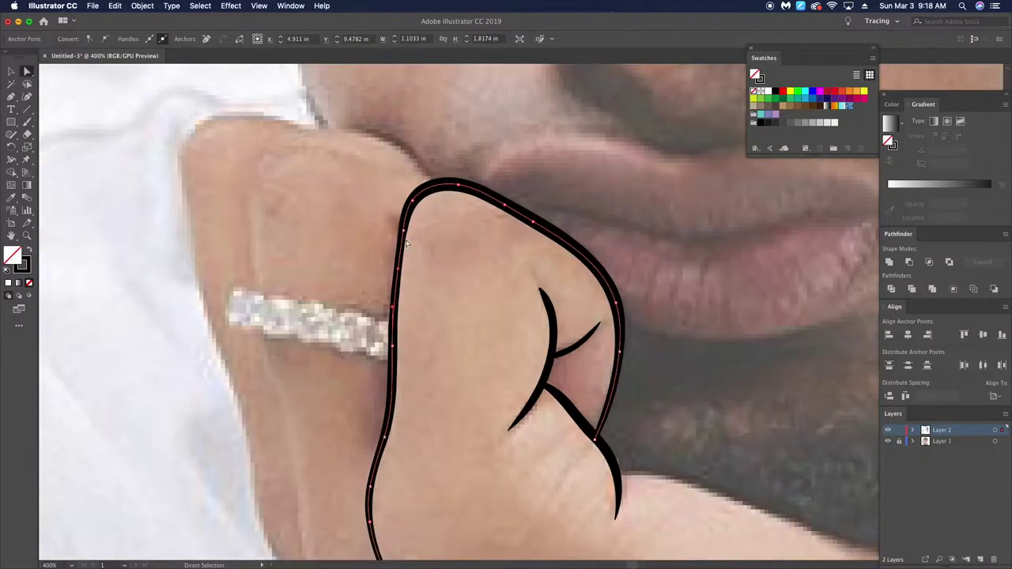
{"action": "left_click_drag", "start_coordinate": [419, 469], "coordinate": [449, 222]}
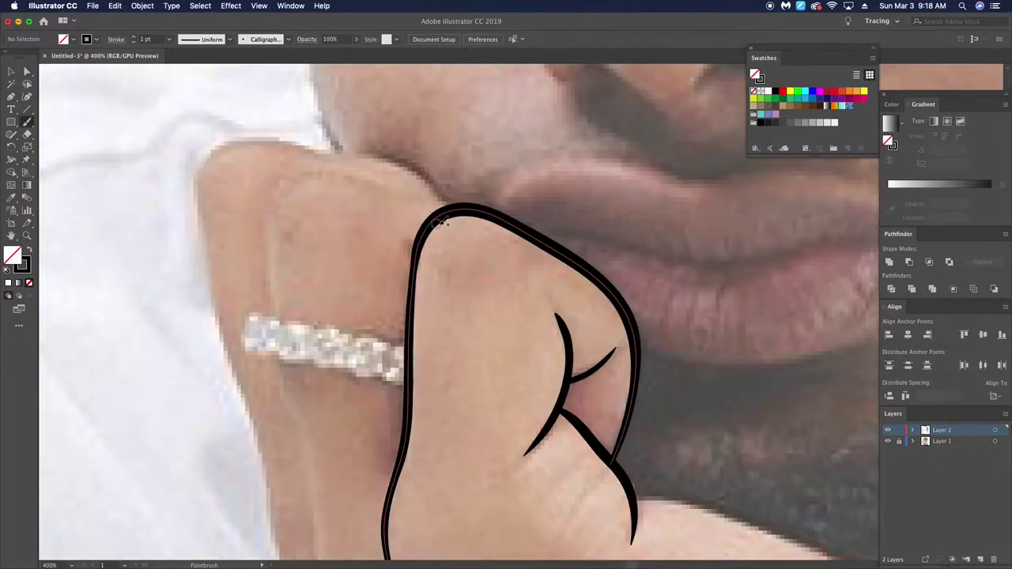
{"action": "key", "text": "super+1"}
{"action": "left_click_drag", "start_coordinate": [477, 281], "coordinate": [506, 237]}
{"action": "left_click_drag", "start_coordinate": [558, 397], "coordinate": [361, 317]}
Step: Ink the wrist line down the arm and outline the ring on the finger
{"action": "key", "text": "super+minus"}
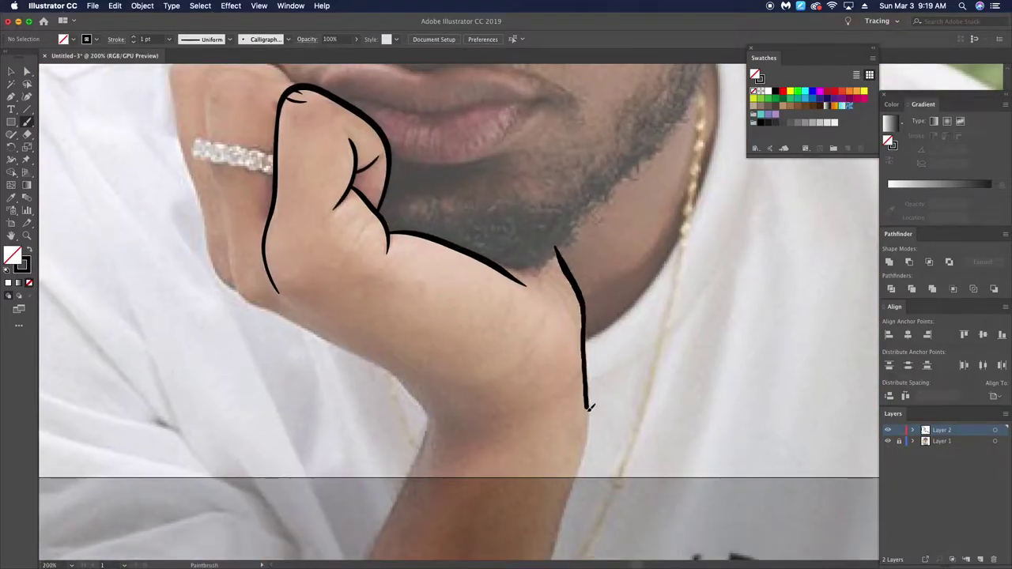
{"action": "left_click_drag", "start_coordinate": [589, 407], "coordinate": [589, 510]}
{"action": "scroll", "coordinate": [424, 293], "scroll_direction": "left", "scroll_amount": 3}
{"action": "key", "text": "super+plus"}
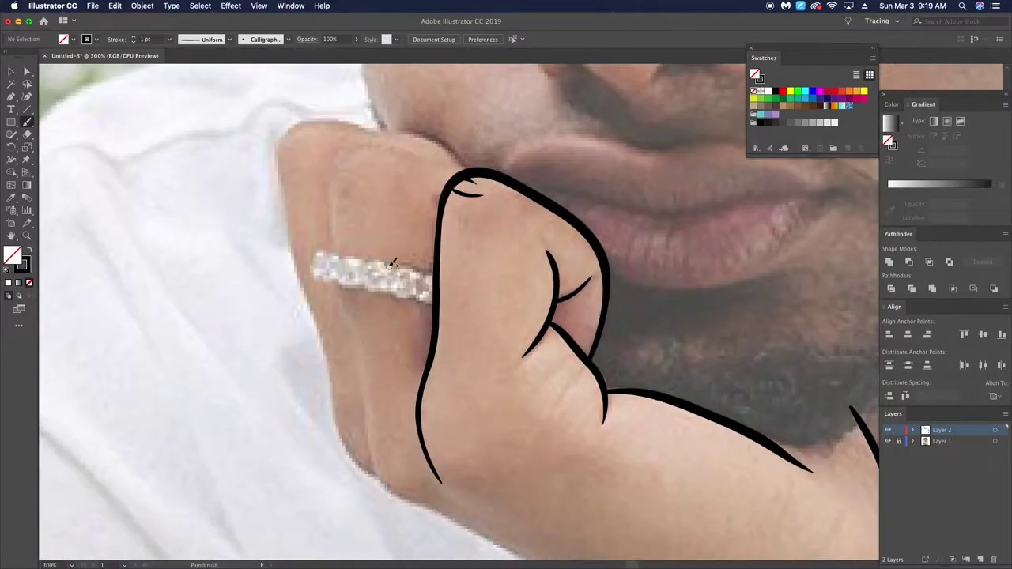
{"action": "left_click_drag", "start_coordinate": [352, 254], "coordinate": [433, 272]}
{"action": "key", "text": "super+plus"}
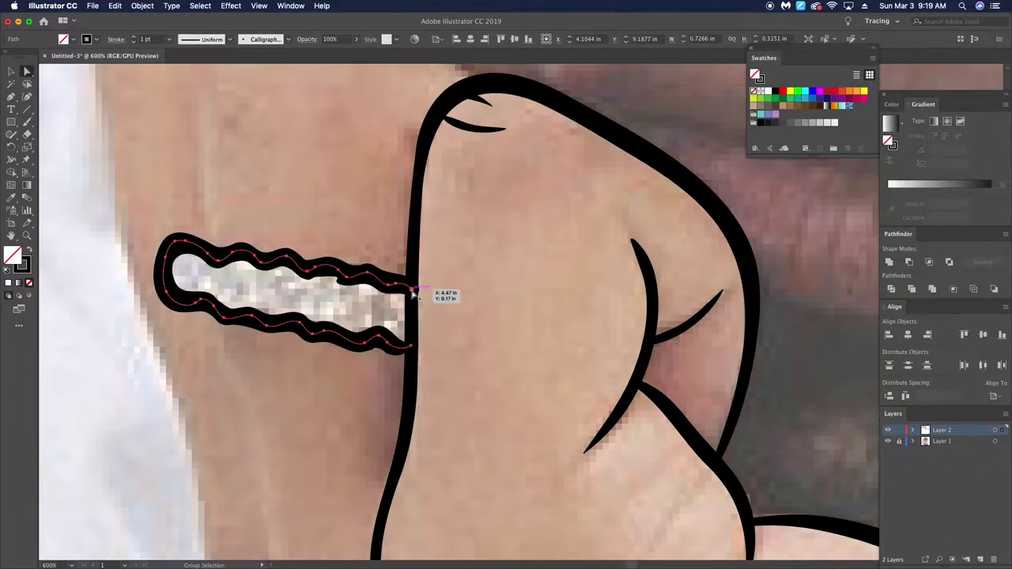
Step: Save the document as amine2.ai
{"action": "key", "text": "a"}
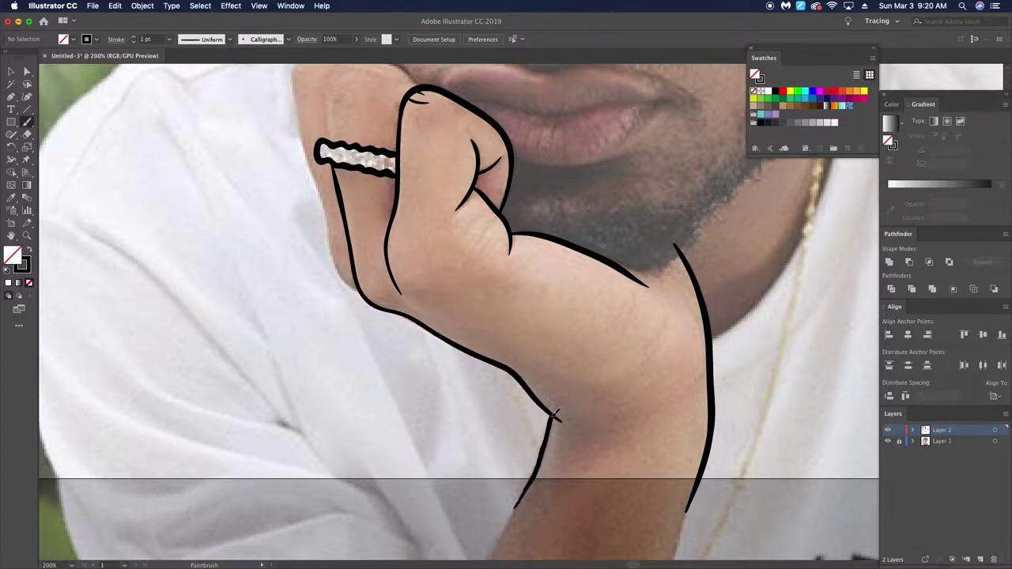
{"action": "key", "text": "super+0"}
{"action": "key", "text": "super+s"}
{"action": "type", "text": "amine2"}
{"action": "key", "text": "Return"}
Step: Reshape the left finger's outline anchors with the Direct Selection tool
{"action": "key", "text": "super+equal"}
{"action": "key", "text": "super+equal"}
{"action": "key", "text": "super+equal"}
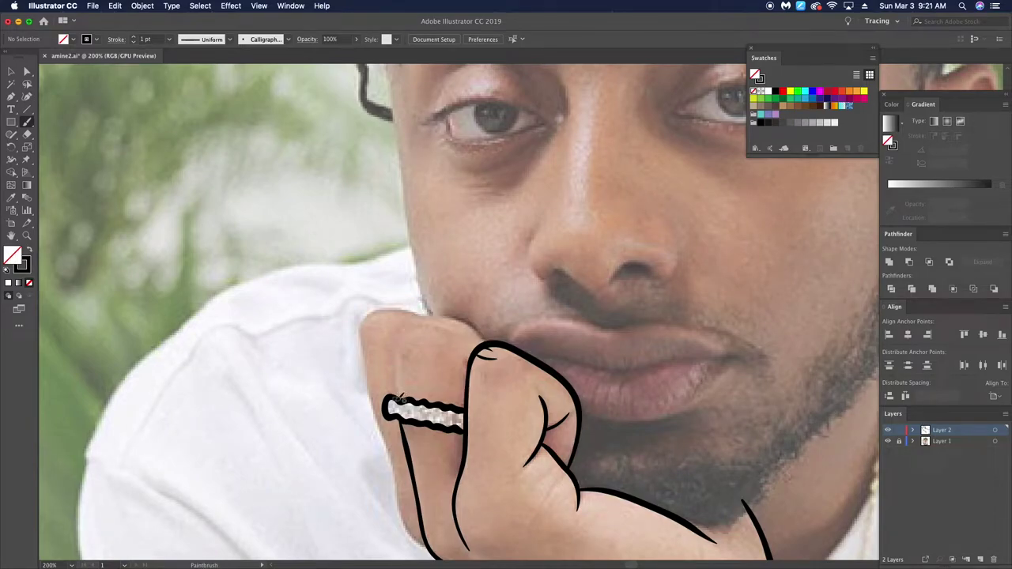
{"action": "key", "text": "super+equal"}
{"action": "key", "text": "super+minus"}
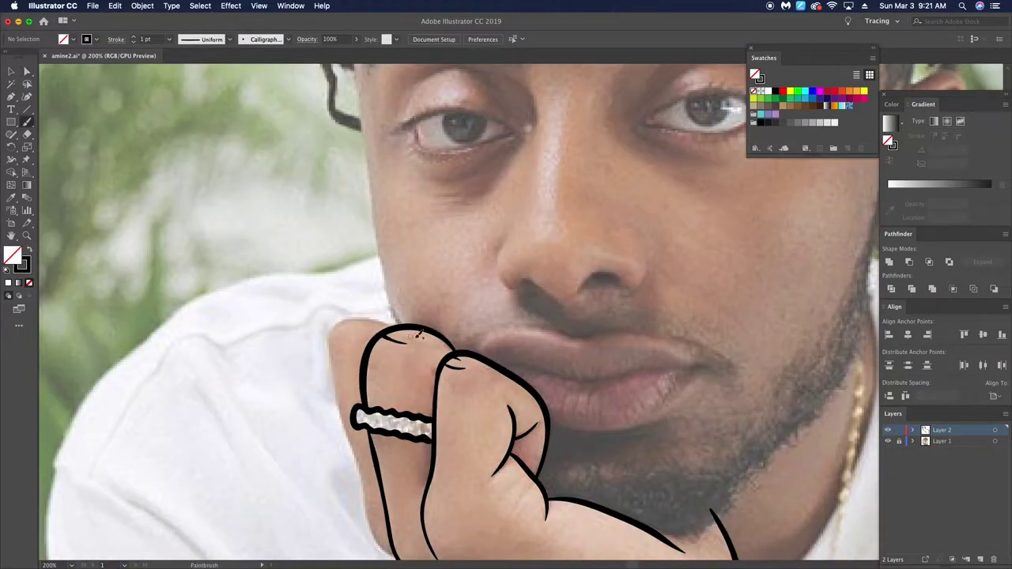
{"action": "left_click_drag", "start_coordinate": [578, 444], "coordinate": [538, 342]}
{"action": "key", "text": "super+equal"}
{"action": "key", "text": "a"}
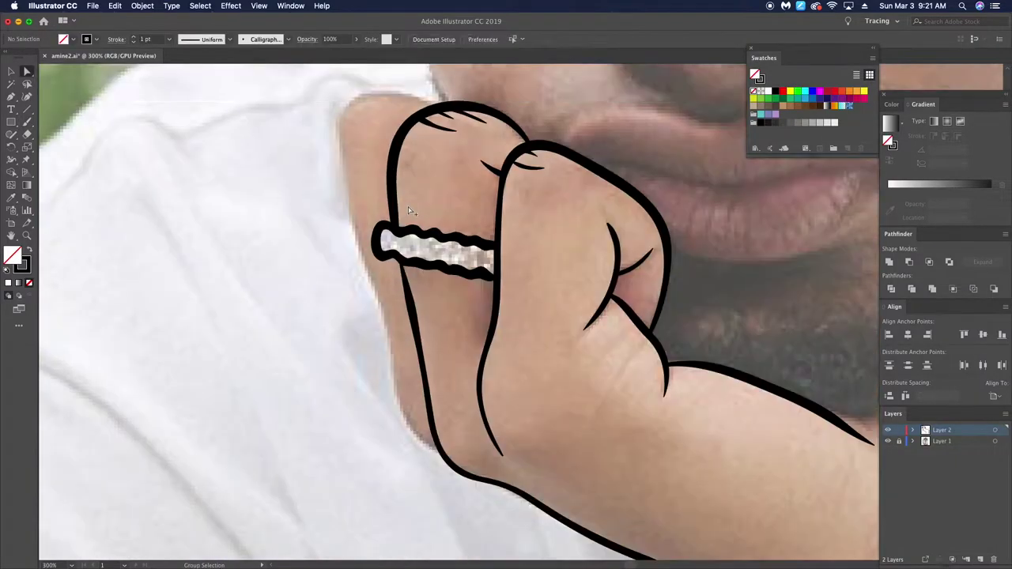
{"action": "left_click", "coordinate": [423, 326]}
{"action": "key", "text": "shift+super+a"}
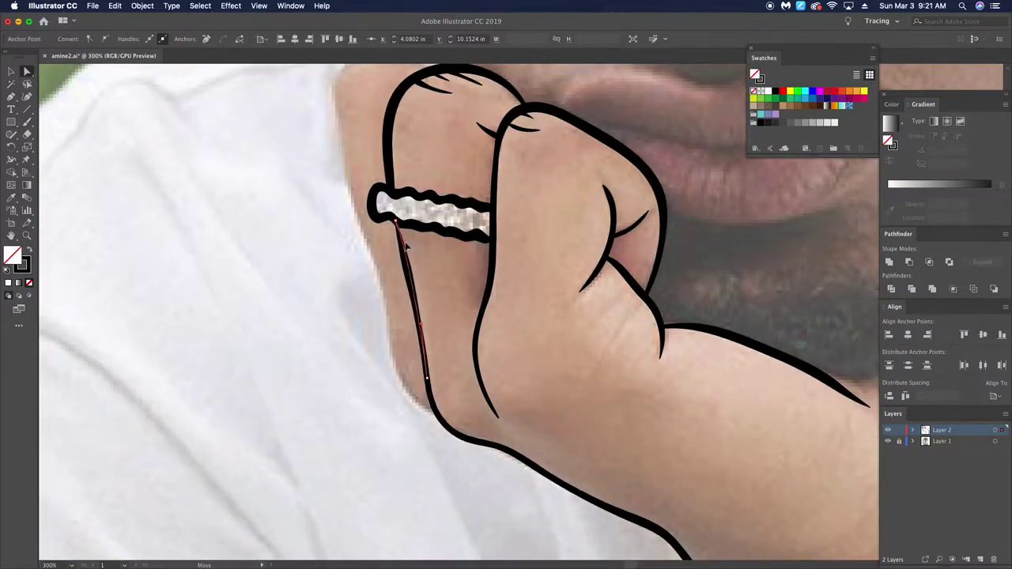
Step: Paint the third finger's outline and knuckle creases with the Paintbrush, zooming on the fingertip
{"action": "key", "text": "super+minus"}
{"action": "key", "text": "super+minus"}
{"action": "key", "text": "super+equal"}
{"action": "key", "text": "b"}
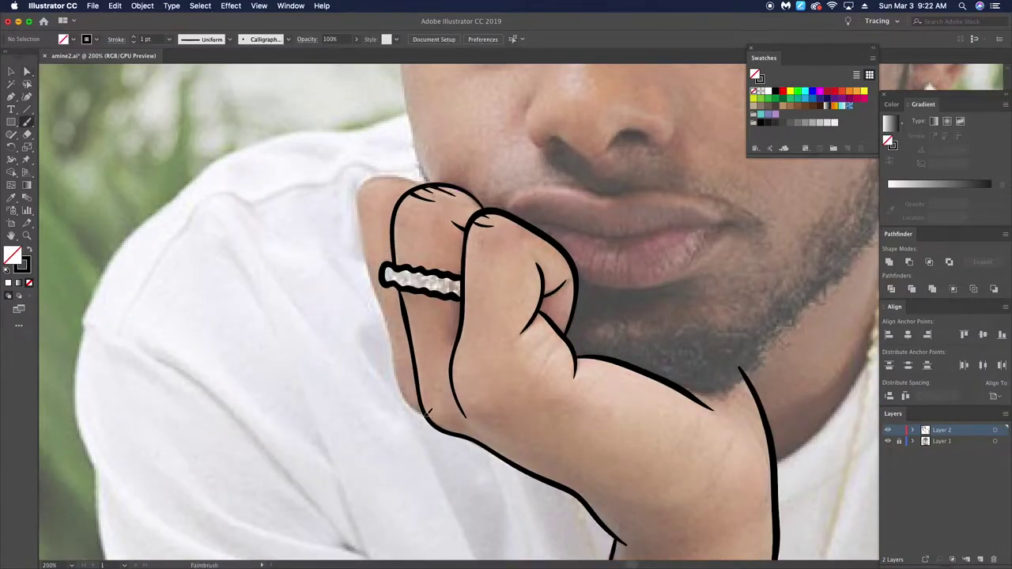
{"action": "key", "text": "super+equal"}
{"action": "key", "text": "super+equal"}
{"action": "key", "text": "super+equal"}
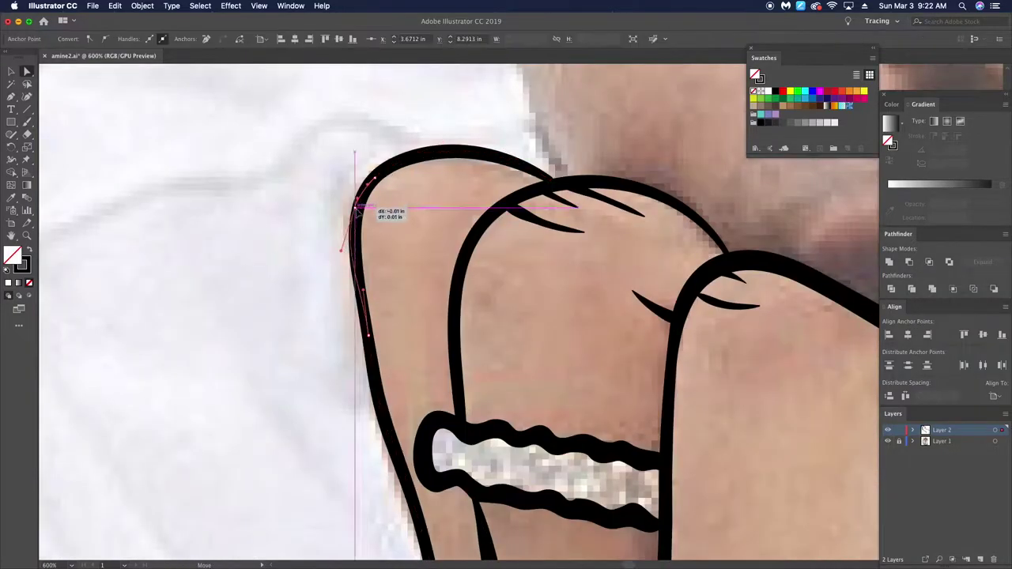
{"action": "key", "text": "super+equal"}
{"action": "key", "text": "super+minus"}
{"action": "key", "text": "super+minus"}
{"action": "key", "text": "super+minus"}
{"action": "key", "text": "b"}
{"action": "key", "text": "super+equal"}
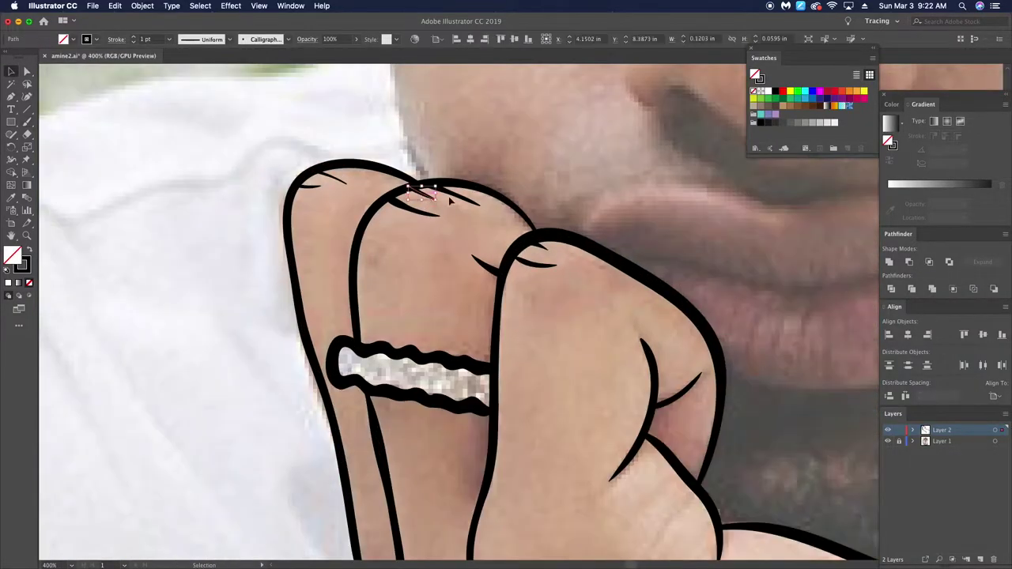
{"action": "key", "text": "v"}
Step: Adjust the second finger's outline, then hide and reshow the photo to check the linework
{"action": "left_click", "coordinate": [478, 237]}
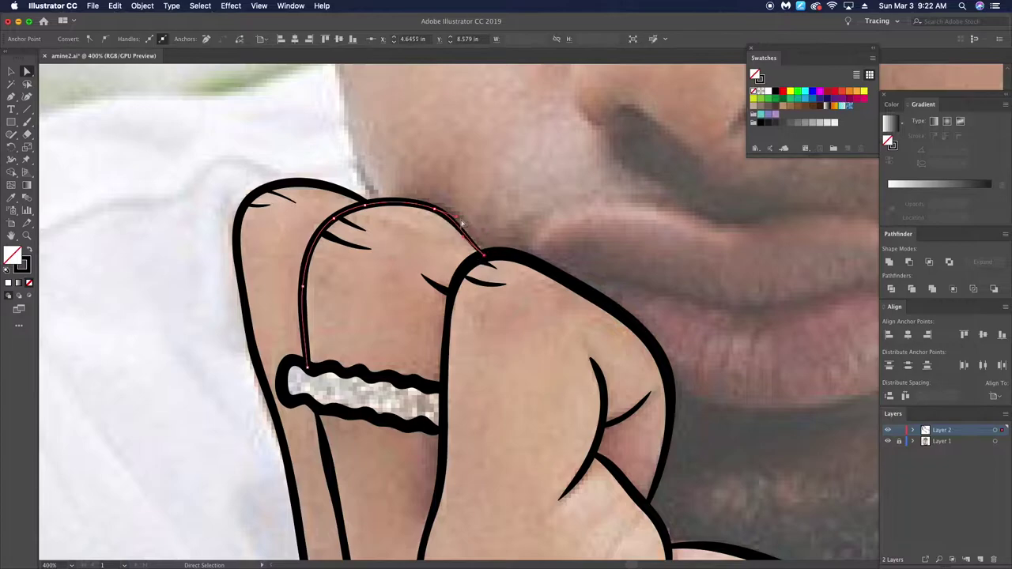
{"action": "key", "text": "super+minus"}
{"action": "key", "text": "super+minus"}
{"action": "key", "text": "super+minus"}
{"action": "key", "text": "a"}
{"action": "left_click", "coordinate": [887, 441]}
{"action": "left_click", "coordinate": [887, 441]}
{"action": "key", "text": "super+equal"}
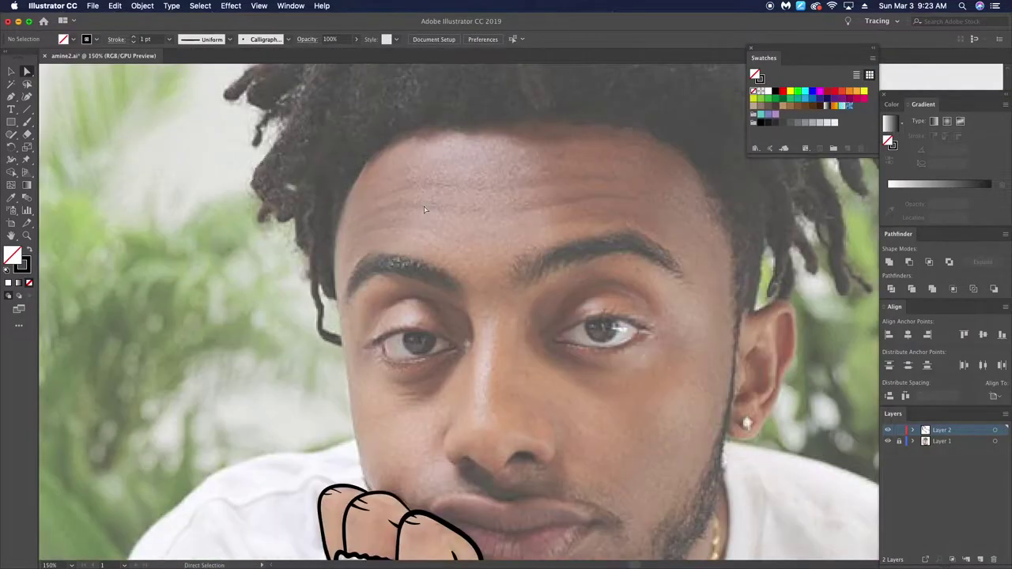
Step: Select and adjust the face-side outline path with Direct Selection
{"action": "key", "text": "super+equal"}
{"action": "key", "text": "a"}
{"action": "scroll", "coordinate": [386, 251], "scroll_direction": "up", "scroll_amount": 3}
{"action": "left_click", "coordinate": [385, 252]}
{"action": "scroll", "coordinate": [386, 251], "scroll_direction": "down", "scroll_amount": 1}
{"action": "scroll", "coordinate": [372, 316], "scroll_direction": "down", "scroll_amount": 2}
{"action": "scroll", "coordinate": [355, 379], "scroll_direction": "up", "scroll_amount": 1}
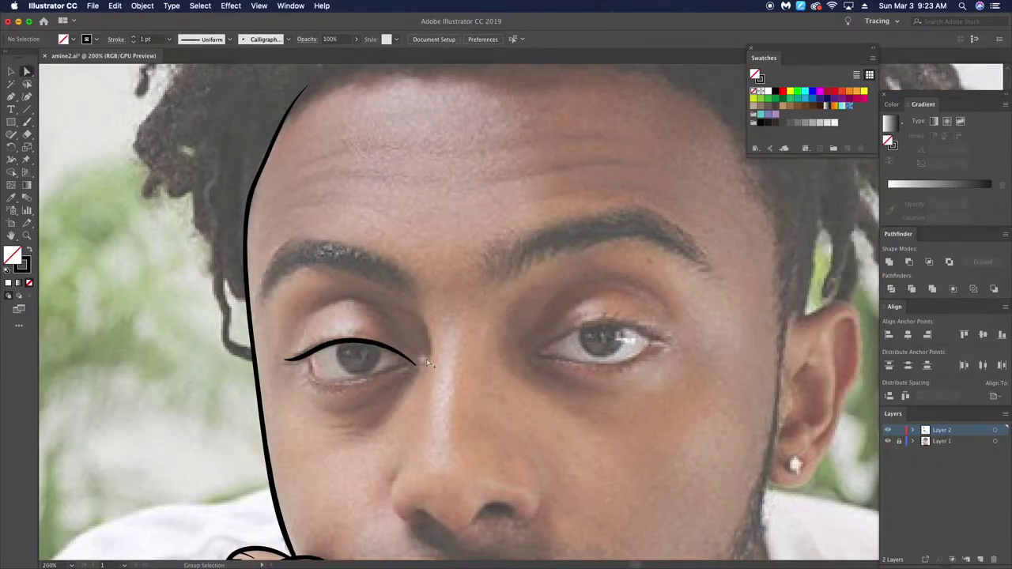
Step: Draw the left eye's upper eyelid and crease lines with the Pencil, then reshape the crease arc
{"action": "key", "text": "super+equal"}
{"action": "key", "text": "n"}
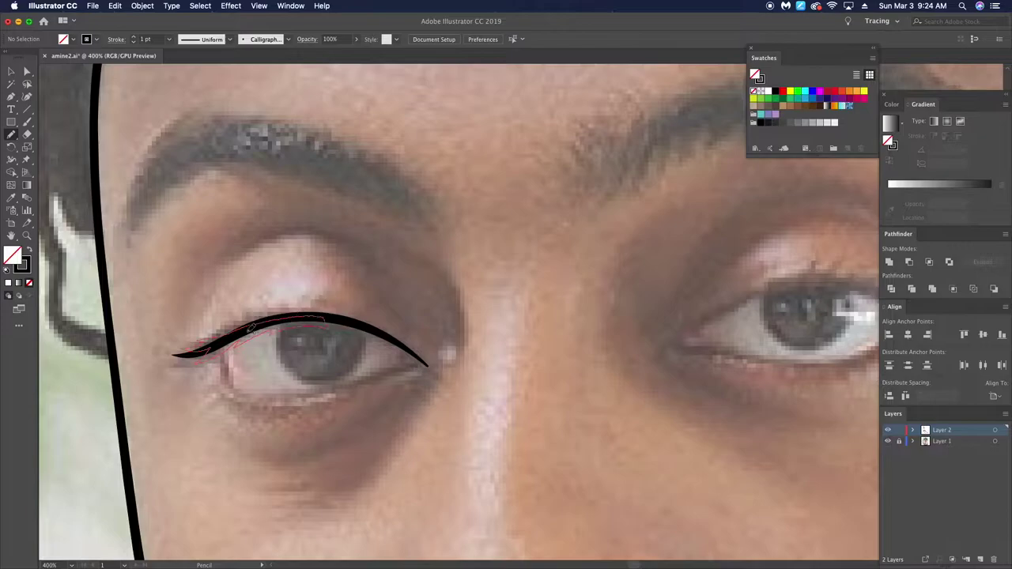
{"action": "left_click_drag", "start_coordinate": [250, 325], "coordinate": [180, 353]}
{"action": "key", "text": "shift+x"}
{"action": "key", "text": "super+minus"}
{"action": "left_click_drag", "start_coordinate": [344, 253], "coordinate": [399, 355]}
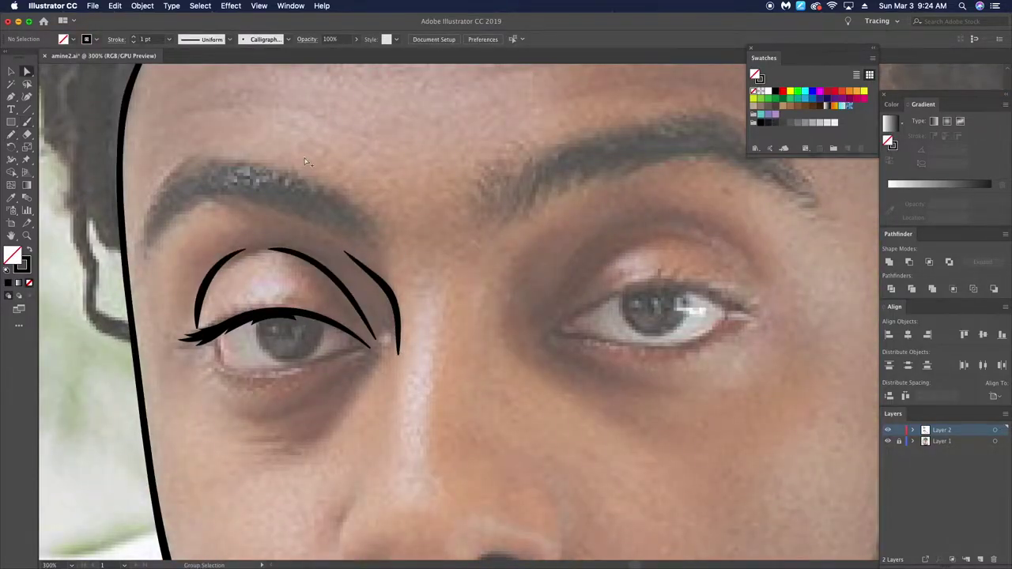
{"action": "key", "text": "super+equal"}
{"action": "key", "text": "a"}
{"action": "left_click_drag", "start_coordinate": [215, 242], "coordinate": [220, 246]}
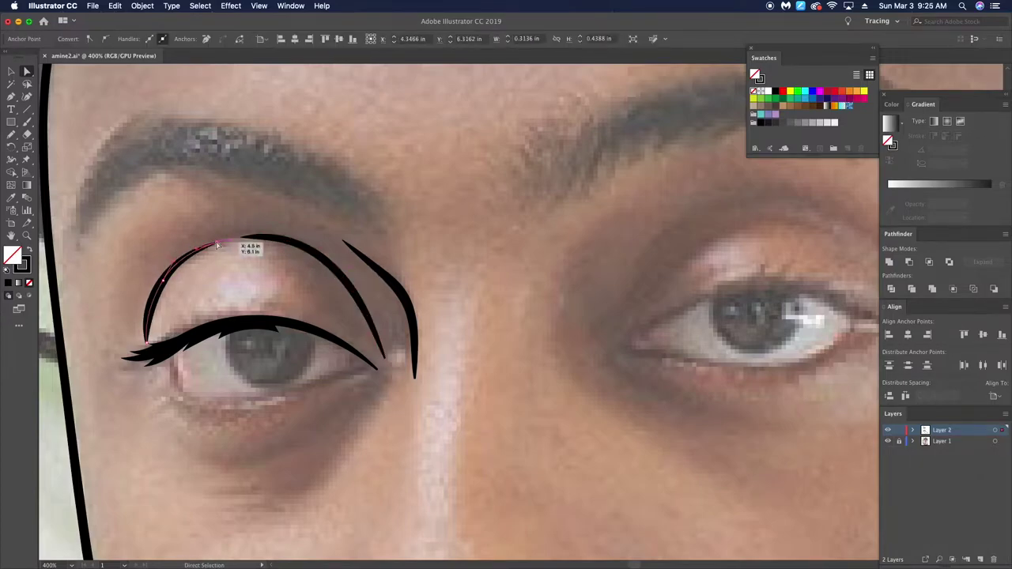
Step: Ink the nostril curve beside the nose with the Paintbrush
{"action": "key", "text": "super+0"}
{"action": "scroll", "coordinate": [237, 332], "scroll_direction": "up", "scroll_amount": 3}
{"action": "scroll", "coordinate": [237, 332], "scroll_direction": "up", "scroll_amount": 3}
{"action": "key", "text": "b"}
{"action": "mouse_move", "coordinate": [232, 286]}
{"action": "left_mouse_down"}
{"action": "mouse_move", "coordinate": [241, 362]}
{"action": "mouse_move", "coordinate": [272, 377]}
{"action": "left_mouse_up"}
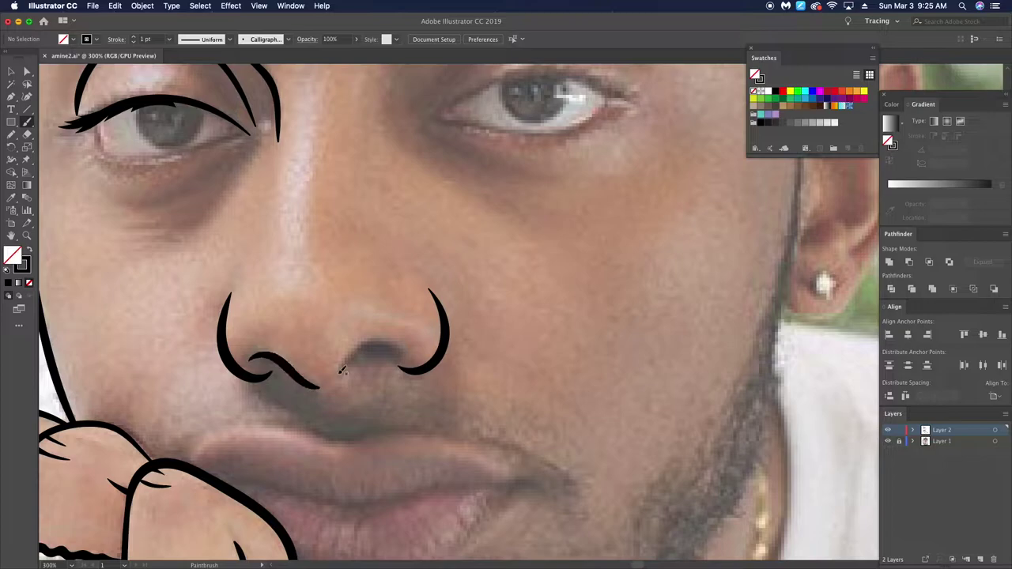
Step: Draw a wavy line joining the nostrils and thicken its left and right parts with the Pencil
{"action": "left_click_drag", "start_coordinate": [440, 349], "coordinate": [320, 386]}
{"action": "scroll", "coordinate": [338, 384], "scroll_direction": "up", "scroll_amount": 3}
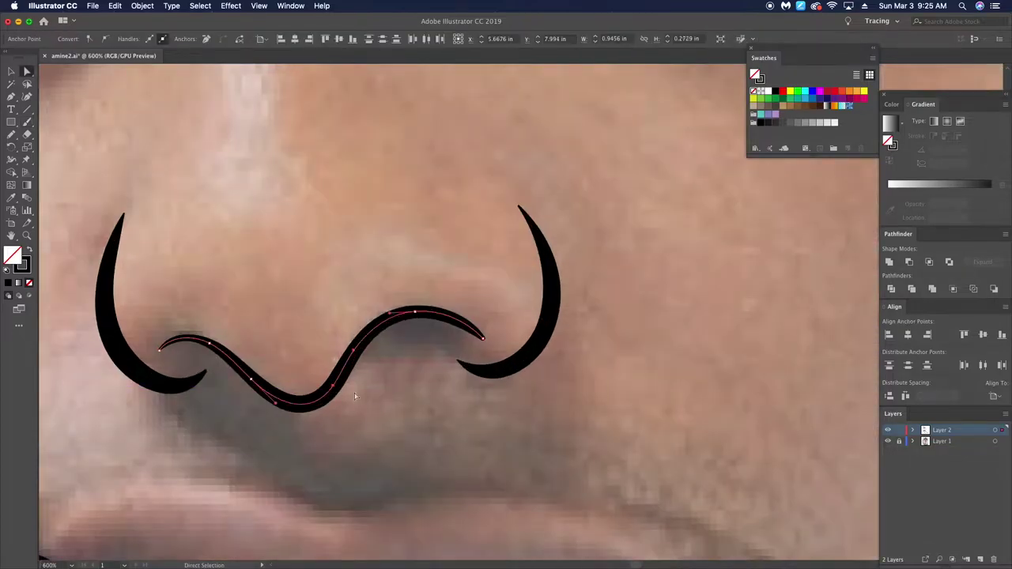
{"action": "scroll", "coordinate": [339, 384], "scroll_direction": "down", "scroll_amount": 2}
{"action": "scroll", "coordinate": [339, 385], "scroll_direction": "up", "scroll_amount": 2}
{"action": "key", "text": "super+0"}
{"action": "scroll", "coordinate": [396, 348], "scroll_direction": "up", "scroll_amount": 5}
{"action": "key", "text": "n"}
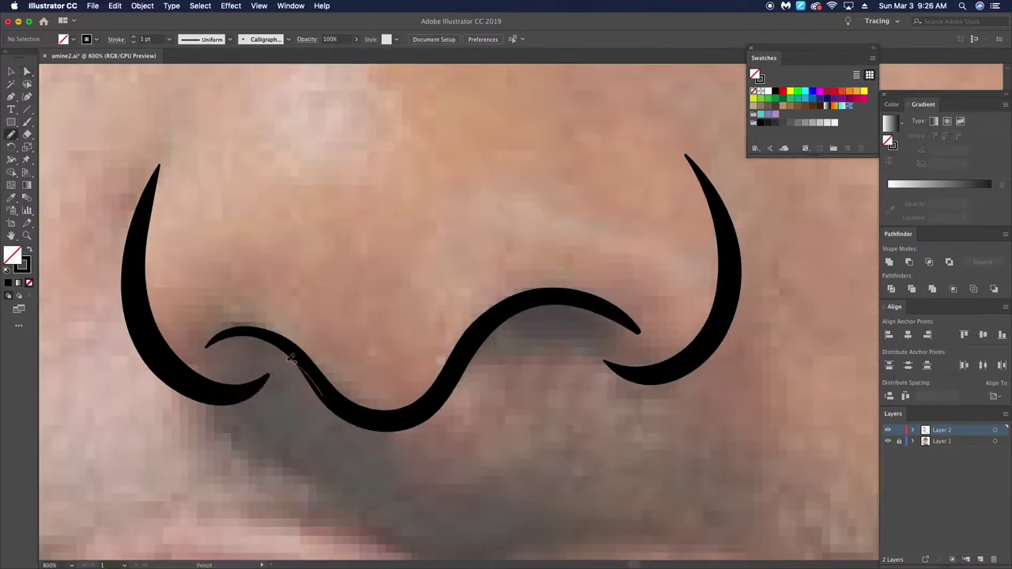
{"action": "left_click_drag", "start_coordinate": [340, 409], "coordinate": [303, 348]}
{"action": "left_click_drag", "start_coordinate": [464, 349], "coordinate": [510, 348]}
{"action": "scroll", "coordinate": [510, 348], "scroll_direction": "right", "scroll_amount": 5}
{"action": "key", "text": "a"}
{"action": "key", "text": "super+0"}
Step: Trace the left eyebrow as a solid black shape with the Pencil
{"action": "scroll", "coordinate": [452, 324], "scroll_direction": "up", "scroll_amount": 5}
{"action": "scroll", "coordinate": [452, 325], "scroll_direction": "up", "scroll_amount": 2}
{"action": "key", "text": "n"}
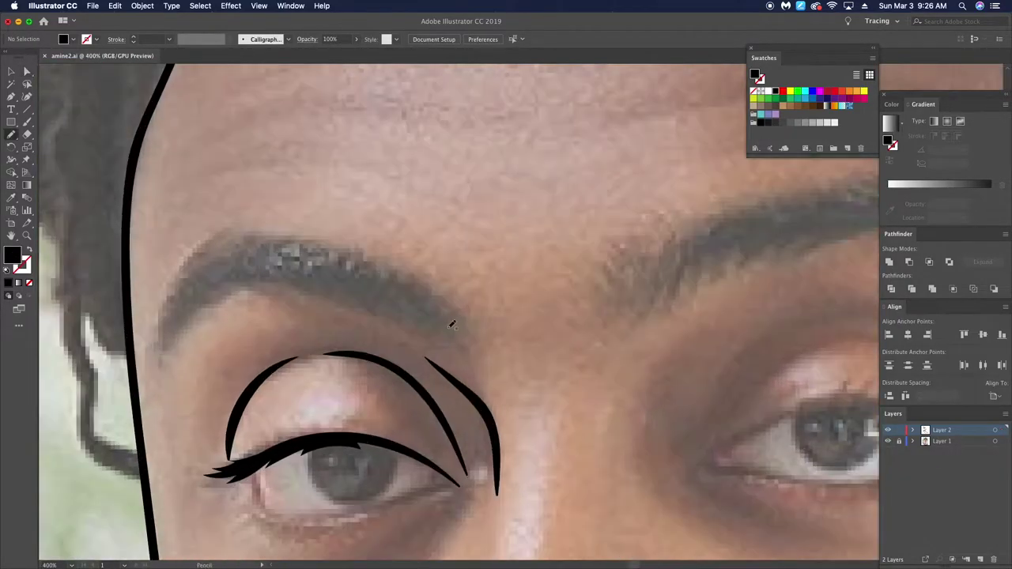
{"action": "left_click_drag", "start_coordinate": [244, 233], "coordinate": [159, 355]}
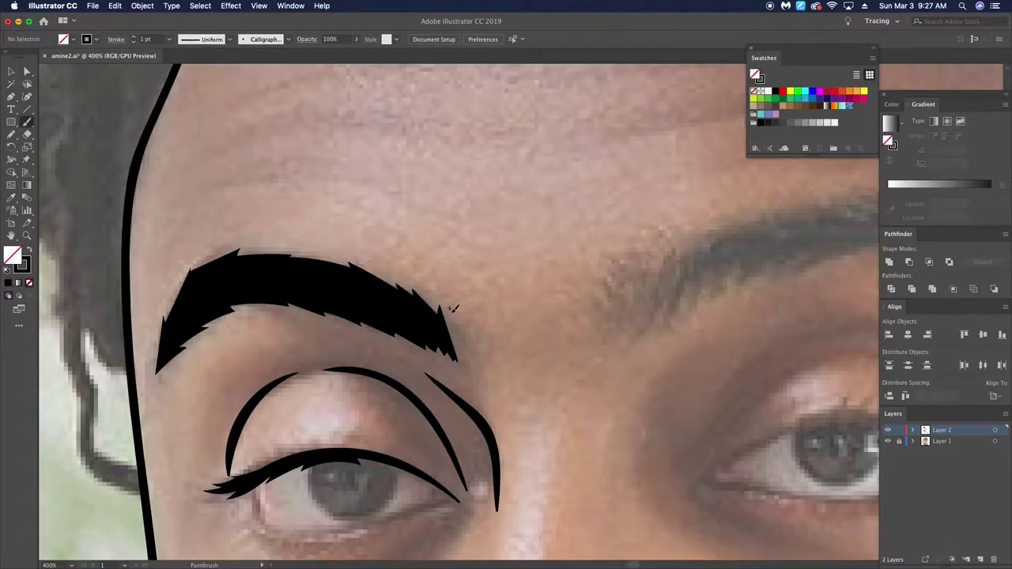
Step: Hide the photo layer and paint the right eye's upper eyelid line
{"action": "key", "text": "a"}
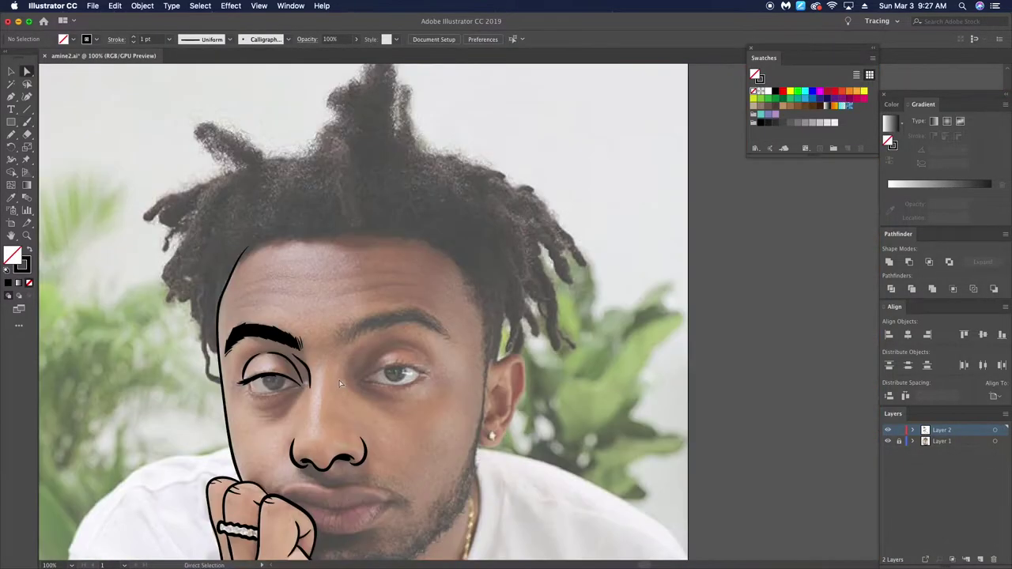
{"action": "key", "text": "super+0"}
{"action": "scroll", "coordinate": [296, 412], "scroll_direction": "up", "scroll_amount": 5}
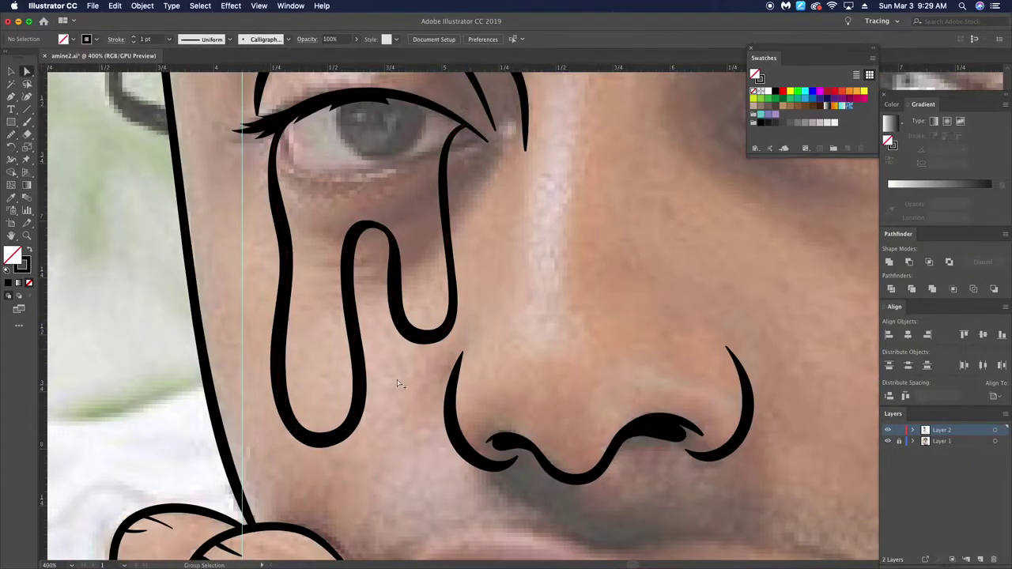
{"action": "left_click", "coordinate": [888, 442]}
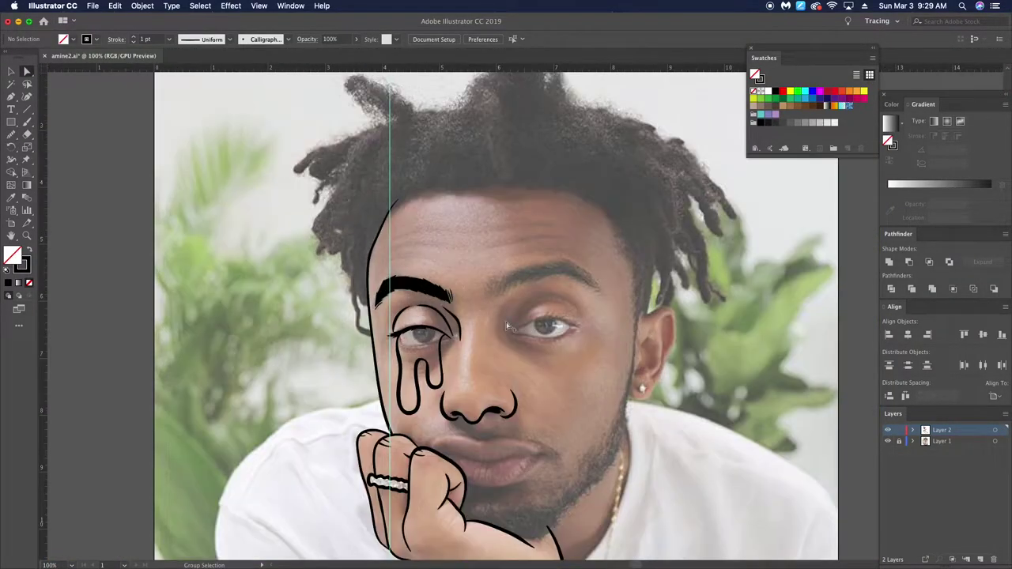
{"action": "key", "text": "b"}
{"action": "left_click_drag", "start_coordinate": [599, 322], "coordinate": [399, 346]}
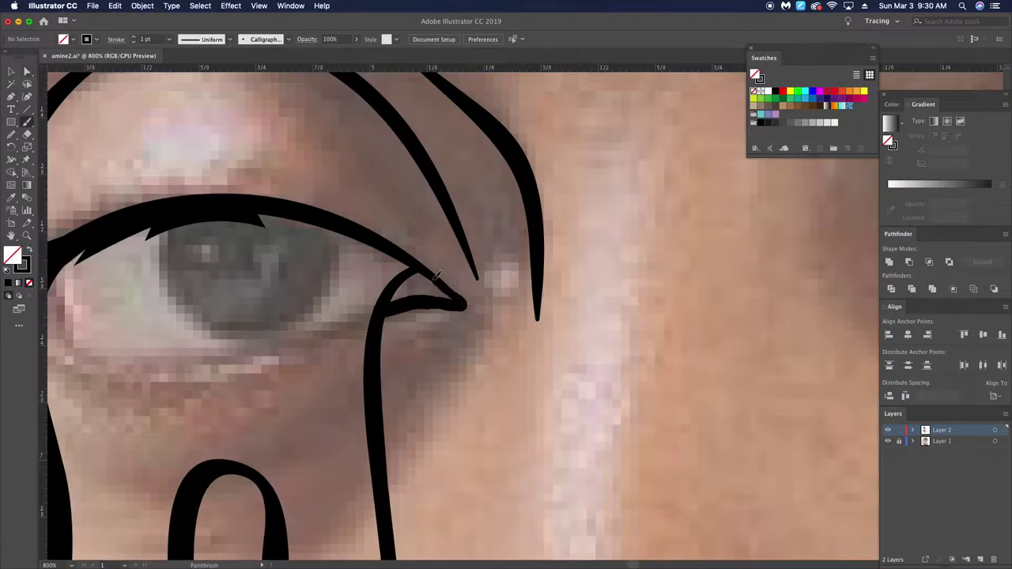
Step: Paint a tear drip running down from the right eye, redoing the first attempt
{"action": "key", "text": "ctrl+minus"}
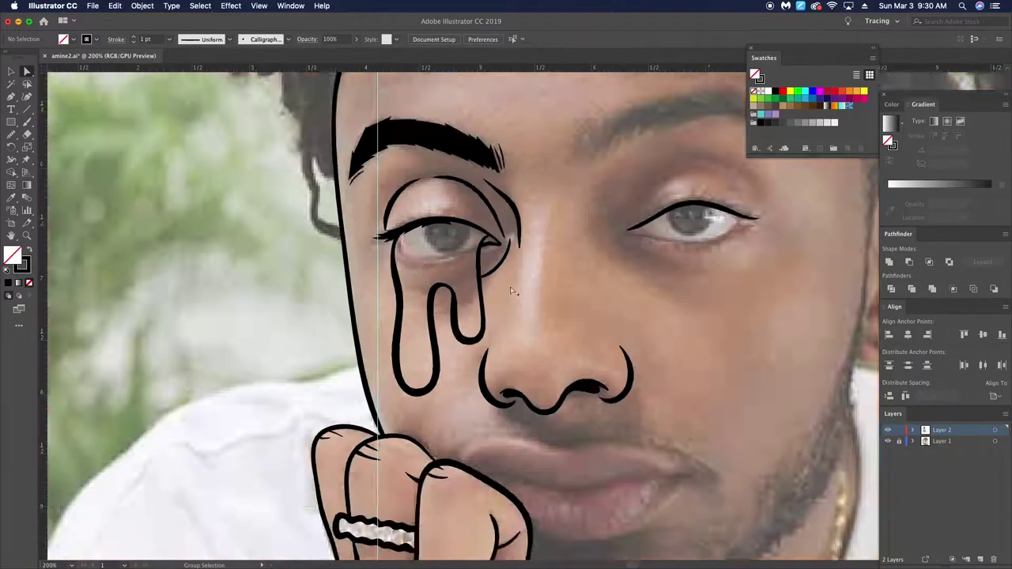
{"action": "key", "text": "ctrl+plus"}
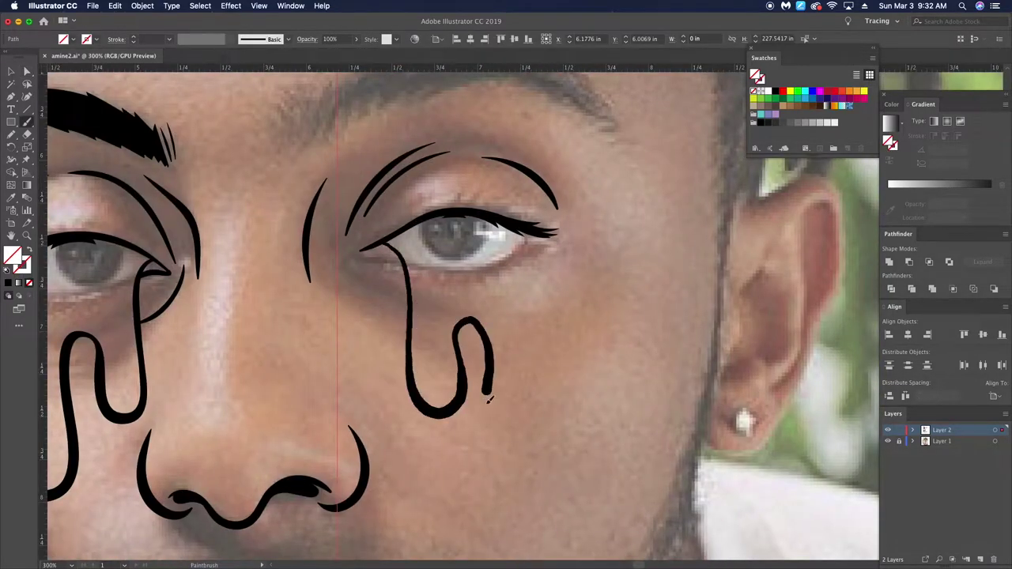
{"action": "left_click_drag", "start_coordinate": [403, 254], "coordinate": [533, 512]}
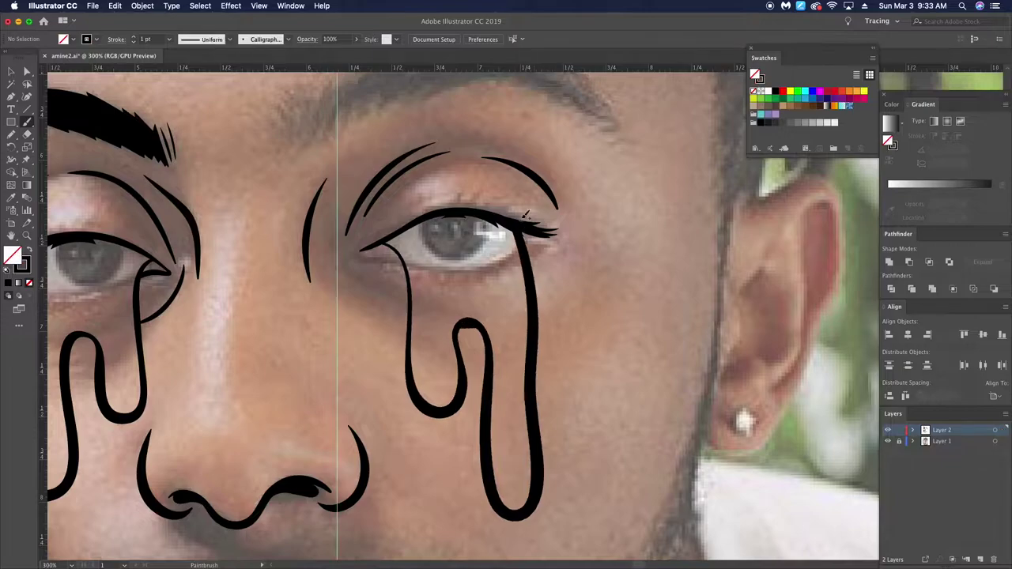
{"action": "key", "text": "super+z"}
{"action": "left_click_drag", "start_coordinate": [403, 254], "coordinate": [533, 512]}
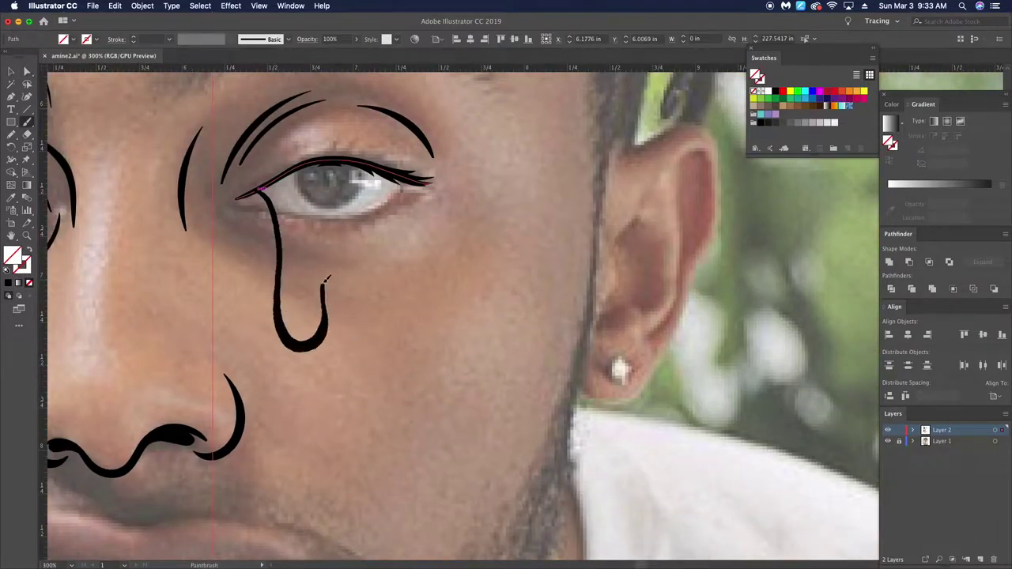
Step: Redraw the two-lobed drip down the cheek several times until it fits
{"action": "left_click_drag", "start_coordinate": [256, 191], "coordinate": [403, 333]}
{"action": "key", "text": "super+z"}
{"action": "mouse_move", "coordinate": [256, 192]}
{"action": "left_mouse_down"}
{"action": "mouse_move", "coordinate": [342, 269]}
{"action": "mouse_move", "coordinate": [410, 202]}
{"action": "left_mouse_up"}
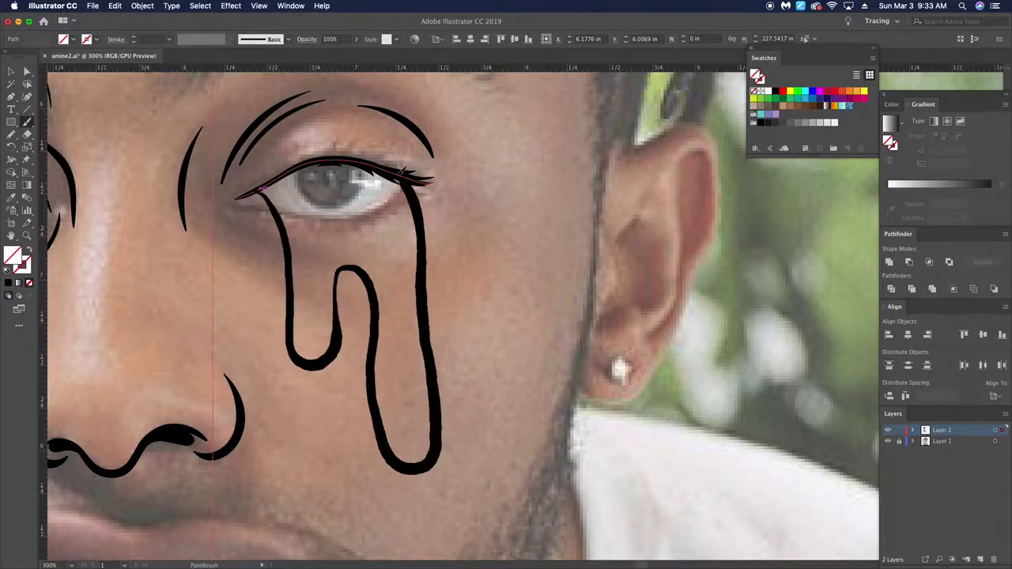
{"action": "key", "text": "super+z"}
{"action": "left_click_drag", "start_coordinate": [257, 191], "coordinate": [410, 201]}
{"action": "key", "text": "super+z"}
{"action": "mouse_move", "coordinate": [256, 191]}
{"action": "left_mouse_down"}
{"action": "mouse_move", "coordinate": [293, 338]}
{"action": "mouse_move", "coordinate": [413, 253]}
{"action": "mouse_move", "coordinate": [410, 202]}
{"action": "mouse_move", "coordinate": [433, 221]}
{"action": "left_mouse_up"}
Step: Smooth the uneven right edge of the drip and deselect it
{"action": "key", "text": "a"}
{"action": "key", "text": "super+plus"}
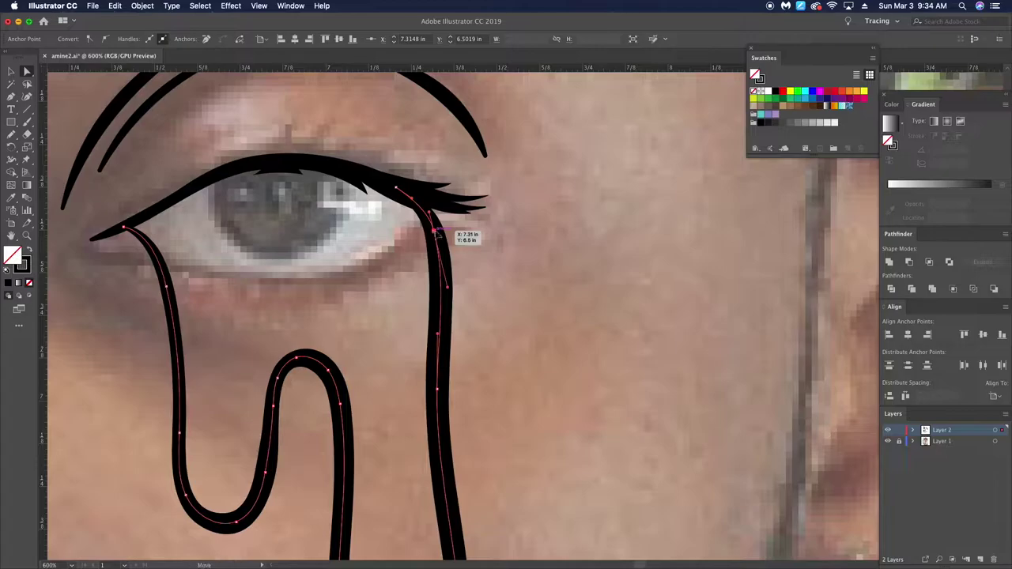
{"action": "key", "text": "super+minus"}
{"action": "scroll", "coordinate": [380, 486], "scroll_direction": "down", "scroll_amount": 3}
{"action": "scroll", "coordinate": [381, 487], "scroll_direction": "down", "scroll_amount": 3}
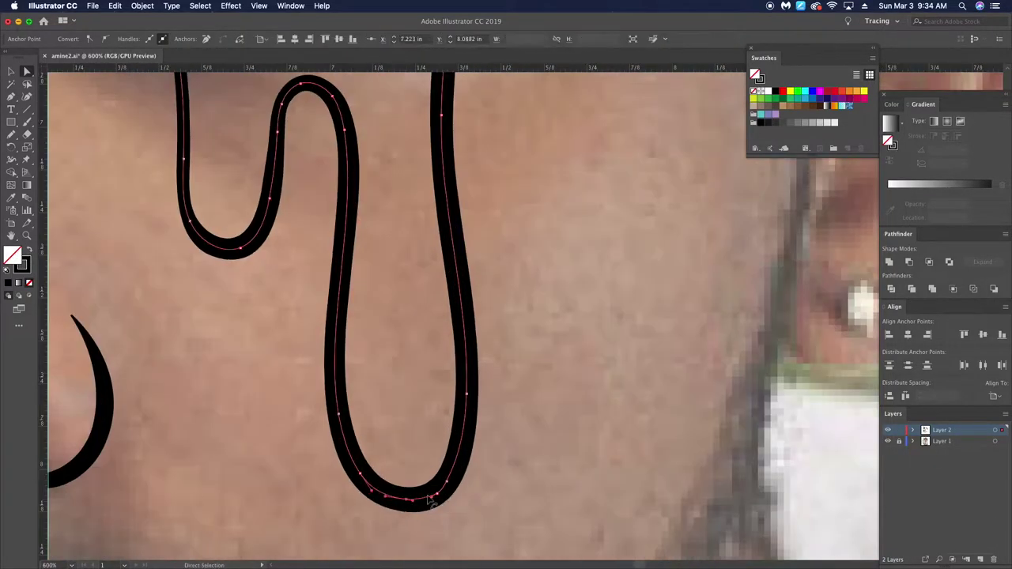
{"action": "scroll", "coordinate": [395, 340], "scroll_direction": "up", "scroll_amount": 5}
{"action": "scroll", "coordinate": [284, 252], "scroll_direction": "down", "scroll_amount": 3}
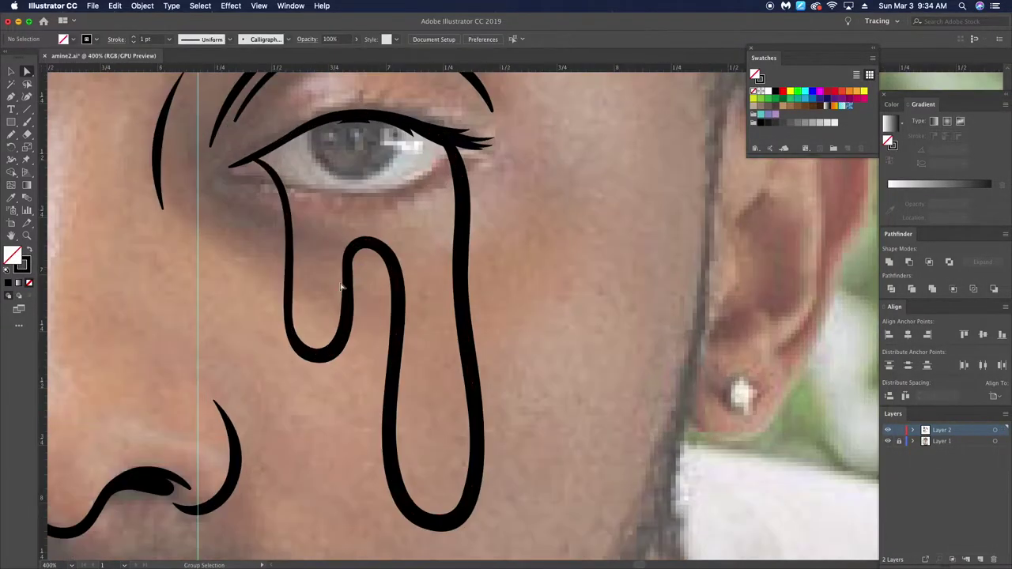
{"action": "scroll", "coordinate": [332, 316], "scroll_direction": "down", "scroll_amount": 3}
{"action": "scroll", "coordinate": [385, 386], "scroll_direction": "up", "scroll_amount": 2}
{"action": "left_click_drag", "start_coordinate": [395, 348], "coordinate": [405, 455]}
{"action": "key", "text": "super+minus"}
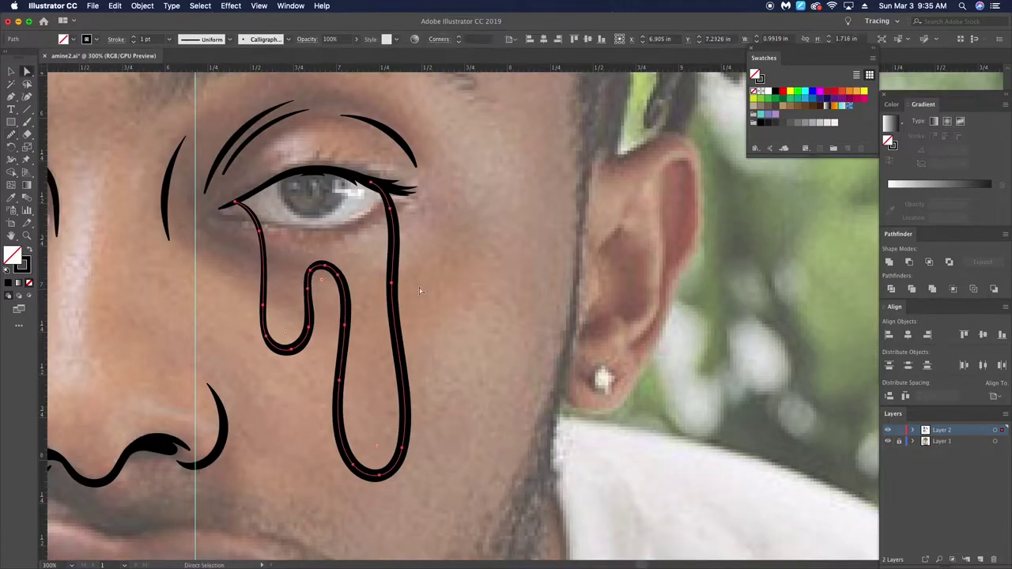
{"action": "key", "text": "super+plus"}
{"action": "key", "text": "super+shift+a"}
Step: Move the left drip's corner anchor so it meets the eye
{"action": "key", "text": "a"}
{"action": "key", "text": "super+1"}
{"action": "scroll", "coordinate": [300, 333], "scroll_direction": "up", "scroll_amount": 5}
{"action": "left_click_drag", "start_coordinate": [241, 272], "coordinate": [332, 368]}
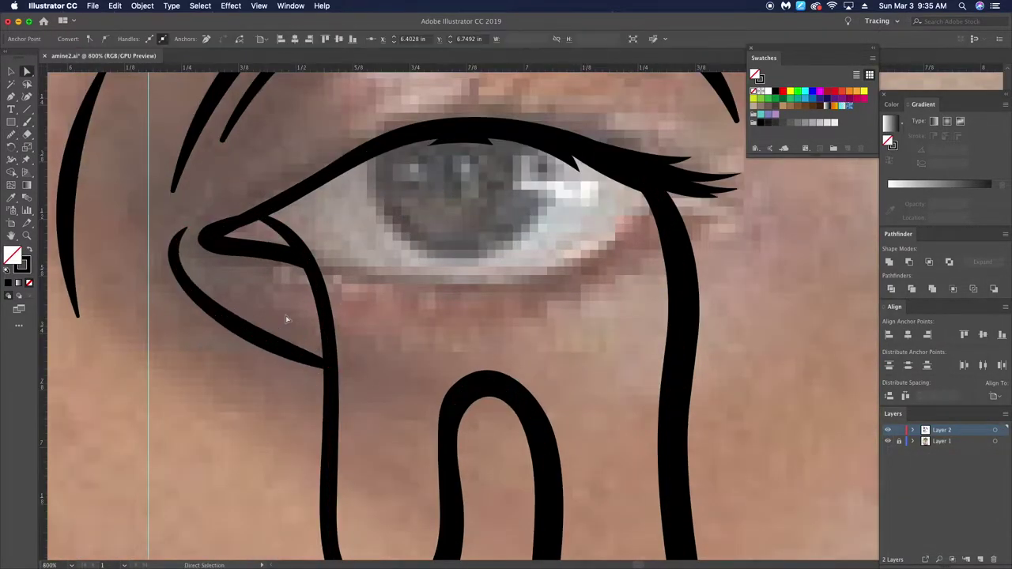
{"action": "scroll", "coordinate": [286, 316], "scroll_direction": "down", "scroll_amount": 2}
{"action": "scroll", "coordinate": [606, 319], "scroll_direction": "down", "scroll_amount": 3}
{"action": "scroll", "coordinate": [567, 314], "scroll_direction": "up", "scroll_amount": 3}
{"action": "key", "text": "super+shift+a"}
{"action": "key", "text": "b"}
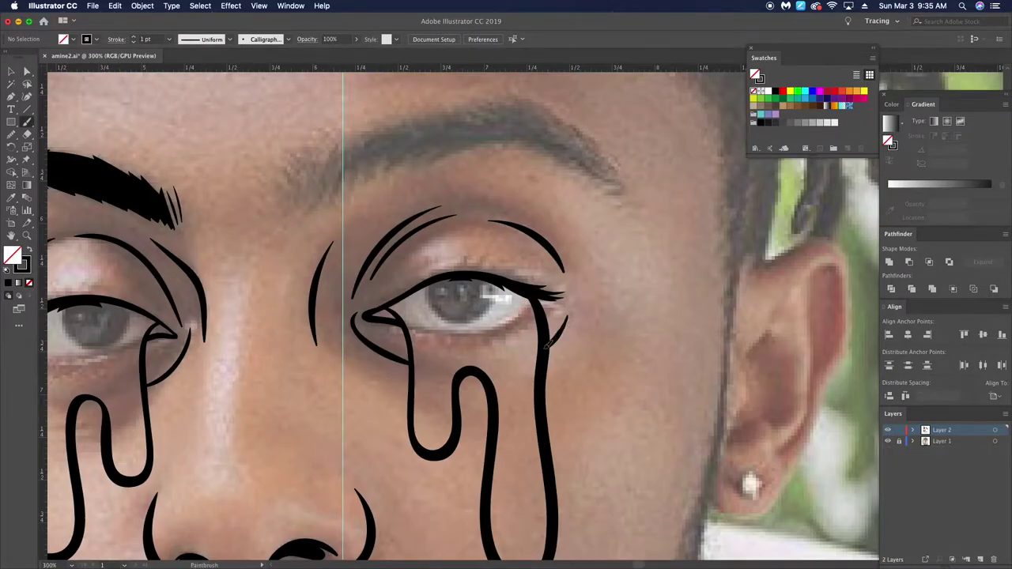
{"action": "scroll", "coordinate": [551, 341], "scroll_direction": "down", "scroll_amount": 3}
{"action": "scroll", "coordinate": [543, 269], "scroll_direction": "up", "scroll_amount": 3}
Step: Trace the right eyebrow with the Pencil as a solid black filled shape
{"action": "key", "text": "a"}
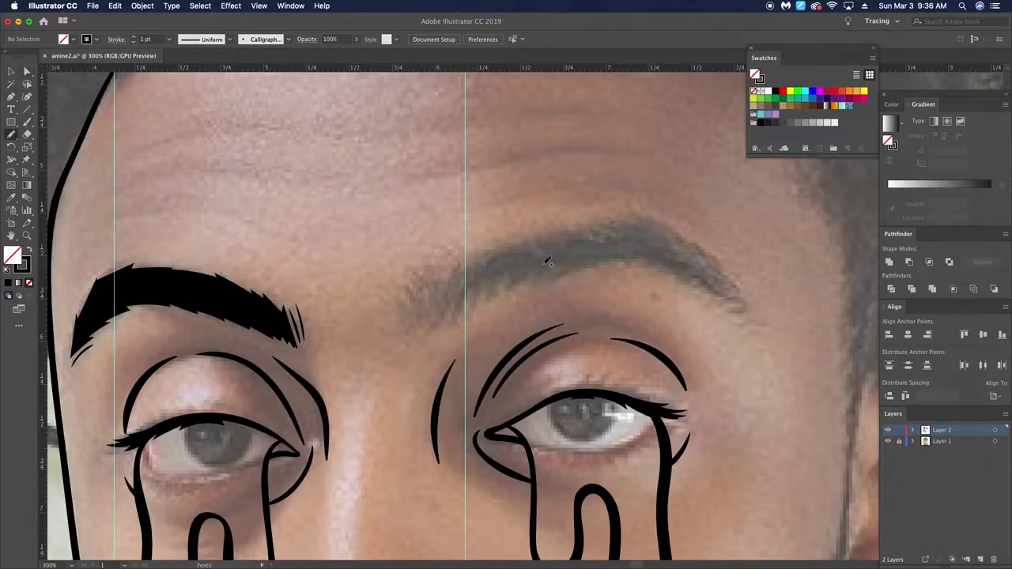
{"action": "key", "text": "n"}
{"action": "scroll", "coordinate": [269, 233], "scroll_direction": "right", "scroll_amount": 3}
{"action": "scroll", "coordinate": [269, 233], "scroll_direction": "down", "scroll_amount": 1}
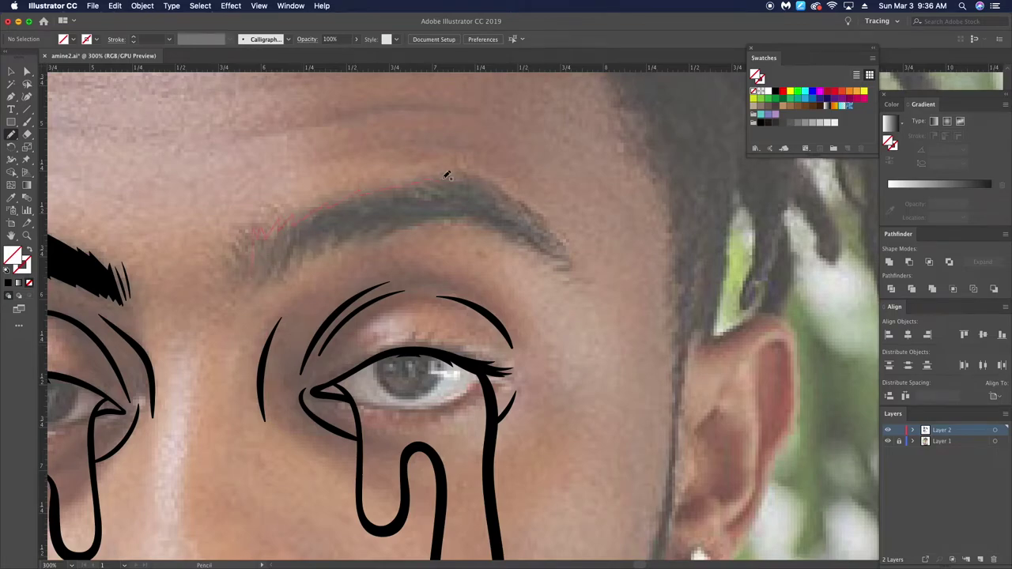
{"action": "left_click_drag", "start_coordinate": [266, 271], "coordinate": [264, 270]}
{"action": "scroll", "coordinate": [269, 261], "scroll_direction": "down", "scroll_amount": 2}
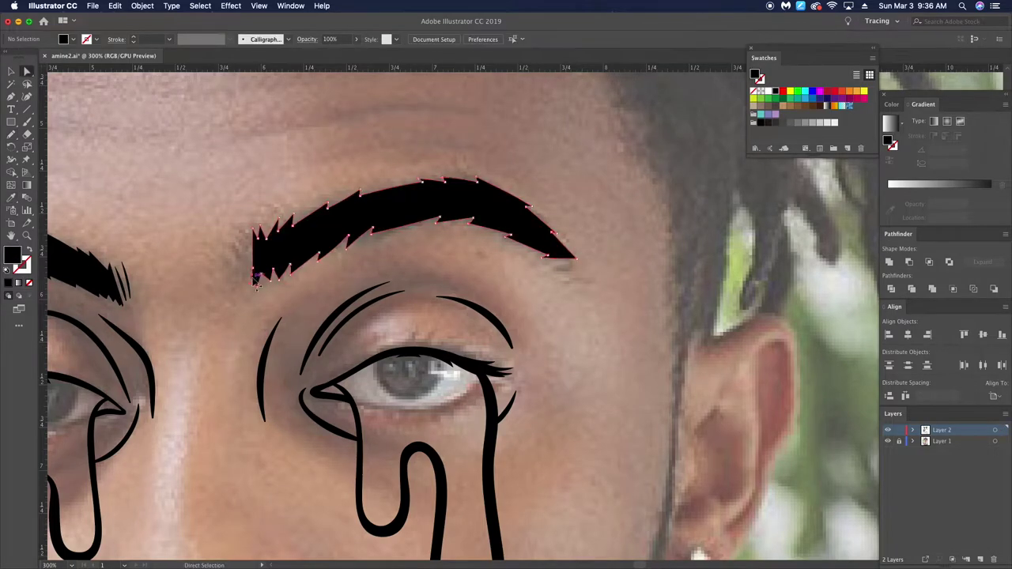
{"action": "scroll", "coordinate": [269, 253], "scroll_direction": "down", "scroll_amount": 2}
{"action": "scroll", "coordinate": [286, 238], "scroll_direction": "up", "scroll_amount": 4}
Step: Paint thin wrinkle lines across the forehead with the Paintbrush
{"action": "key", "text": "b"}
{"action": "scroll", "coordinate": [273, 251], "scroll_direction": "down", "scroll_amount": 3}
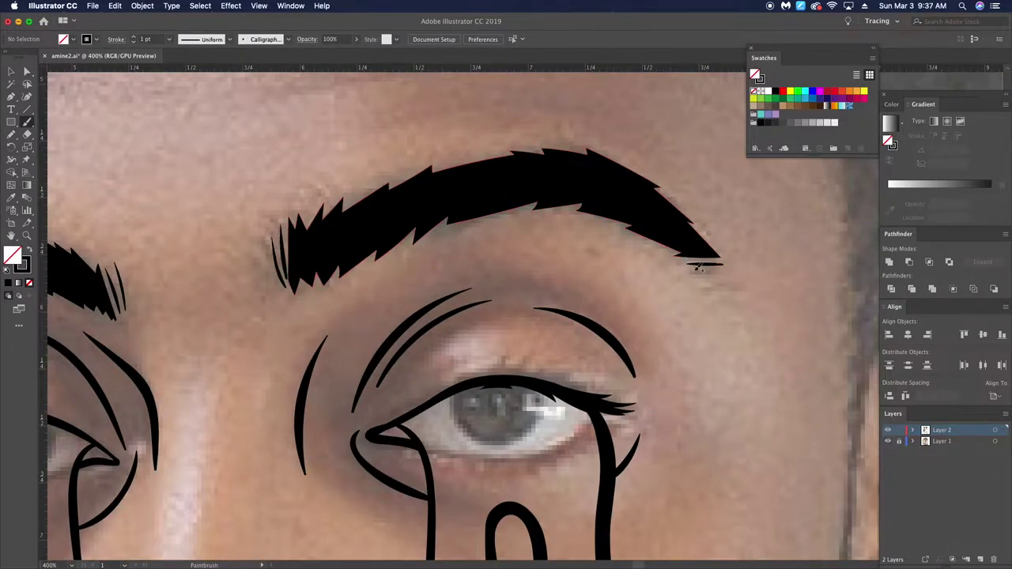
{"action": "scroll", "coordinate": [759, 261], "scroll_direction": "up", "scroll_amount": 3}
{"action": "key", "text": "v"}
{"action": "scroll", "coordinate": [776, 289], "scroll_direction": "down", "scroll_amount": 4}
Step: Hide and re-show Layer 1 to review the new brow and forehead lines
{"action": "left_click", "coordinate": [889, 441]}
{"action": "left_click", "coordinate": [888, 441]}
{"action": "scroll", "coordinate": [492, 384], "scroll_direction": "up", "scroll_amount": 5}
{"action": "scroll", "coordinate": [492, 385], "scroll_direction": "down", "scroll_amount": 4}
{"action": "scroll", "coordinate": [375, 254], "scroll_direction": "up", "scroll_amount": 1}
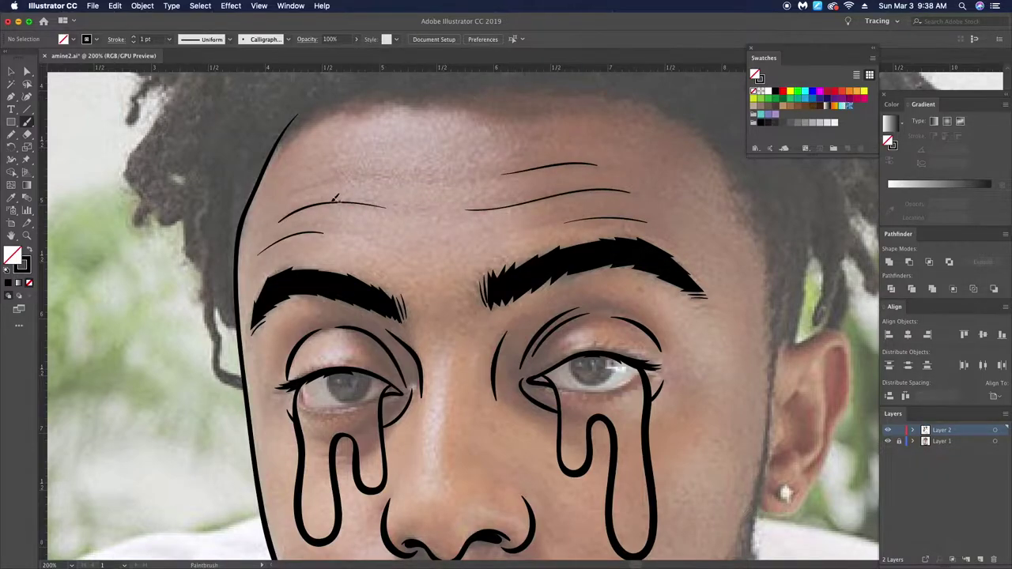
Step: Paint the outer outline of the right ear with the Paintbrush
{"action": "key", "text": "super+0"}
{"action": "scroll", "coordinate": [362, 202], "scroll_direction": "up", "scroll_amount": 3}
{"action": "scroll", "coordinate": [362, 203], "scroll_direction": "up", "scroll_amount": 3}
{"action": "scroll", "coordinate": [362, 202], "scroll_direction": "up", "scroll_amount": 3}
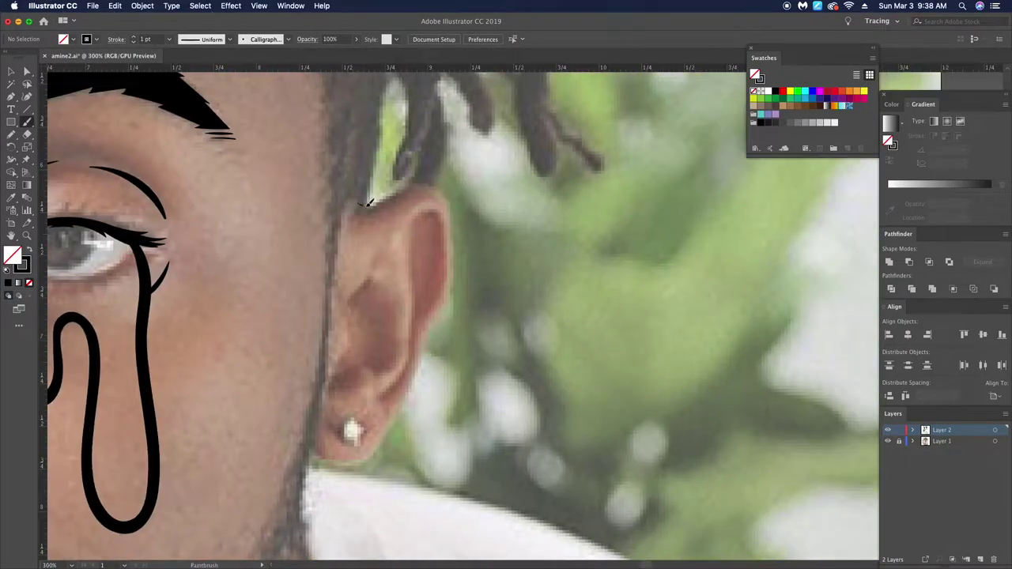
{"action": "mouse_move", "coordinate": [362, 202]}
{"action": "left_mouse_down"}
{"action": "mouse_move", "coordinate": [352, 421]}
{"action": "mouse_move", "coordinate": [316, 448]}
{"action": "left_mouse_up"}
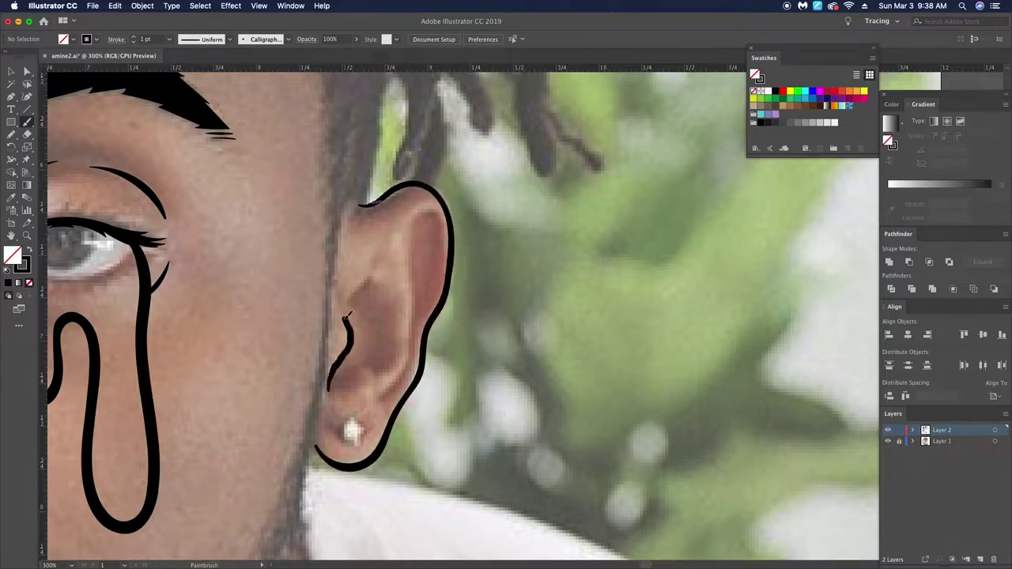
Step: Select the outer ear path with Direct Selection to adjust its shape
{"action": "key", "text": "a"}
{"action": "scroll", "coordinate": [377, 321], "scroll_direction": "up", "scroll_amount": 2}
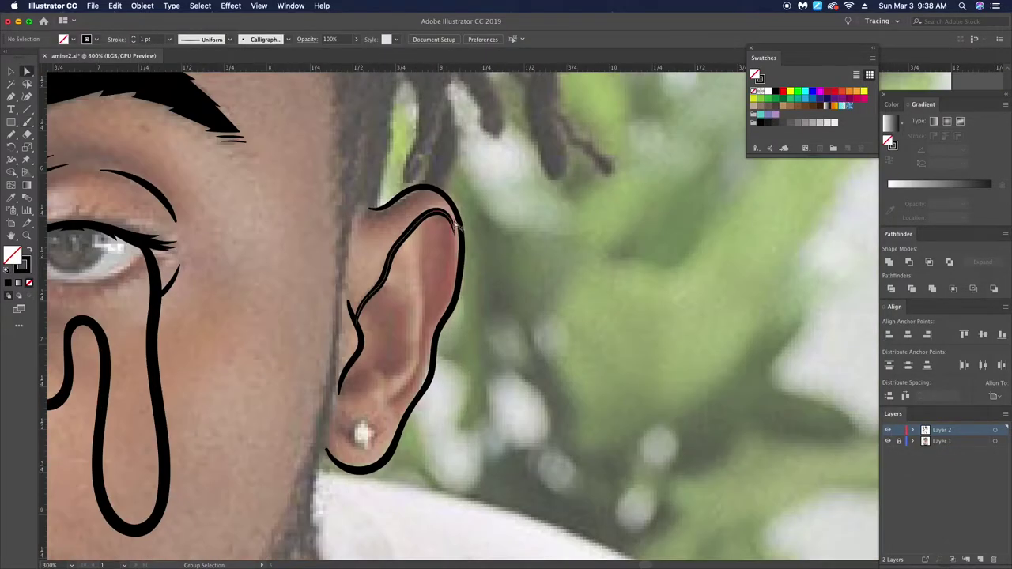
{"action": "scroll", "coordinate": [377, 321], "scroll_direction": "down", "scroll_amount": 2}
{"action": "scroll", "coordinate": [446, 316], "scroll_direction": "up", "scroll_amount": 1}
{"action": "left_click", "coordinate": [446, 316]}
{"action": "scroll", "coordinate": [446, 318], "scroll_direction": "up", "scroll_amount": 1}
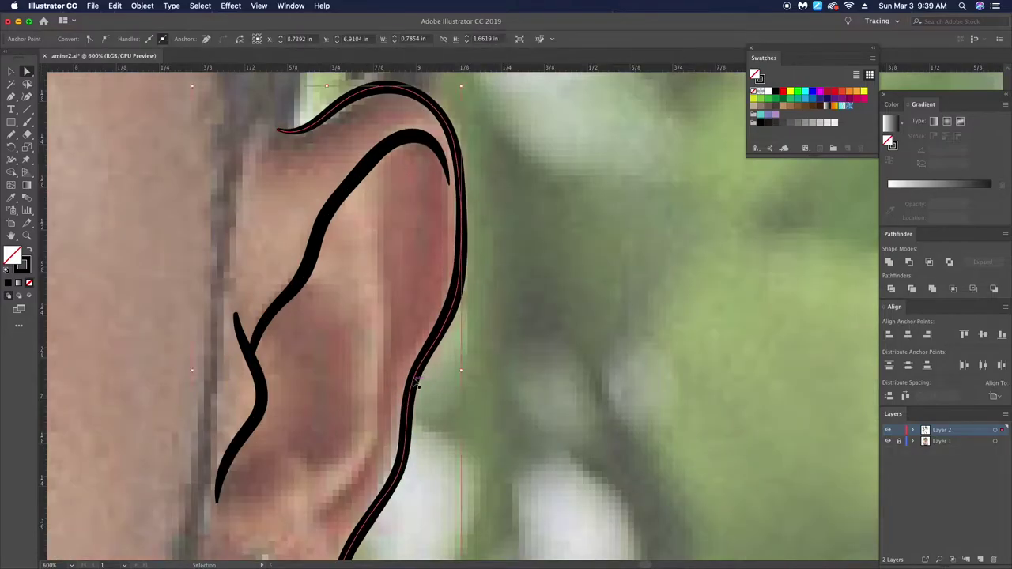
{"action": "scroll", "coordinate": [402, 446], "scroll_direction": "down", "scroll_amount": 1}
{"action": "scroll", "coordinate": [402, 445], "scroll_direction": "down", "scroll_amount": 2}
Step: Draw a black ring around the earring stud and add an inner ear detail stroke
{"action": "key", "text": "b"}
{"action": "left_click_drag", "start_coordinate": [325, 417], "coordinate": [325, 420]}
{"action": "key", "text": "v"}
{"action": "scroll", "coordinate": [326, 437], "scroll_direction": "up", "scroll_amount": 1}
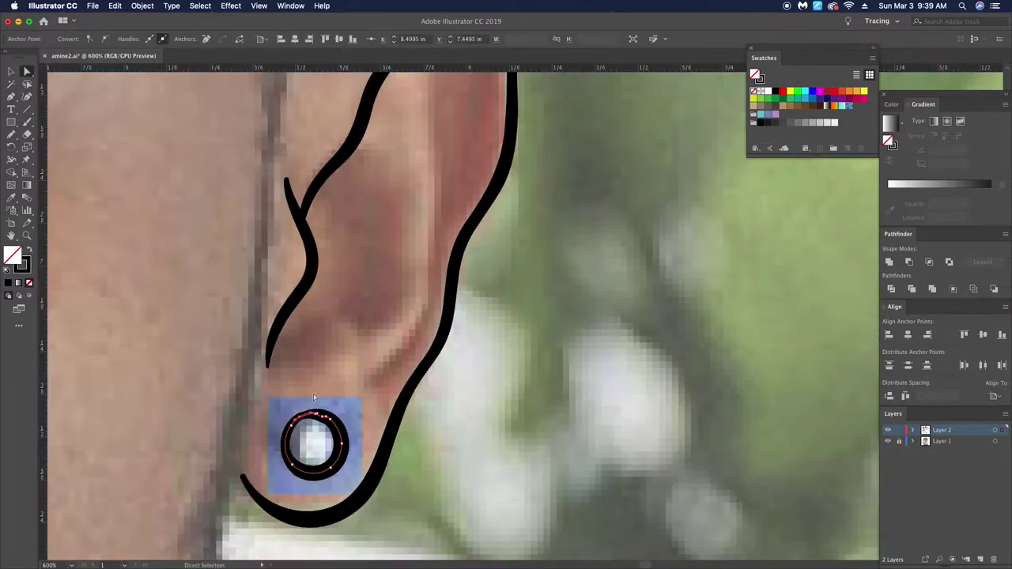
{"action": "scroll", "coordinate": [430, 313], "scroll_direction": "down", "scroll_amount": 1}
{"action": "left_click_drag", "start_coordinate": [393, 194], "coordinate": [355, 372]}
{"action": "scroll", "coordinate": [676, 352], "scroll_direction": "down", "scroll_amount": 3}
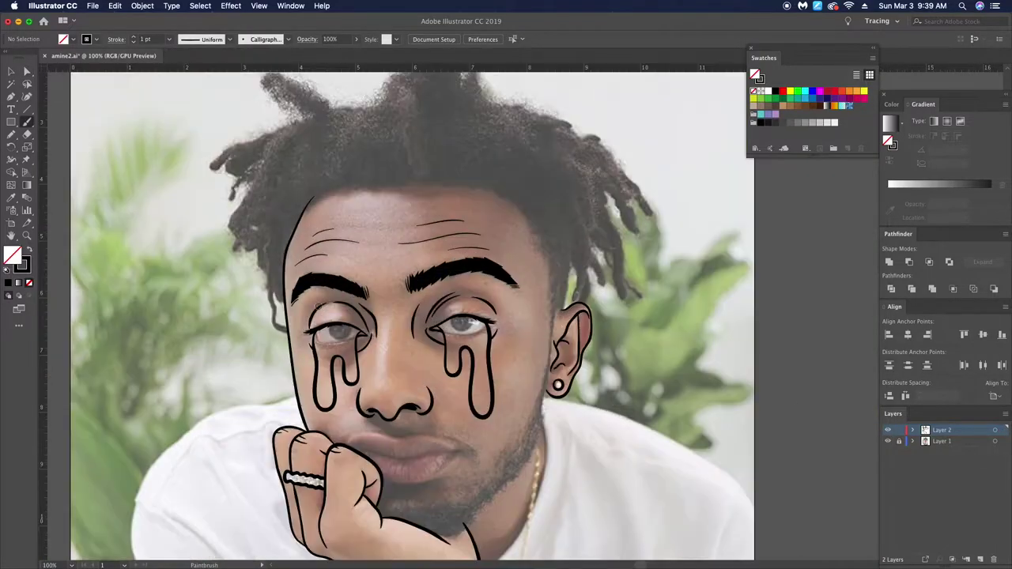
Step: Check the Pencil settings and trace the hair edge beside the forehead
{"action": "scroll", "coordinate": [322, 425], "scroll_direction": "up", "scroll_amount": 2}
{"action": "double_click", "coordinate": [11, 134]}
{"action": "key", "text": "Return"}
{"action": "scroll", "coordinate": [322, 425], "scroll_direction": "up", "scroll_amount": 1}
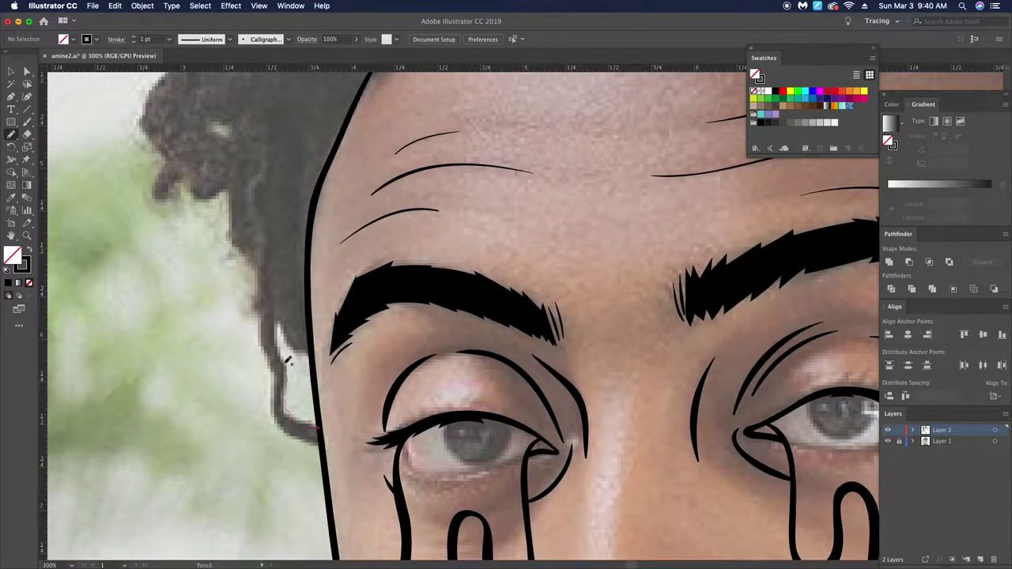
{"action": "left_click_drag", "start_coordinate": [344, 136], "coordinate": [320, 427]}
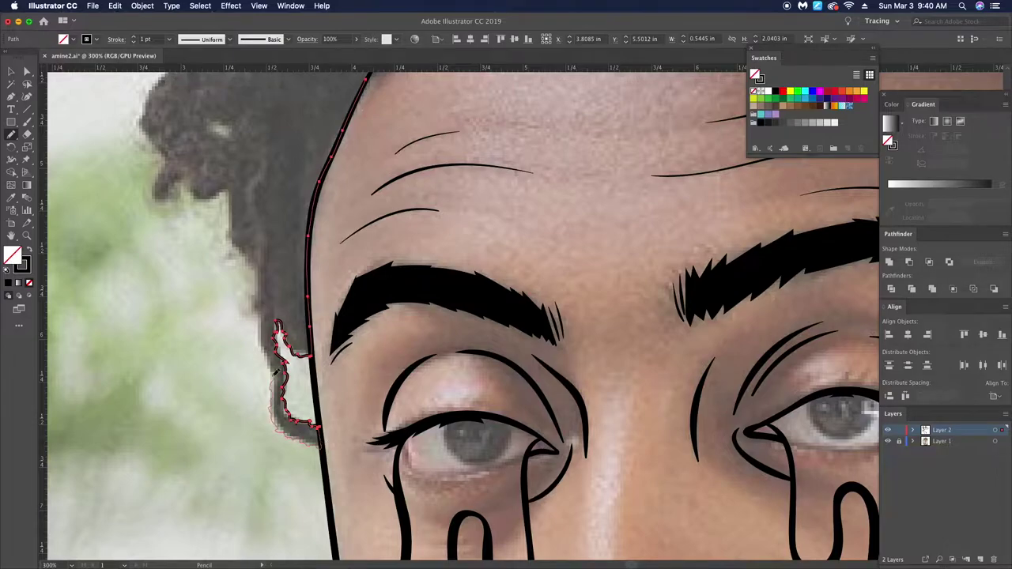
{"action": "left_click_drag", "start_coordinate": [507, 206], "coordinate": [580, 453]}
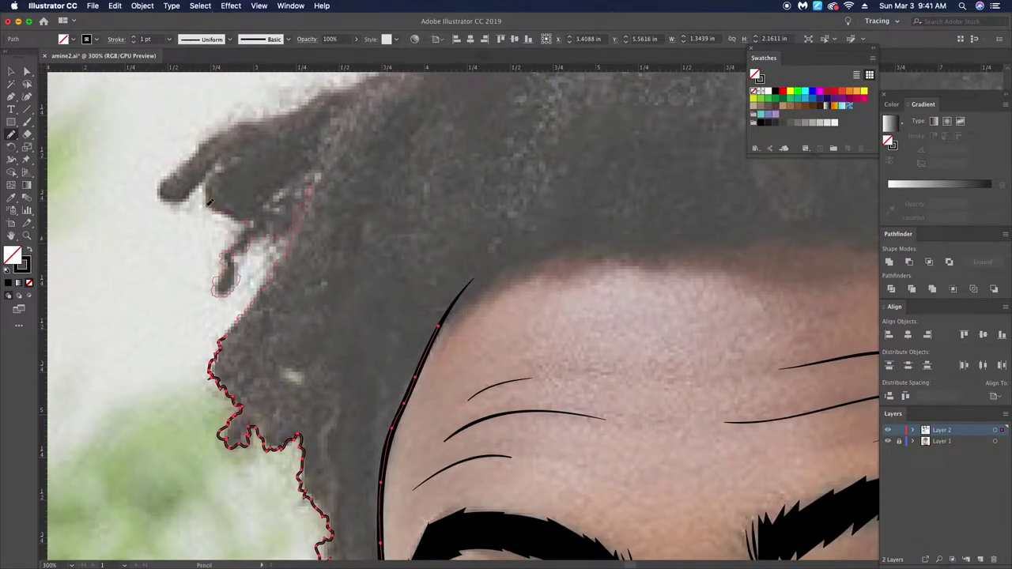
{"action": "scroll", "coordinate": [430, 140], "scroll_direction": "down", "scroll_amount": 4}
{"action": "scroll", "coordinate": [444, 138], "scroll_direction": "up", "scroll_amount": 3}
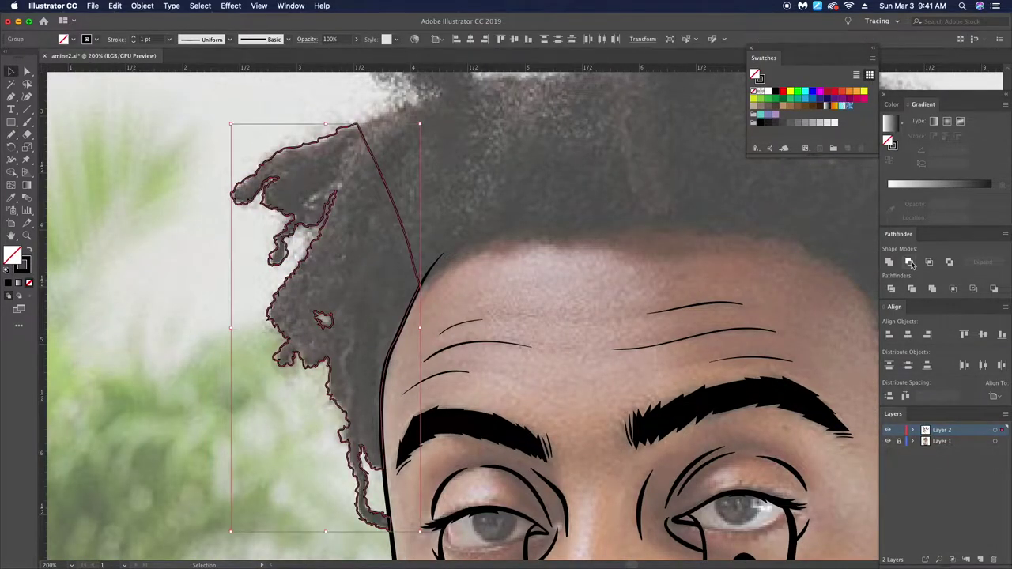
Step: Give the hair shape a black fill with no outline, then deselect it
{"action": "key", "text": "shift+x"}
{"action": "left_click", "coordinate": [154, 287]}
{"action": "scroll", "coordinate": [329, 304], "scroll_direction": "right", "scroll_amount": 5}
{"action": "scroll", "coordinate": [329, 304], "scroll_direction": "right", "scroll_amount": 2}
Step: Pencil the hairline along the forehead, down the right side toward the ear
{"action": "key", "text": "n"}
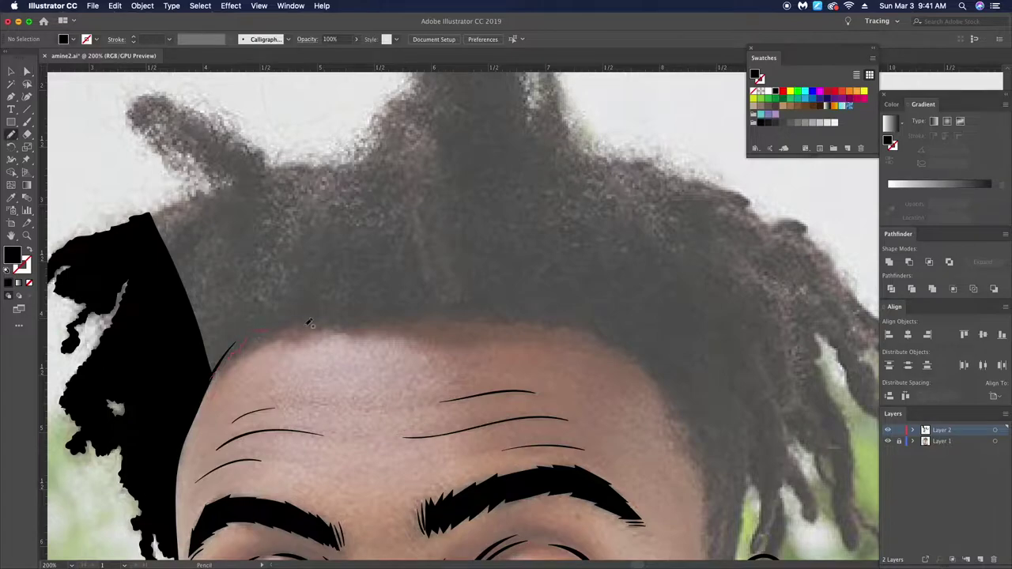
{"action": "left_click_drag", "start_coordinate": [439, 312], "coordinate": [537, 320]}
{"action": "left_click_drag", "start_coordinate": [625, 346], "coordinate": [586, 300]}
{"action": "scroll", "coordinate": [587, 300], "scroll_direction": "down", "scroll_amount": 3}
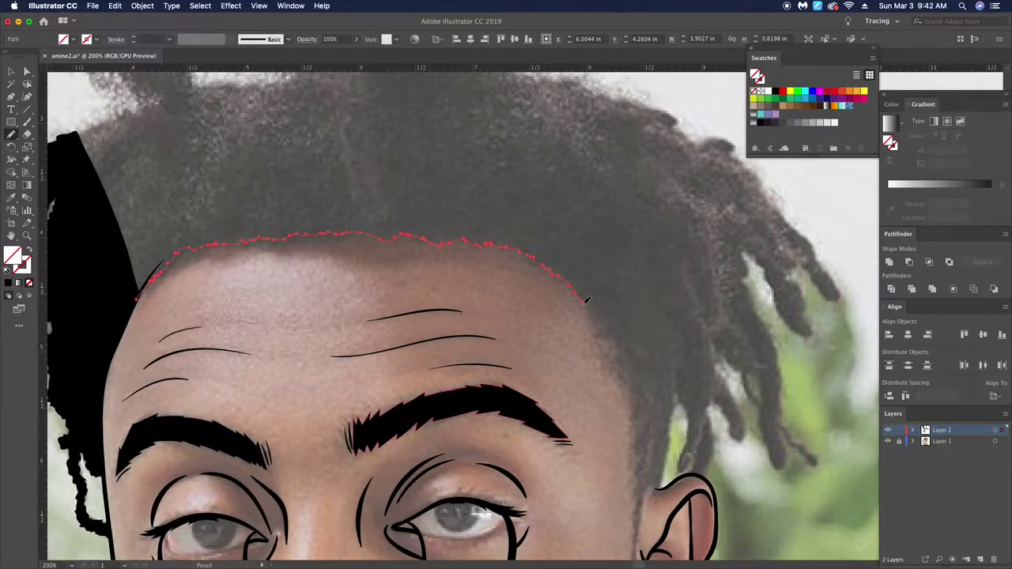
{"action": "left_click_drag", "start_coordinate": [635, 424], "coordinate": [625, 478]}
{"action": "scroll", "coordinate": [625, 479], "scroll_direction": "up", "scroll_amount": 3}
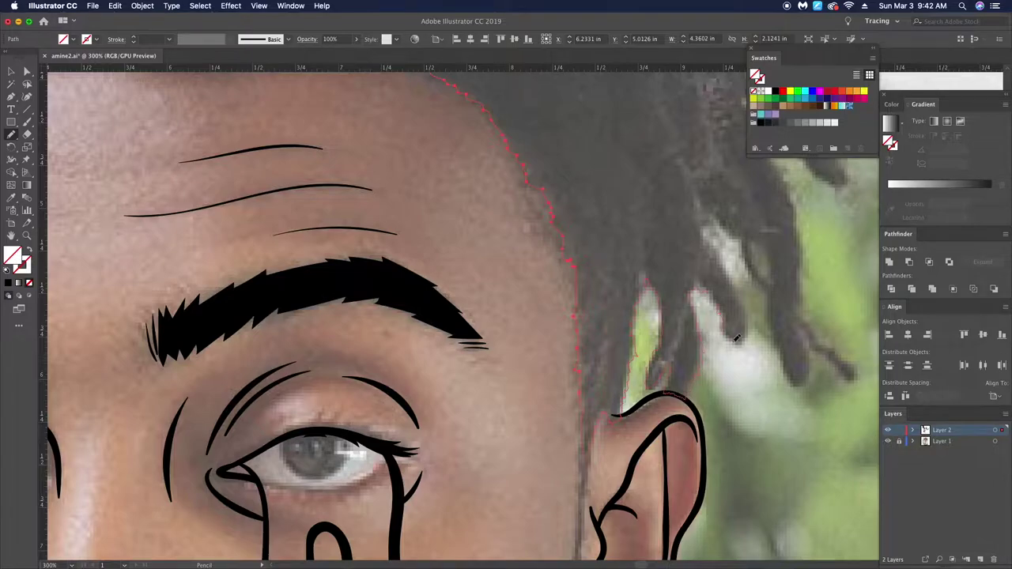
Step: Trace around the hanging dreadlock strands and up the edge of the top dreadlock
{"action": "left_click_drag", "start_coordinate": [751, 265], "coordinate": [536, 437]}
{"action": "scroll", "coordinate": [536, 436], "scroll_direction": "right", "scroll_amount": 5}
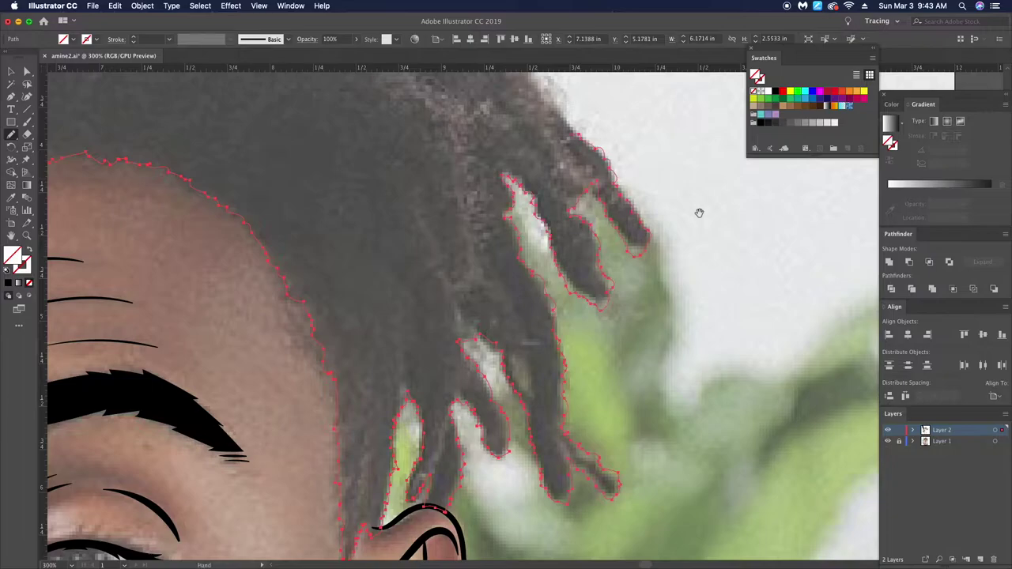
{"action": "scroll", "coordinate": [654, 384], "scroll_direction": "up", "scroll_amount": 5}
{"action": "scroll", "coordinate": [411, 227], "scroll_direction": "up", "scroll_amount": 5}
{"action": "scroll", "coordinate": [411, 228], "scroll_direction": "left", "scroll_amount": 5}
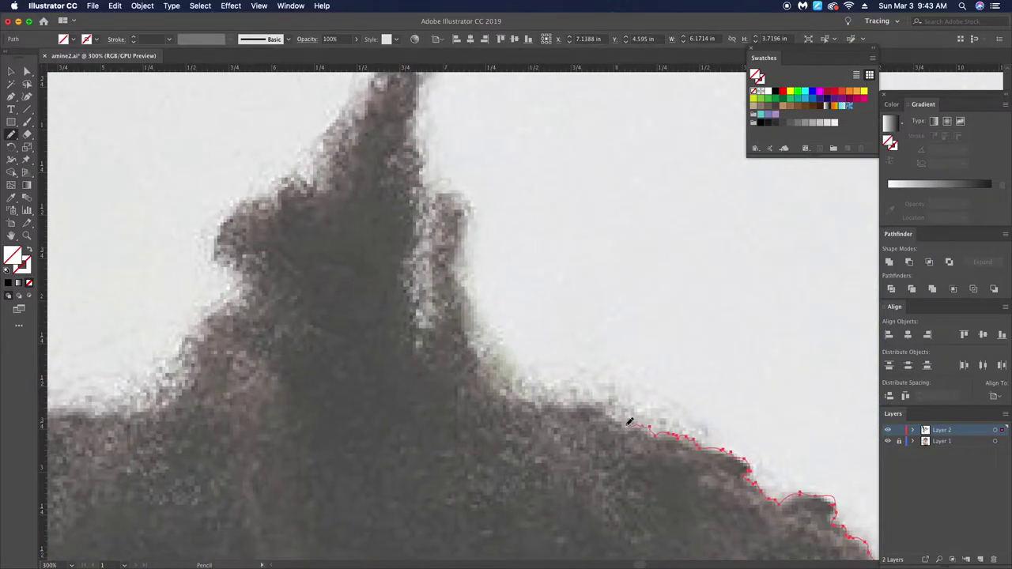
{"action": "left_click_drag", "start_coordinate": [419, 231], "coordinate": [424, 93]}
{"action": "scroll", "coordinate": [424, 93], "scroll_direction": "up", "scroll_amount": 5}
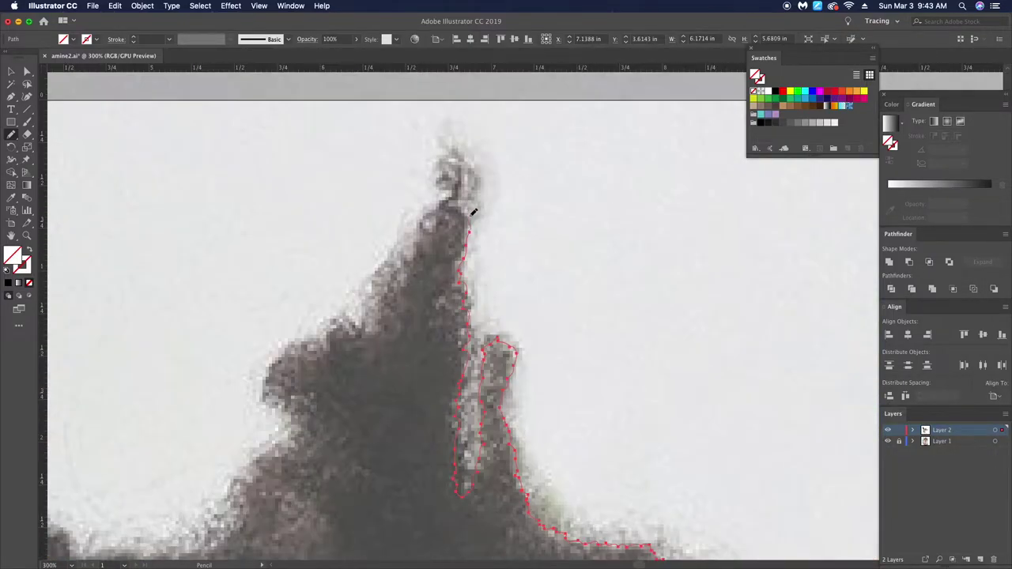
{"action": "scroll", "coordinate": [479, 412], "scroll_direction": "down", "scroll_amount": 3}
{"action": "scroll", "coordinate": [480, 411], "scroll_direction": "left", "scroll_amount": 5}
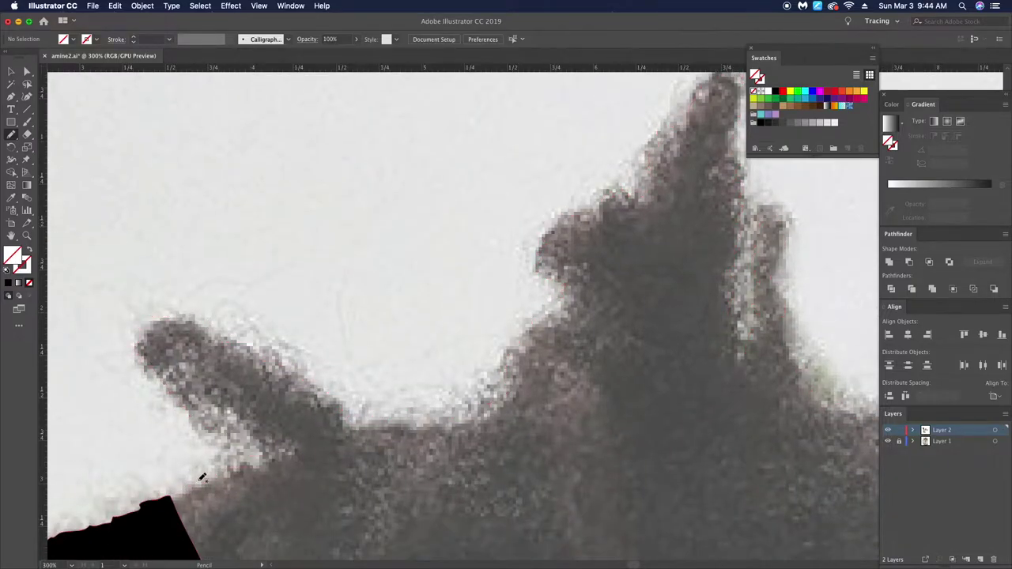
{"action": "scroll", "coordinate": [198, 474], "scroll_direction": "down", "scroll_amount": 5}
{"action": "scroll", "coordinate": [198, 474], "scroll_direction": "up", "scroll_amount": 5}
Step: Eyedropper black onto the new hair path and zoom out to check the silhouette
{"action": "key", "text": "i"}
{"action": "left_click", "coordinate": [322, 352]}
{"action": "key", "text": "a"}
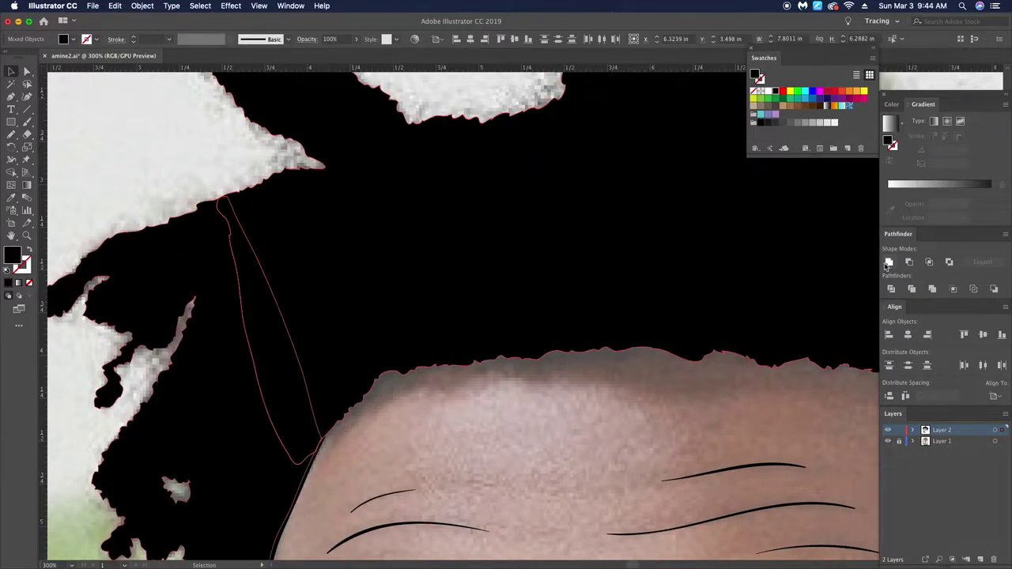
{"action": "key", "text": "super+0"}
{"action": "scroll", "coordinate": [486, 208], "scroll_direction": "up", "scroll_amount": 5}
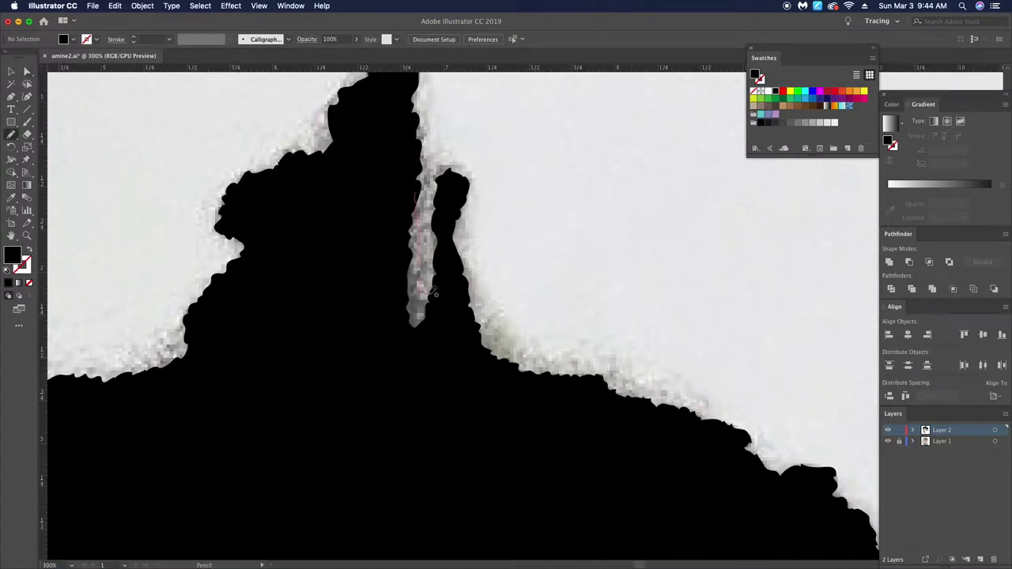
{"action": "key", "text": "a"}
{"action": "key", "text": "super+0"}
{"action": "scroll", "coordinate": [741, 283], "scroll_direction": "up", "scroll_amount": 5}
{"action": "key", "text": "super+0"}
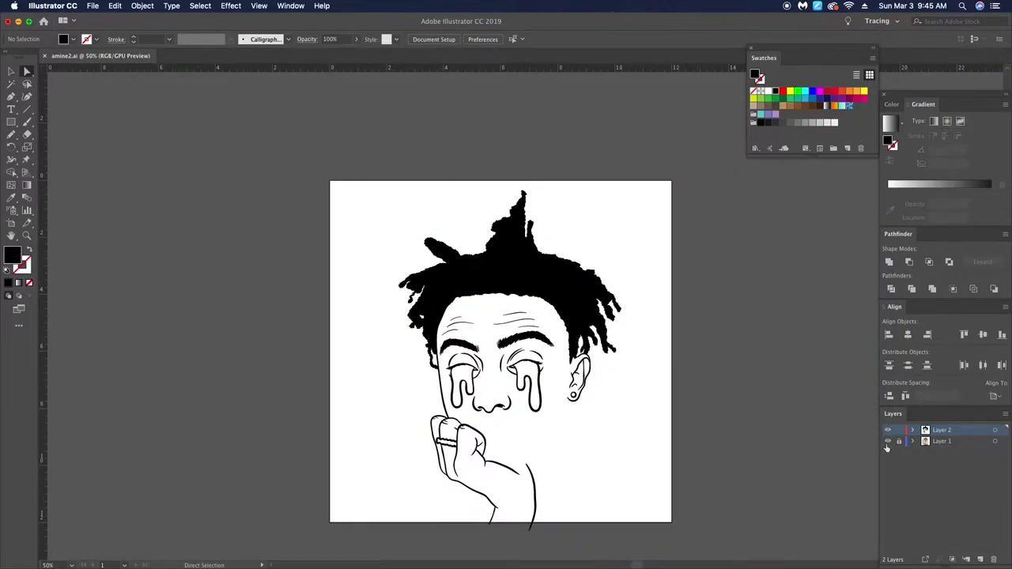
{"action": "scroll", "coordinate": [514, 435], "scroll_direction": "up", "scroll_amount": 5}
{"action": "scroll", "coordinate": [514, 435], "scroll_direction": "up", "scroll_amount": 2}
{"action": "key", "text": "super+0"}
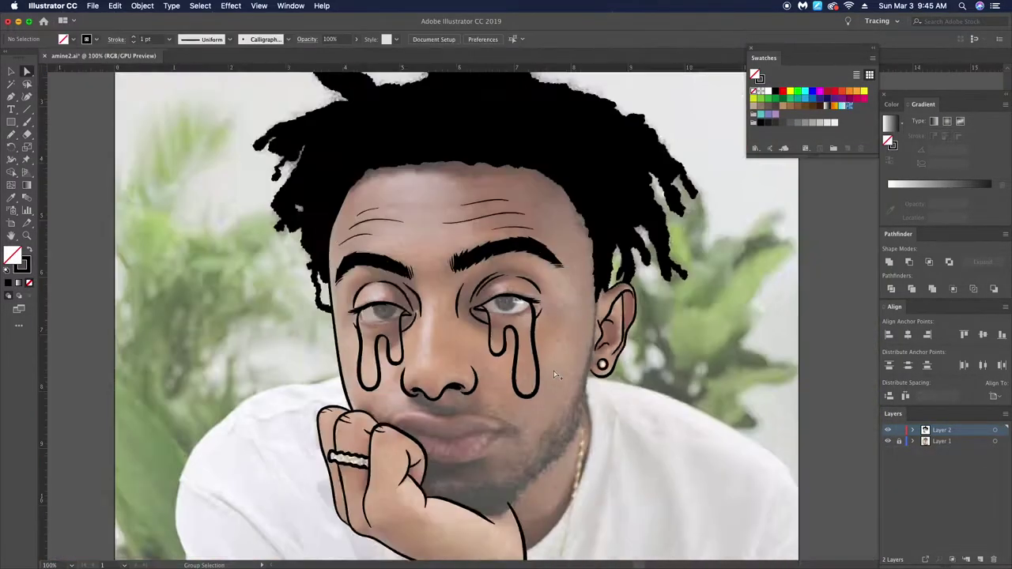
Step: Start the beard with Pencil strokes below the ear along the jaw
{"action": "scroll", "coordinate": [533, 413], "scroll_direction": "up", "scroll_amount": 5}
{"action": "scroll", "coordinate": [642, 403], "scroll_direction": "down", "scroll_amount": 5}
{"action": "scroll", "coordinate": [642, 404], "scroll_direction": "up", "scroll_amount": 2}
{"action": "scroll", "coordinate": [642, 403], "scroll_direction": "up", "scroll_amount": 5}
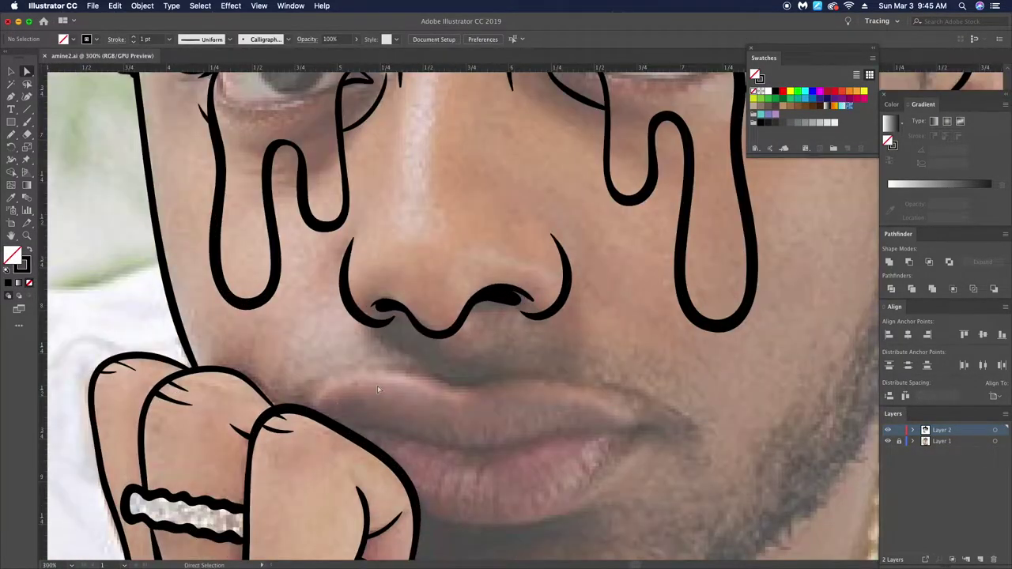
{"action": "scroll", "coordinate": [554, 316], "scroll_direction": "right", "scroll_amount": 5}
{"action": "key", "text": "n"}
{"action": "left_click_drag", "start_coordinate": [539, 245], "coordinate": [437, 496]}
{"action": "scroll", "coordinate": [438, 496], "scroll_direction": "down", "scroll_amount": 5}
{"action": "left_click_drag", "start_coordinate": [484, 311], "coordinate": [410, 400]}
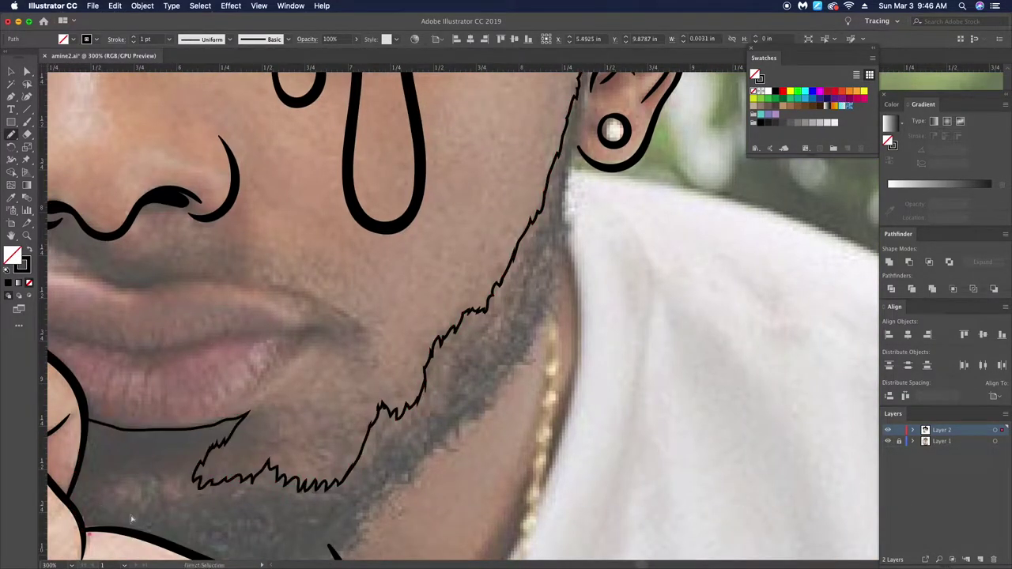
Step: Trace the outer beard edge down the jawline and the inner edge back to the ear
{"action": "left_click_drag", "start_coordinate": [86, 521], "coordinate": [127, 435]}
{"action": "left_click_drag", "start_coordinate": [470, 365], "coordinate": [563, 276]}
{"action": "scroll", "coordinate": [545, 316], "scroll_direction": "up", "scroll_amount": 2}
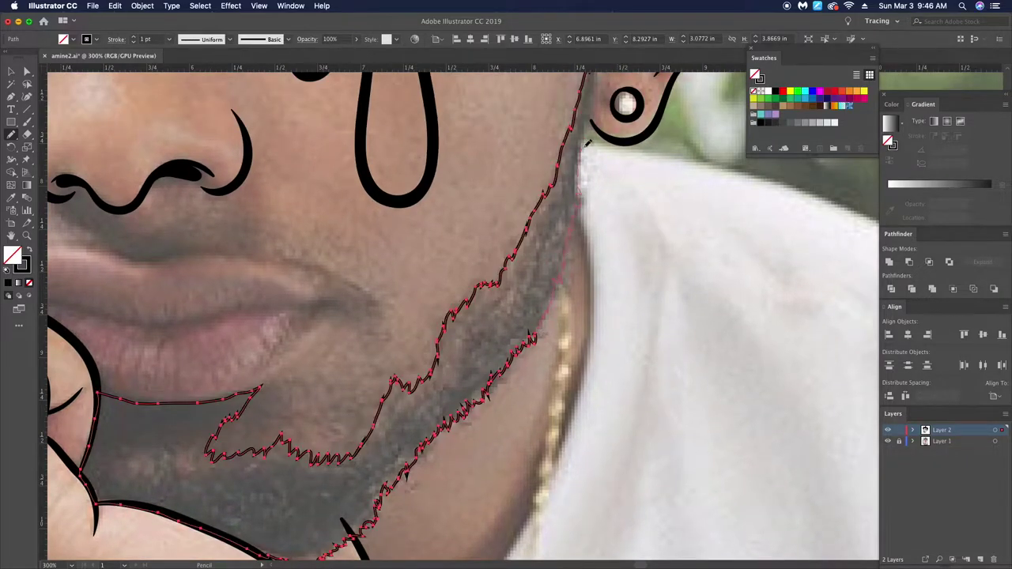
{"action": "scroll", "coordinate": [587, 143], "scroll_direction": "up", "scroll_amount": 5}
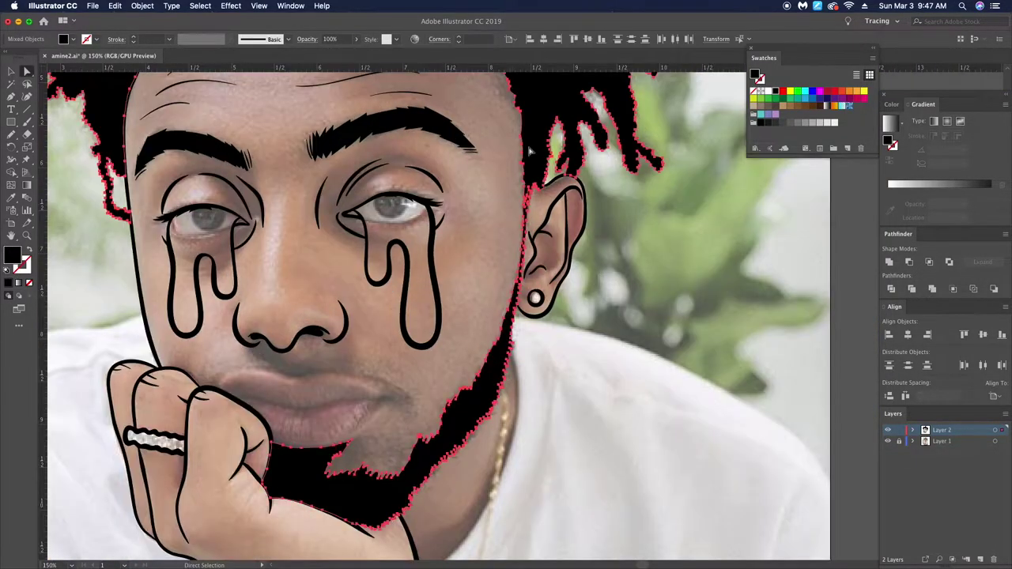
{"action": "scroll", "coordinate": [573, 407], "scroll_direction": "up", "scroll_amount": 2}
Step: Draw the upper lip line with the Paintbrush
{"action": "key", "text": "b"}
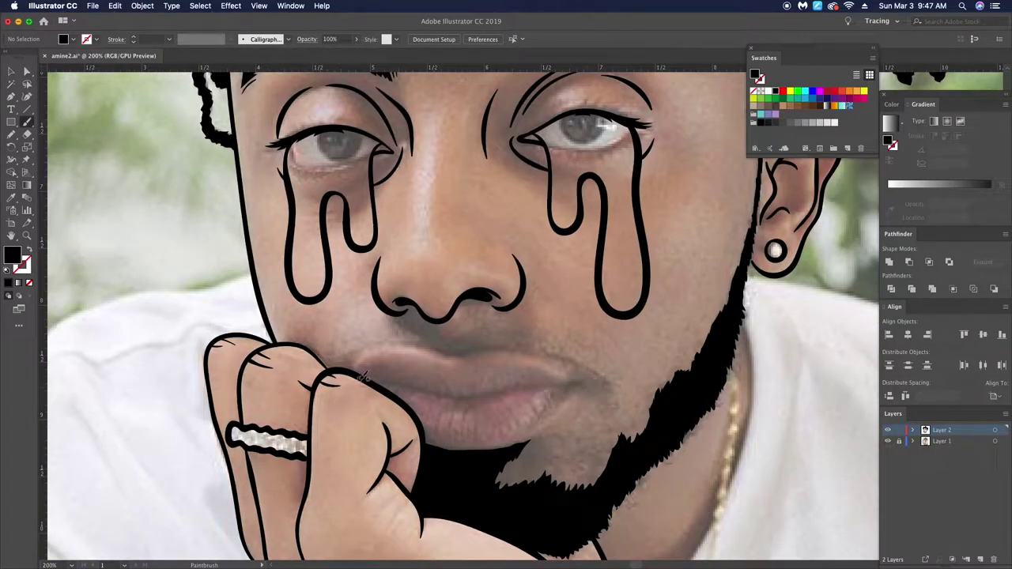
{"action": "key", "text": "a"}
{"action": "left_click", "coordinate": [575, 240]}
{"action": "mouse_move", "coordinate": [358, 360]}
{"action": "left_mouse_down"}
{"action": "mouse_move", "coordinate": [583, 379]}
{"action": "mouse_move", "coordinate": [452, 350]}
{"action": "left_mouse_up"}
{"action": "scroll", "coordinate": [583, 380], "scroll_direction": "up", "scroll_amount": 2}
Step: Reshape the upper lip curve with Direct Selection and toggle Layer 1 to check
{"action": "key", "text": "a"}
{"action": "left_click", "coordinate": [409, 363]}
{"action": "left_click", "coordinate": [408, 353]}
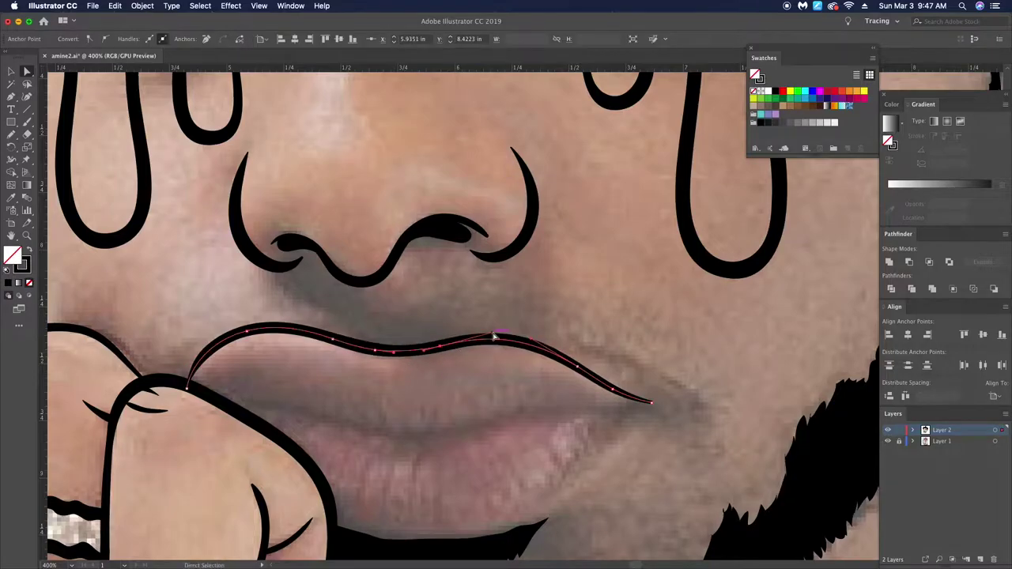
{"action": "scroll", "coordinate": [628, 398], "scroll_direction": "up", "scroll_amount": 2}
{"action": "key", "text": "ctrl+1"}
{"action": "left_click", "coordinate": [887, 440]}
{"action": "left_click", "coordinate": [887, 440]}
{"action": "scroll", "coordinate": [469, 319], "scroll_direction": "up", "scroll_amount": 3}
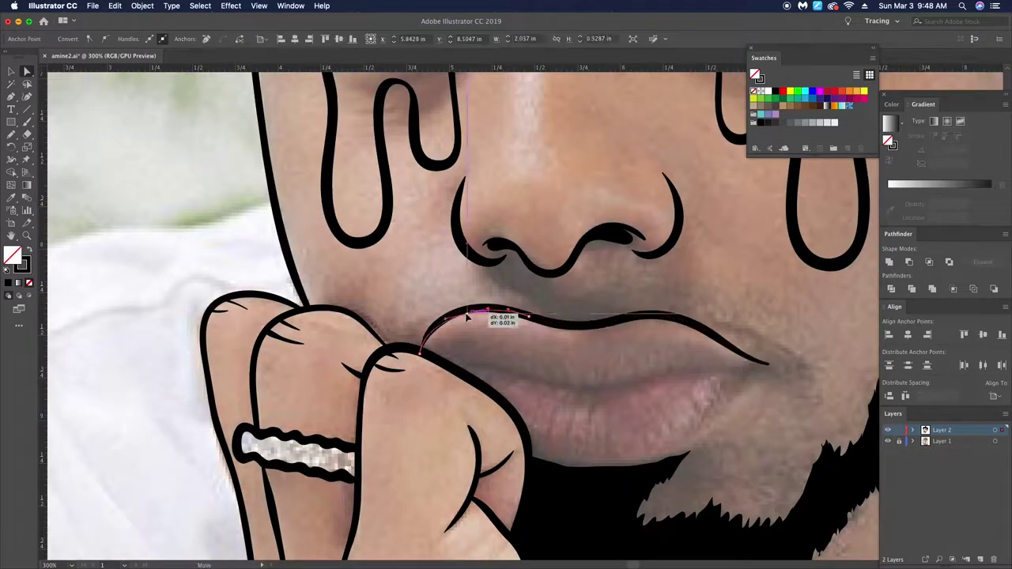
{"action": "scroll", "coordinate": [474, 332], "scroll_direction": "down", "scroll_amount": 2}
{"action": "scroll", "coordinate": [245, 319], "scroll_direction": "up", "scroll_amount": 3}
Step: Add the lower lip line and adjust its curve above the beard edge
{"action": "left_click", "coordinate": [246, 319]}
{"action": "key", "text": "ctrl+shift+a"}
{"action": "key", "text": "b"}
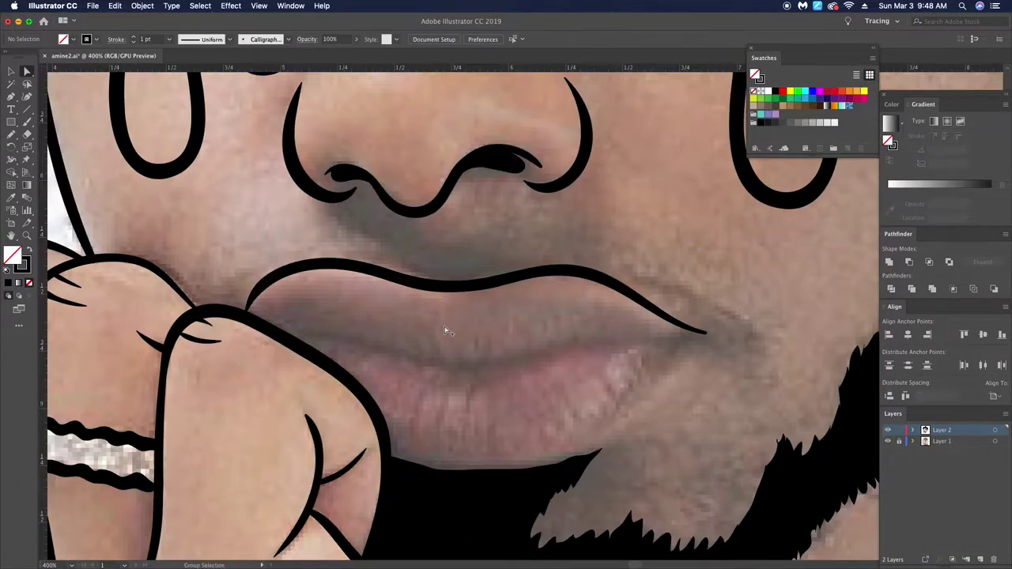
{"action": "scroll", "coordinate": [350, 354], "scroll_direction": "down", "scroll_amount": 2}
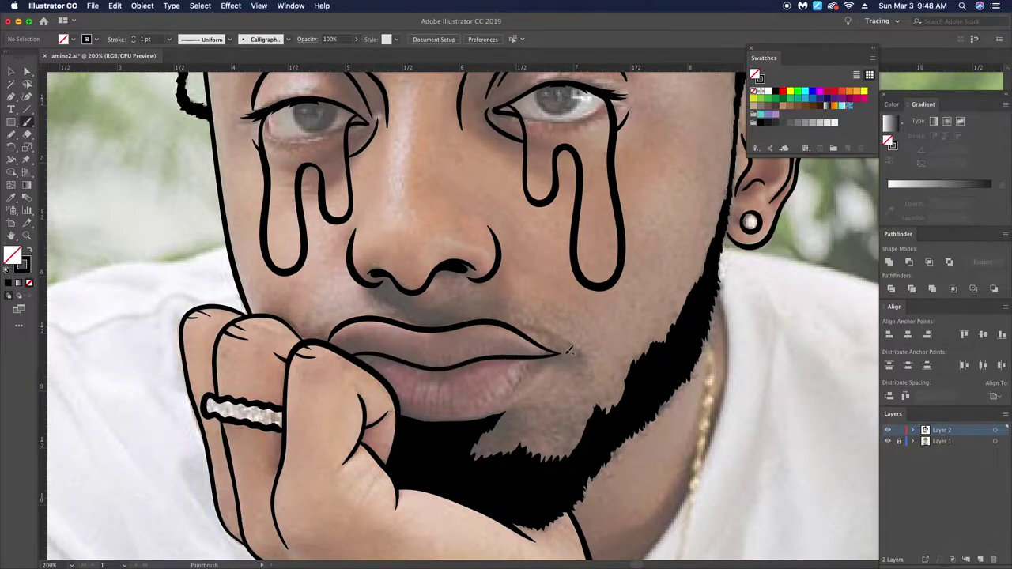
{"action": "scroll", "coordinate": [465, 428], "scroll_direction": "up", "scroll_amount": 2}
{"action": "left_click", "coordinate": [530, 410]}
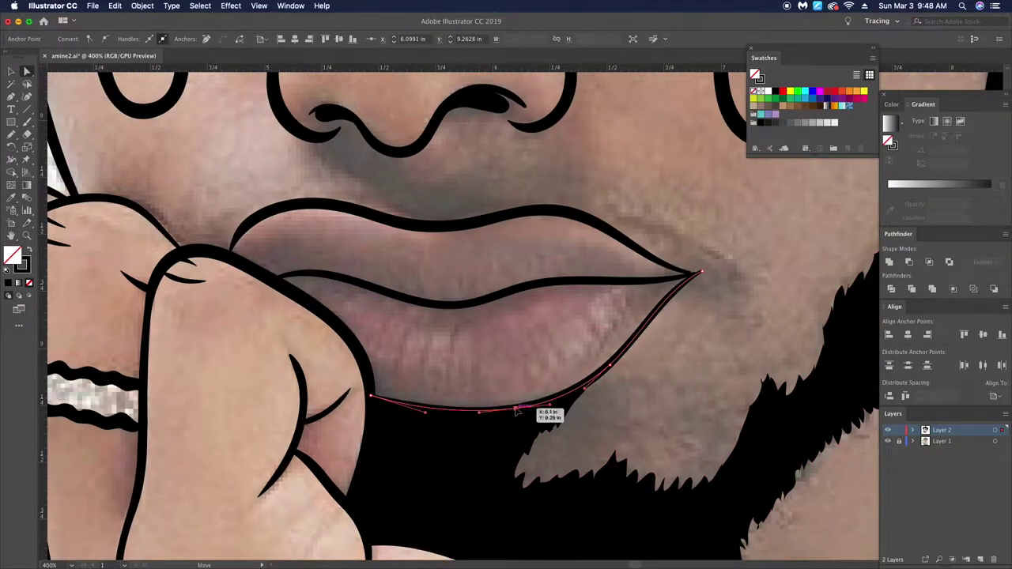
{"action": "scroll", "coordinate": [396, 405], "scroll_direction": "up", "scroll_amount": 2}
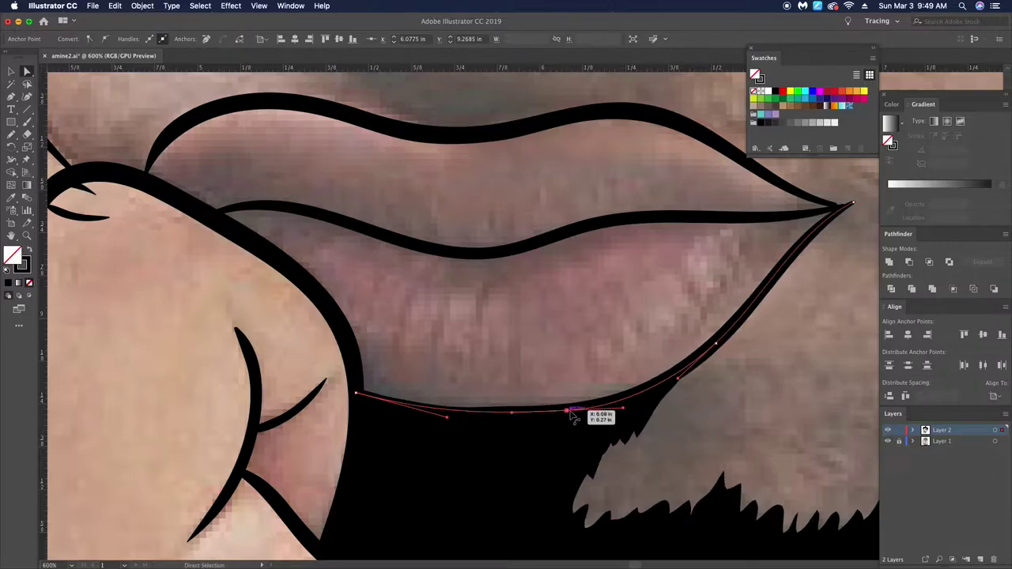
{"action": "key", "text": "ctrl+shift+a"}
{"action": "scroll", "coordinate": [790, 357], "scroll_direction": "down", "scroll_amount": 2}
{"action": "scroll", "coordinate": [791, 357], "scroll_direction": "down", "scroll_amount": 2}
{"action": "scroll", "coordinate": [780, 406], "scroll_direction": "down", "scroll_amount": 1}
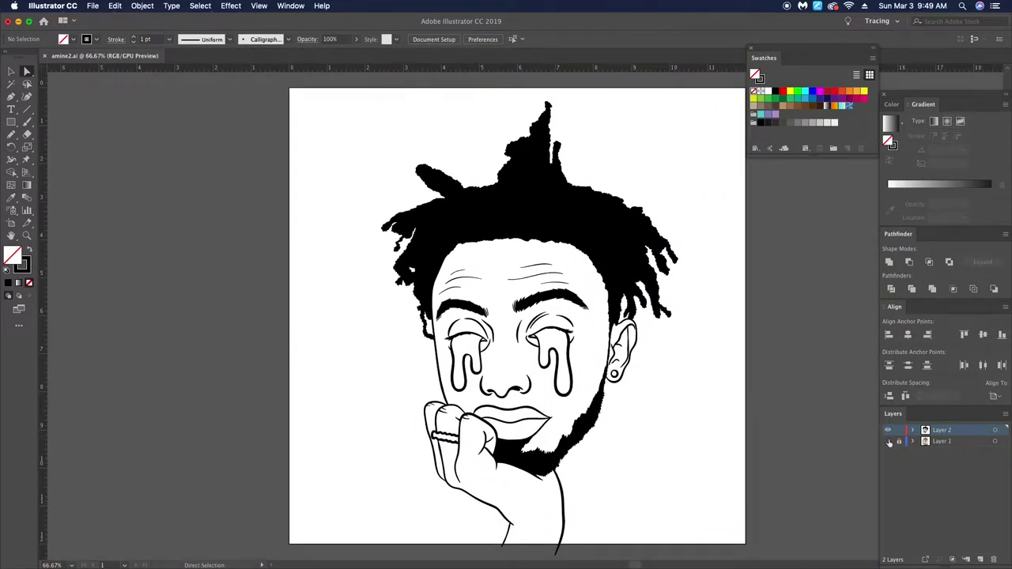
Step: Restore the reference photo and pencil a spiky moustache tuft at the mouth corner
{"action": "left_click", "coordinate": [888, 441]}
{"action": "scroll", "coordinate": [452, 418], "scroll_direction": "up", "scroll_amount": 5}
{"action": "scroll", "coordinate": [543, 425], "scroll_direction": "up", "scroll_amount": 1}
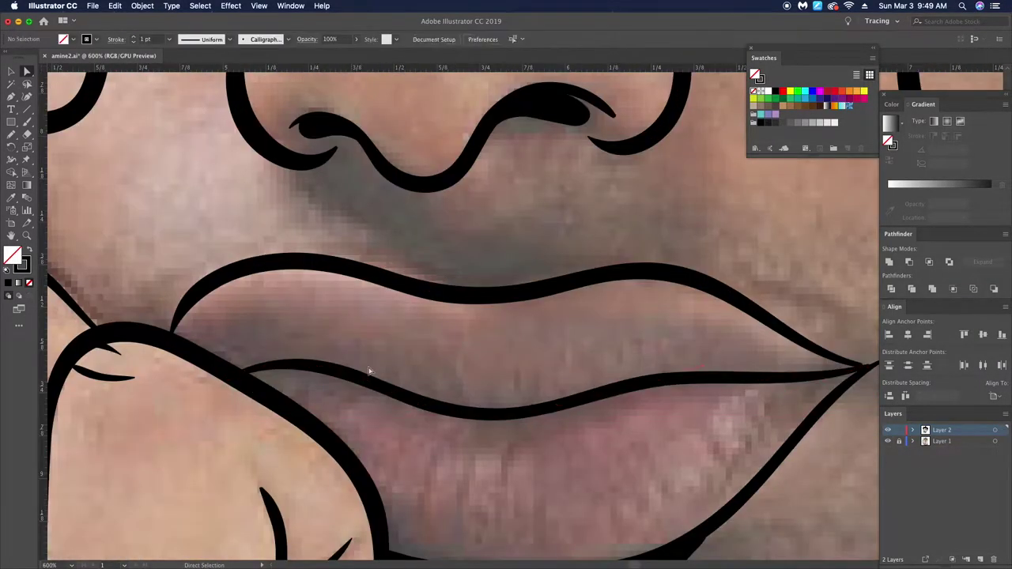
{"action": "scroll", "coordinate": [424, 365], "scroll_direction": "down", "scroll_amount": 3}
{"action": "scroll", "coordinate": [470, 388], "scroll_direction": "up", "scroll_amount": 4}
{"action": "scroll", "coordinate": [542, 406], "scroll_direction": "down", "scroll_amount": 3}
{"action": "scroll", "coordinate": [583, 404], "scroll_direction": "up", "scroll_amount": 2}
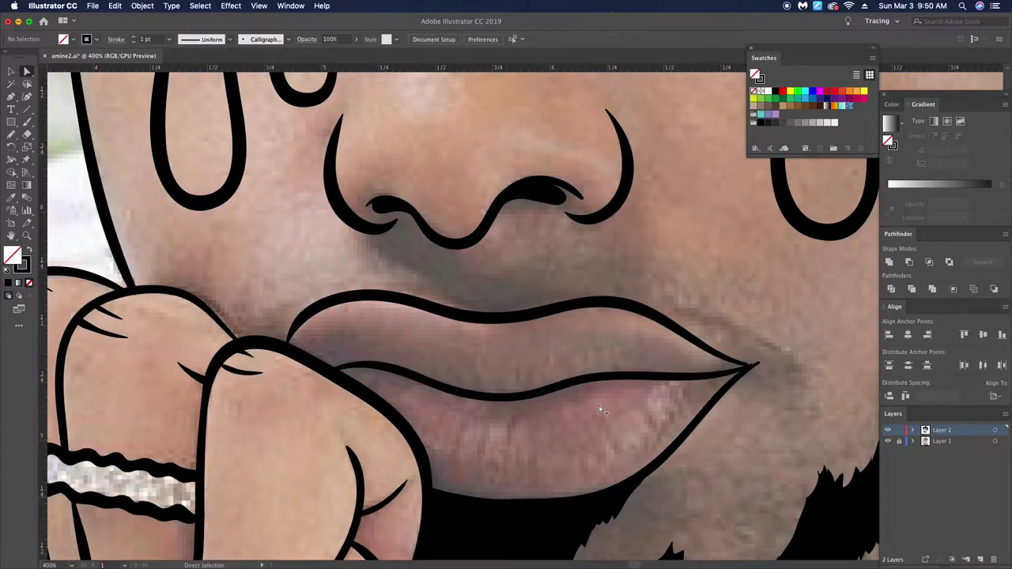
{"action": "scroll", "coordinate": [583, 404], "scroll_direction": "down", "scroll_amount": 3}
{"action": "scroll", "coordinate": [640, 377], "scroll_direction": "up", "scroll_amount": 2}
{"action": "key", "text": "n"}
{"action": "left_click_drag", "start_coordinate": [538, 297], "coordinate": [513, 296]}
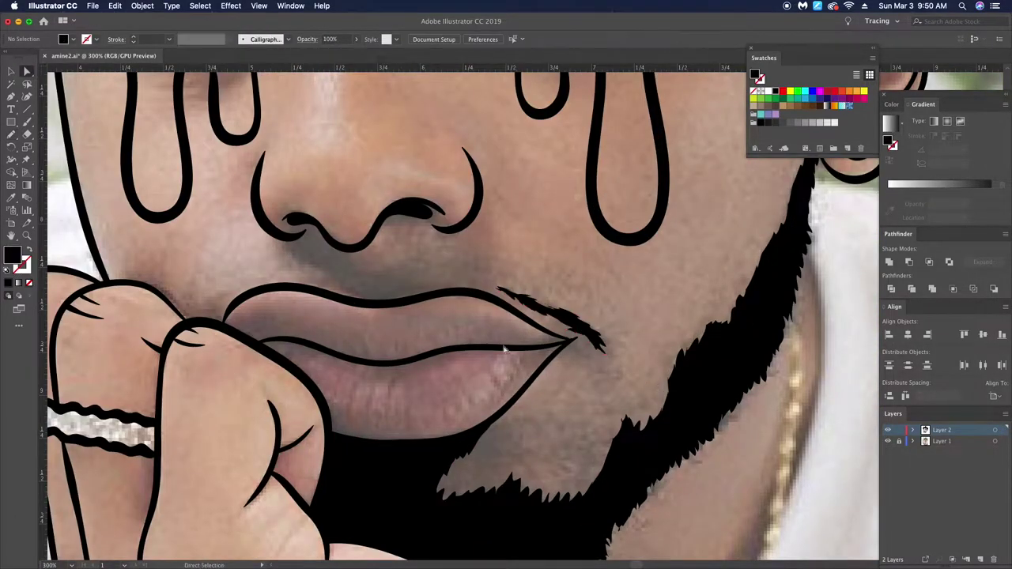
{"action": "scroll", "coordinate": [554, 332], "scroll_direction": "up", "scroll_amount": 3}
{"action": "scroll", "coordinate": [553, 332], "scroll_direction": "down", "scroll_amount": 2}
{"action": "scroll", "coordinate": [569, 348], "scroll_direction": "up", "scroll_amount": 2}
Step: Adjust the lip corner anchor point with Direct Selection
{"action": "key", "text": "a"}
{"action": "left_click", "coordinate": [595, 413]}
{"action": "key", "text": "n"}
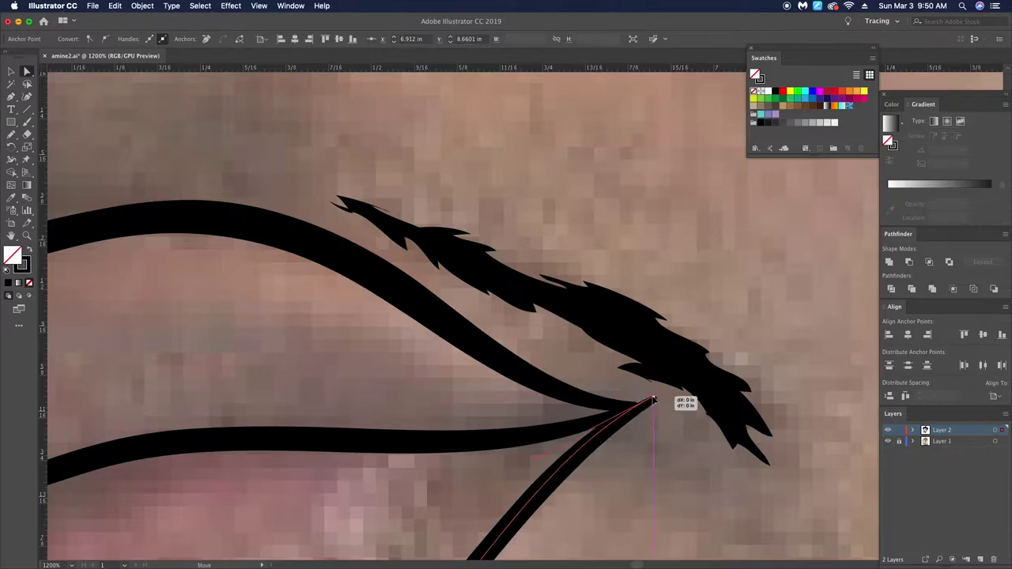
{"action": "scroll", "coordinate": [683, 402], "scroll_direction": "down", "scroll_amount": 3}
{"action": "scroll", "coordinate": [537, 396], "scroll_direction": "up", "scroll_amount": 2}
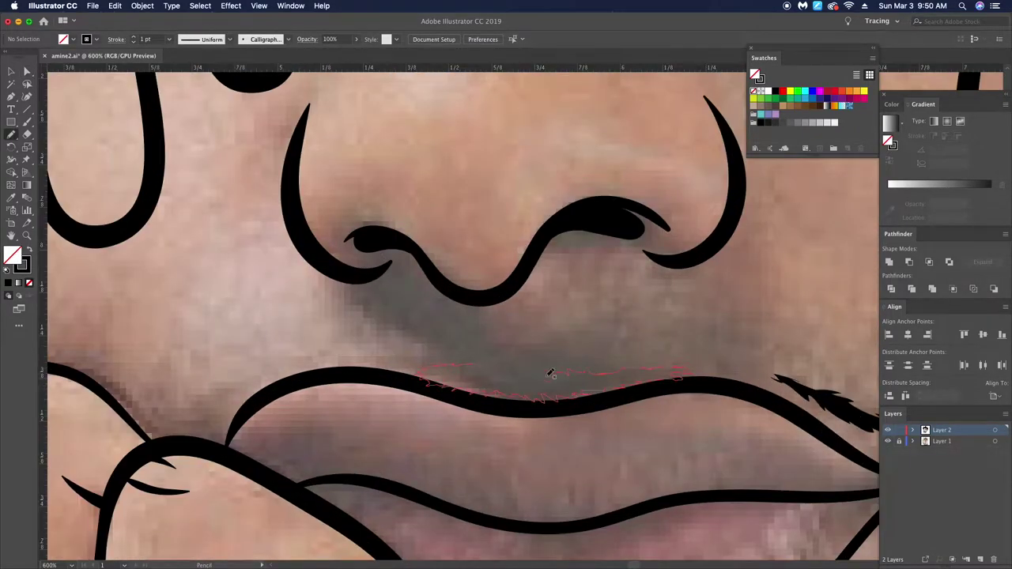
Step: Pencil a hairy moustache stroke above the upper lip
{"action": "left_click_drag", "start_coordinate": [551, 373], "coordinate": [551, 374]}
{"action": "scroll", "coordinate": [551, 374], "scroll_direction": "down", "scroll_amount": 3}
{"action": "scroll", "coordinate": [284, 316], "scroll_direction": "up", "scroll_amount": 3}
{"action": "left_click_drag", "start_coordinate": [289, 288], "coordinate": [294, 316]}
{"action": "scroll", "coordinate": [554, 356], "scroll_direction": "down", "scroll_amount": 3}
Step: Toggle the photo off and back on to check the line art
{"action": "key", "text": "ctrl+shift+w"}
{"action": "key", "text": "v"}
{"action": "scroll", "coordinate": [443, 332], "scroll_direction": "up", "scroll_amount": 3}
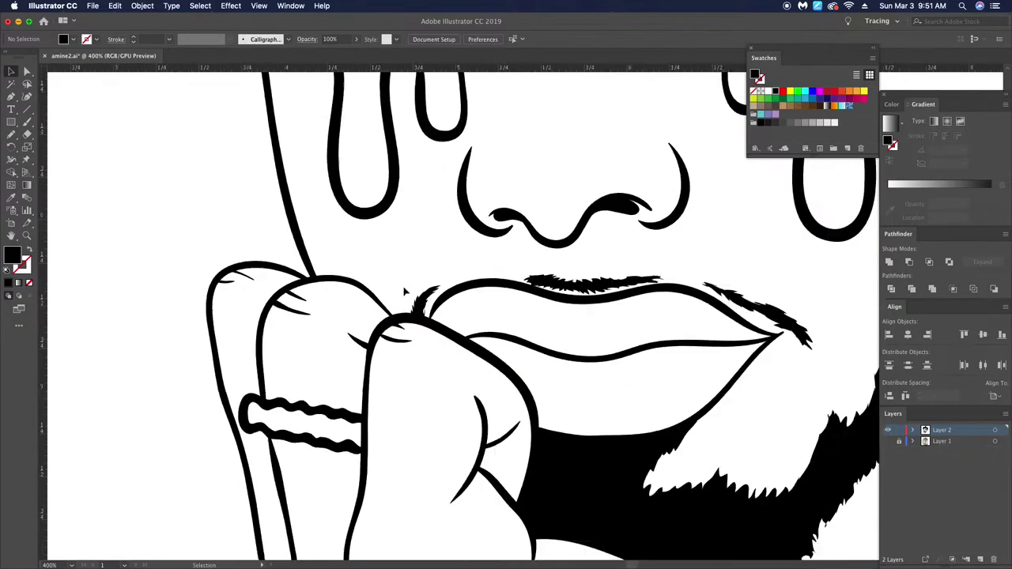
{"action": "scroll", "coordinate": [411, 301], "scroll_direction": "down", "scroll_amount": 3}
{"action": "key", "text": "ctrl+shift+w"}
{"action": "scroll", "coordinate": [501, 340], "scroll_direction": "up", "scroll_amount": 3}
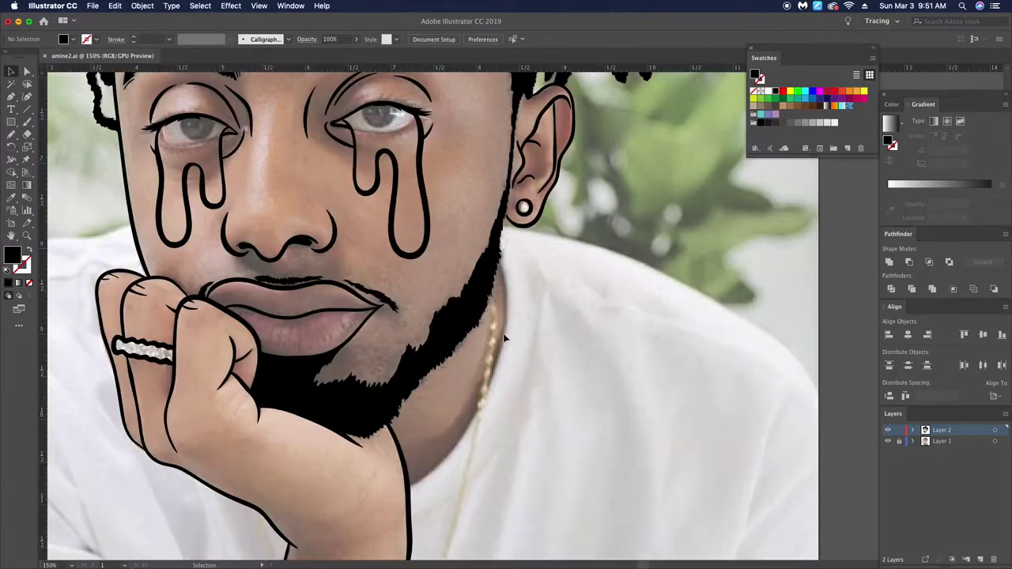
Step: Paintbrush two collar lines along the neck and adjust a collar anchor
{"action": "key", "text": "n"}
{"action": "left_click_drag", "start_coordinate": [409, 492], "coordinate": [512, 246]}
{"action": "scroll", "coordinate": [506, 316], "scroll_direction": "down", "scroll_amount": 2}
{"action": "mouse_move", "coordinate": [508, 168]}
{"action": "left_mouse_down"}
{"action": "mouse_move", "coordinate": [415, 461]}
{"action": "mouse_move", "coordinate": [530, 402]}
{"action": "left_mouse_up"}
{"action": "key", "text": "ctrl+equal"}
{"action": "key", "text": "ctrl+equal"}
{"action": "left_click_drag", "start_coordinate": [521, 216], "coordinate": [523, 218]}
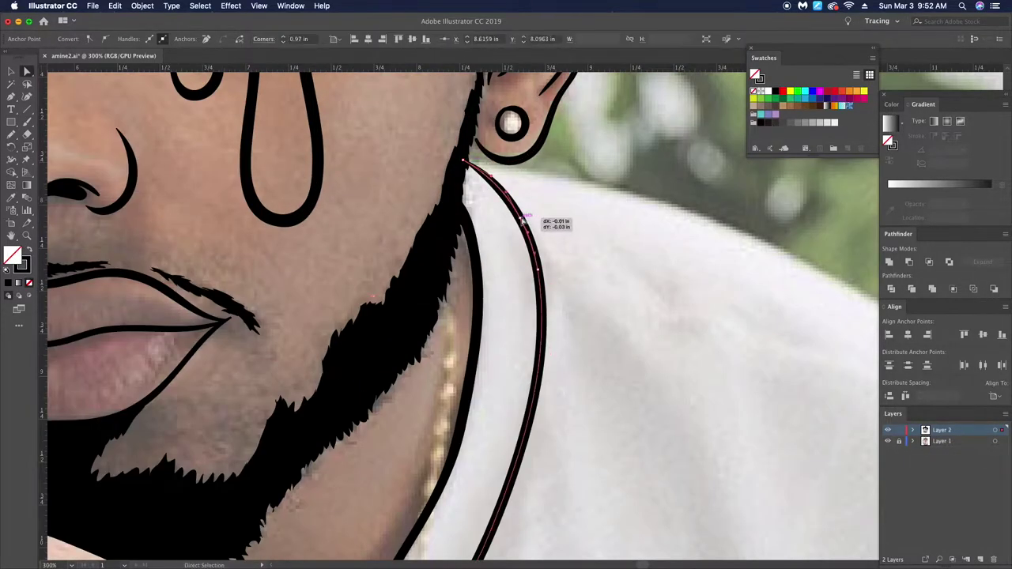
Step: Deselect the collar and paint a fold line on the right of the shirt
{"action": "key", "text": "ctrl+minus"}
{"action": "left_click", "coordinate": [587, 286]}
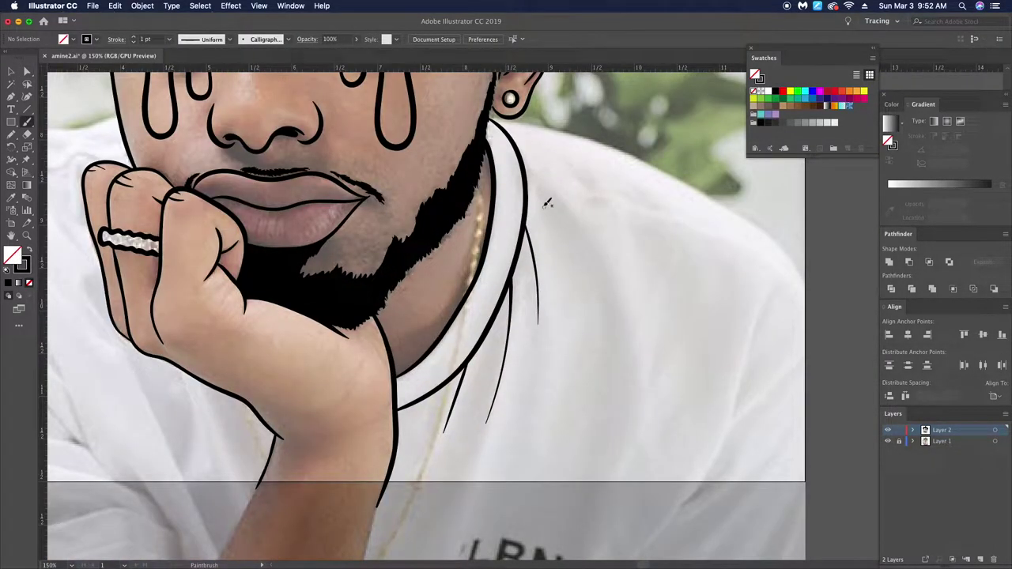
{"action": "key", "text": "ctrl+minus"}
{"action": "key", "text": "ctrl+minus"}
{"action": "key", "text": "ctrl+equal"}
{"action": "key", "text": "ctrl+equal"}
{"action": "left_click_drag", "start_coordinate": [542, 245], "coordinate": [531, 427]}
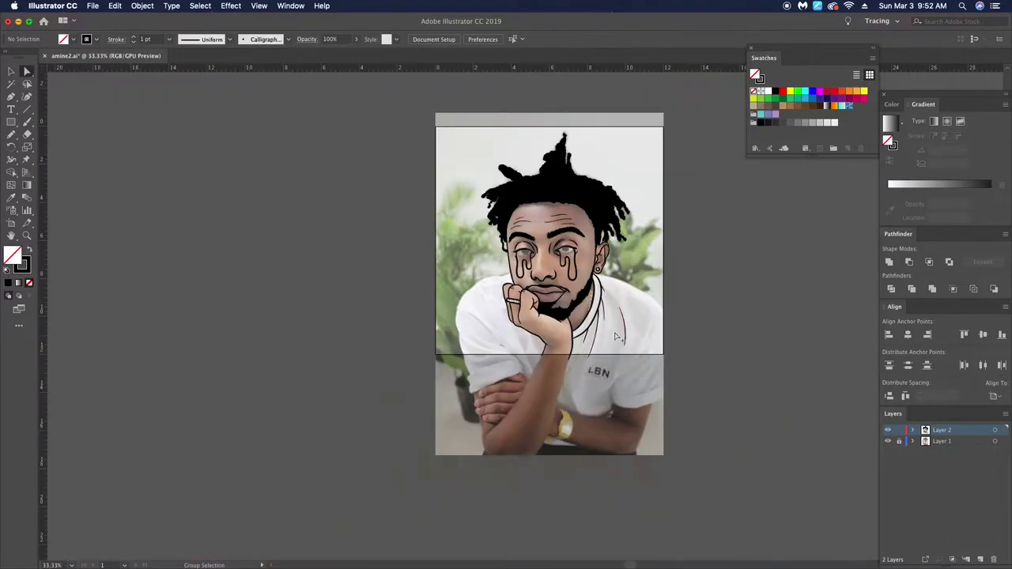
{"action": "key", "text": "ctrl+minus"}
{"action": "key", "text": "ctrl+minus"}
{"action": "key", "text": "v"}
{"action": "key", "text": "ctrl+equal"}
{"action": "key", "text": "b"}
{"action": "left_click_drag", "start_coordinate": [684, 307], "coordinate": [625, 457]}
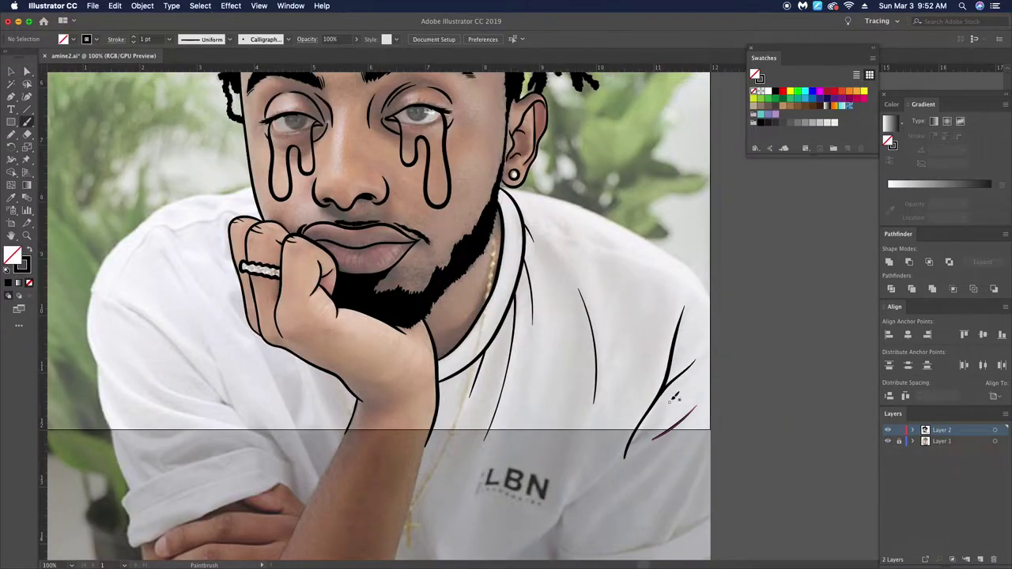
Step: Select an anchor on the lower-right shirt strokes and return the view to 100%
{"action": "scroll", "coordinate": [524, 266], "scroll_direction": "up", "scroll_amount": 2}
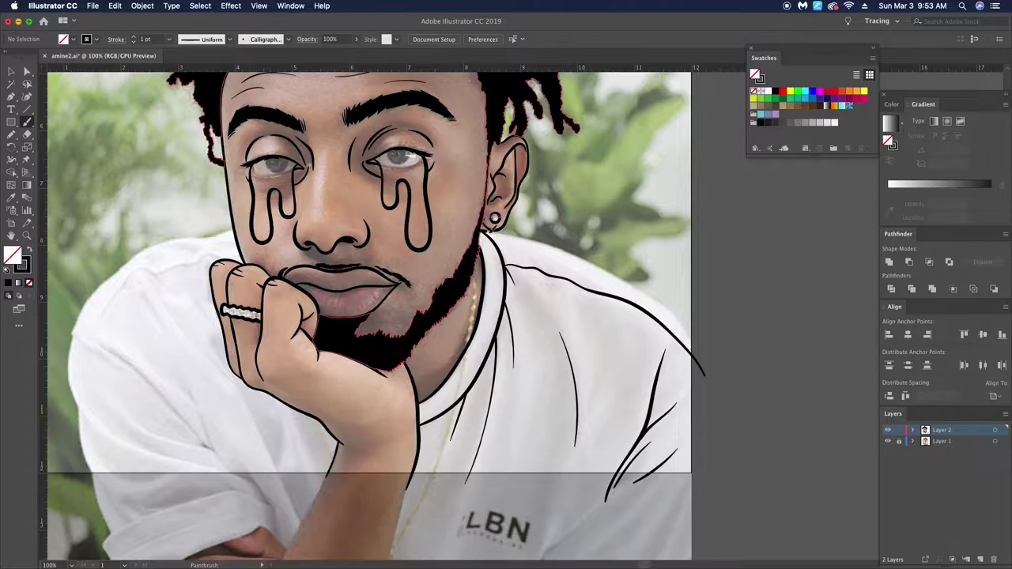
{"action": "key", "text": "ctrl+minus"}
{"action": "key", "text": "ctrl+equal"}
{"action": "key", "text": "ctrl+equal"}
{"action": "key", "text": "ctrl+equal"}
{"action": "key", "text": "ctrl+equal"}
{"action": "key", "text": "ctrl+equal"}
{"action": "key", "text": "a"}
{"action": "left_click", "coordinate": [648, 413]}
{"action": "key", "text": "ctrl+shift+a"}
{"action": "key", "text": "ctrl+0"}
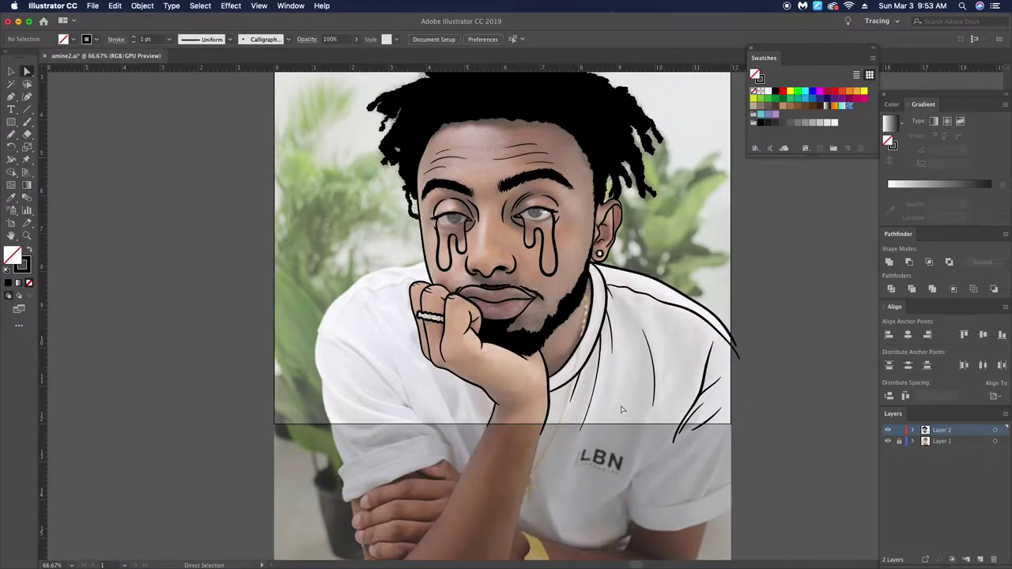
{"action": "key", "text": "ctrl+equal"}
{"action": "key", "text": "ctrl+equal"}
{"action": "key", "text": "ctrl+0"}
{"action": "key", "text": "ctrl+1"}
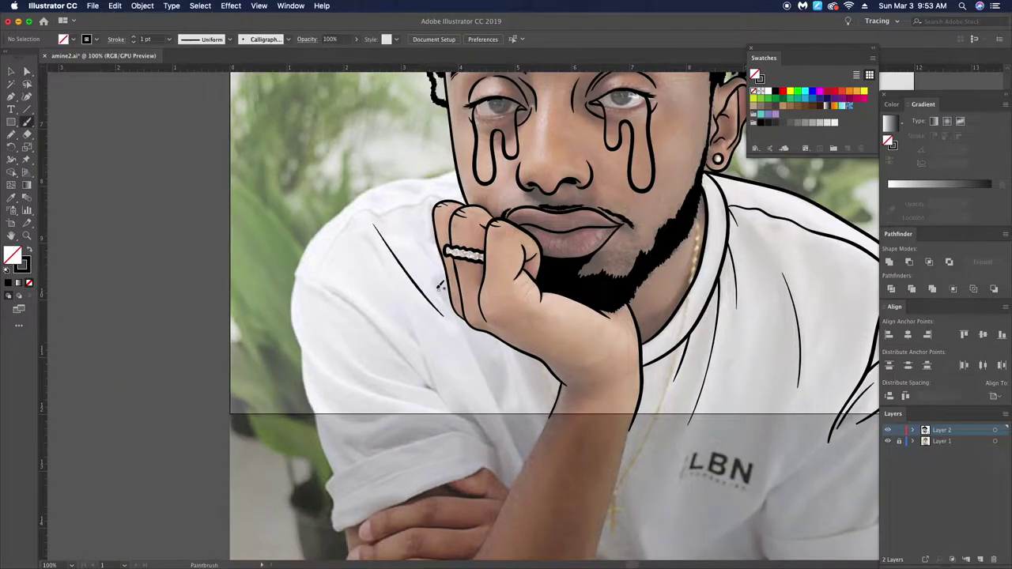
Step: Paint several fold lines beside the hand and across the left shirt
{"action": "left_click_drag", "start_coordinate": [514, 388], "coordinate": [492, 339]}
{"action": "scroll", "coordinate": [544, 360], "scroll_direction": "up", "scroll_amount": 1}
{"action": "left_click_drag", "start_coordinate": [526, 411], "coordinate": [536, 436]}
{"action": "scroll", "coordinate": [529, 434], "scroll_direction": "left", "scroll_amount": 2}
{"action": "scroll", "coordinate": [530, 435], "scroll_direction": "up", "scroll_amount": 1}
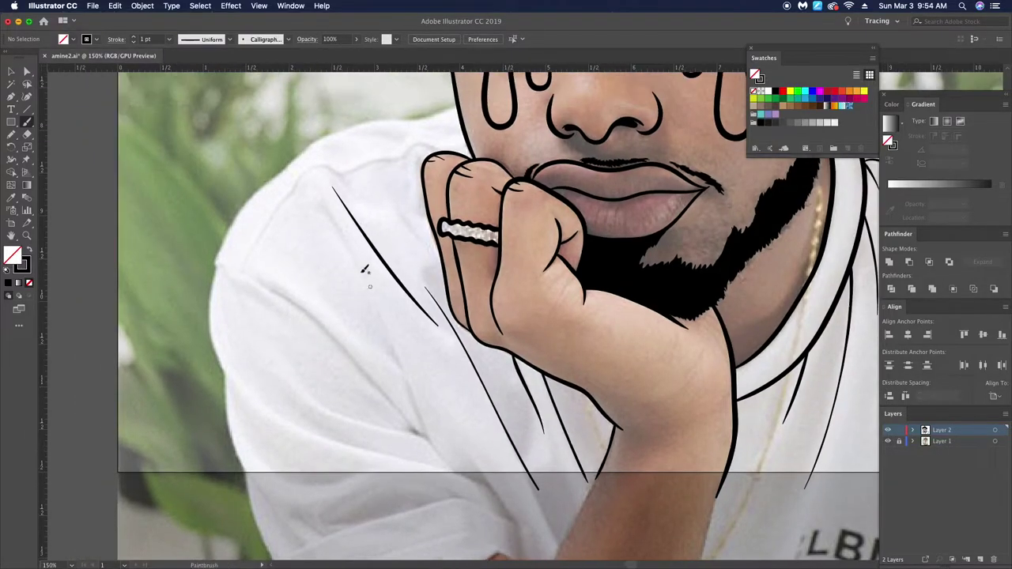
{"action": "left_click_drag", "start_coordinate": [322, 212], "coordinate": [431, 427]}
{"action": "left_click_drag", "start_coordinate": [465, 486], "coordinate": [441, 407]}
Step: Draw the left shoulder line and drag its anchor up to the neck
{"action": "left_click_drag", "start_coordinate": [257, 408], "coordinate": [407, 126]}
{"action": "scroll", "coordinate": [406, 125], "scroll_direction": "up", "scroll_amount": 1}
{"action": "scroll", "coordinate": [406, 126], "scroll_direction": "up", "scroll_amount": 1}
{"action": "key", "text": "a"}
{"action": "left_click_drag", "start_coordinate": [431, 160], "coordinate": [494, 137]}
Step: Hide and reshow the photo to check the line art, then select the neck line
{"action": "scroll", "coordinate": [402, 200], "scroll_direction": "down", "scroll_amount": 1}
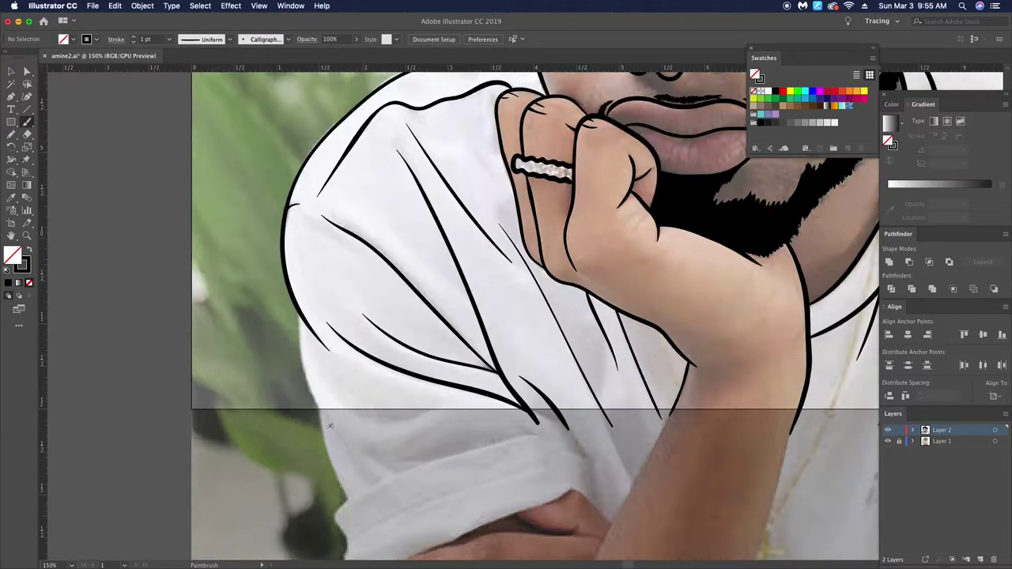
{"action": "scroll", "coordinate": [194, 260], "scroll_direction": "down", "scroll_amount": 2}
{"action": "left_click", "coordinate": [888, 440]}
{"action": "left_click", "coordinate": [887, 441]}
{"action": "scroll", "coordinate": [557, 443], "scroll_direction": "up", "scroll_amount": 3}
{"action": "key", "text": "a"}
{"action": "left_click", "coordinate": [557, 443]}
{"action": "scroll", "coordinate": [557, 443], "scroll_direction": "down", "scroll_amount": 1}
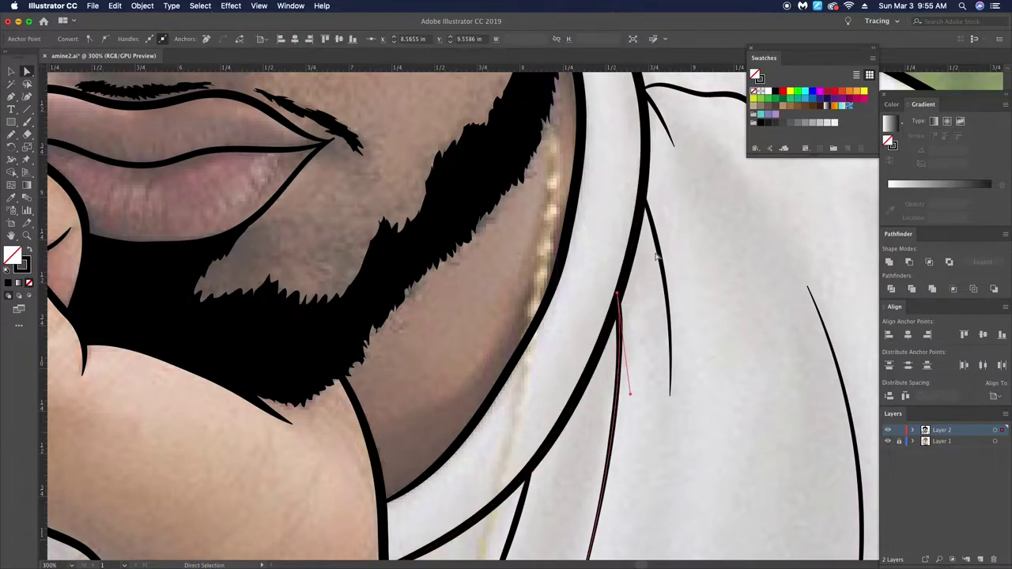
Step: Clear the selection, hide the photo, and select the right tear drip path
{"action": "scroll", "coordinate": [625, 388], "scroll_direction": "down", "scroll_amount": 3}
{"action": "left_click", "coordinate": [667, 451]}
{"action": "left_click", "coordinate": [887, 440]}
{"action": "scroll", "coordinate": [563, 411], "scroll_direction": "up", "scroll_amount": 3}
{"action": "left_click", "coordinate": [562, 411]}
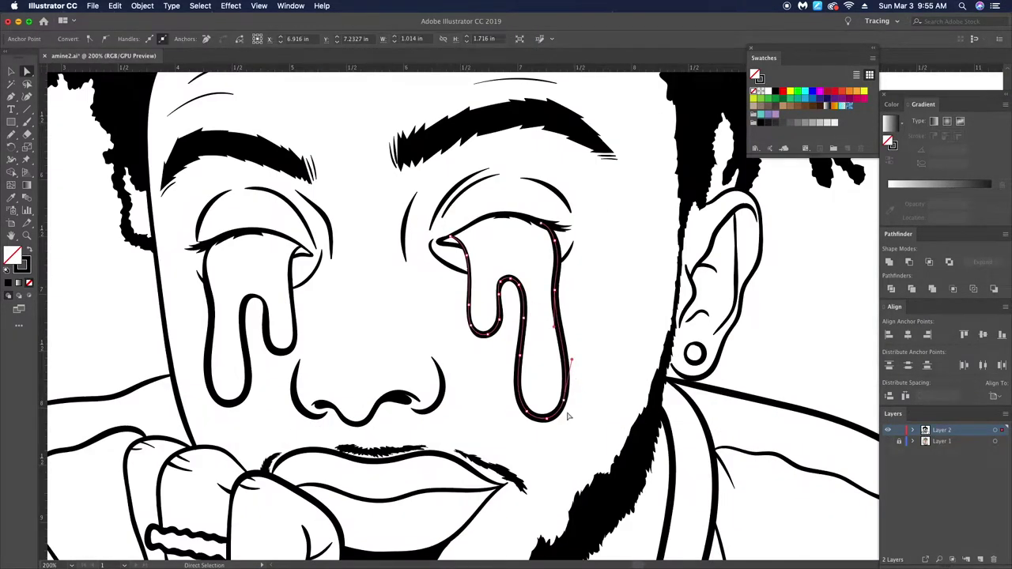
Step: Drag the drip's lower-left curve so the outer side runs straighter, then deselect
{"action": "scroll", "coordinate": [565, 309], "scroll_direction": "up", "scroll_amount": 2}
{"action": "mouse_move", "coordinate": [473, 347]}
{"action": "left_mouse_down"}
{"action": "mouse_move", "coordinate": [492, 412]}
{"action": "mouse_move", "coordinate": [551, 401]}
{"action": "left_mouse_up"}
{"action": "scroll", "coordinate": [548, 430], "scroll_direction": "down", "scroll_amount": 1}
{"action": "scroll", "coordinate": [549, 429], "scroll_direction": "down", "scroll_amount": 3}
{"action": "scroll", "coordinate": [551, 404], "scroll_direction": "up", "scroll_amount": 3}
{"action": "scroll", "coordinate": [551, 379], "scroll_direction": "down", "scroll_amount": 2}
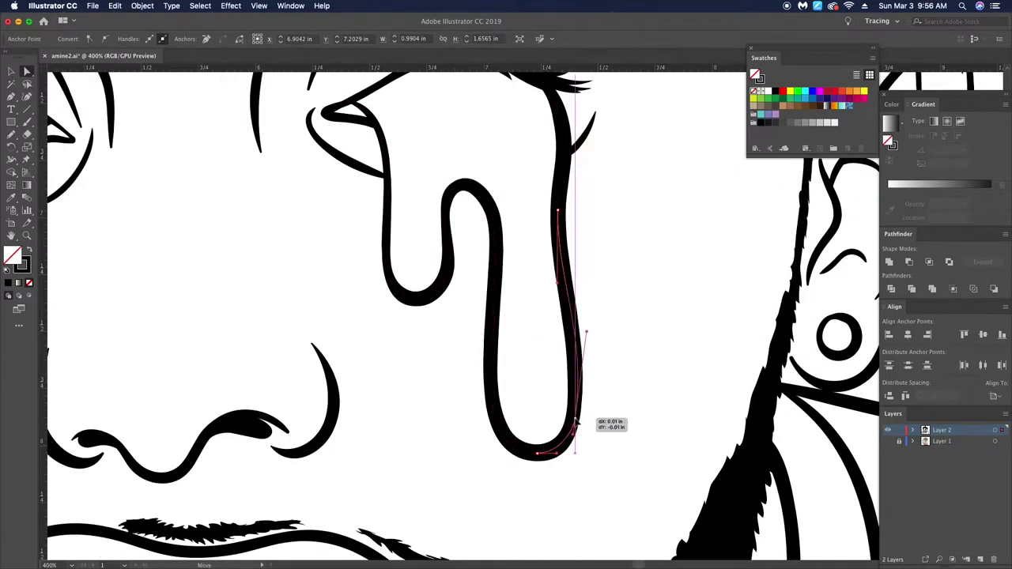
{"action": "scroll", "coordinate": [601, 380], "scroll_direction": "down", "scroll_amount": 2}
{"action": "left_click", "coordinate": [655, 378]}
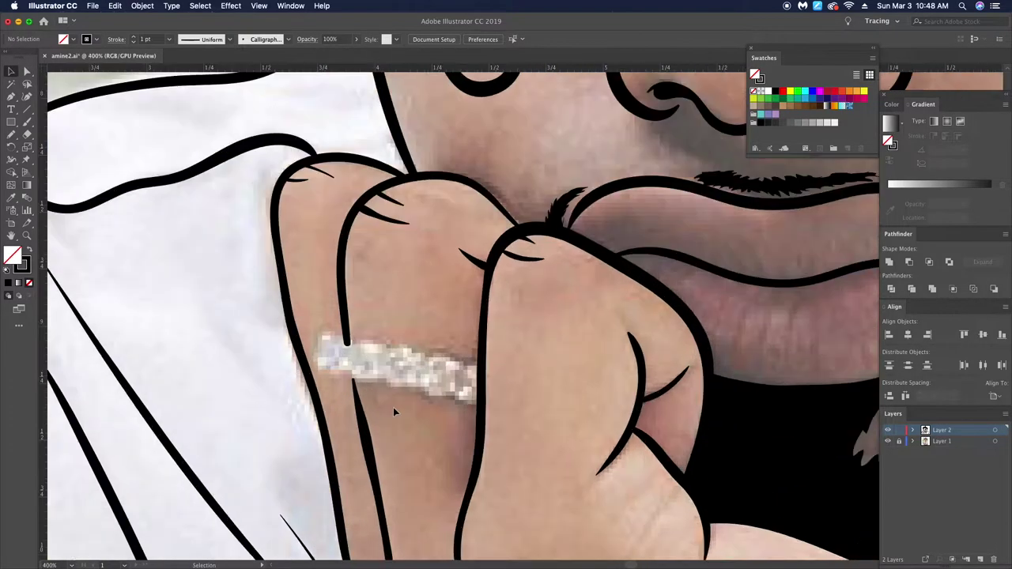
Step: Resize the first bead circle to fit the ring and copy it along the finger
{"action": "scroll", "coordinate": [393, 352], "scroll_direction": "up", "scroll_amount": 2}
{"action": "key", "text": "v"}
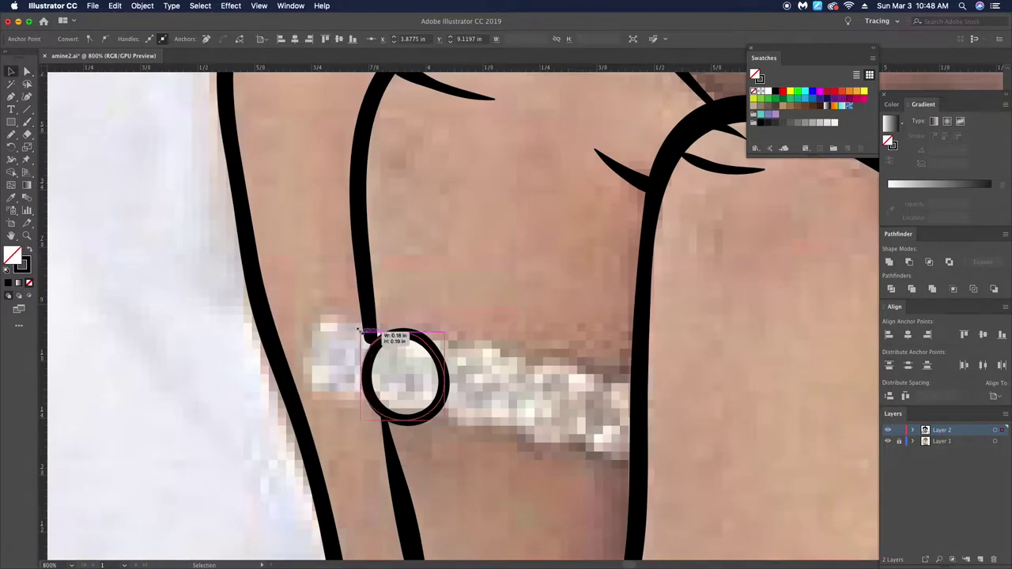
{"action": "left_click", "coordinate": [384, 334]}
{"action": "mouse_move", "coordinate": [407, 417]}
{"action": "left_mouse_down"}
{"action": "mouse_move", "coordinate": [440, 374]}
{"action": "mouse_move", "coordinate": [468, 389]}
{"action": "left_mouse_up"}
{"action": "left_click_drag", "start_coordinate": [468, 389], "coordinate": [598, 407]}
Step: Cut the last bead with Scissors, delete one half, and adjust its end anchor
{"action": "scroll", "coordinate": [553, 430], "scroll_direction": "up", "scroll_amount": 1}
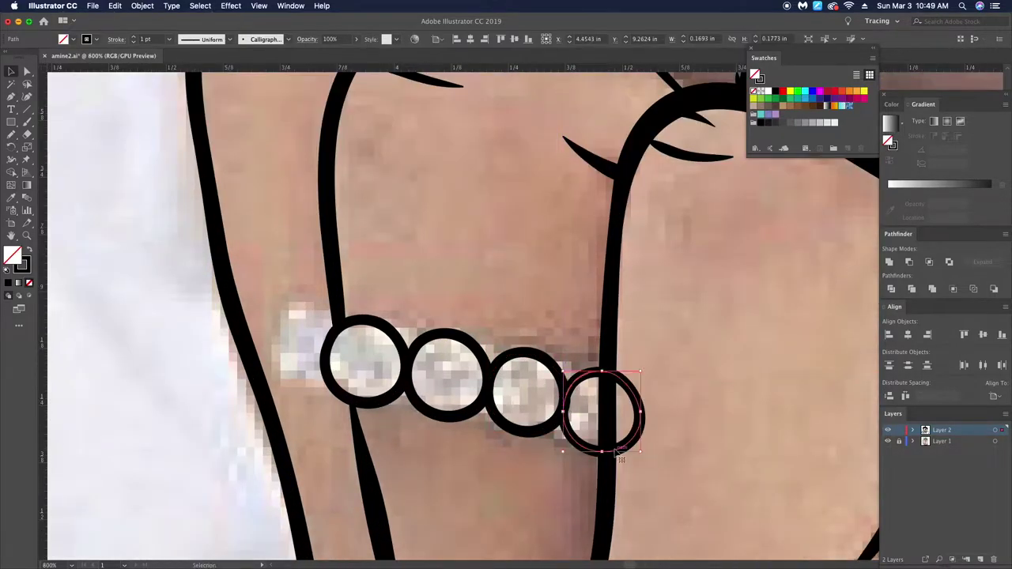
{"action": "scroll", "coordinate": [598, 406], "scroll_direction": "up", "scroll_amount": 1}
{"action": "key", "text": "c"}
{"action": "left_click", "coordinate": [606, 331]}
{"action": "right_click", "coordinate": [696, 407]}
{"action": "scroll", "coordinate": [474, 356], "scroll_direction": "left", "scroll_amount": 5}
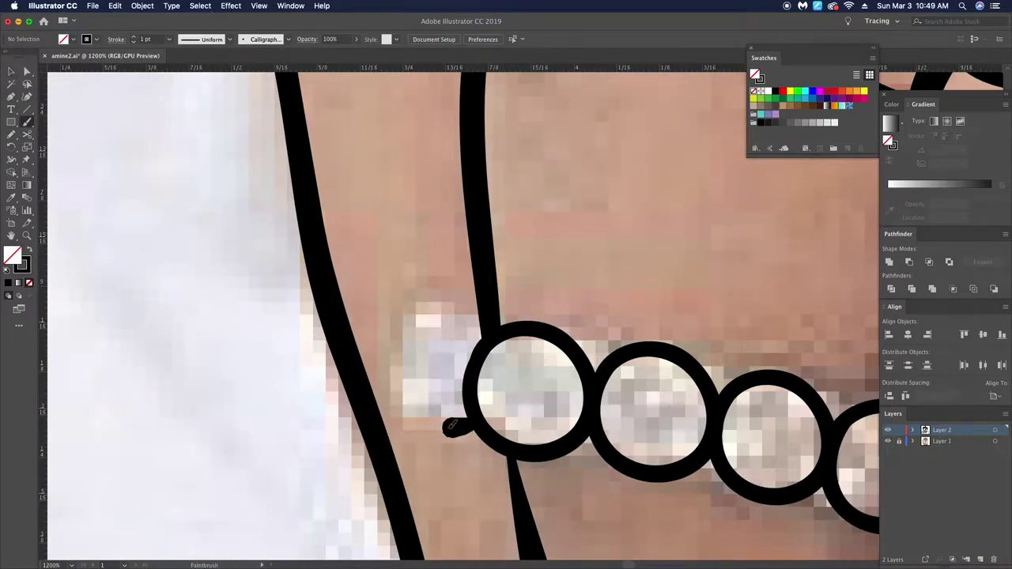
{"action": "key", "text": "a"}
{"action": "left_click_drag", "start_coordinate": [478, 301], "coordinate": [483, 298]}
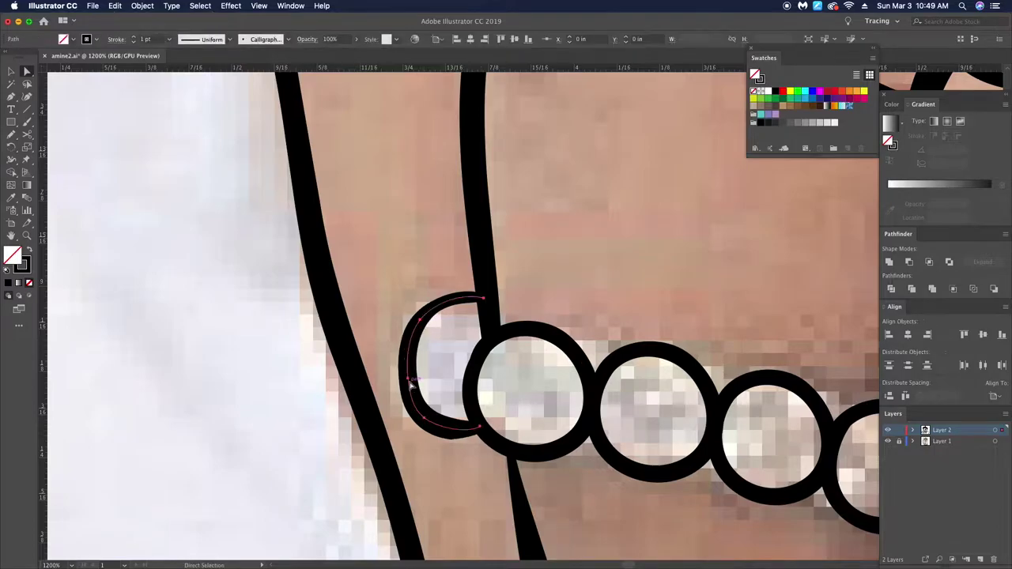
Step: Zoom out and hide the photo to check the beaded ring
{"action": "key", "text": "super+1"}
{"action": "left_click", "coordinate": [887, 441]}
{"action": "scroll", "coordinate": [388, 309], "scroll_direction": "up", "scroll_amount": 10}
{"action": "scroll", "coordinate": [384, 293], "scroll_direction": "down", "scroll_amount": 1}
{"action": "scroll", "coordinate": [456, 370], "scroll_direction": "up", "scroll_amount": 2}
Step: Paintbrush a finger line running up toward the beads
{"action": "key", "text": "v"}
{"action": "scroll", "coordinate": [457, 370], "scroll_direction": "down", "scroll_amount": 5}
{"action": "scroll", "coordinate": [395, 380], "scroll_direction": "up", "scroll_amount": 3}
{"action": "scroll", "coordinate": [364, 396], "scroll_direction": "down", "scroll_amount": 5}
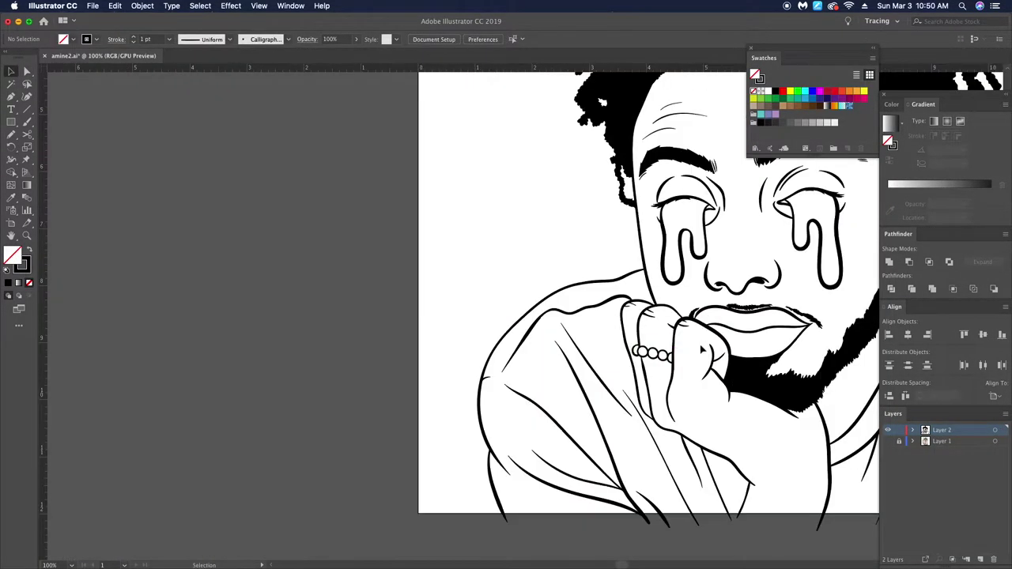
{"action": "scroll", "coordinate": [349, 412], "scroll_direction": "up", "scroll_amount": 4}
{"action": "scroll", "coordinate": [349, 412], "scroll_direction": "up", "scroll_amount": 1}
{"action": "key", "text": "b"}
{"action": "mouse_move", "coordinate": [537, 559]}
{"action": "left_mouse_down"}
{"action": "mouse_move", "coordinate": [397, 433]}
{"action": "mouse_move", "coordinate": [352, 238]}
{"action": "left_mouse_up"}
{"action": "scroll", "coordinate": [361, 219], "scroll_direction": "up", "scroll_amount": 3}
{"action": "scroll", "coordinate": [395, 238], "scroll_direction": "down", "scroll_amount": 5}
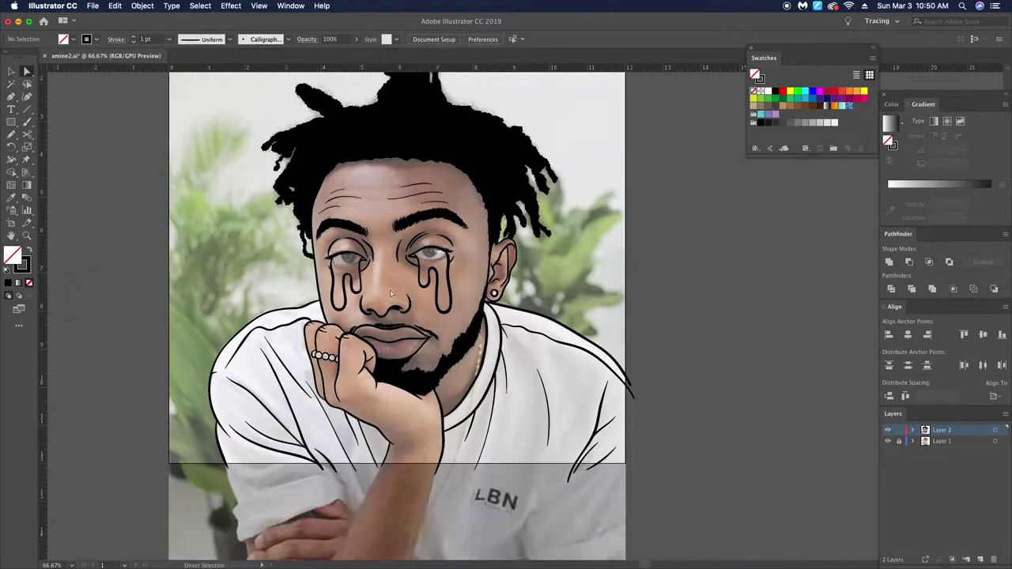
Step: Select all the line art and apply Object > Expand Appearance
{"action": "key", "text": "a"}
{"action": "scroll", "coordinate": [474, 222], "scroll_direction": "up", "scroll_amount": 3}
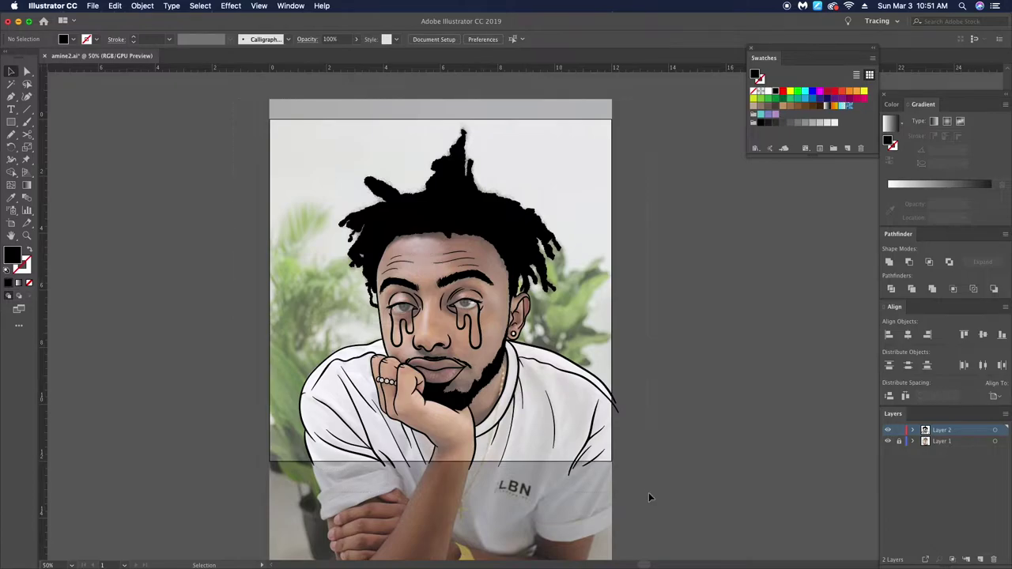
{"action": "left_click_drag", "start_coordinate": [648, 496], "coordinate": [395, 211]}
{"action": "left_click", "coordinate": [143, 6]}
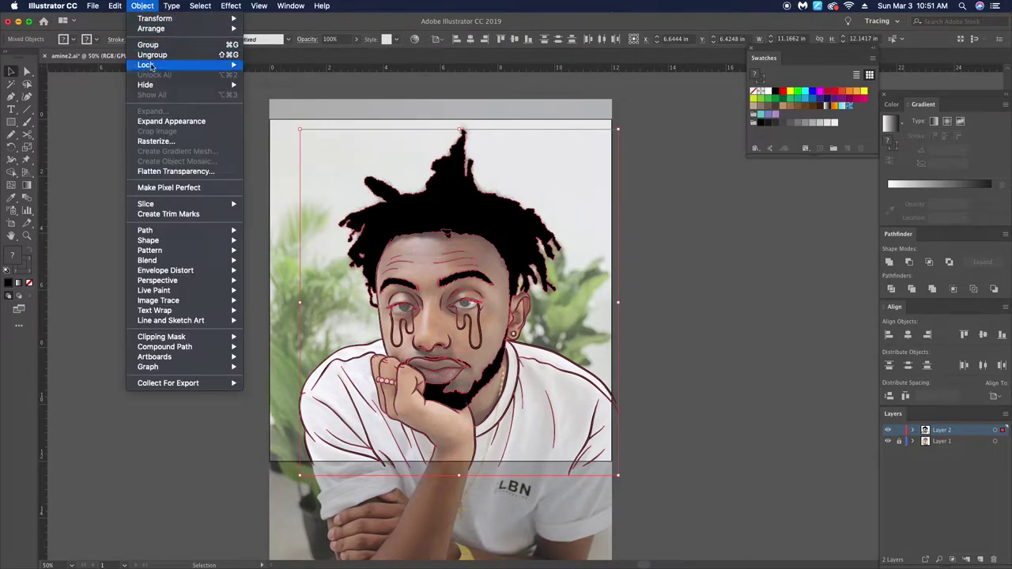
{"action": "left_click", "coordinate": [161, 122]}
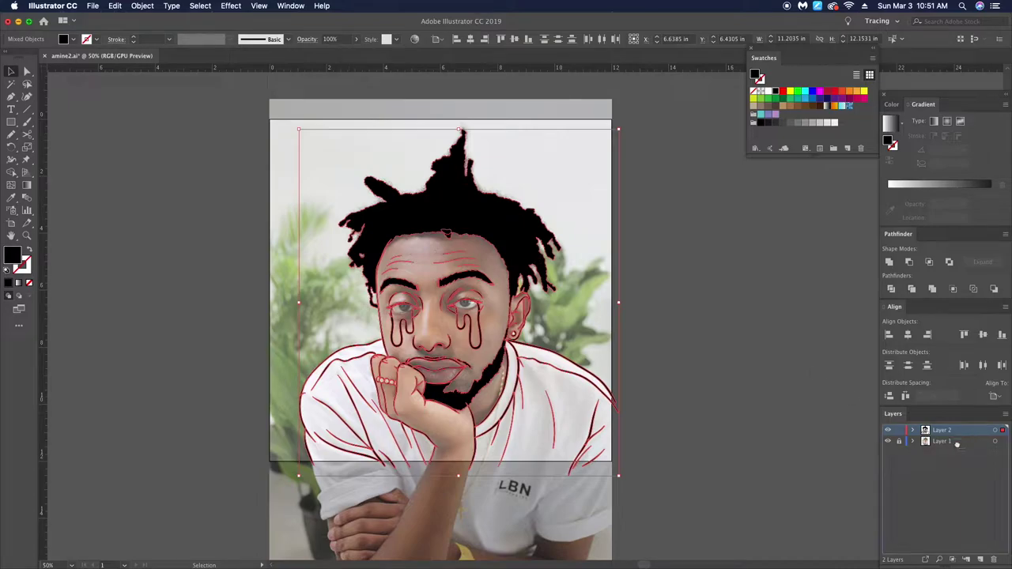
Step: Duplicate Layer 2, lock Layer 2 copy, and make Layer 2 active
{"action": "left_click_drag", "start_coordinate": [981, 558], "coordinate": [979, 557]}
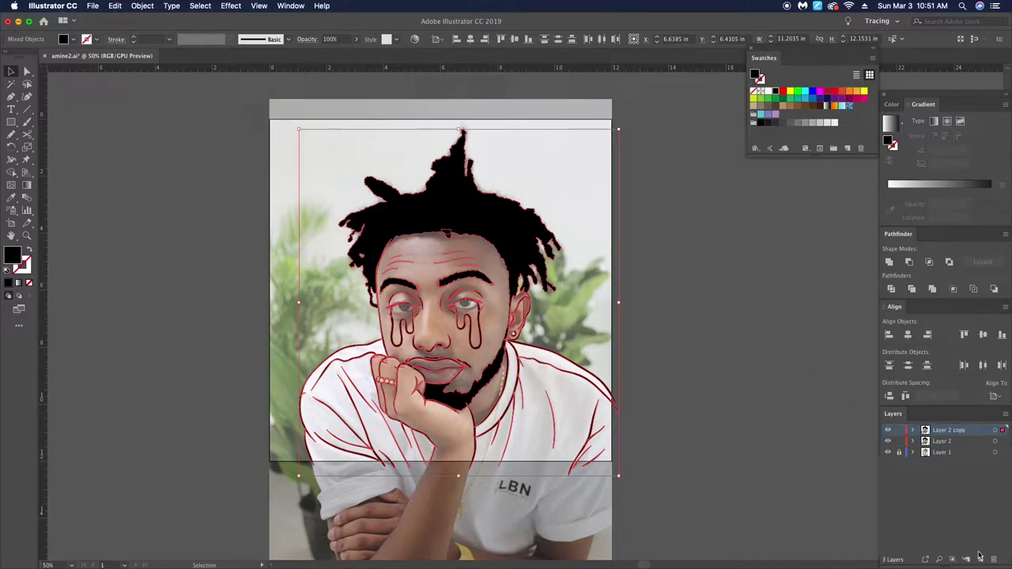
{"action": "left_click", "coordinate": [899, 430]}
{"action": "left_click", "coordinate": [940, 444]}
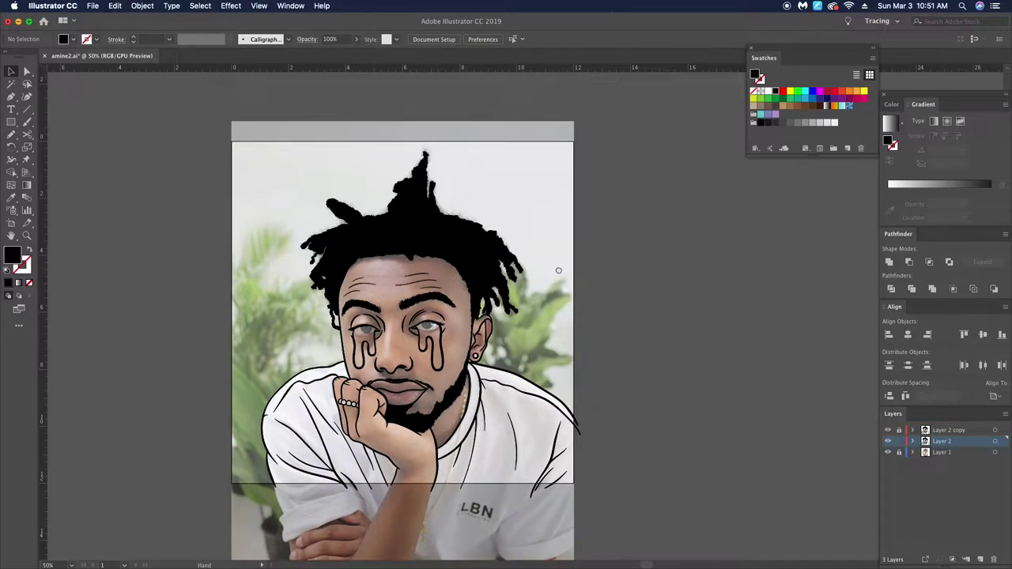
Step: Open the User Defined 'earl' swatch library, position it, and close the Swatches panel
{"action": "left_click_drag", "start_coordinate": [599, 249], "coordinate": [554, 273]}
{"action": "left_click", "coordinate": [756, 149]}
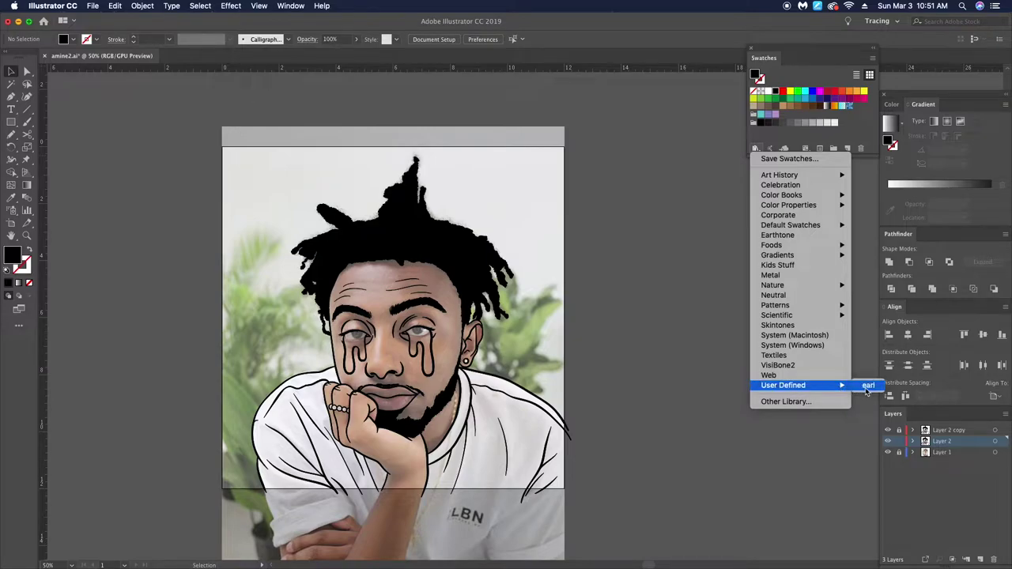
{"action": "left_click", "coordinate": [867, 386]}
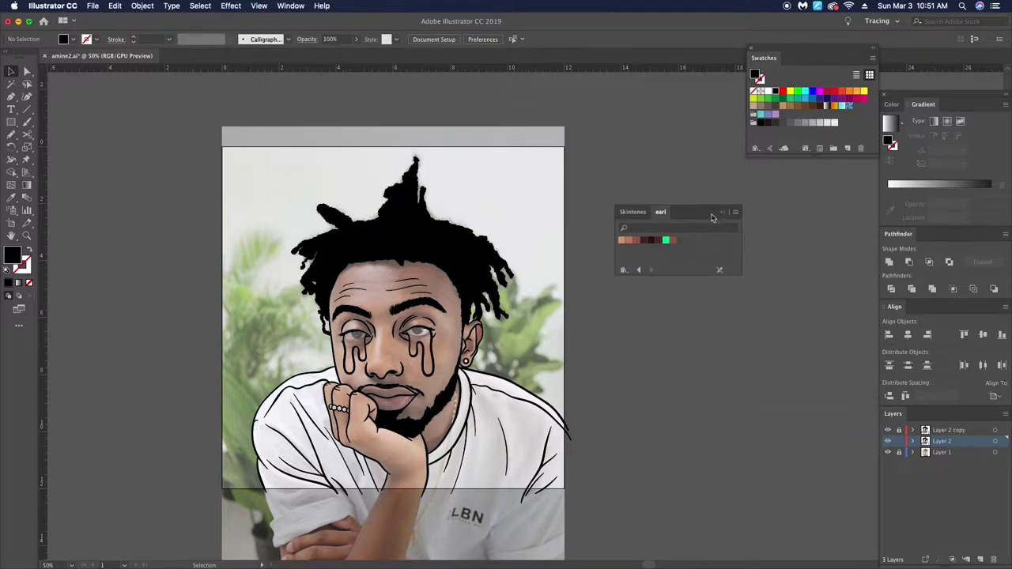
{"action": "left_click_drag", "start_coordinate": [664, 200], "coordinate": [819, 199]}
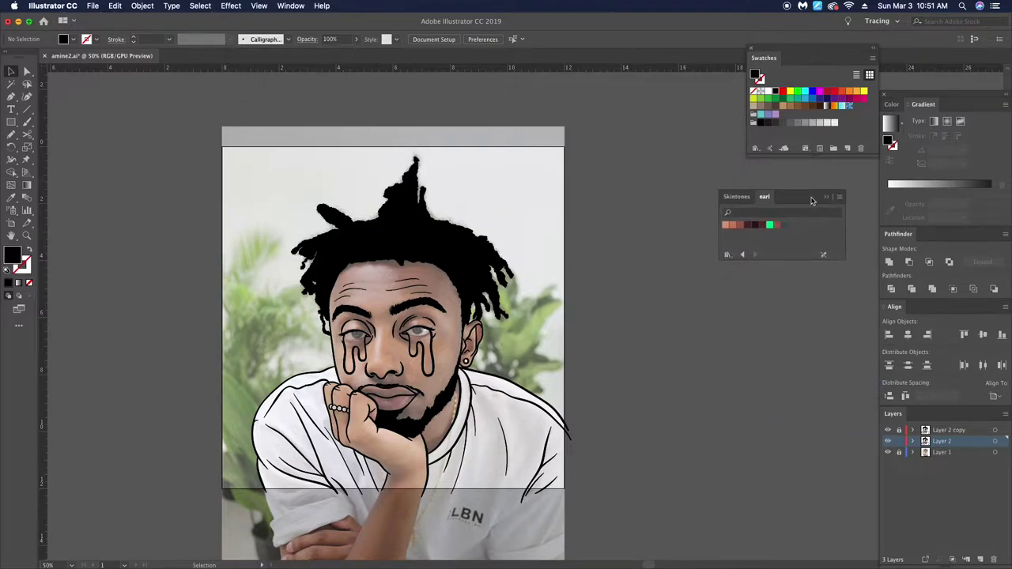
{"action": "left_click", "coordinate": [751, 49]}
{"action": "left_click_drag", "start_coordinate": [789, 185], "coordinate": [796, 184]}
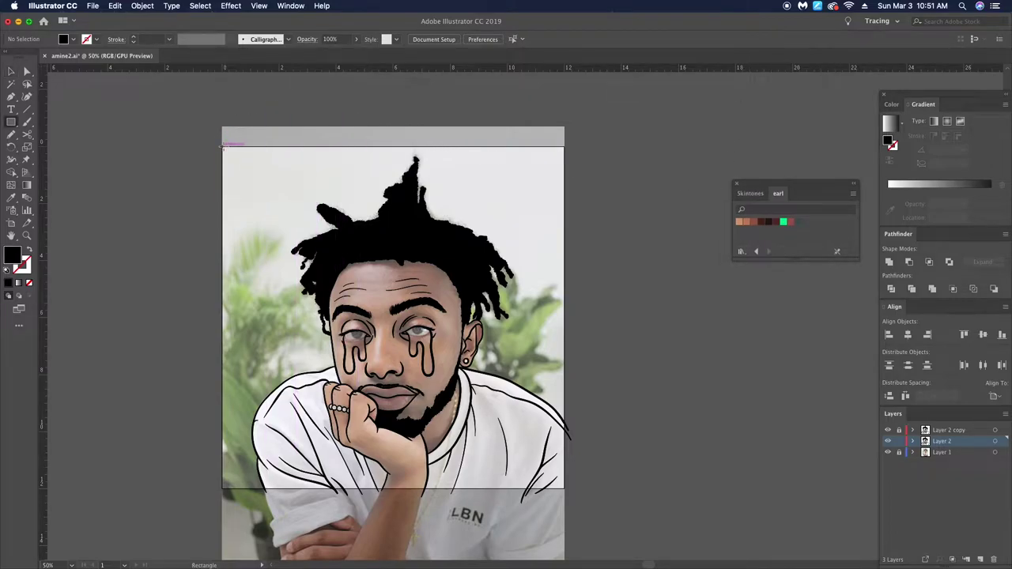
Step: Create a 12 x 12 in rectangle at the artboard's top-left filled with skin tone
{"action": "left_click", "coordinate": [279, 168]}
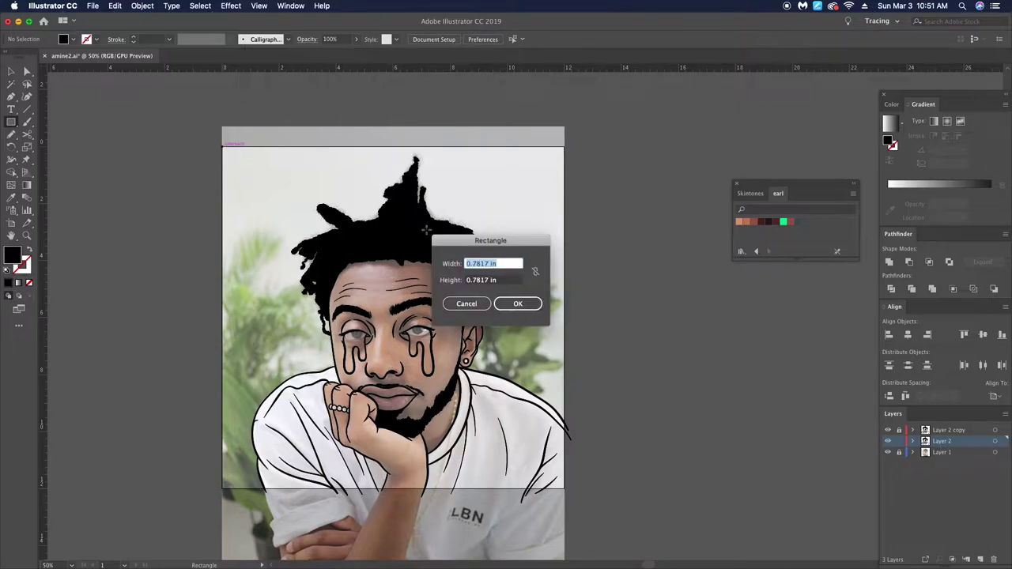
{"action": "key", "text": "Tab"}
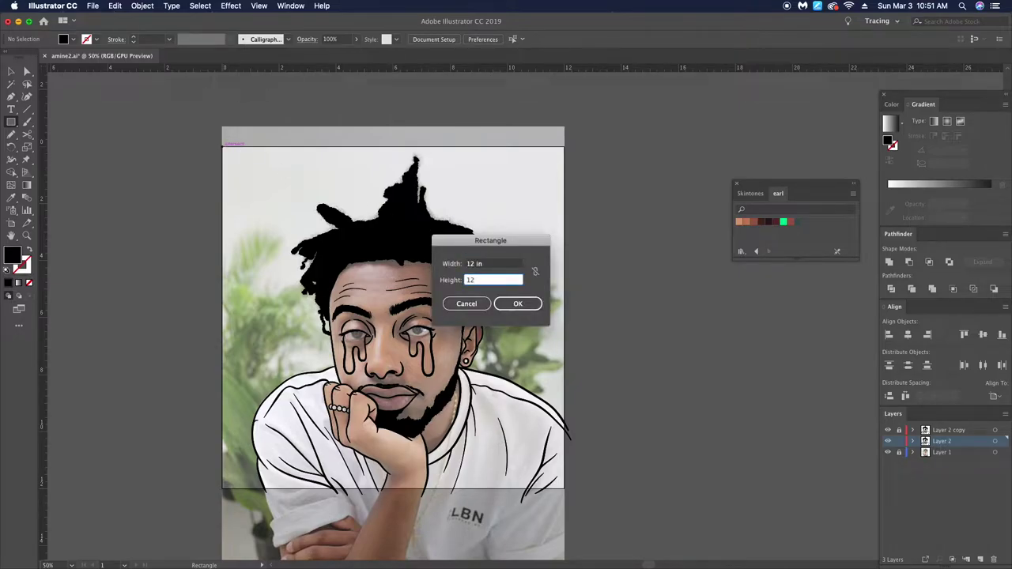
{"action": "key", "text": "Return"}
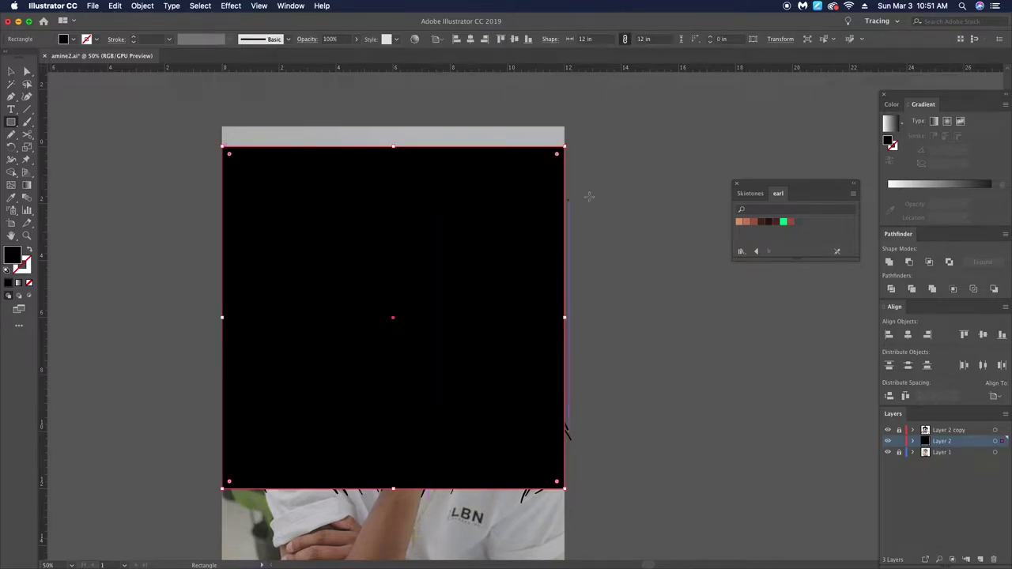
{"action": "left_click", "coordinate": [743, 224]}
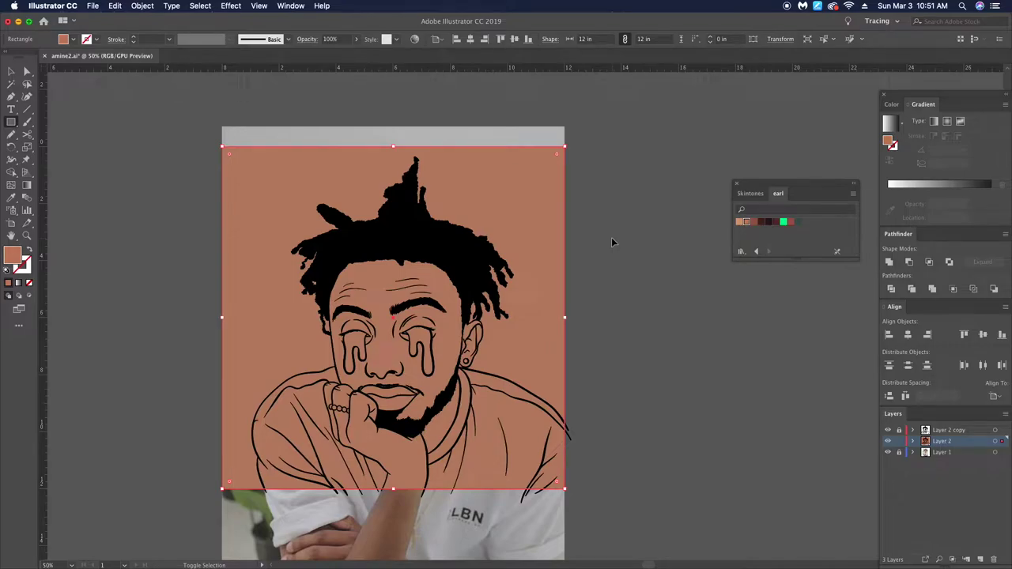
Step: Look for the arrange commands in the Object menu and the rectangle's context menu
{"action": "left_click", "coordinate": [143, 7]}
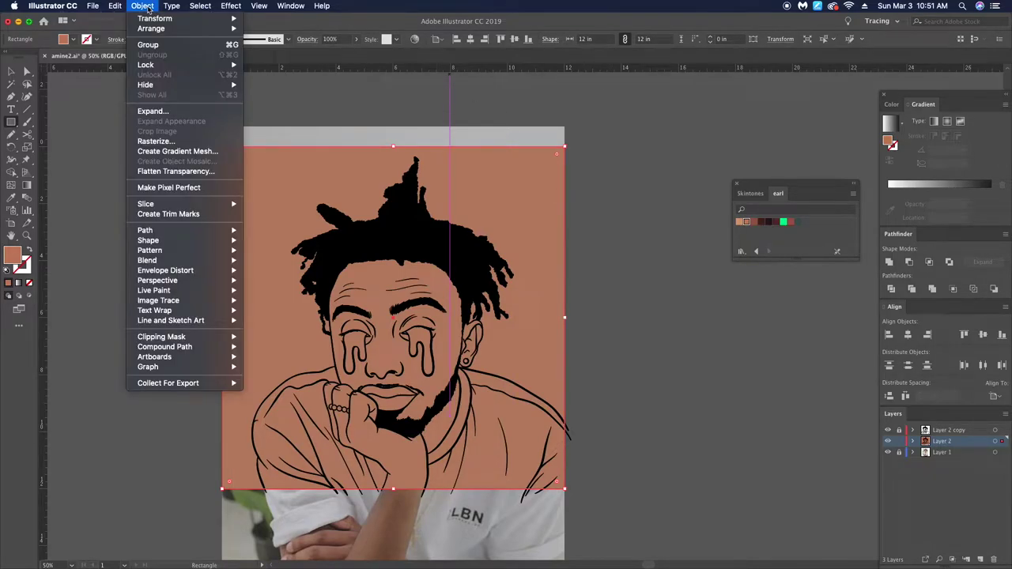
{"action": "left_click", "coordinate": [330, 141]}
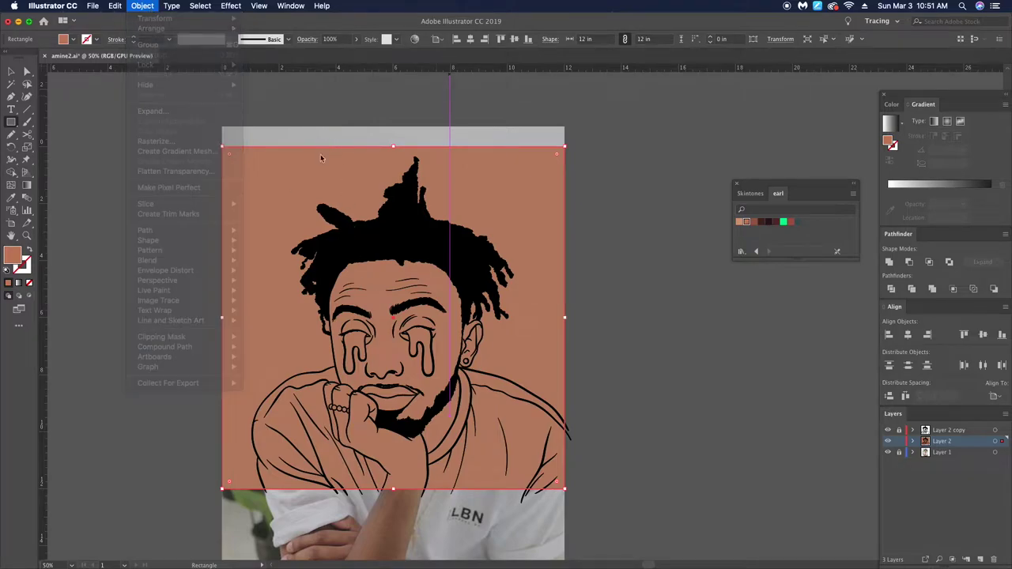
{"action": "right_click", "coordinate": [301, 193]}
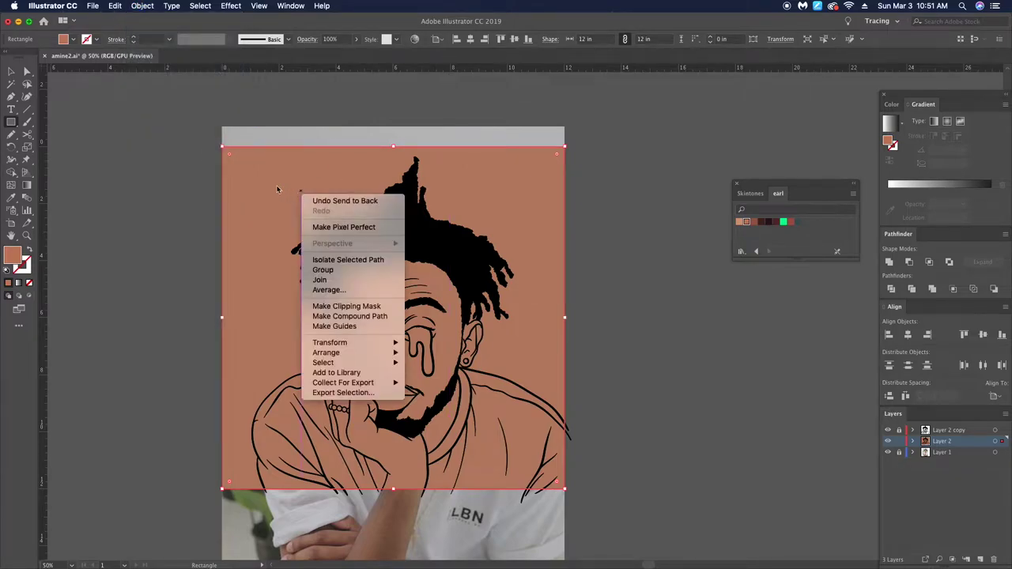
Step: Send the skin rectangle to the back with Arrange > Send to Back, then deselect
{"action": "left_click", "coordinate": [285, 139]}
{"action": "key", "text": "v"}
{"action": "right_click", "coordinate": [272, 181]}
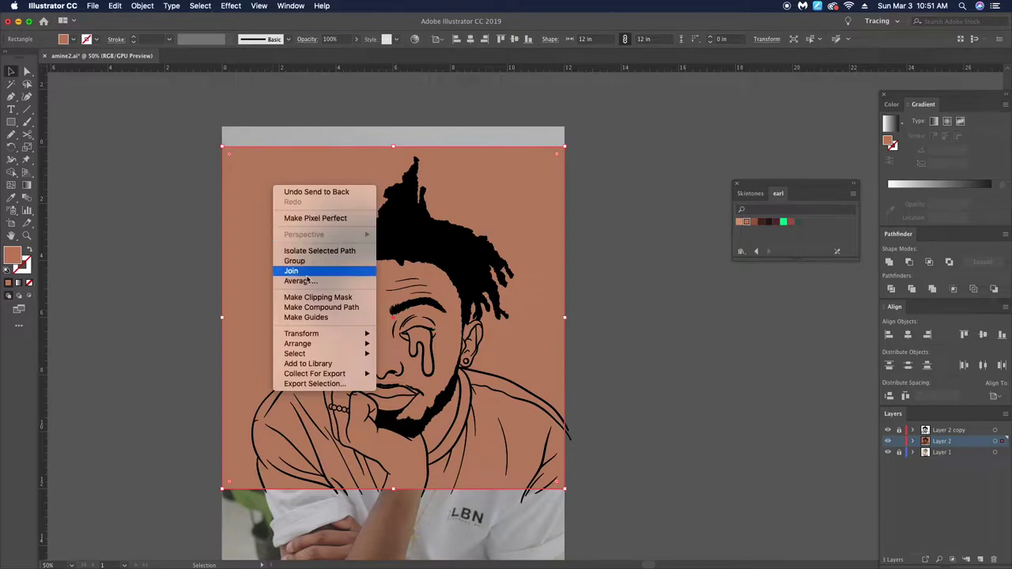
{"action": "mouse_move", "coordinate": [298, 344]}
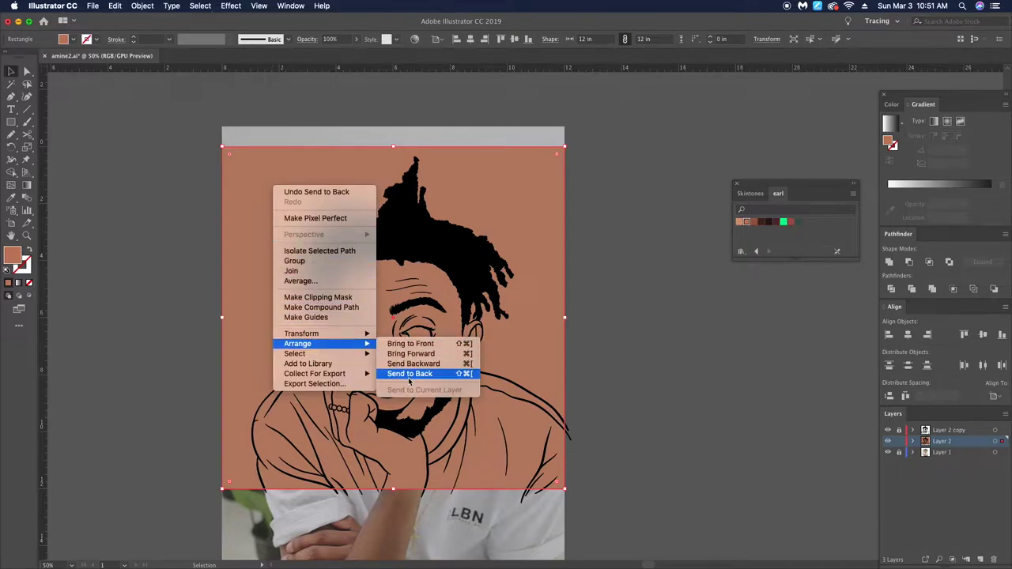
{"action": "left_click", "coordinate": [416, 375]}
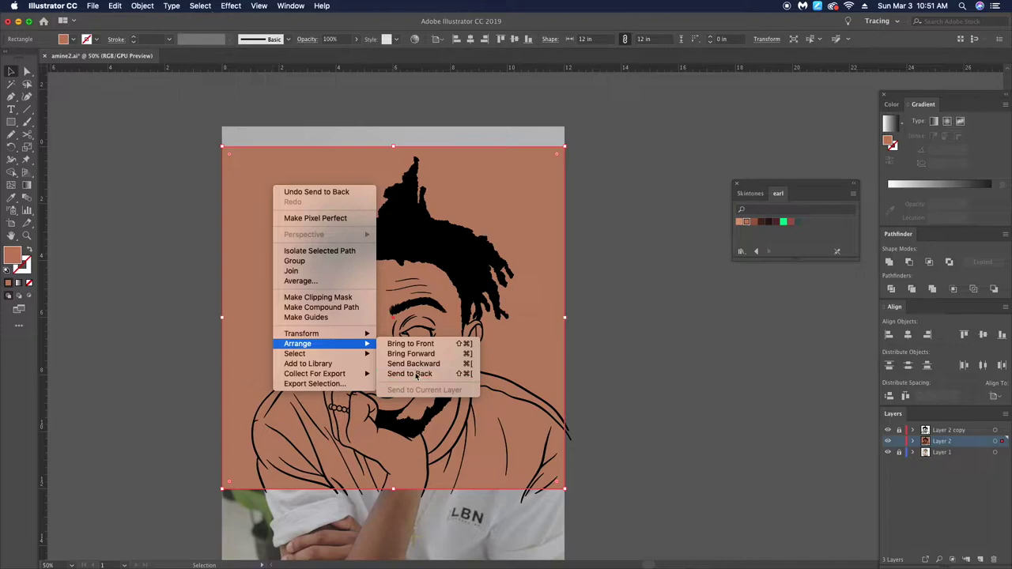
{"action": "left_click", "coordinate": [616, 360]}
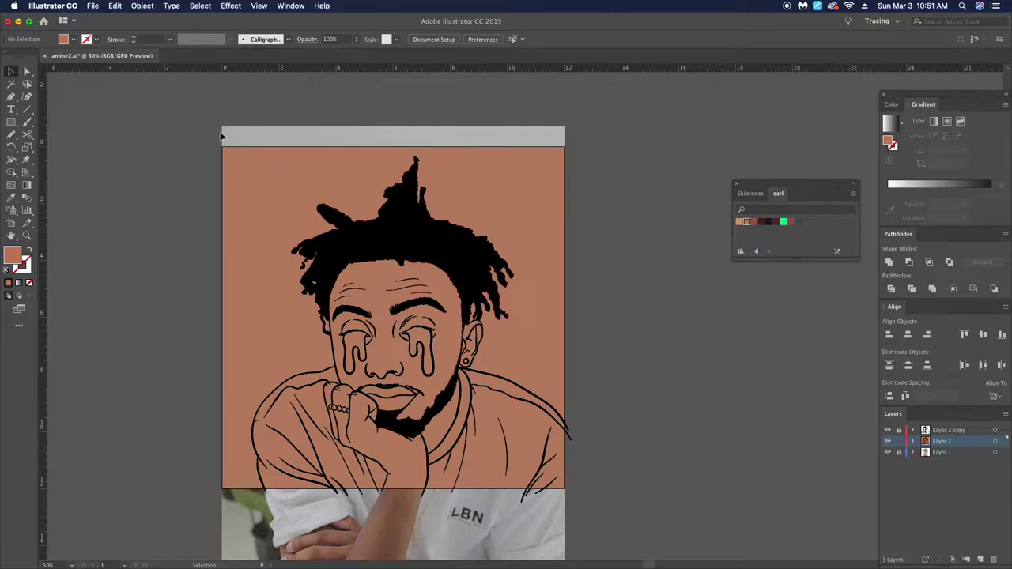
Step: Divide the skin rectangle along the portrait's line art and delete the outside background piece
{"action": "left_click_drag", "start_coordinate": [578, 511], "coordinate": [604, 496]}
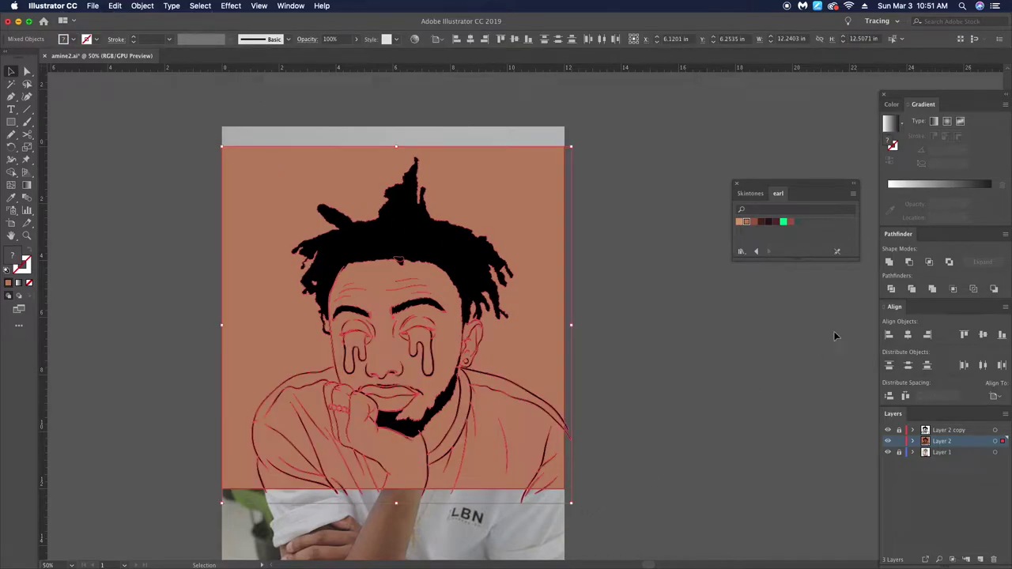
{"action": "left_click", "coordinate": [893, 291]}
{"action": "left_click", "coordinate": [774, 344]}
{"action": "key", "text": "a"}
{"action": "left_click", "coordinate": [320, 294]}
{"action": "key", "text": "Delete"}
Step: Inspect the divided pieces beside the ear and select the stray sliver at its edge
{"action": "scroll", "coordinate": [321, 294], "scroll_direction": "up", "scroll_amount": 5}
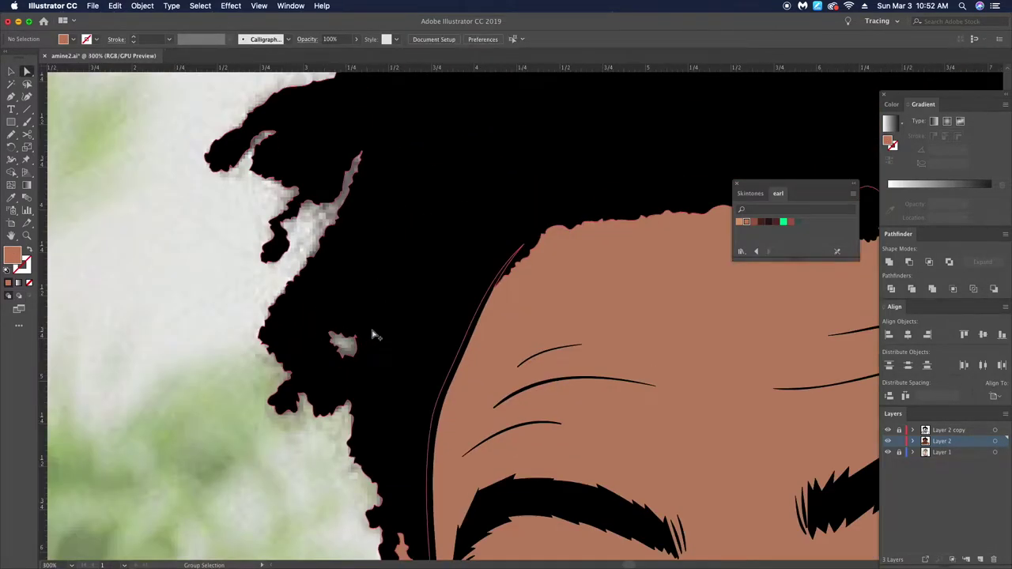
{"action": "scroll", "coordinate": [321, 294], "scroll_direction": "down", "scroll_amount": 3}
{"action": "scroll", "coordinate": [661, 425], "scroll_direction": "up", "scroll_amount": 2}
{"action": "scroll", "coordinate": [661, 425], "scroll_direction": "up", "scroll_amount": 3}
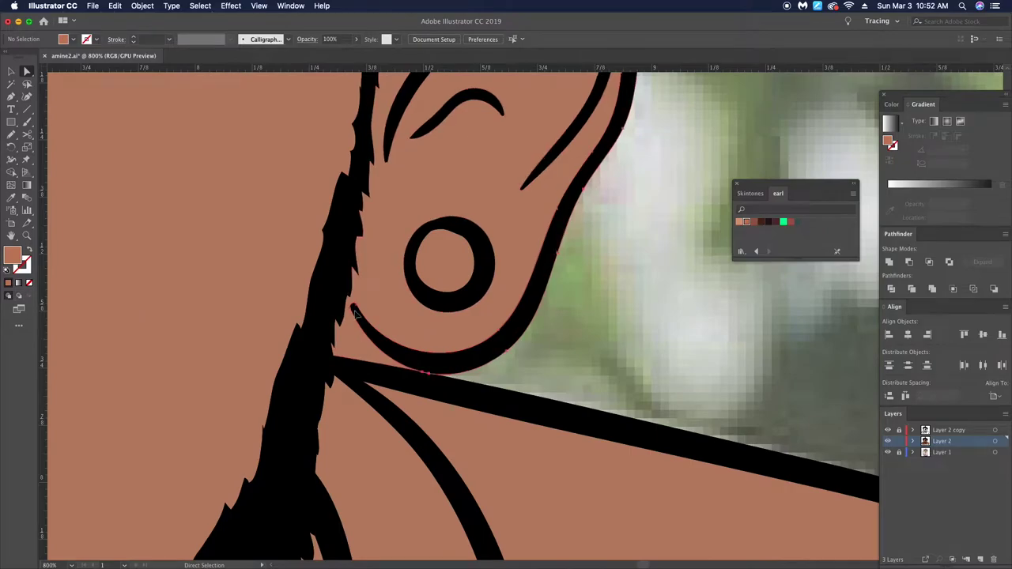
{"action": "left_click", "coordinate": [382, 298]}
{"action": "left_click", "coordinate": [340, 282]}
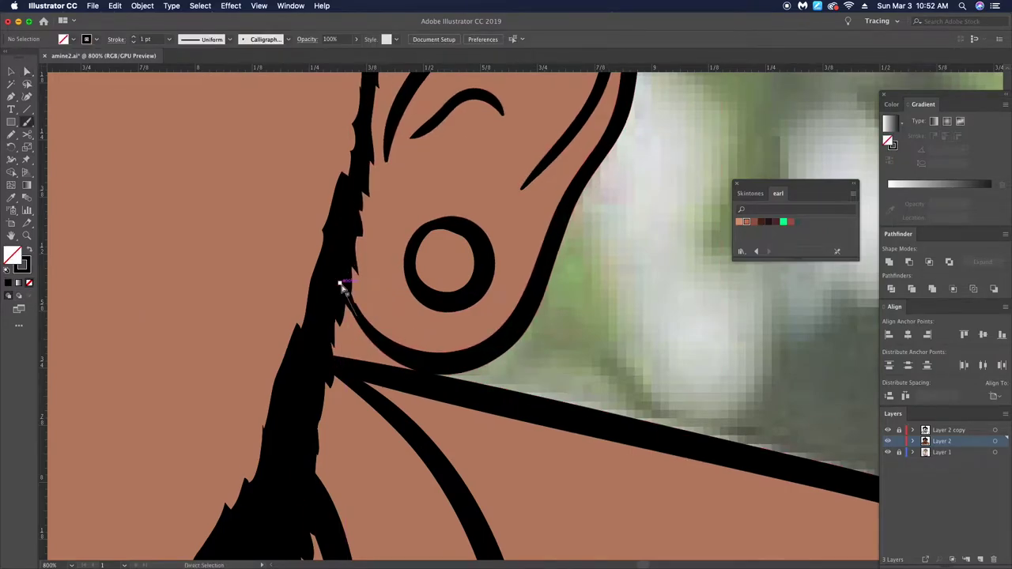
{"action": "scroll", "coordinate": [352, 308], "scroll_direction": "up", "scroll_amount": 2}
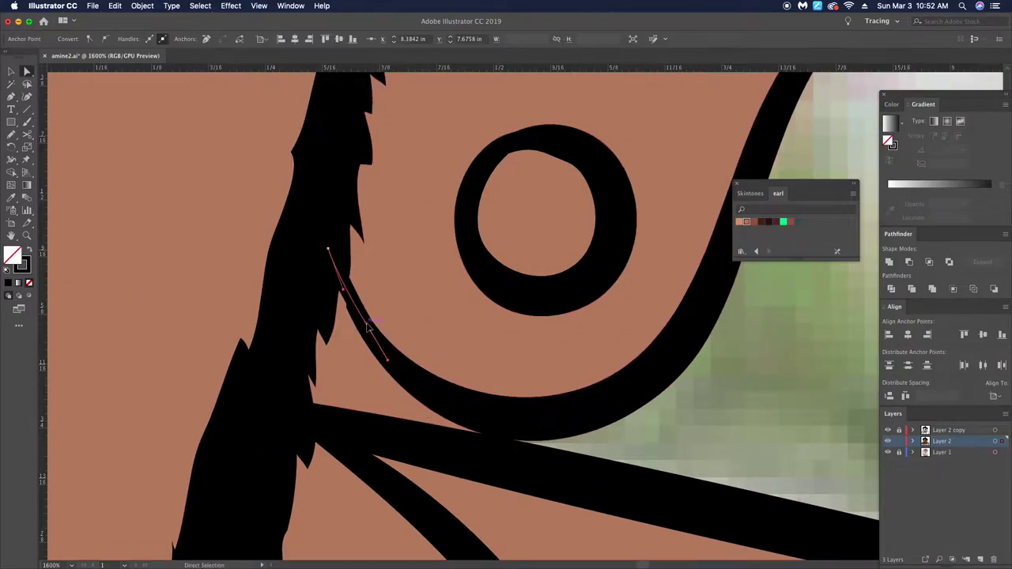
Step: Reselect the ear-edge sliver, then pick the earring piece to recolour its fill
{"action": "left_click", "coordinate": [366, 323]}
{"action": "scroll", "coordinate": [366, 323], "scroll_direction": "down", "scroll_amount": 3}
{"action": "scroll", "coordinate": [360, 344], "scroll_direction": "up", "scroll_amount": 1}
{"action": "left_click", "coordinate": [357, 326]}
{"action": "scroll", "coordinate": [356, 328], "scroll_direction": "up", "scroll_amount": 2}
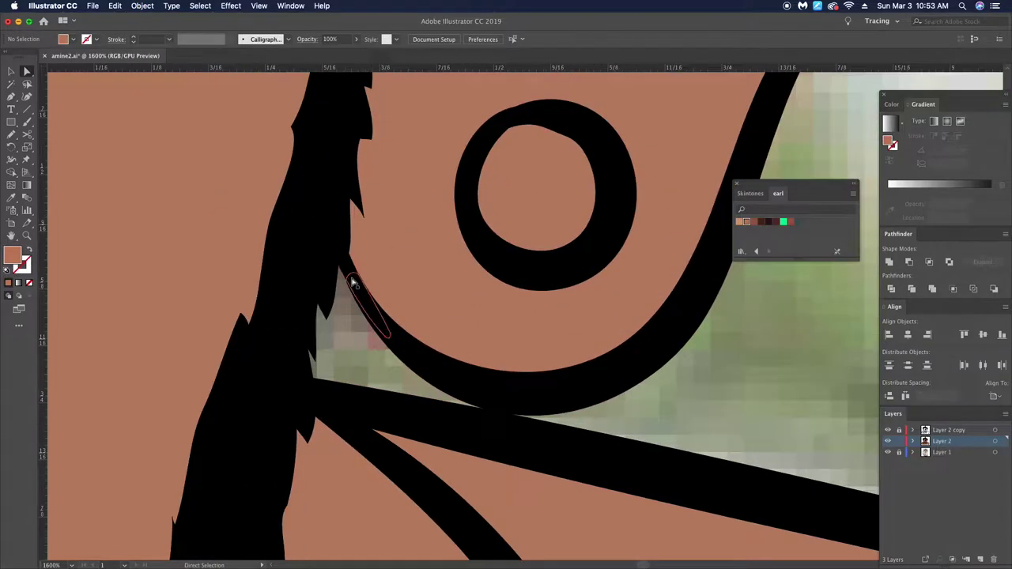
{"action": "scroll", "coordinate": [506, 316], "scroll_direction": "down", "scroll_amount": 10}
{"action": "scroll", "coordinate": [656, 363], "scroll_direction": "up", "scroll_amount": 6}
{"action": "left_click", "coordinate": [181, 485]}
{"action": "double_click", "coordinate": [12, 253]}
Step: Fill the earring white, both tears bright green and the lips dark brown
{"action": "left_click", "coordinate": [580, 205]}
{"action": "left_click", "coordinate": [276, 261]}
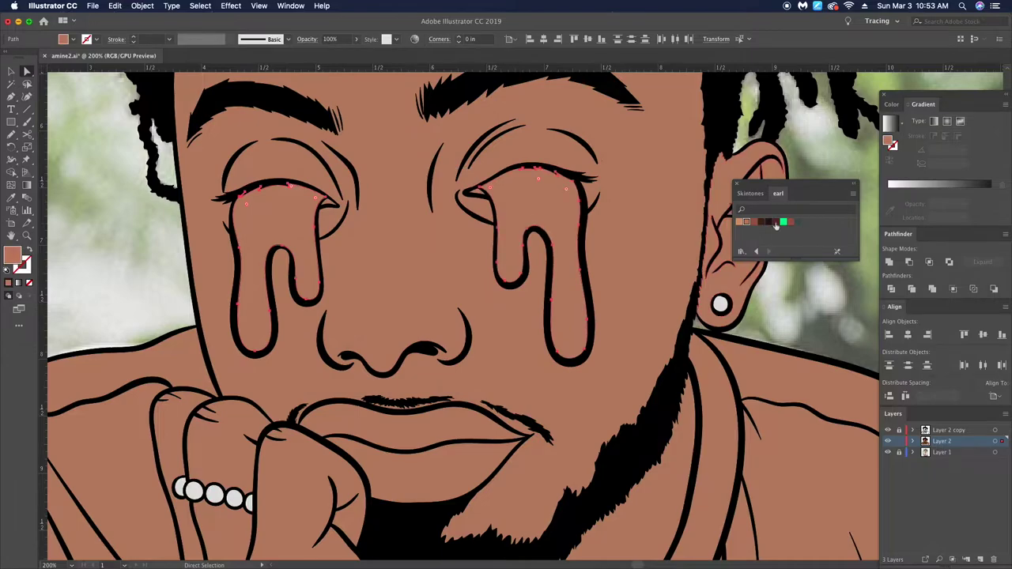
{"action": "left_click", "coordinate": [783, 221]}
{"action": "left_click", "coordinate": [412, 427]}
{"action": "left_click", "coordinate": [759, 222]}
Step: Fill the shirt pieces white with hex ffffff
{"action": "scroll", "coordinate": [753, 247], "scroll_direction": "down", "scroll_amount": 3}
{"action": "left_click", "coordinate": [553, 443]}
{"action": "double_click", "coordinate": [12, 253]}
{"action": "type", "text": "ffffff"}
{"action": "key", "text": "Return"}
{"action": "key", "text": "ctrl+shift+a"}
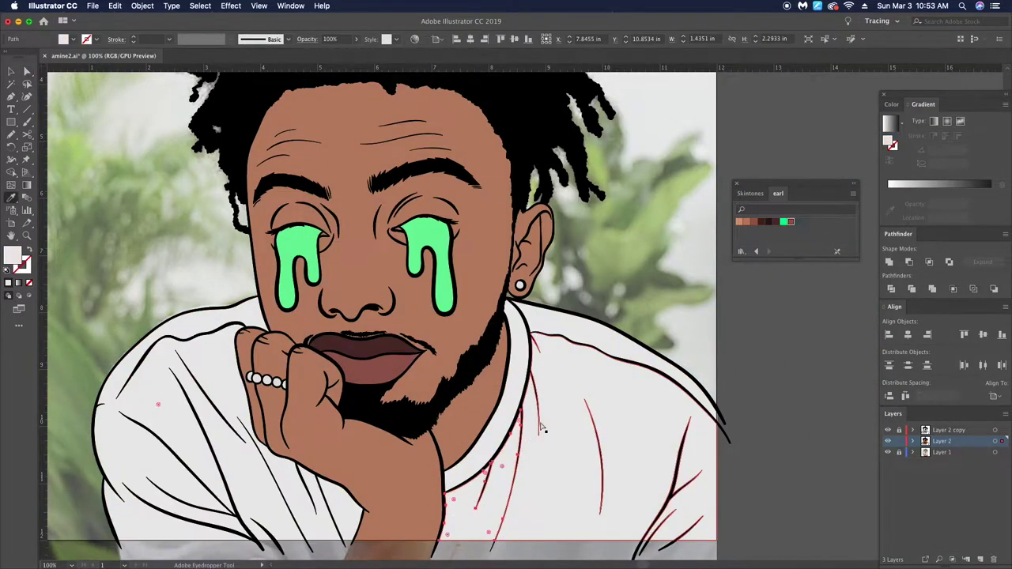
{"action": "scroll", "coordinate": [506, 316], "scroll_direction": "down", "scroll_amount": 3}
{"action": "scroll", "coordinate": [342, 257], "scroll_direction": "up", "scroll_amount": 5}
{"action": "scroll", "coordinate": [342, 258], "scroll_direction": "down", "scroll_amount": 3}
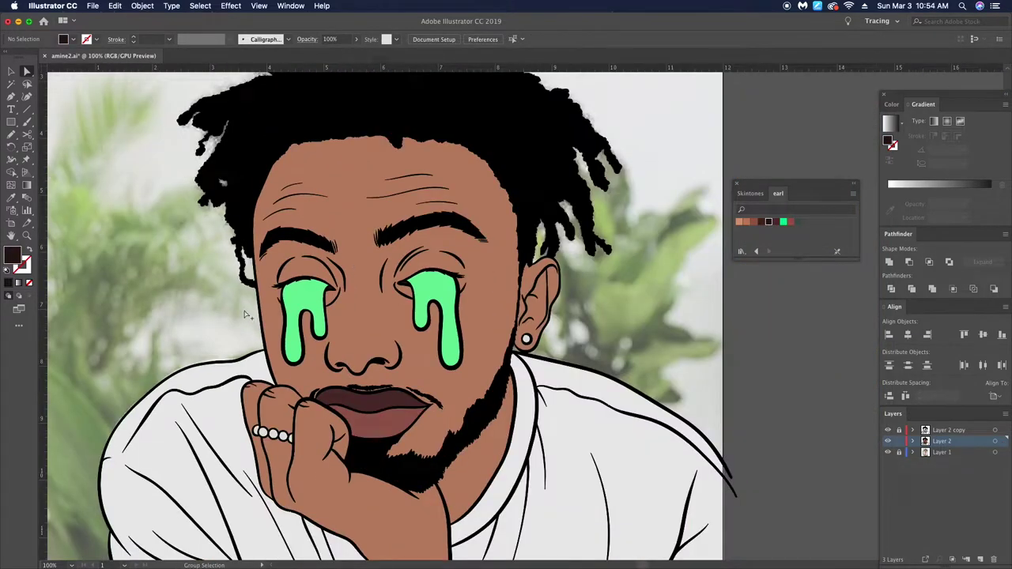
{"action": "scroll", "coordinate": [343, 258], "scroll_direction": "down", "scroll_amount": 2}
{"action": "scroll", "coordinate": [530, 384], "scroll_direction": "left", "scroll_amount": 2}
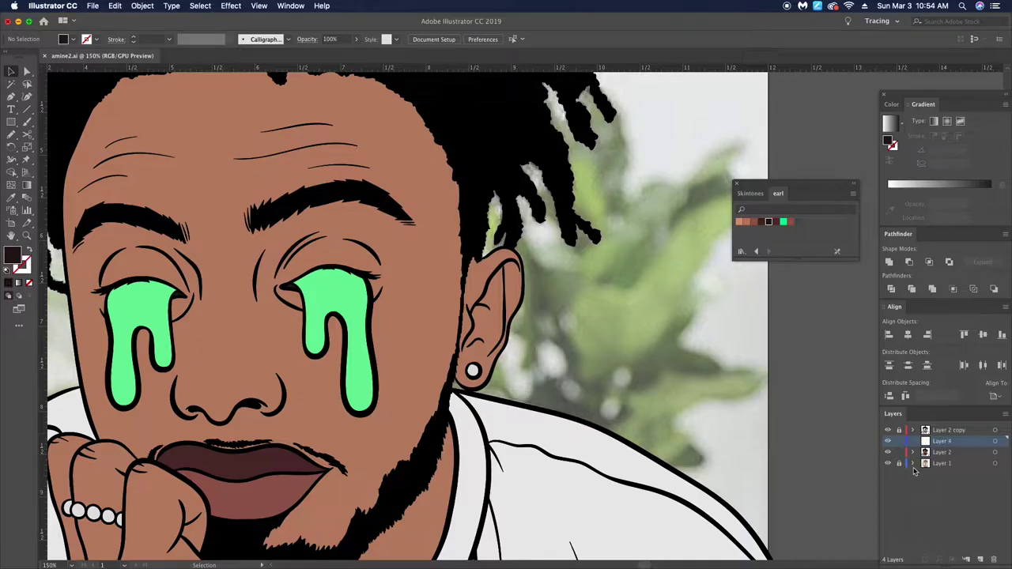
Step: Pencil dark brown shadows beside the left eye, along its eyelid and socket, under the nose and around the chin beard
{"action": "scroll", "coordinate": [424, 344], "scroll_direction": "up", "scroll_amount": 5}
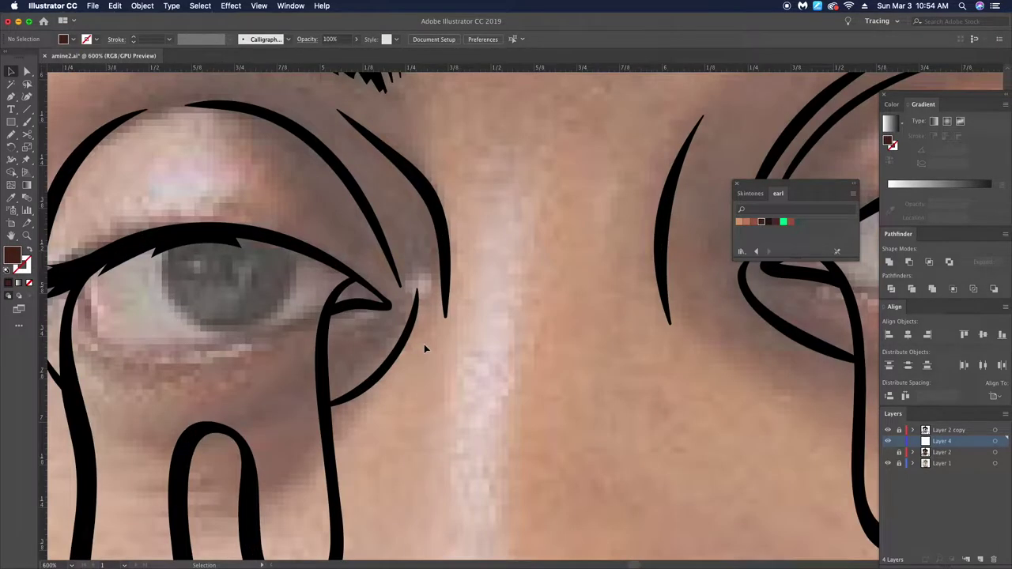
{"action": "scroll", "coordinate": [424, 344], "scroll_direction": "down", "scroll_amount": 3}
{"action": "scroll", "coordinate": [506, 348], "scroll_direction": "up", "scroll_amount": 3}
{"action": "key", "text": "n"}
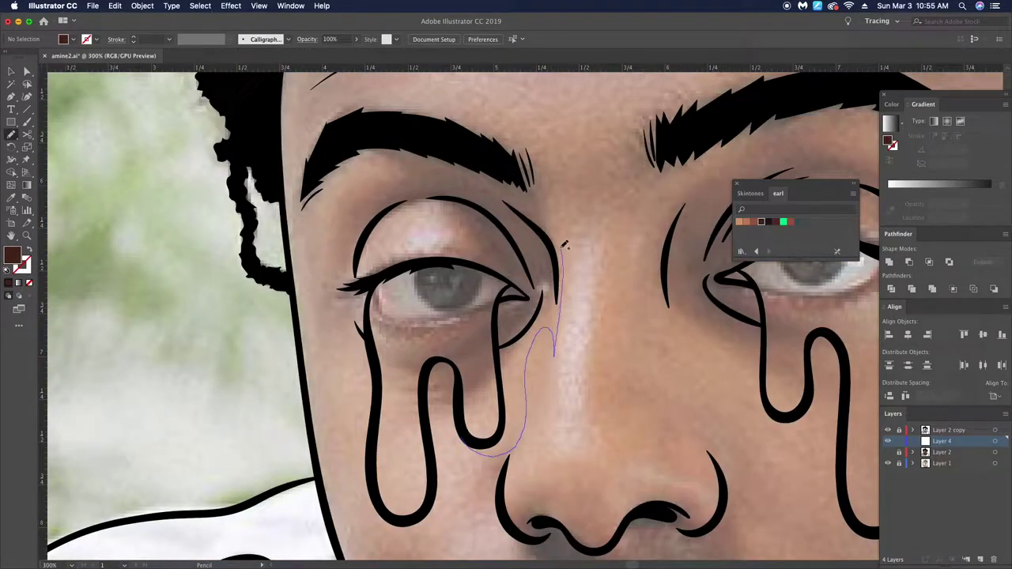
{"action": "left_click_drag", "start_coordinate": [449, 132], "coordinate": [363, 237]}
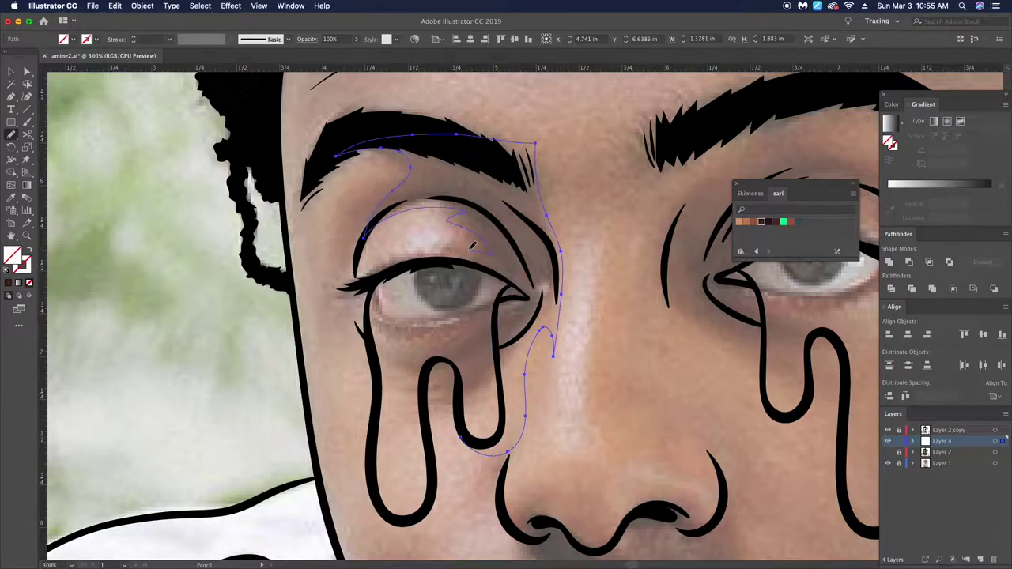
{"action": "left_click_drag", "start_coordinate": [499, 301], "coordinate": [498, 302]}
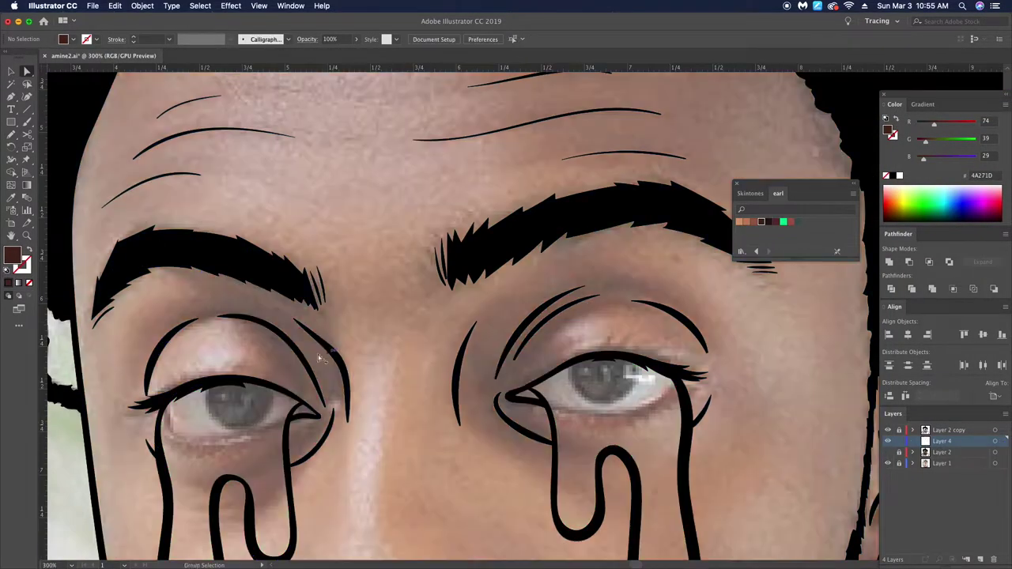
{"action": "key", "text": "n"}
{"action": "scroll", "coordinate": [332, 348], "scroll_direction": "down", "scroll_amount": 1}
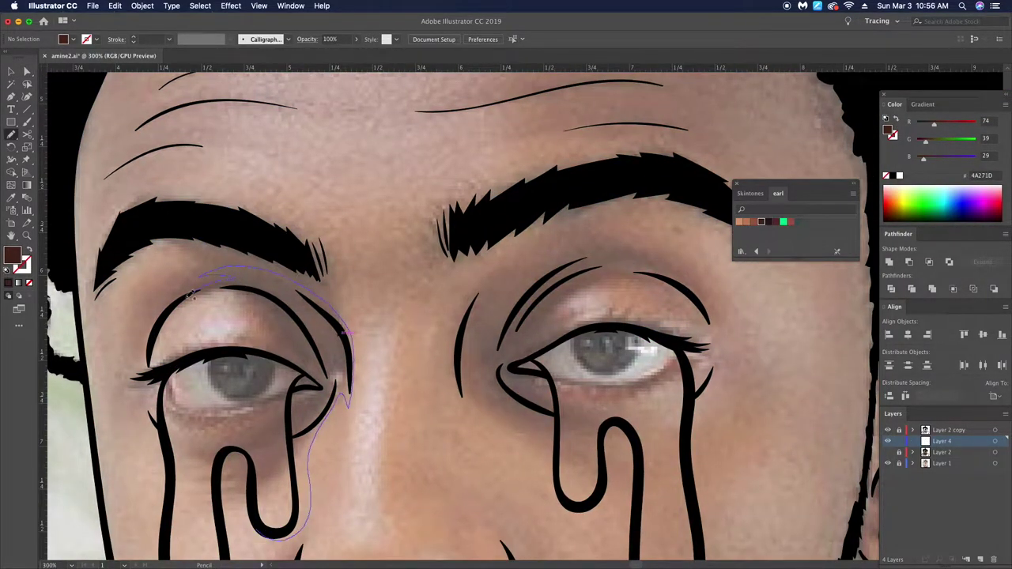
{"action": "left_click_drag", "start_coordinate": [270, 350], "coordinate": [271, 352]}
{"action": "key", "text": "super+equal"}
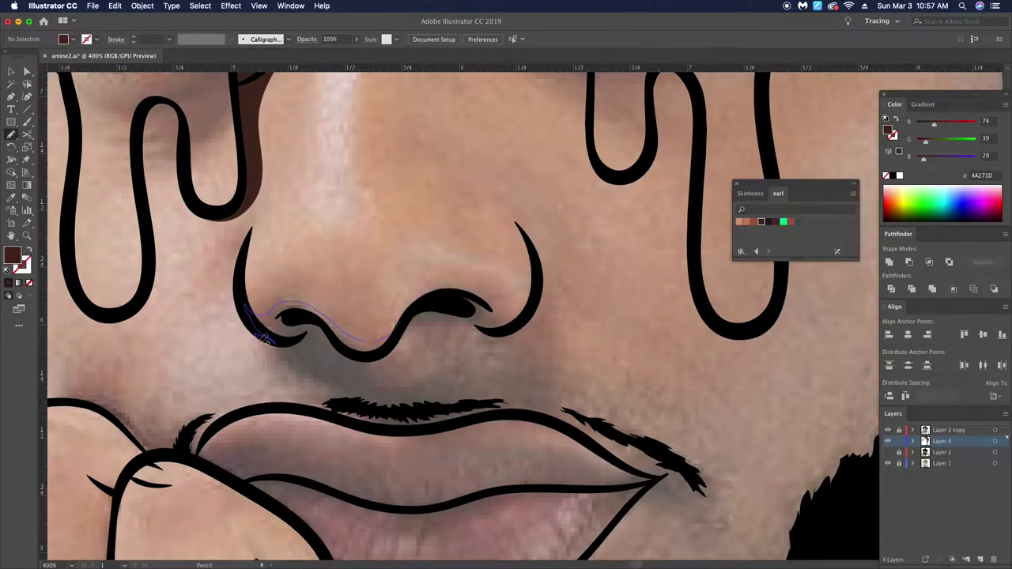
{"action": "left_click_drag", "start_coordinate": [537, 412], "coordinate": [534, 408]}
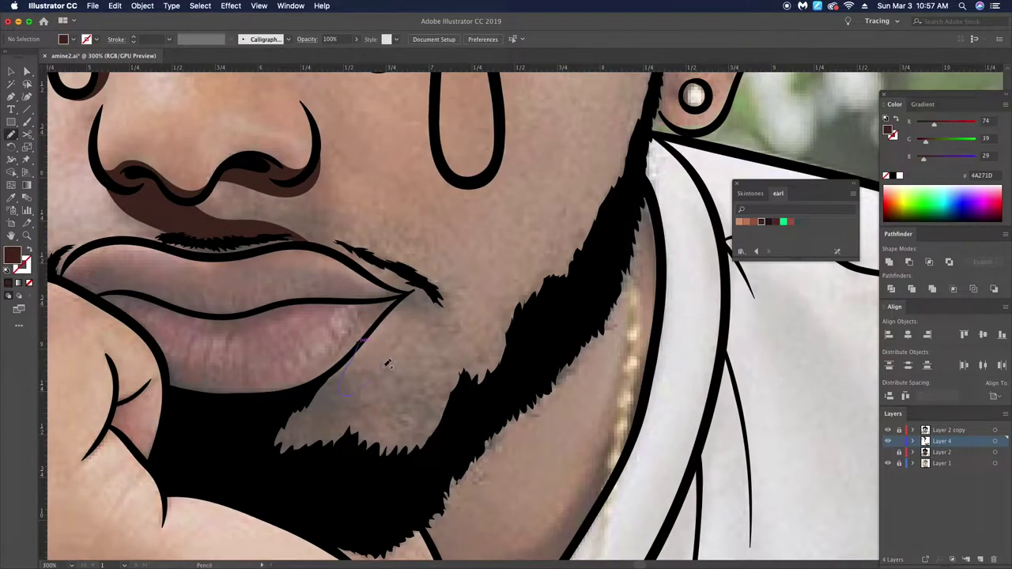
{"action": "left_click_drag", "start_coordinate": [388, 364], "coordinate": [404, 305]}
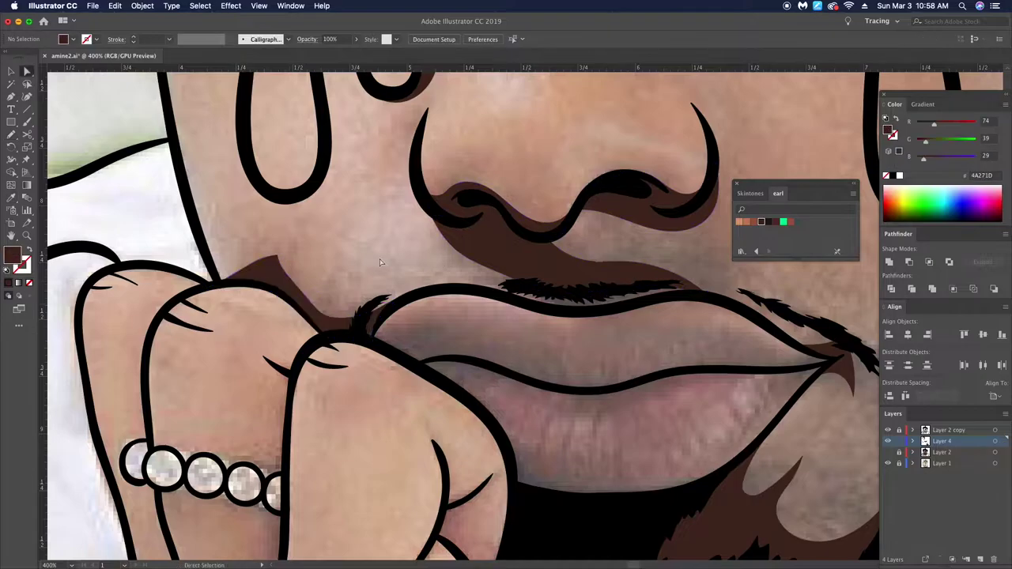
Step: Draw dark brown shadows at the lip corner, forehead hairline, inner ear, ear rim and earring's left side
{"action": "key", "text": "n"}
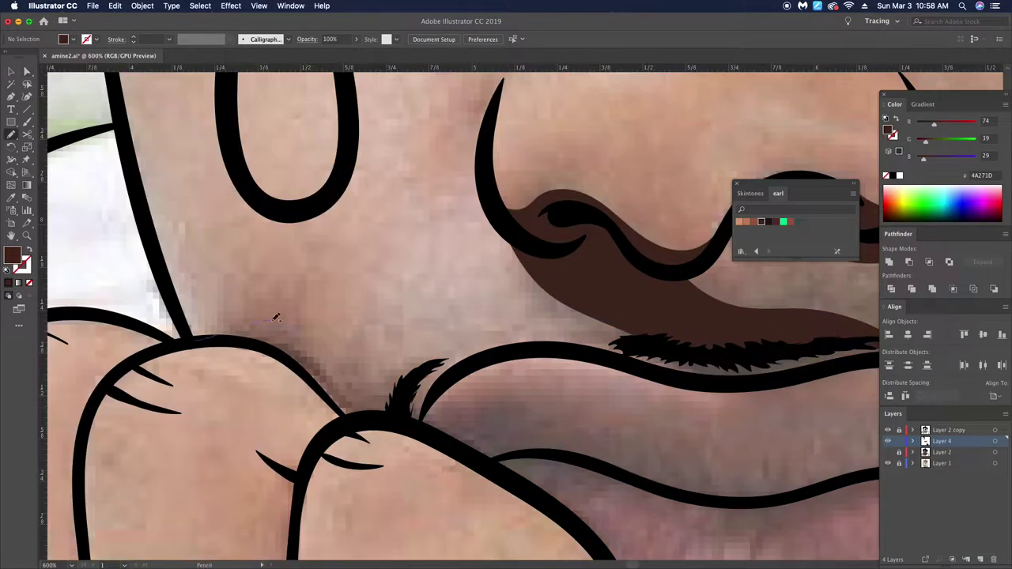
{"action": "left_click_drag", "start_coordinate": [420, 424], "coordinate": [421, 427]}
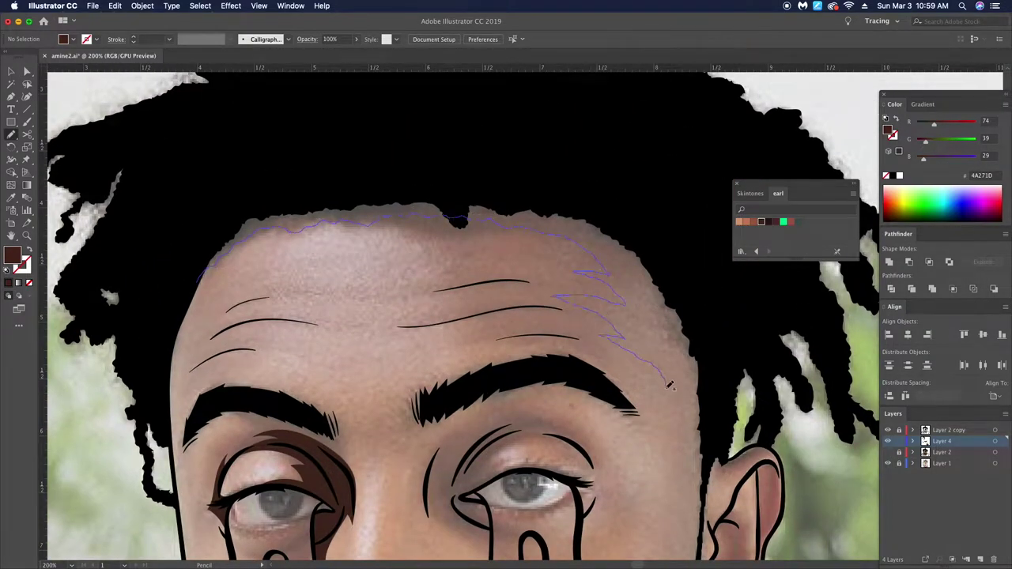
{"action": "left_click_drag", "start_coordinate": [761, 417], "coordinate": [732, 348]}
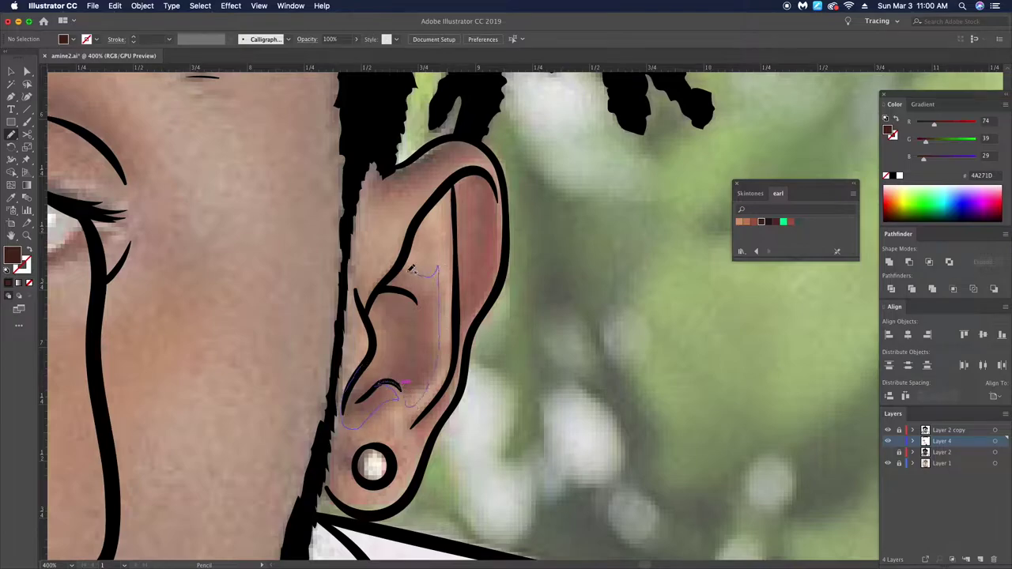
{"action": "left_click_drag", "start_coordinate": [395, 343], "coordinate": [405, 385]}
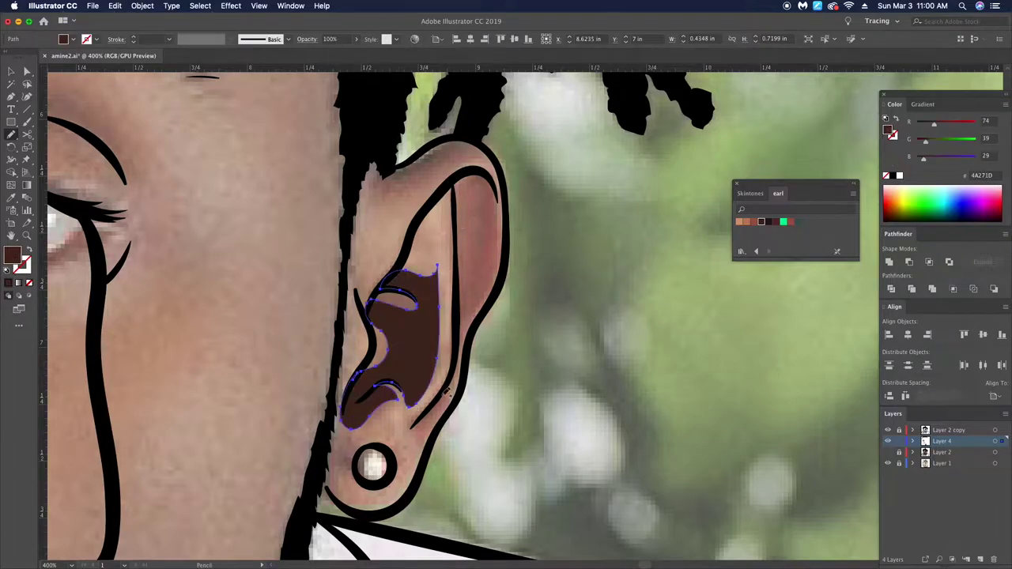
{"action": "left_click_drag", "start_coordinate": [475, 185], "coordinate": [412, 432]}
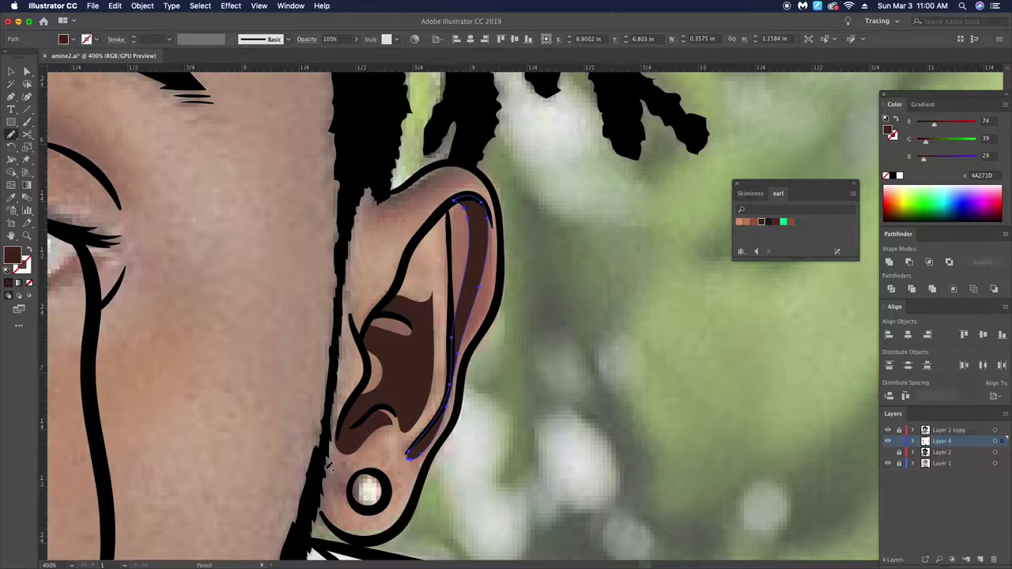
{"action": "left_click_drag", "start_coordinate": [348, 475], "coordinate": [360, 510]}
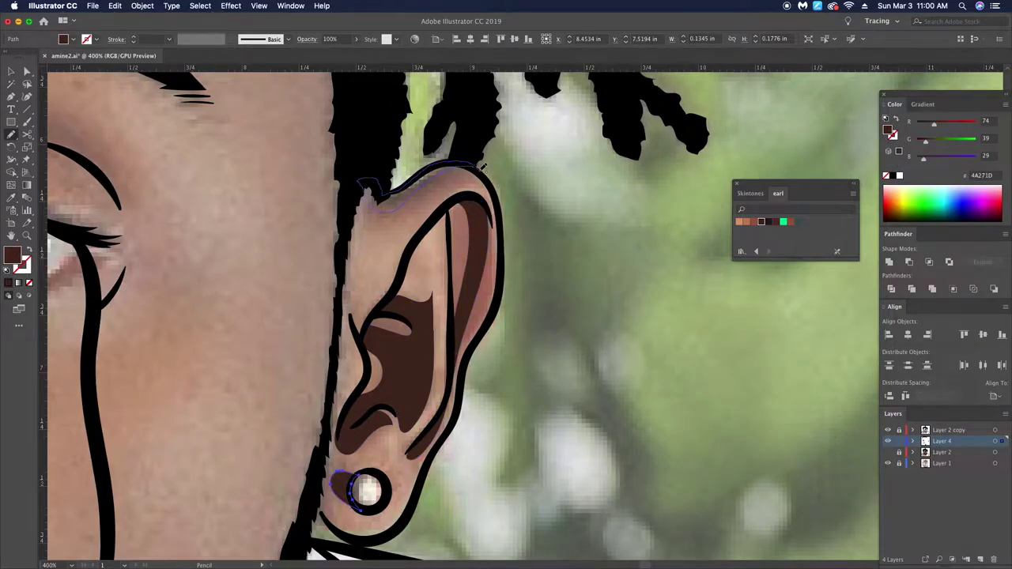
Step: Add a dark brown shadow down the jaw edge beside the beard
{"action": "key", "text": "ctrl+shift+a"}
{"action": "scroll", "coordinate": [478, 162], "scroll_direction": "down", "scroll_amount": 5}
{"action": "scroll", "coordinate": [476, 155], "scroll_direction": "up", "scroll_amount": 5}
{"action": "key", "text": "a"}
{"action": "key", "text": "n"}
{"action": "left_click_drag", "start_coordinate": [514, 127], "coordinate": [526, 238]}
{"action": "scroll", "coordinate": [568, 192], "scroll_direction": "down", "scroll_amount": 3}
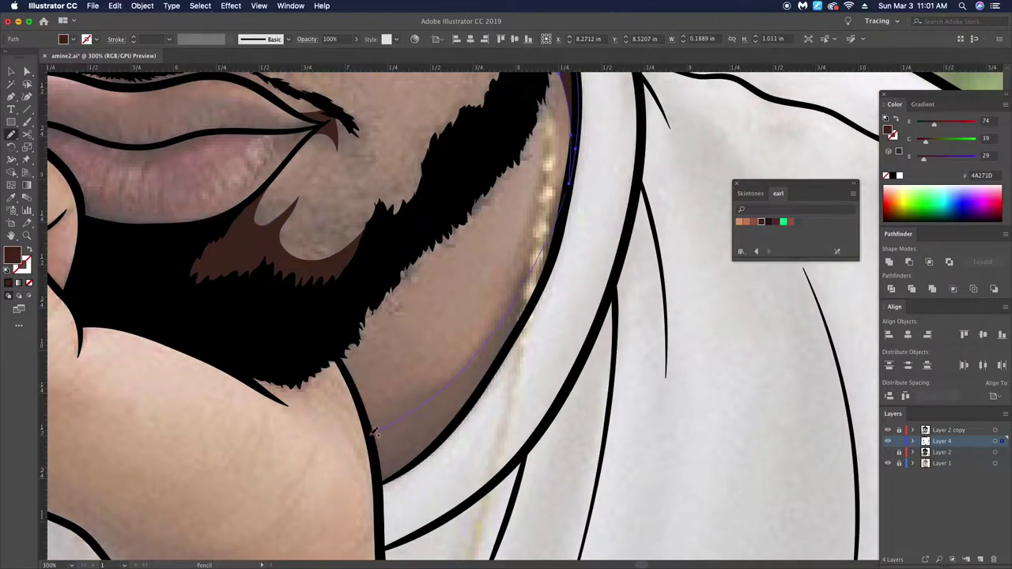
{"action": "scroll", "coordinate": [568, 190], "scroll_direction": "down", "scroll_amount": 4}
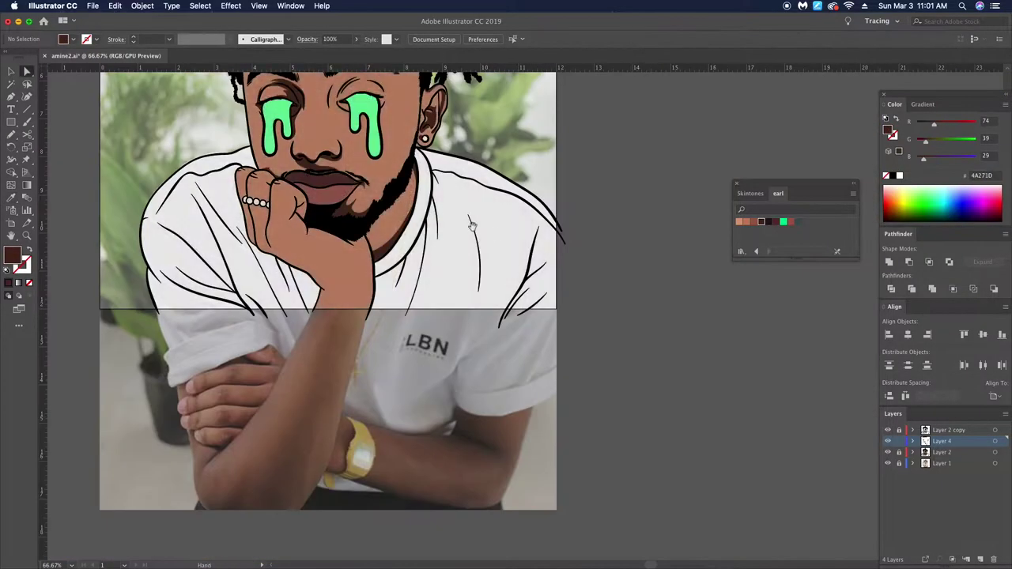
Step: Draw a dark brown shadow shape in the knuckle crease
{"action": "scroll", "coordinate": [466, 318], "scroll_direction": "up", "scroll_amount": 6}
{"action": "key", "text": "a"}
{"action": "scroll", "coordinate": [490, 317], "scroll_direction": "down", "scroll_amount": 2}
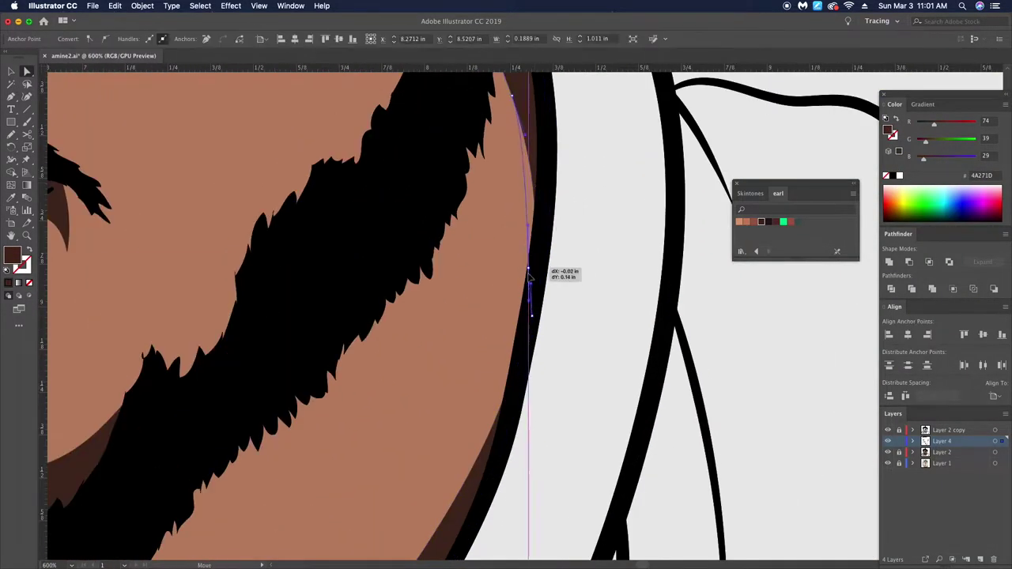
{"action": "key", "text": "ctrl+shift+a"}
{"action": "scroll", "coordinate": [589, 237], "scroll_direction": "down", "scroll_amount": 5}
{"action": "scroll", "coordinate": [444, 316], "scroll_direction": "up", "scroll_amount": 2}
{"action": "scroll", "coordinate": [445, 316], "scroll_direction": "up", "scroll_amount": 2}
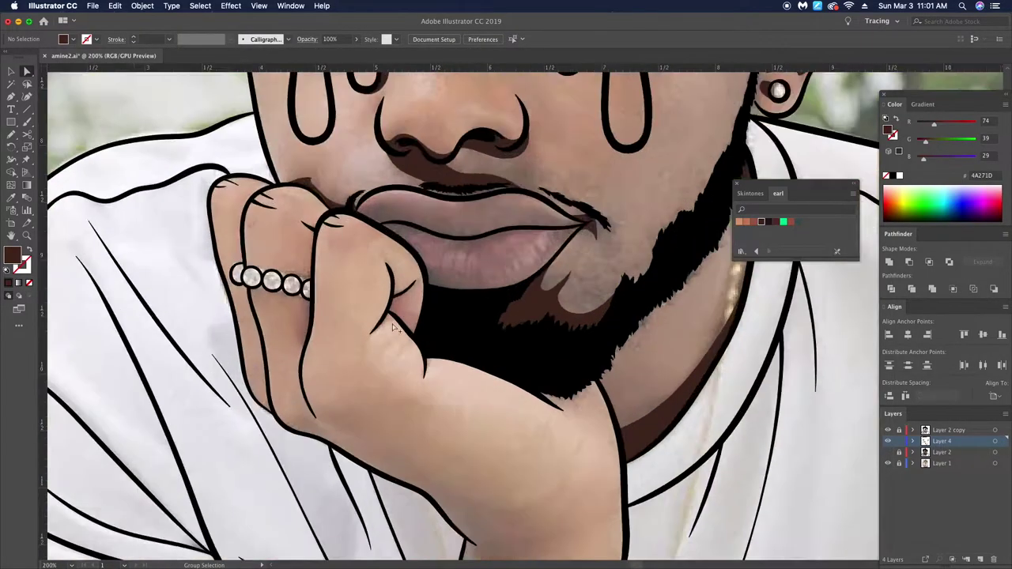
{"action": "scroll", "coordinate": [445, 316], "scroll_direction": "up", "scroll_amount": 2}
{"action": "key", "text": "n"}
{"action": "left_click_drag", "start_coordinate": [378, 310], "coordinate": [381, 305]}
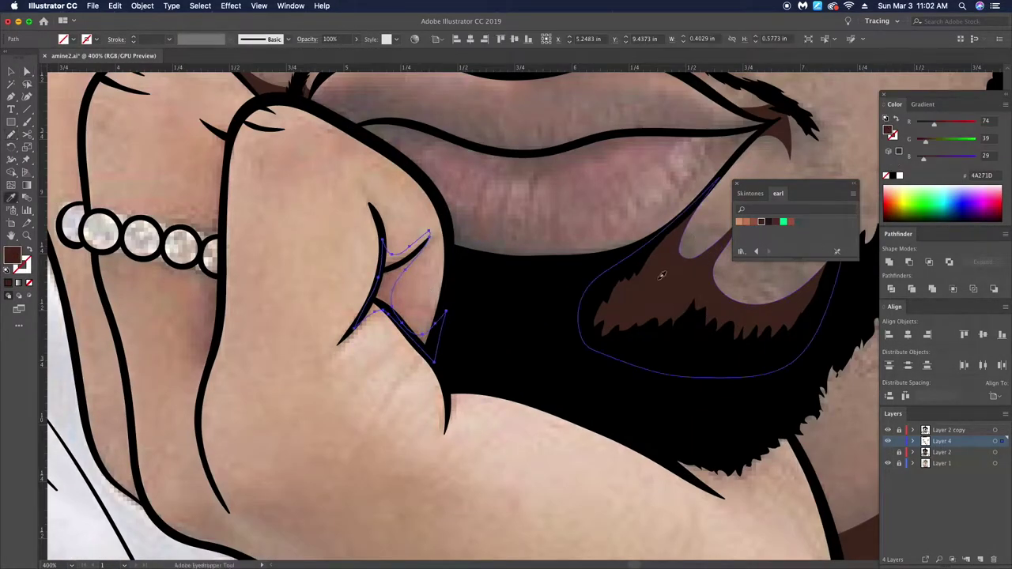
Step: Draw shadows down the finger edges below the ring and along the left finger
{"action": "scroll", "coordinate": [669, 271], "scroll_direction": "left", "scroll_amount": 3}
{"action": "scroll", "coordinate": [669, 271], "scroll_direction": "down", "scroll_amount": 1}
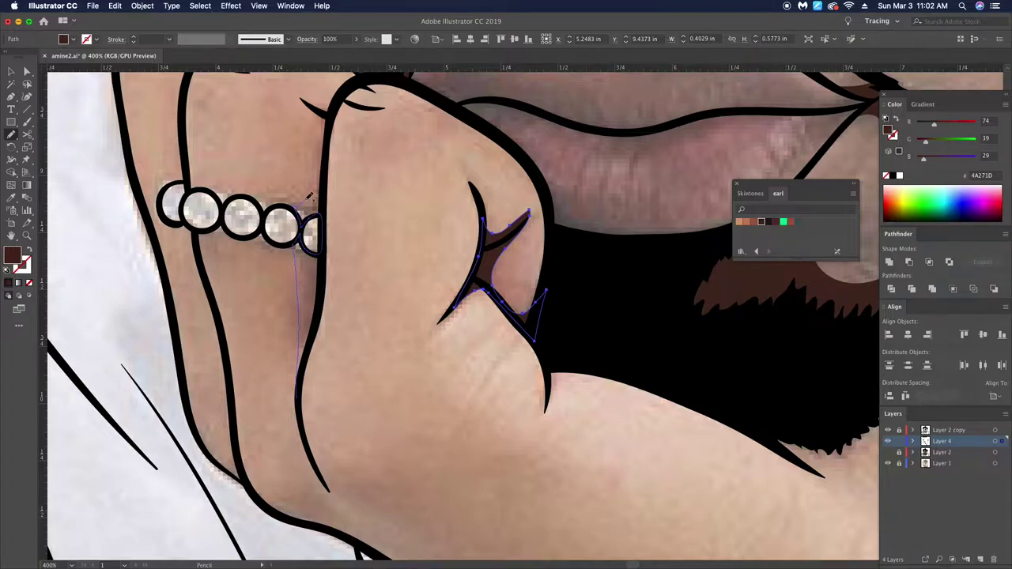
{"action": "left_click_drag", "start_coordinate": [316, 332], "coordinate": [301, 415]}
{"action": "scroll", "coordinate": [316, 372], "scroll_direction": "up", "scroll_amount": 3}
{"action": "scroll", "coordinate": [316, 371], "scroll_direction": "left", "scroll_amount": 1}
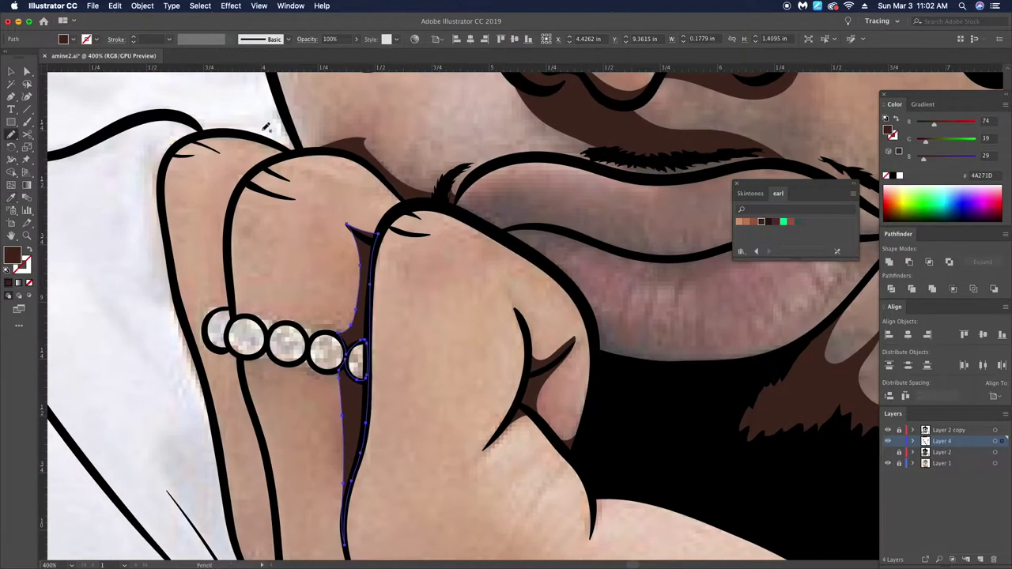
{"action": "scroll", "coordinate": [253, 401], "scroll_direction": "down", "scroll_amount": 1}
{"action": "left_click_drag", "start_coordinate": [272, 475], "coordinate": [243, 366]}
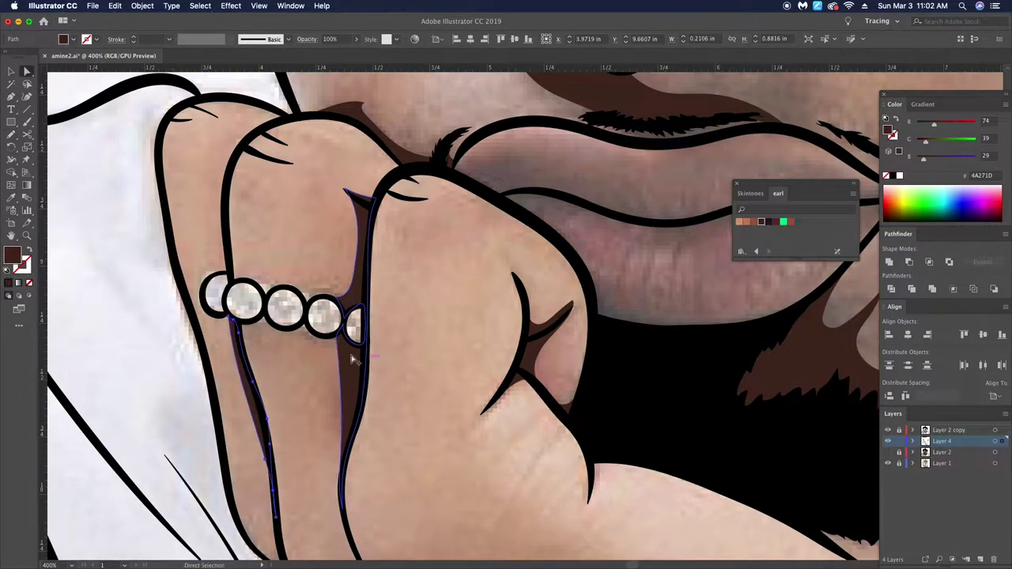
{"action": "scroll", "coordinate": [273, 419], "scroll_direction": "up", "scroll_amount": 3}
{"action": "scroll", "coordinate": [306, 394], "scroll_direction": "up", "scroll_amount": 1}
{"action": "left_click_drag", "start_coordinate": [251, 356], "coordinate": [257, 471]}
{"action": "scroll", "coordinate": [258, 471], "scroll_direction": "down", "scroll_amount": 3}
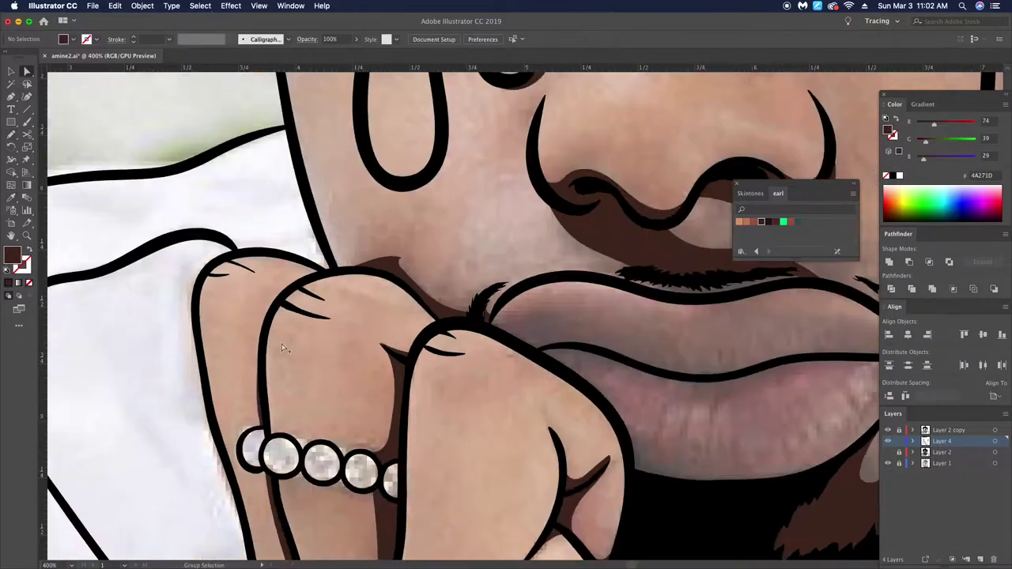
{"action": "scroll", "coordinate": [258, 395], "scroll_direction": "down", "scroll_amount": 3}
{"action": "scroll", "coordinate": [255, 316], "scroll_direction": "up", "scroll_amount": 3}
Step: Add dark brown shadows where the arm meets the sleeve, beside the beard and under the arm
{"action": "left_click_drag", "start_coordinate": [450, 379], "coordinate": [252, 315]}
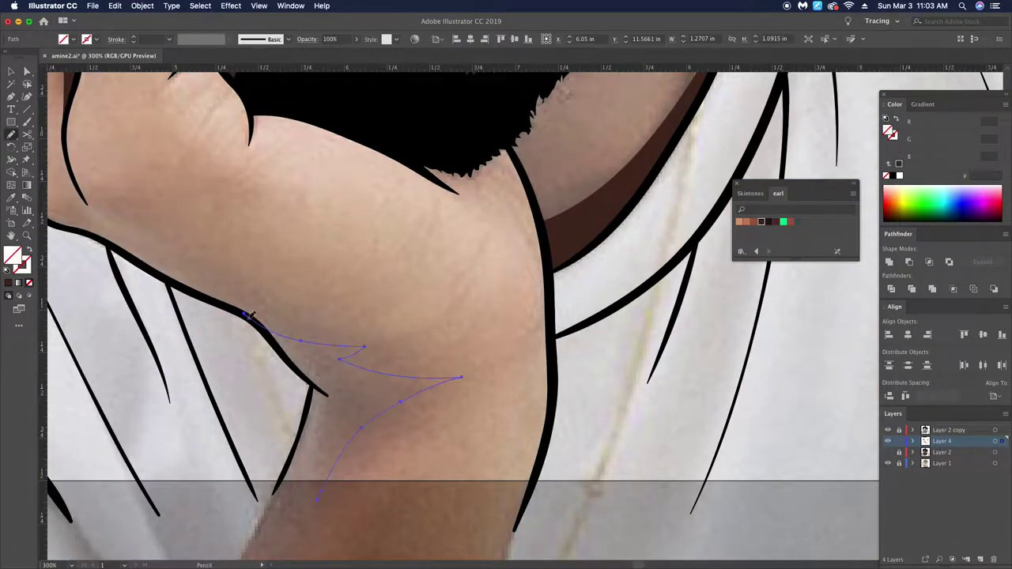
{"action": "key", "text": "shift+x"}
{"action": "scroll", "coordinate": [329, 418], "scroll_direction": "down", "scroll_amount": 5}
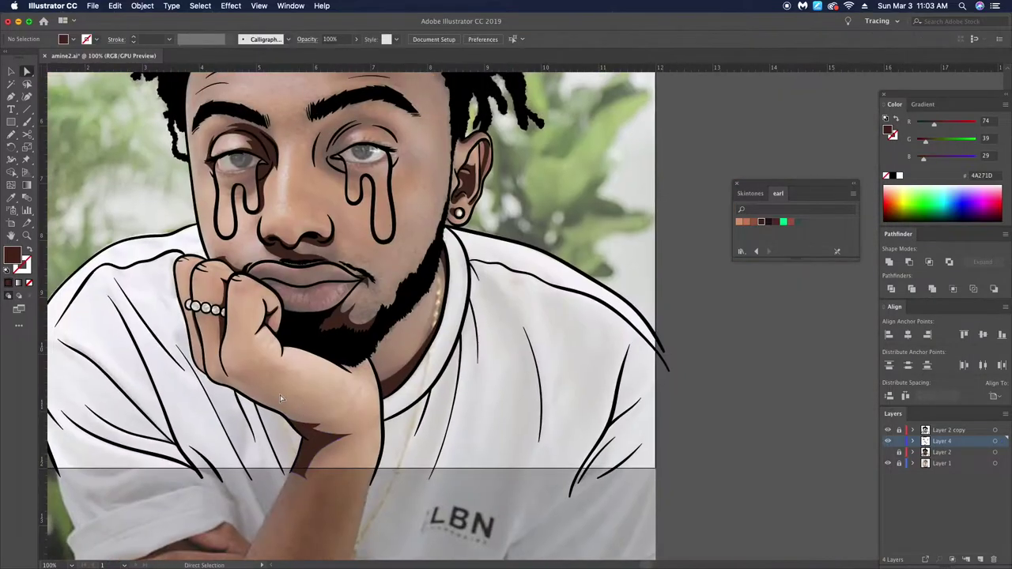
{"action": "scroll", "coordinate": [280, 394], "scroll_direction": "up", "scroll_amount": 5}
{"action": "left_click_drag", "start_coordinate": [585, 320], "coordinate": [586, 323]}
{"action": "key", "text": "shift+x"}
{"action": "scroll", "coordinate": [373, 395], "scroll_direction": "down", "scroll_amount": 5}
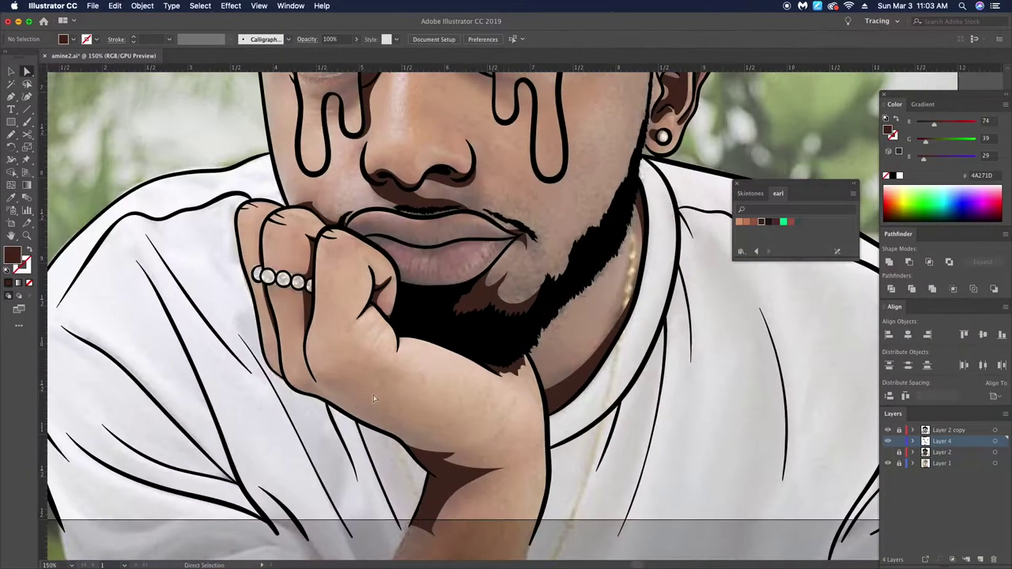
{"action": "scroll", "coordinate": [225, 310], "scroll_direction": "up", "scroll_amount": 5}
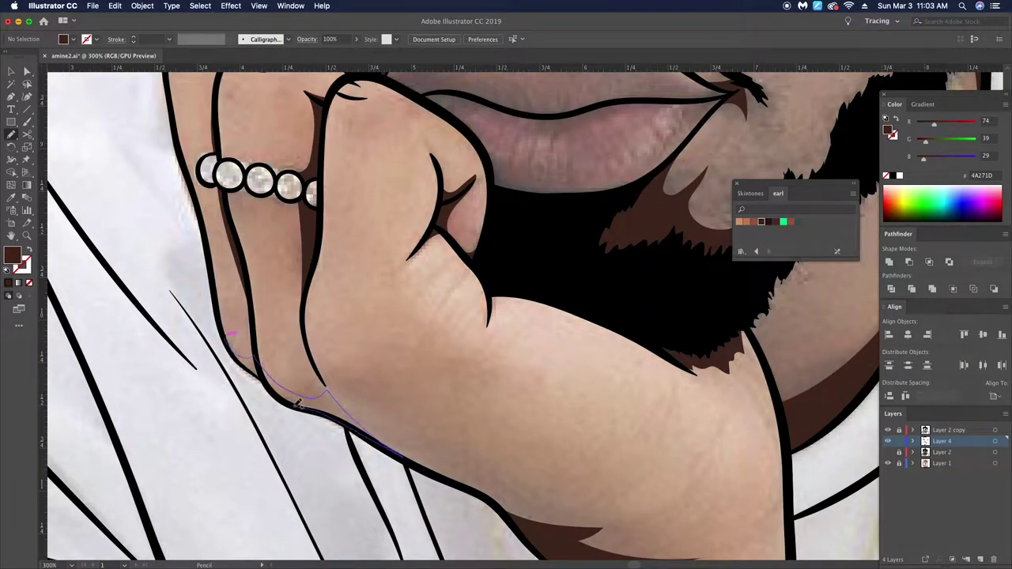
{"action": "left_click_drag", "start_coordinate": [225, 332], "coordinate": [225, 333]}
{"action": "key", "text": "shift+x"}
{"action": "scroll", "coordinate": [237, 348], "scroll_direction": "up", "scroll_amount": 5}
{"action": "scroll", "coordinate": [438, 344], "scroll_direction": "down", "scroll_amount": 5}
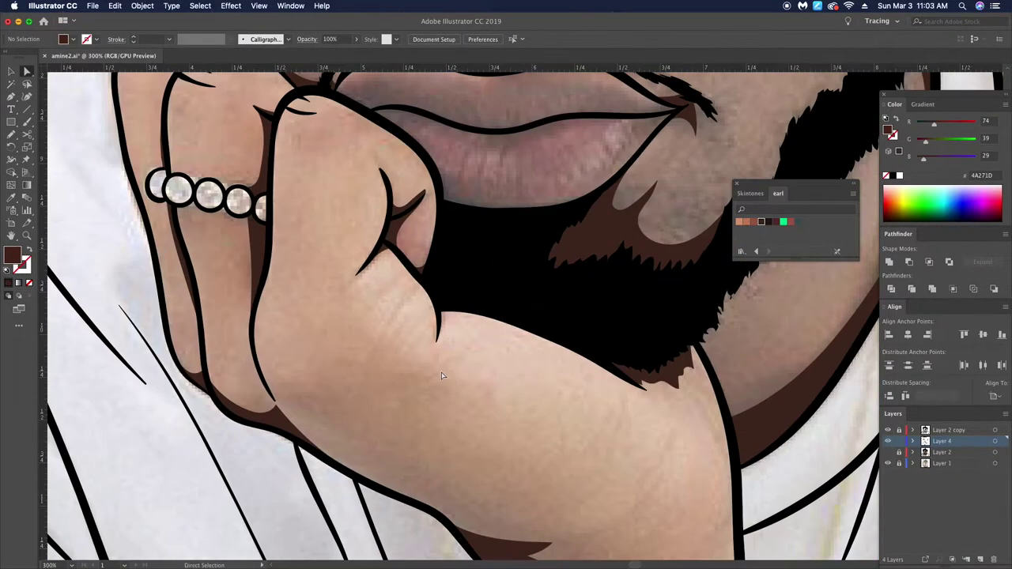
{"action": "scroll", "coordinate": [437, 344], "scroll_direction": "down", "scroll_amount": 3}
Step: Draw a shadow inside the left tear drip and smooth its path
{"action": "key", "text": "a"}
{"action": "scroll", "coordinate": [438, 344], "scroll_direction": "down", "scroll_amount": 3}
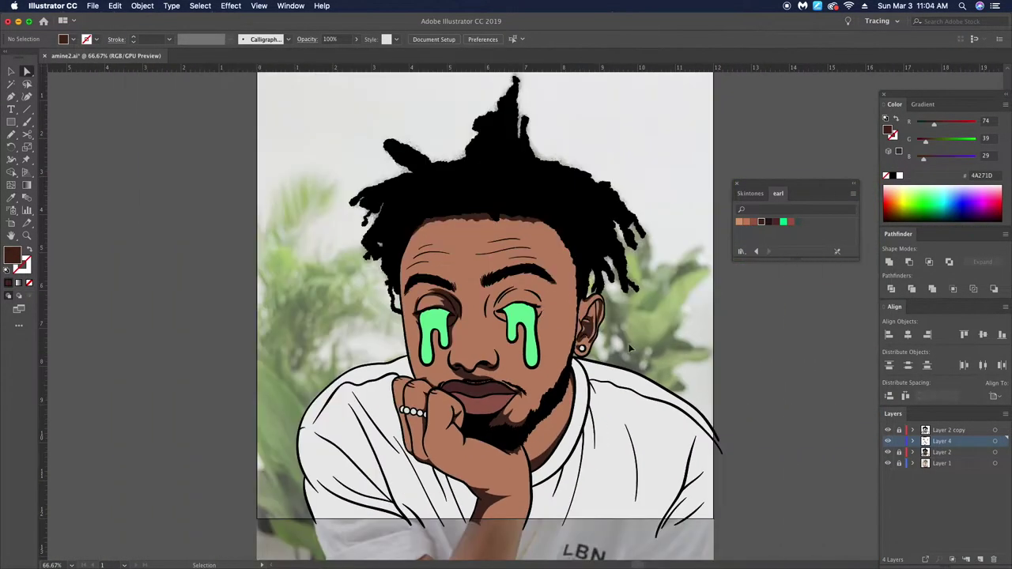
{"action": "scroll", "coordinate": [574, 346], "scroll_direction": "up", "scroll_amount": 5}
{"action": "scroll", "coordinate": [282, 368], "scroll_direction": "up", "scroll_amount": 3}
{"action": "key", "text": "n"}
{"action": "left_click_drag", "start_coordinate": [286, 468], "coordinate": [282, 383]}
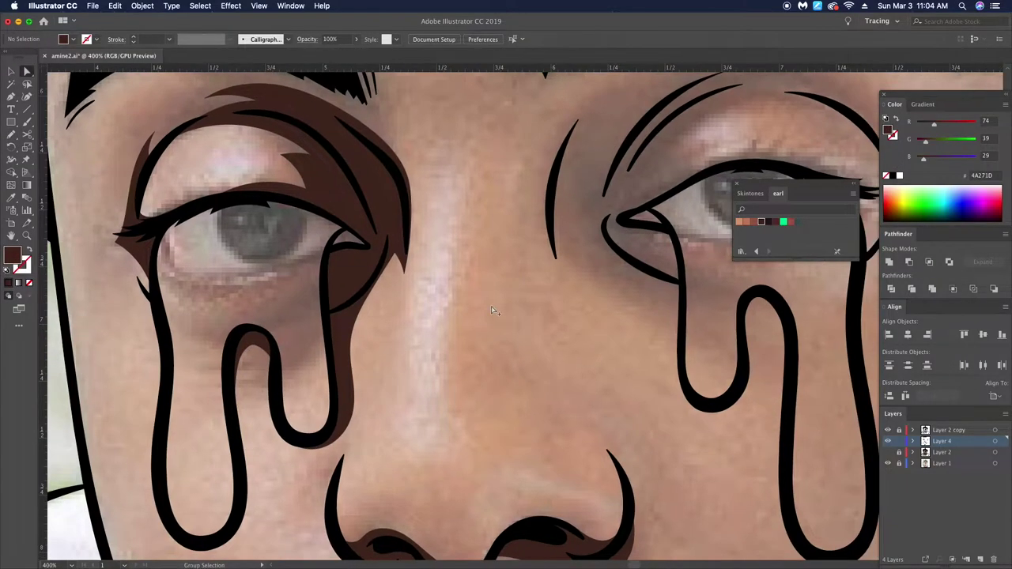
{"action": "scroll", "coordinate": [277, 356], "scroll_direction": "up", "scroll_amount": 3}
{"action": "left_click_drag", "start_coordinate": [11, 135], "coordinate": [47, 156]}
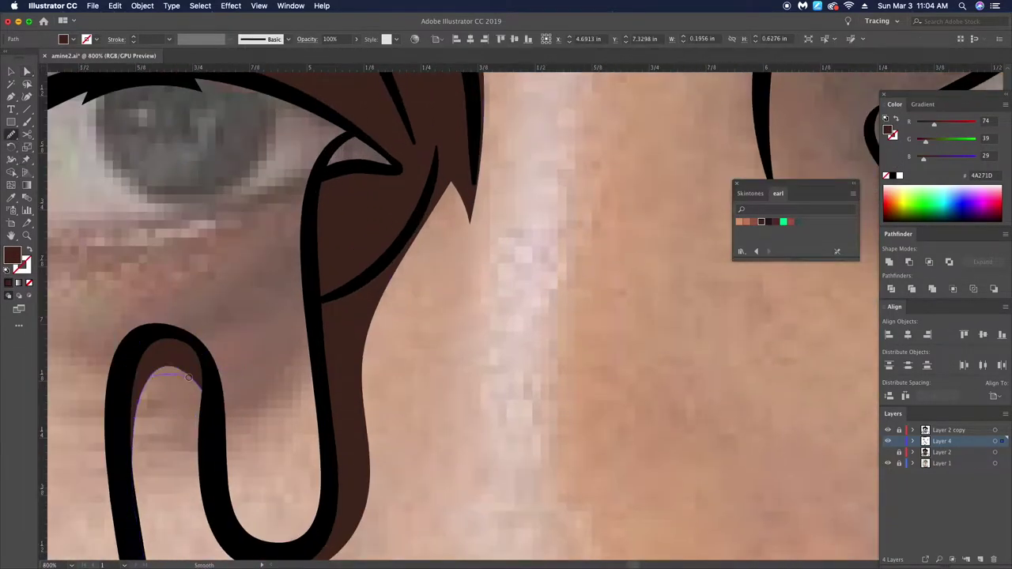
{"action": "scroll", "coordinate": [272, 384], "scroll_direction": "down", "scroll_amount": 3}
{"action": "scroll", "coordinate": [348, 446], "scroll_direction": "up", "scroll_amount": 3}
{"action": "key", "text": "n"}
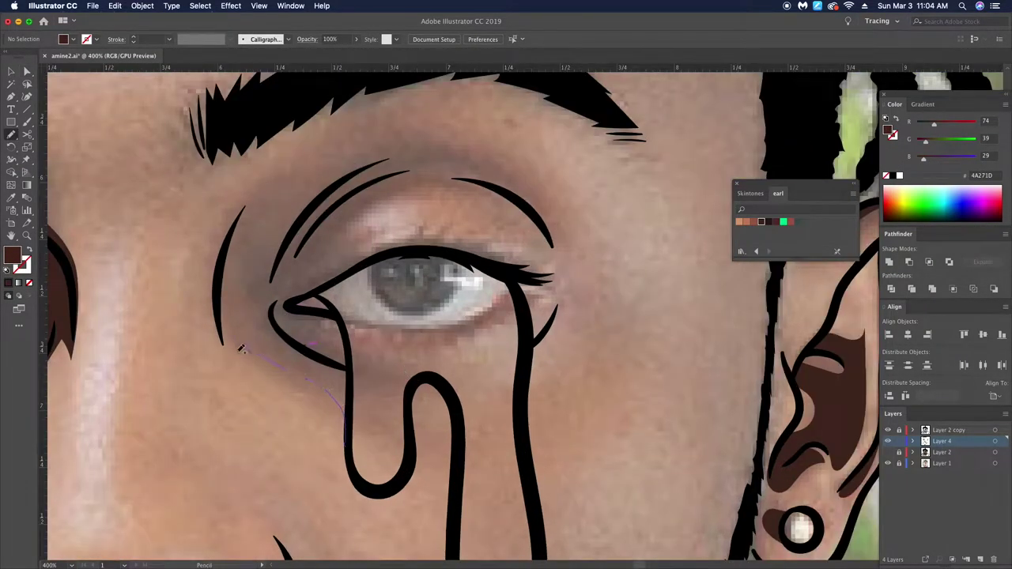
Step: Draw a dark brown shadow around the right eye, then zoom out to the whole drawing
{"action": "left_click_drag", "start_coordinate": [341, 431], "coordinate": [322, 390]}
{"action": "key", "text": "ctrl+z"}
{"action": "left_click_drag", "start_coordinate": [321, 150], "coordinate": [332, 187]}
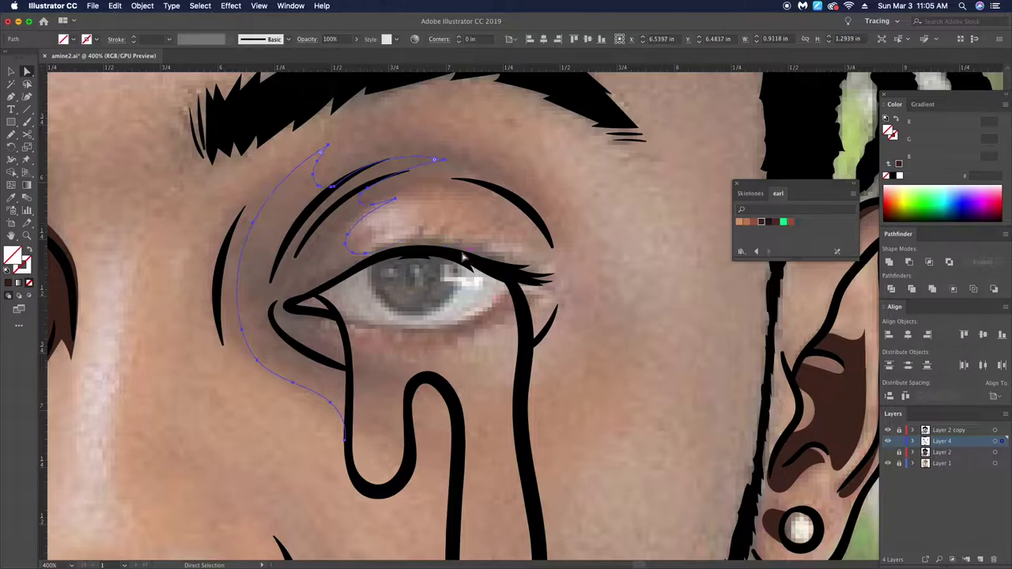
{"action": "key", "text": "ctrl+z"}
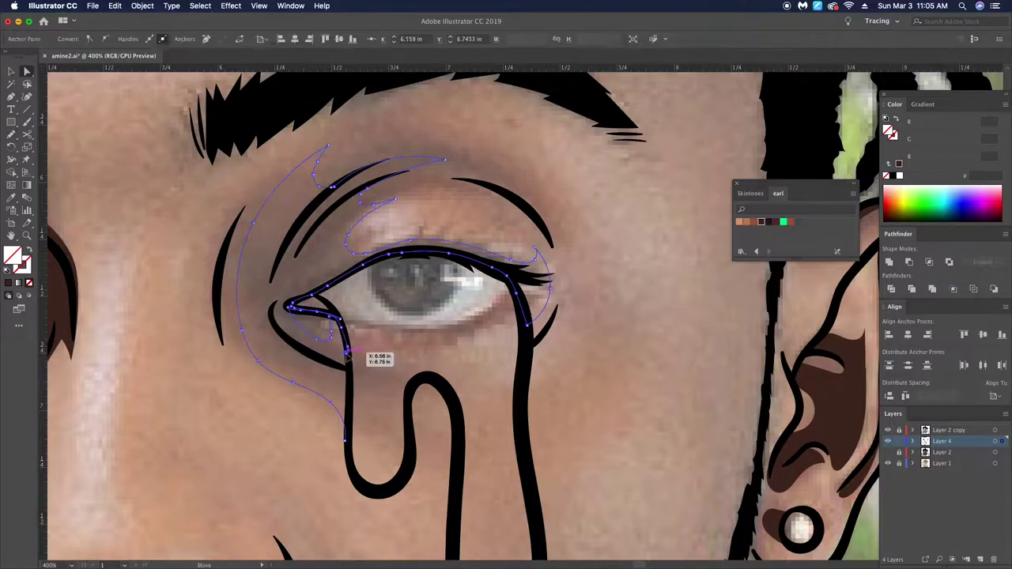
{"action": "key", "text": "comma"}
{"action": "key", "text": "ctrl+shift+a"}
{"action": "key", "text": "ctrl+minus"}
{"action": "key", "text": "ctrl+minus"}
{"action": "key", "text": "ctrl+minus"}
{"action": "key", "text": "ctrl+minus"}
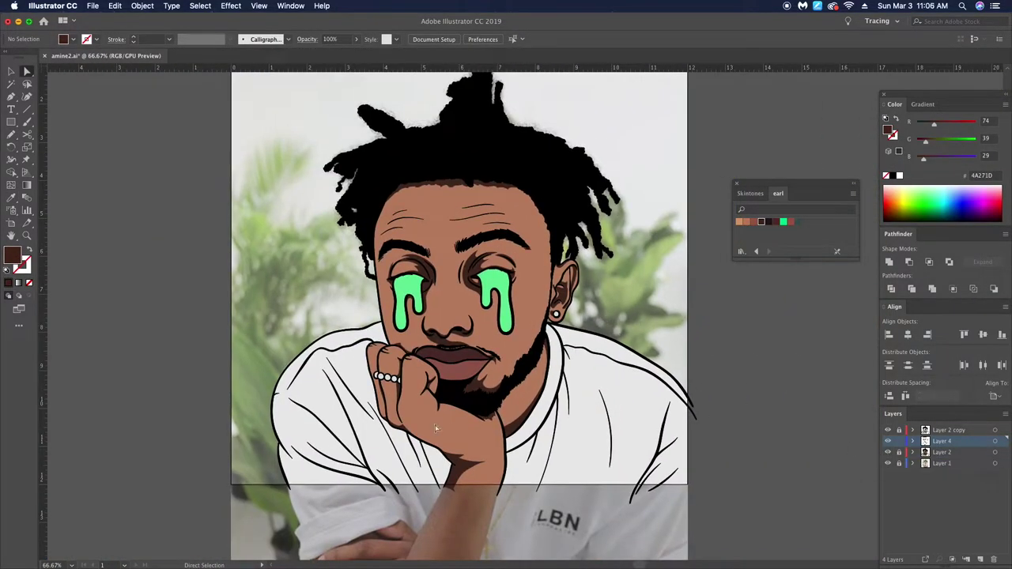
Step: Add Layer 5 below Layer 4, hide Layer 2, and set a 9E5E4A brush stroke
{"action": "key", "text": "ctrl+plus"}
{"action": "key", "text": "ctrl+plus"}
{"action": "key", "text": "ctrl+plus"}
{"action": "key", "text": "ctrl+minus"}
{"action": "key", "text": "ctrl+minus"}
{"action": "key", "text": "ctrl+minus"}
{"action": "key", "text": "ctrl+plus"}
{"action": "key", "text": "ctrl+l"}
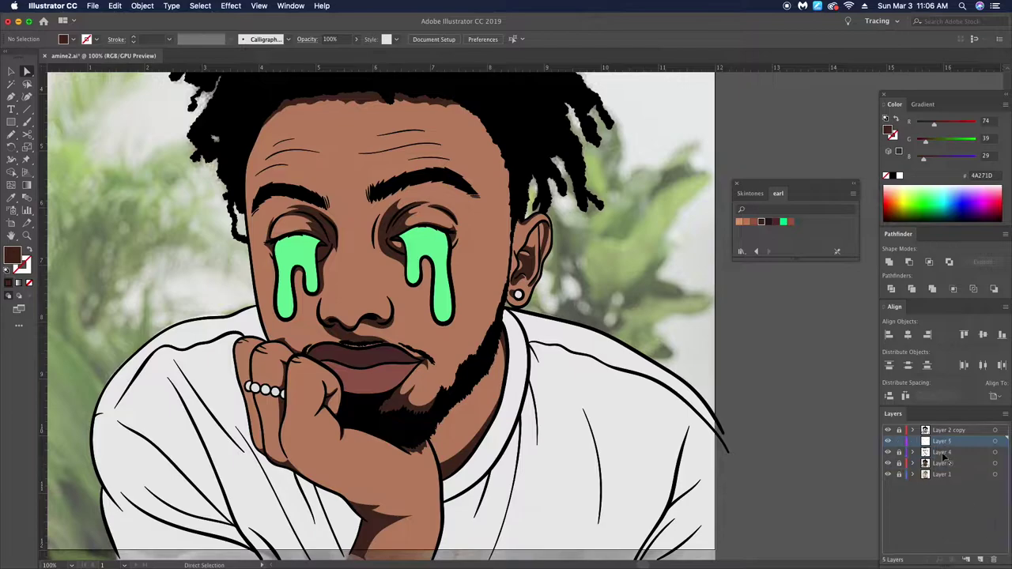
{"action": "left_click_drag", "start_coordinate": [943, 457], "coordinate": [941, 458]}
{"action": "double_click", "coordinate": [12, 255]}
{"action": "left_click", "coordinate": [572, 206]}
{"action": "left_click", "coordinate": [887, 462]}
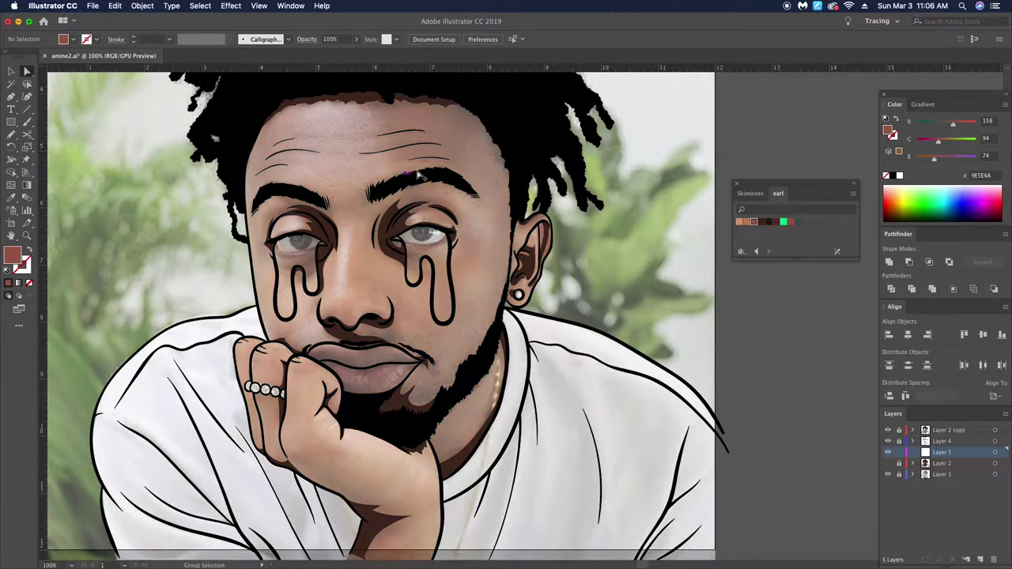
{"action": "key", "text": "ctrl+plus"}
{"action": "key", "text": "b"}
{"action": "key", "text": "shift+x"}
Step: Trace four forehead wrinkles with thin 9E5E4A brown strokes
{"action": "left_click_drag", "start_coordinate": [174, 271], "coordinate": [305, 256]}
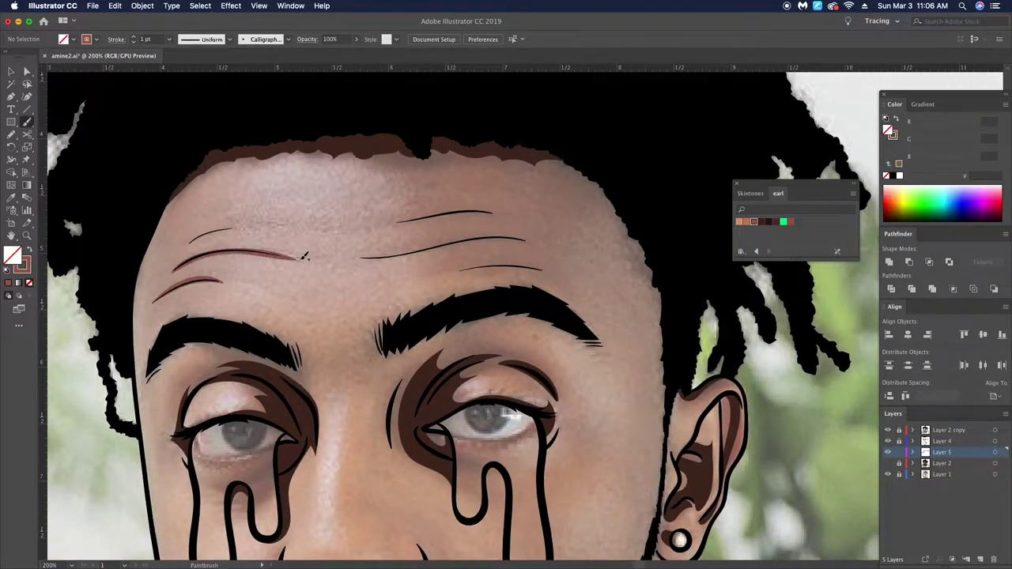
{"action": "left_click_drag", "start_coordinate": [188, 240], "coordinate": [274, 229]}
{"action": "left_click_drag", "start_coordinate": [370, 225], "coordinate": [494, 213]}
{"action": "left_click_drag", "start_coordinate": [356, 259], "coordinate": [528, 239]}
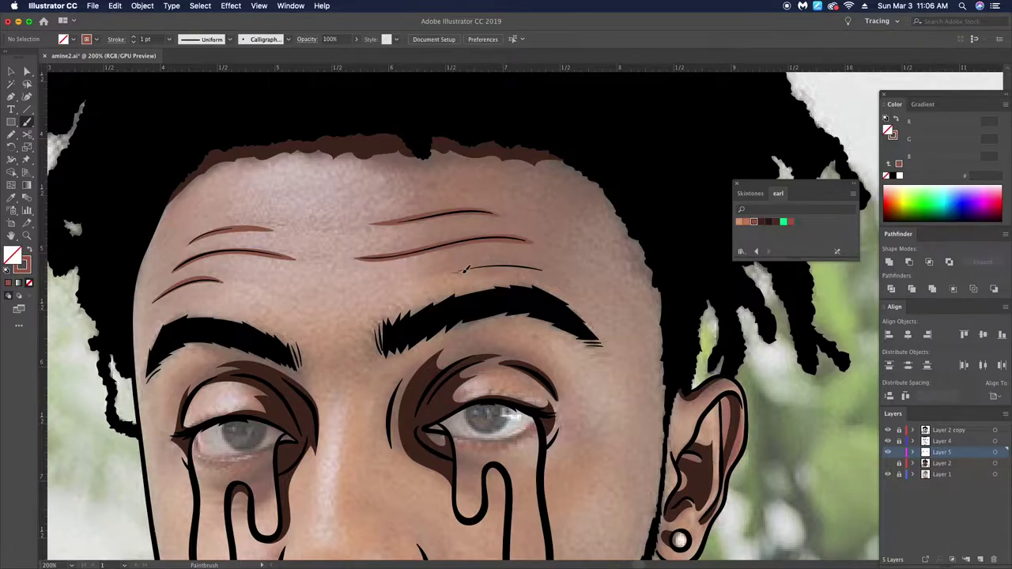
{"action": "key", "text": "ctrl+minus"}
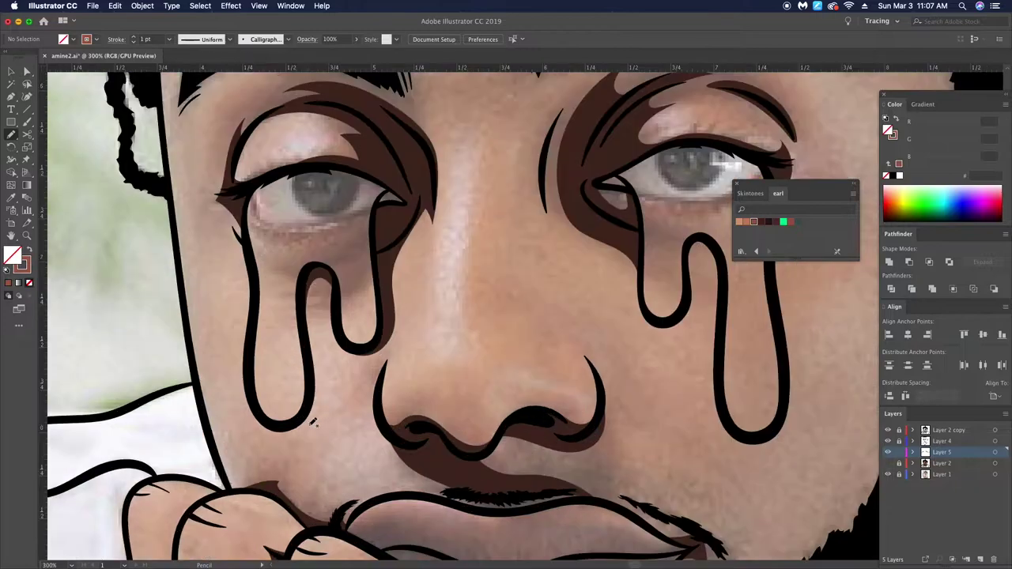
Step: Draw a 9E5E4A brown shadow inside the left tear drip and reshape it by moving an anchor
{"action": "left_click_drag", "start_coordinate": [315, 384], "coordinate": [319, 276]}
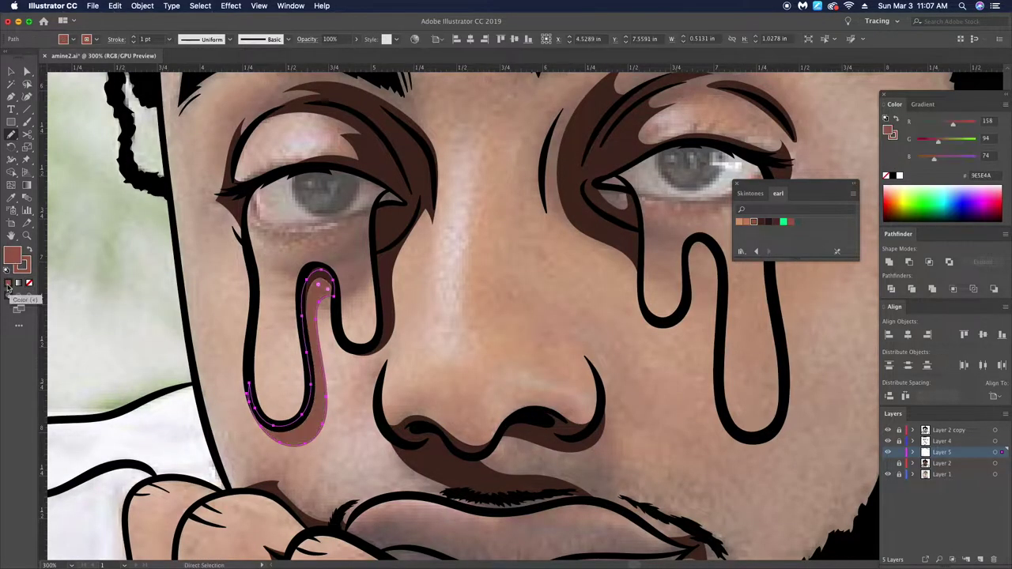
{"action": "key", "text": "ctrl+plus"}
{"action": "key", "text": "a"}
{"action": "left_click_drag", "start_coordinate": [338, 349], "coordinate": [342, 356]}
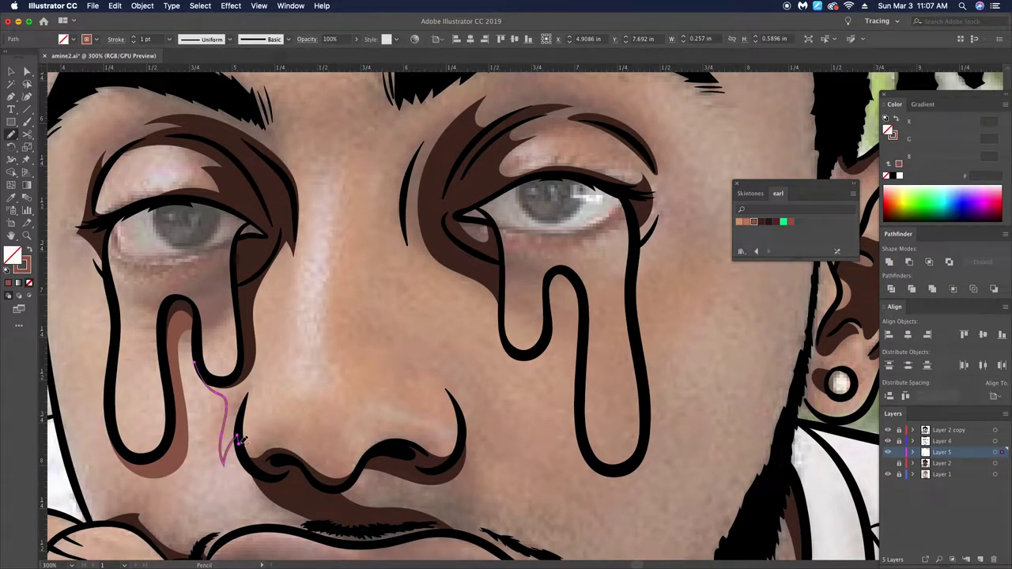
Step: Add a 9E5E4A shadow beside the nose and around the left eye socket, then zoom out
{"action": "left_click_drag", "start_coordinate": [235, 437], "coordinate": [282, 269]}
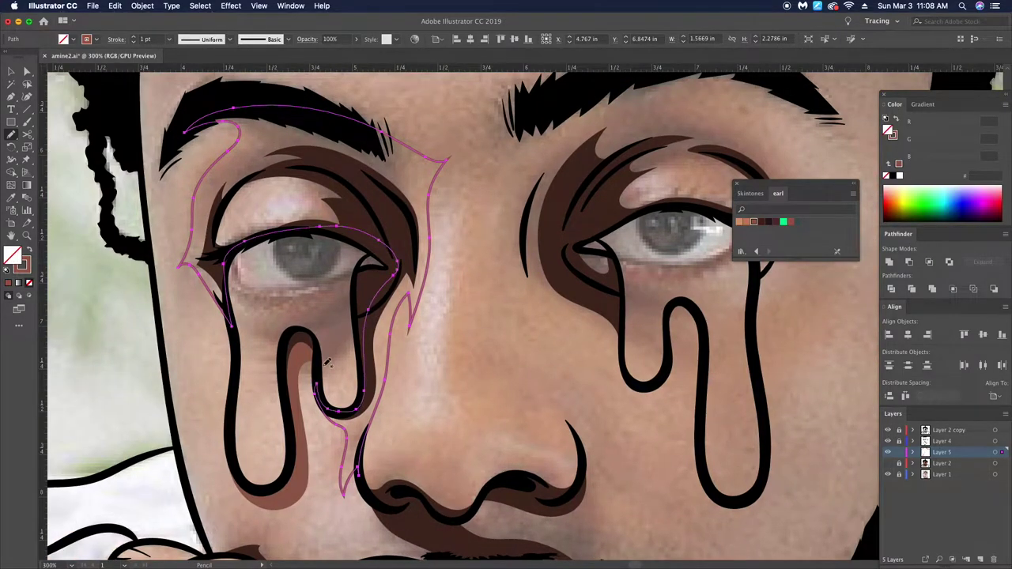
{"action": "left_click_drag", "start_coordinate": [257, 188], "coordinate": [262, 197]}
{"action": "key", "text": "a"}
{"action": "key", "text": "ctrl+shift+a"}
{"action": "key", "text": "ctrl+1"}
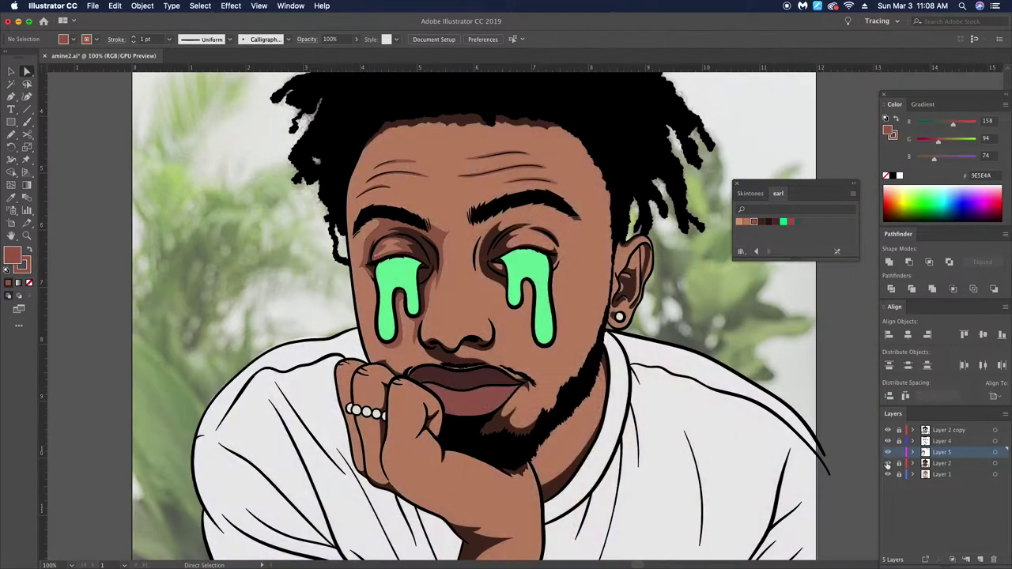
{"action": "scroll", "coordinate": [425, 435], "scroll_direction": "up", "scroll_amount": 3}
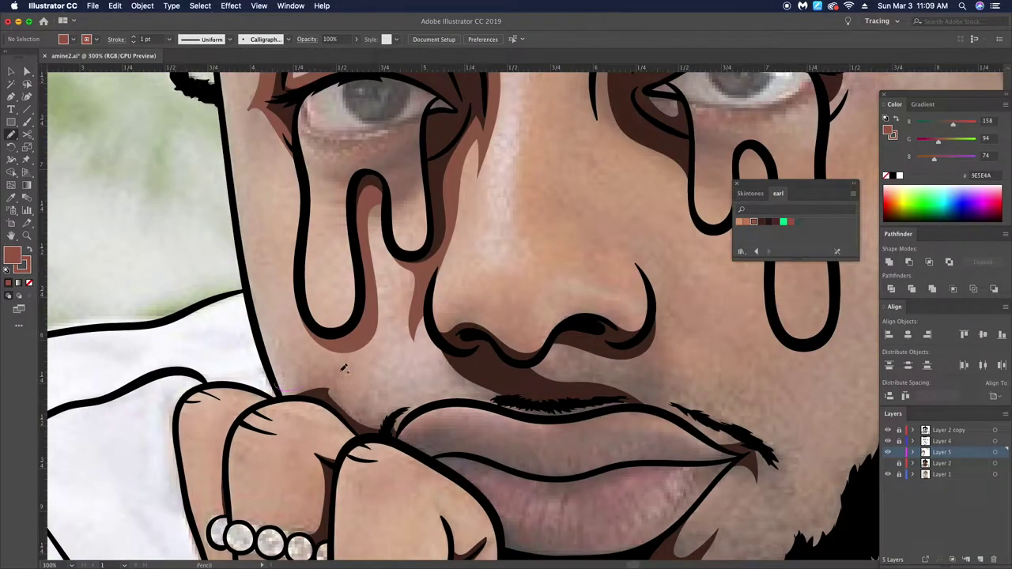
Step: Draw a brown shadow under the nose along the upper lip, filled brown with no outline
{"action": "left_click_drag", "start_coordinate": [428, 397], "coordinate": [434, 327]}
{"action": "left_click_drag", "start_coordinate": [566, 312], "coordinate": [647, 297]}
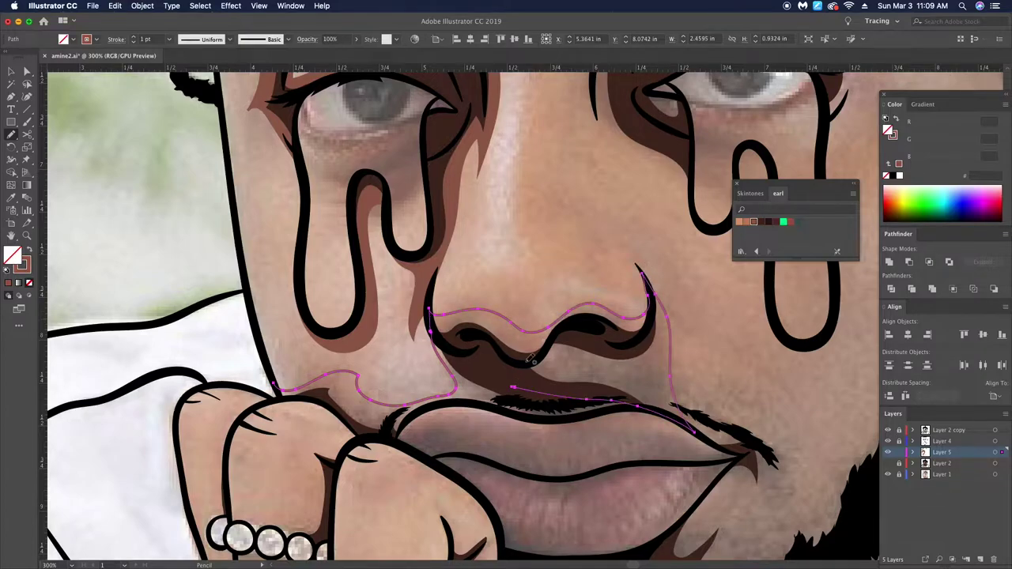
{"action": "left_click_drag", "start_coordinate": [636, 408], "coordinate": [581, 413]}
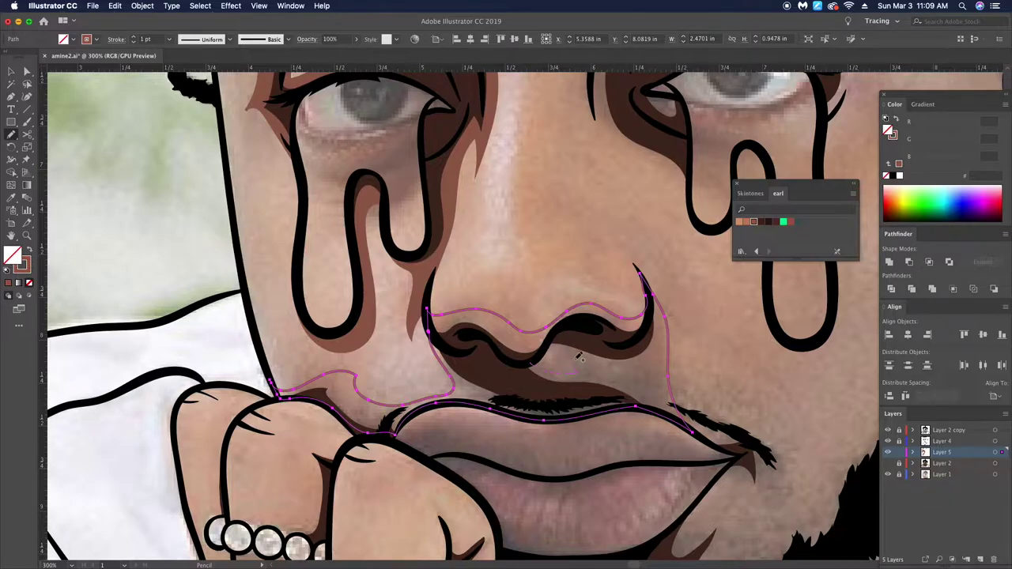
{"action": "key", "text": "shift+x"}
{"action": "key", "text": "super+equal"}
Step: Draw a closed brown shadow shape along the chin and neck below the beard
{"action": "key", "text": "a"}
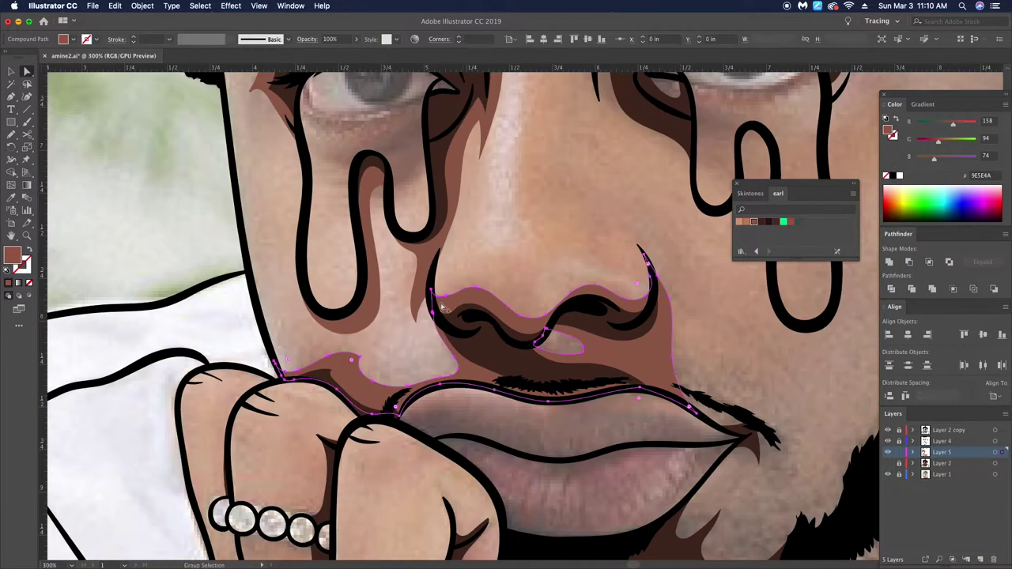
{"action": "scroll", "coordinate": [450, 304], "scroll_direction": "up", "scroll_amount": 2}
{"action": "left_click", "coordinate": [436, 293]}
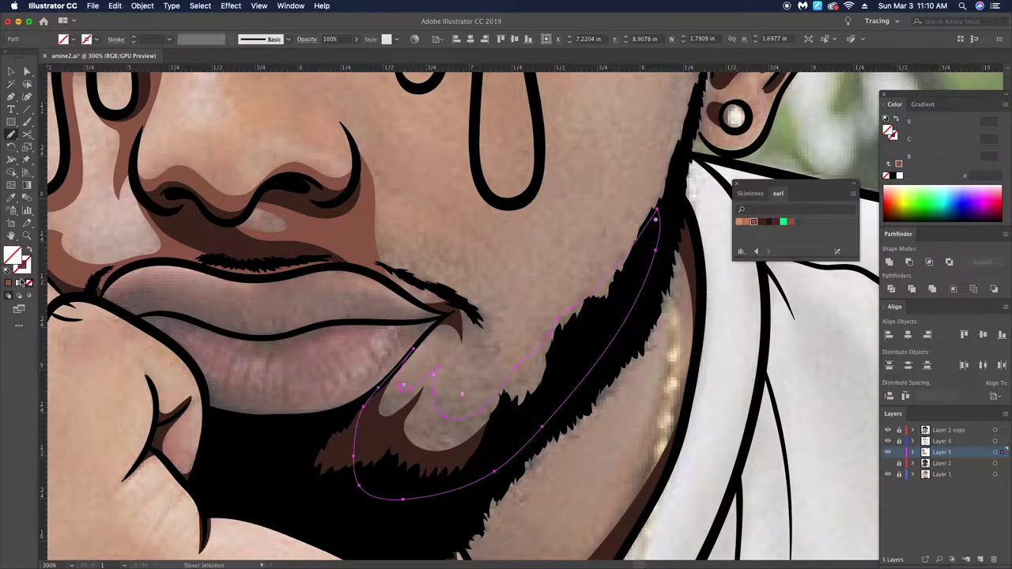
{"action": "left_click_drag", "start_coordinate": [457, 488], "coordinate": [438, 328]}
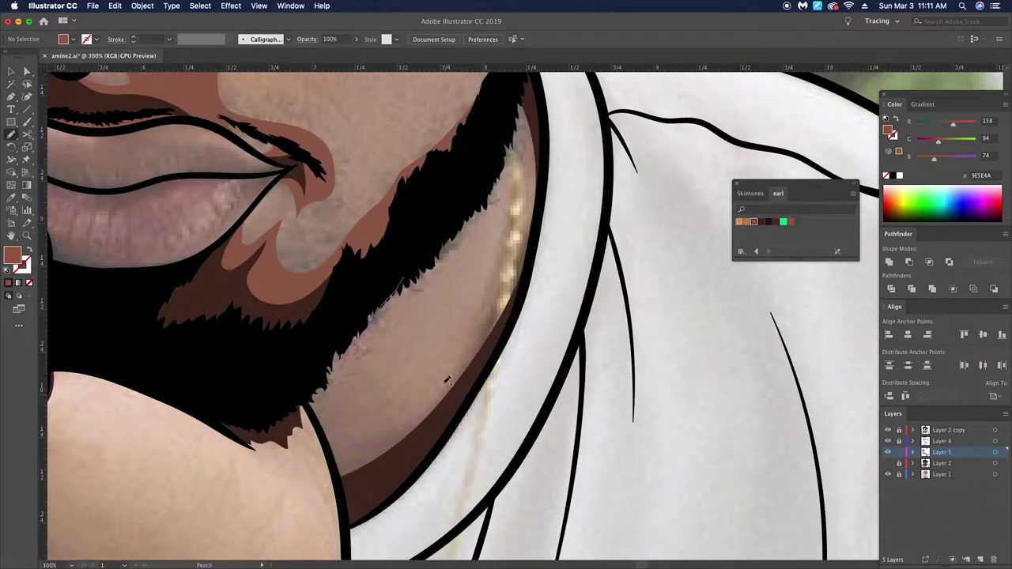
{"action": "left_click_drag", "start_coordinate": [339, 469], "coordinate": [316, 364]}
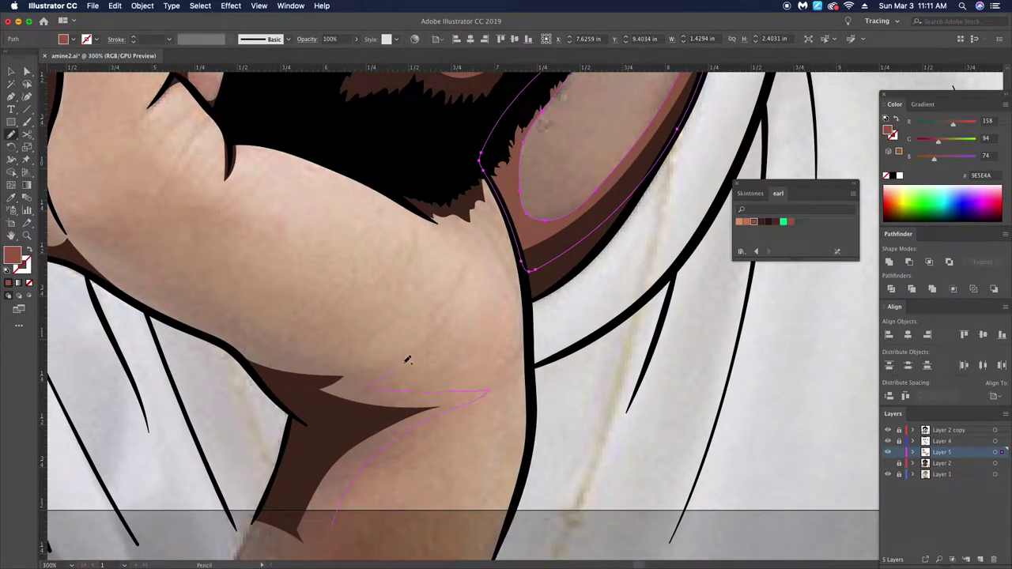
Step: Draw a brown shadow along the lower edge of the arm and hand, then deselect
{"action": "left_click_drag", "start_coordinate": [427, 326], "coordinate": [139, 302]}
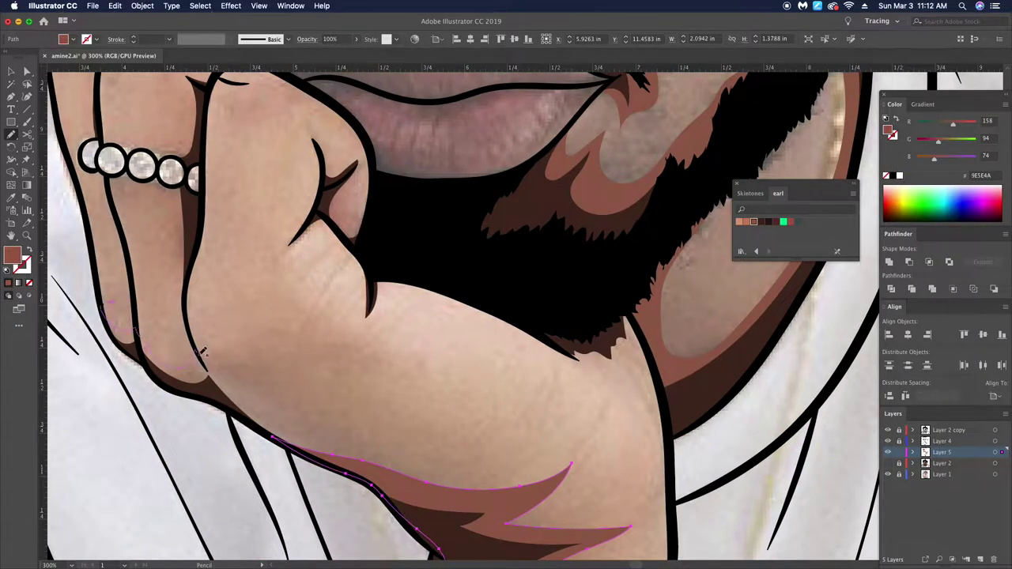
{"action": "left_click_drag", "start_coordinate": [200, 348], "coordinate": [268, 424]}
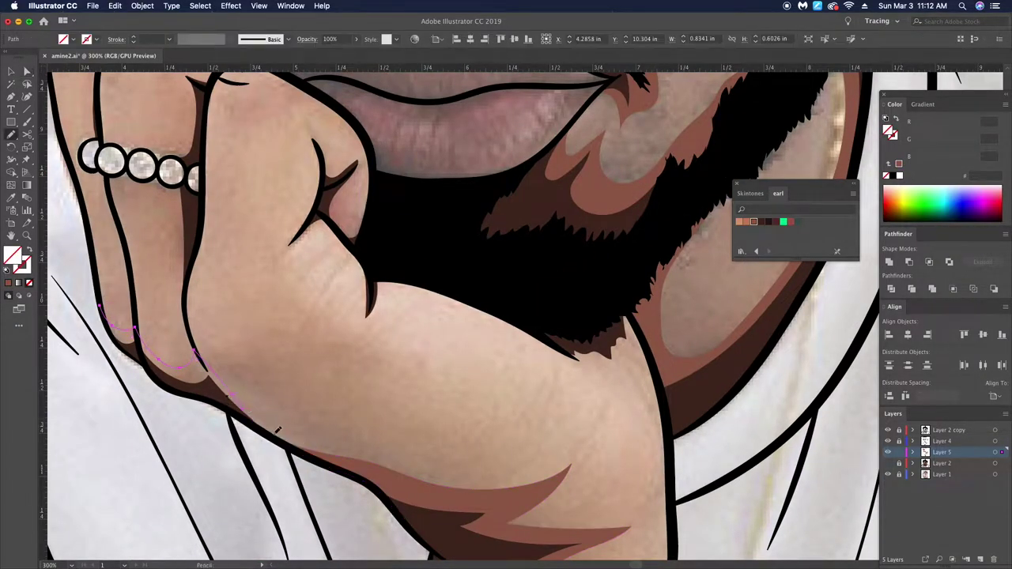
{"action": "key", "text": "super+equal"}
{"action": "key", "text": "a"}
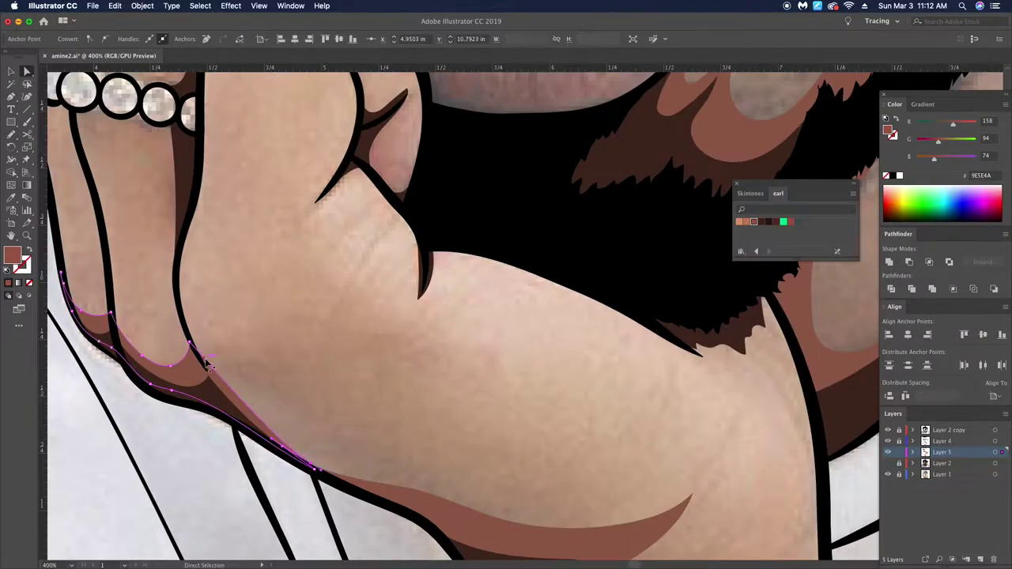
{"action": "key", "text": "super+shift+a"}
{"action": "key", "text": "super+minus"}
{"action": "key", "text": "super+minus"}
{"action": "key", "text": "super+minus"}
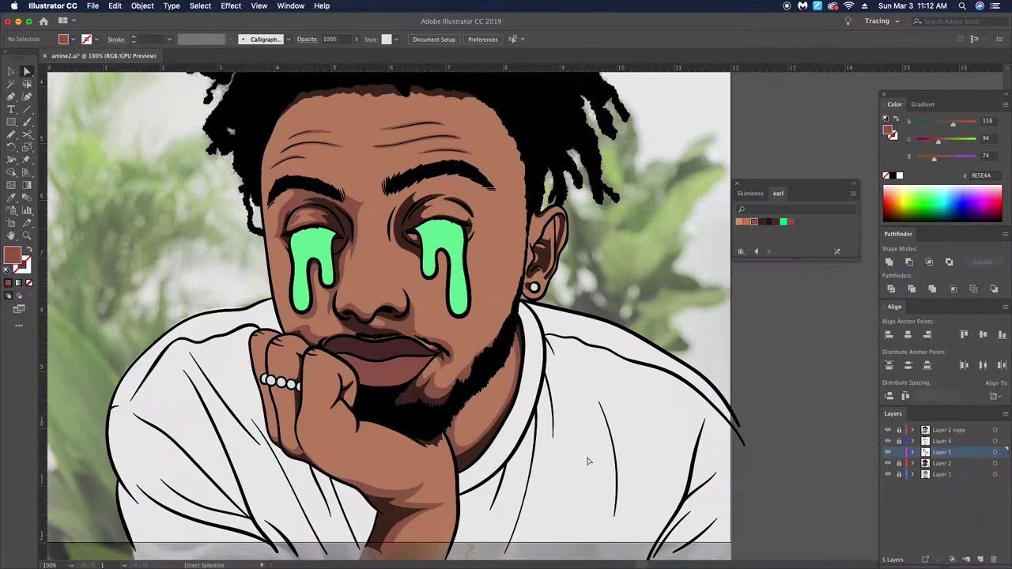
{"action": "key", "text": "super+minus"}
{"action": "scroll", "coordinate": [355, 453], "scroll_direction": "up", "scroll_amount": 3}
Step: Add darker brown shadows along the finger edges, sampled with the Eyedropper, then zoom out
{"action": "key", "text": "n"}
{"action": "mouse_move", "coordinate": [287, 474]}
{"action": "left_mouse_down"}
{"action": "mouse_move", "coordinate": [226, 402]}
{"action": "mouse_move", "coordinate": [238, 435]}
{"action": "left_mouse_up"}
{"action": "scroll", "coordinate": [229, 380], "scroll_direction": "up", "scroll_amount": 2}
{"action": "key", "text": "i"}
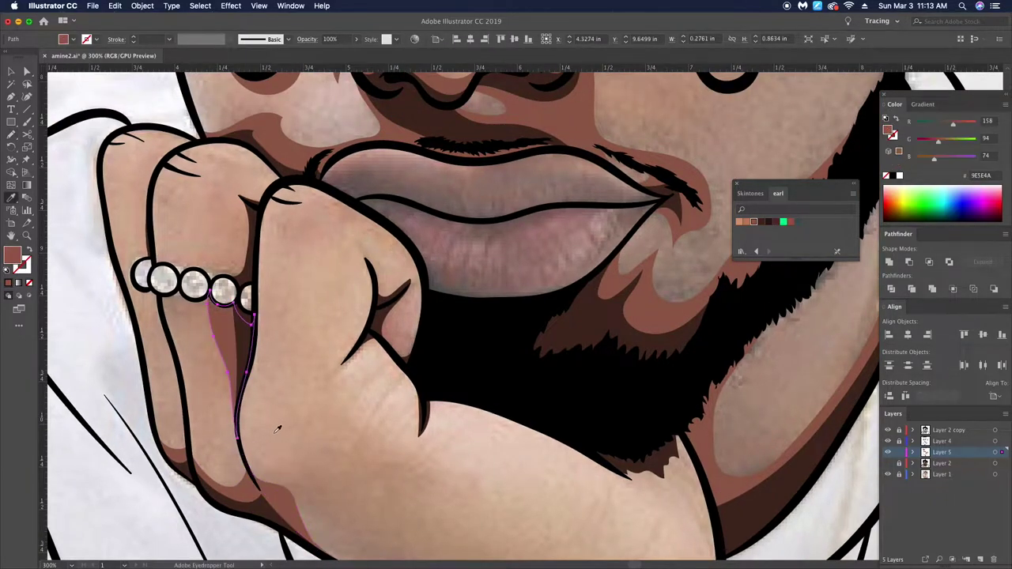
{"action": "left_click_drag", "start_coordinate": [237, 273], "coordinate": [220, 188]}
{"action": "scroll", "coordinate": [358, 389], "scroll_direction": "right", "scroll_amount": 2}
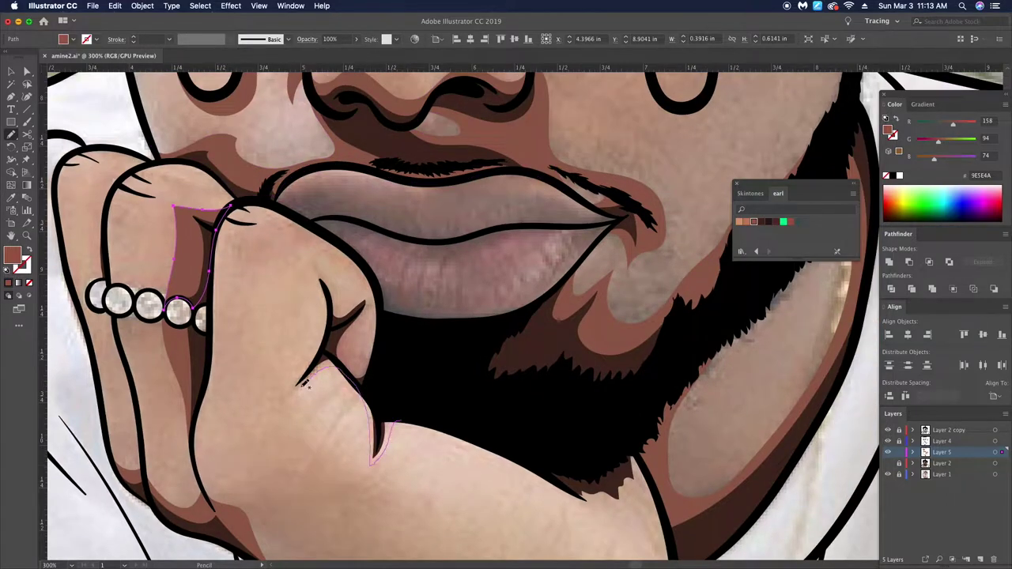
{"action": "key", "text": "a"}
{"action": "left_click", "coordinate": [338, 447]}
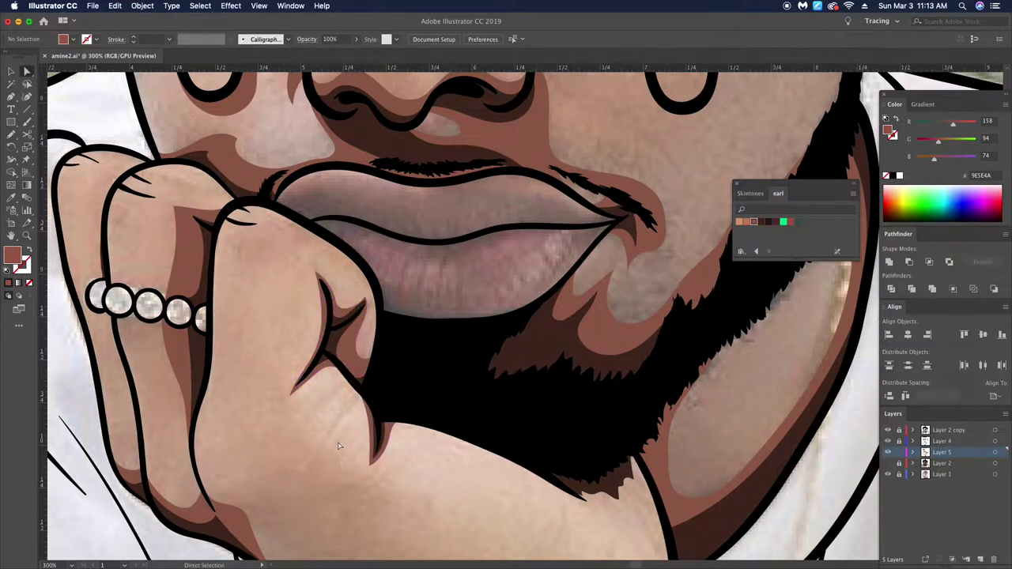
{"action": "left_click_drag", "start_coordinate": [229, 226], "coordinate": [245, 261]}
{"action": "key", "text": "ctrl+0"}
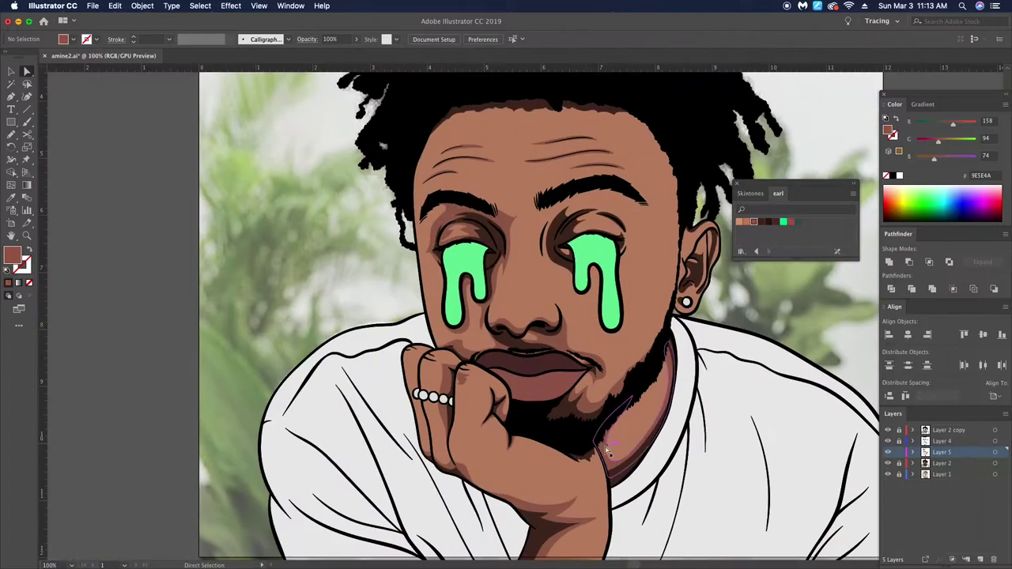
{"action": "scroll", "coordinate": [431, 360], "scroll_direction": "up", "scroll_amount": 5}
{"action": "scroll", "coordinate": [431, 359], "scroll_direction": "down", "scroll_amount": 2}
Step: Draw brown shadows on the knuckle and just above the ring's first bead
{"action": "key", "text": "n"}
{"action": "left_click_drag", "start_coordinate": [368, 294], "coordinate": [402, 319]}
{"action": "key", "text": "comma"}
{"action": "scroll", "coordinate": [372, 395], "scroll_direction": "down", "scroll_amount": 2}
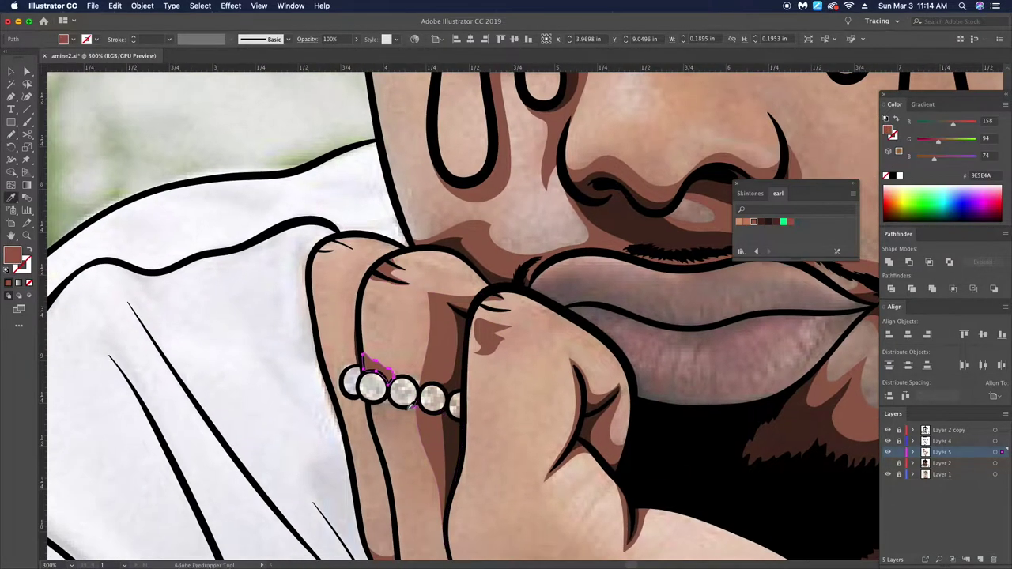
{"action": "left_click_drag", "start_coordinate": [361, 350], "coordinate": [386, 373]}
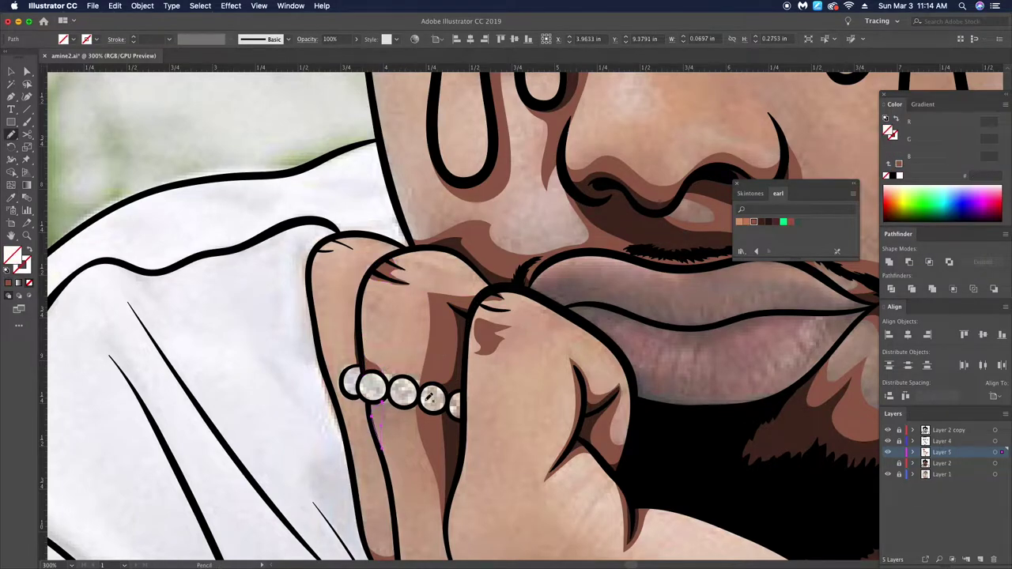
{"action": "key", "text": "ctrl+shift+a"}
{"action": "key", "text": "ctrl+equal"}
{"action": "key", "text": "ctrl+equal"}
{"action": "key", "text": "ctrl+equal"}
{"action": "key", "text": "ctrl+minus"}
{"action": "key", "text": "ctrl+minus"}
{"action": "key", "text": "ctrl+minus"}
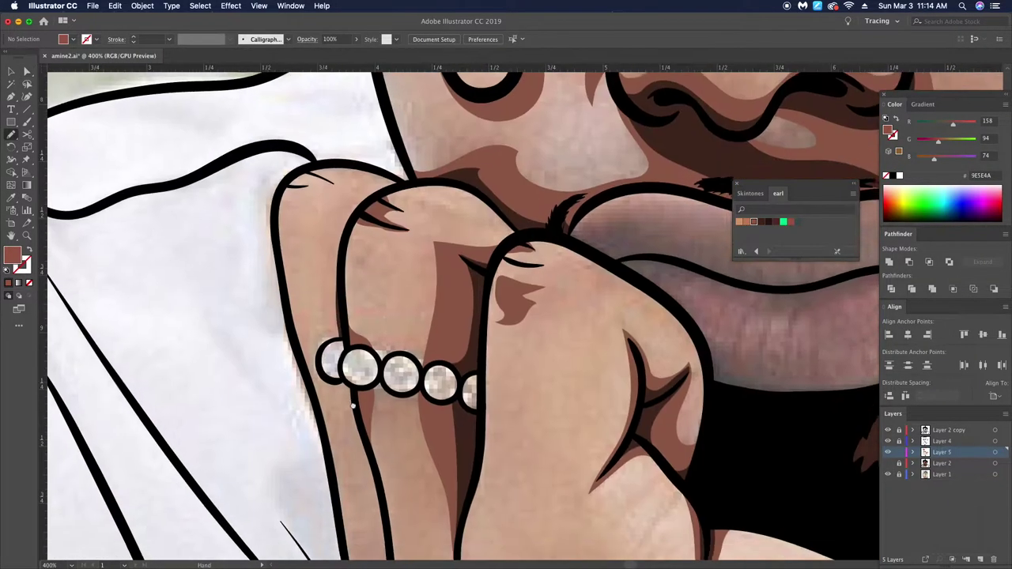
Step: Add a thin brown shadow strip along the finger below the ring, then deselect
{"action": "left_click_drag", "start_coordinate": [386, 484], "coordinate": [388, 544]}
{"action": "key", "text": "b"}
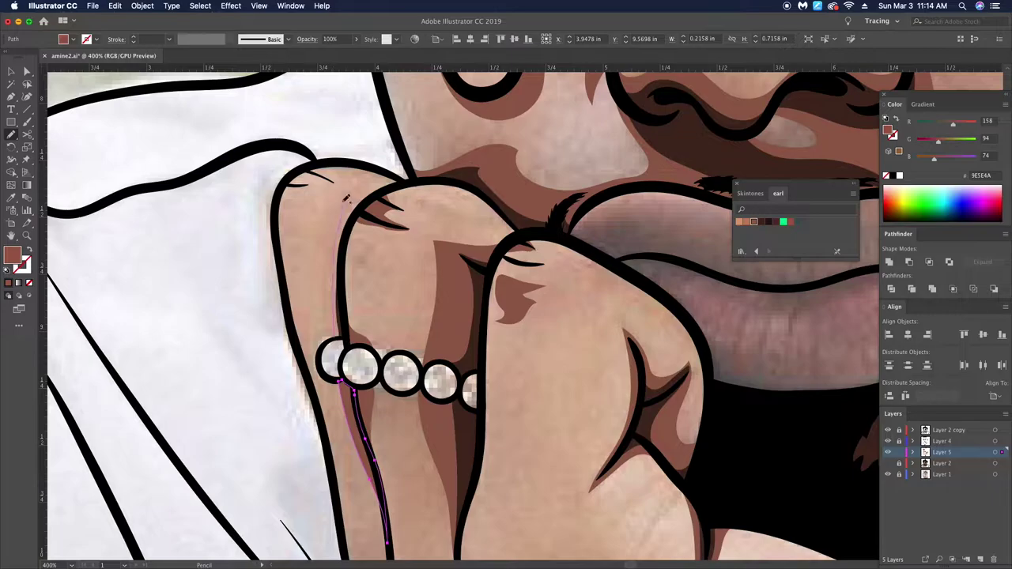
{"action": "key", "text": "ctrl+equal"}
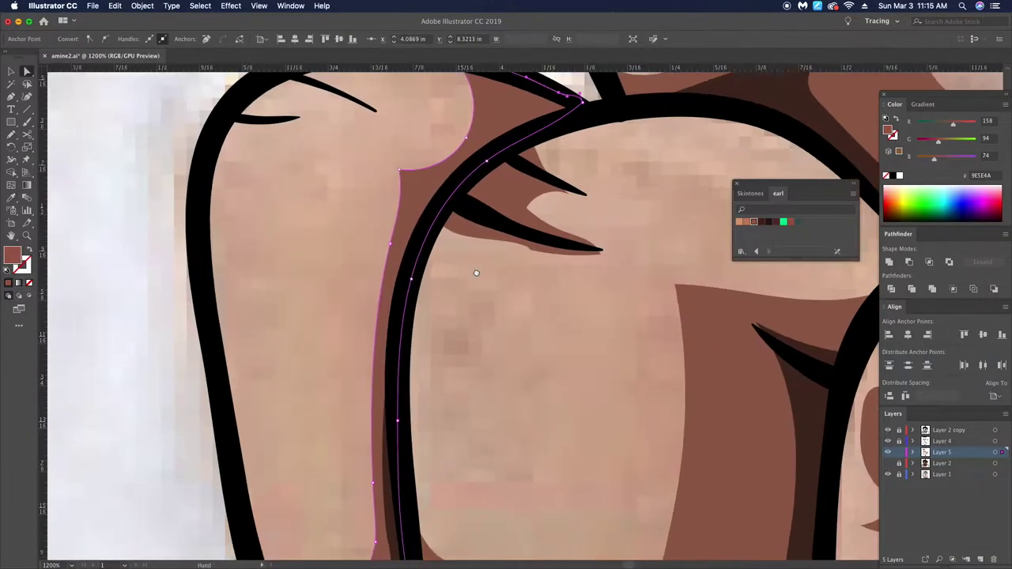
{"action": "scroll", "coordinate": [474, 271], "scroll_direction": "down", "scroll_amount": 3}
{"action": "key", "text": "ctrl+shift+a"}
{"action": "key", "text": "ctrl+minus"}
{"action": "key", "text": "ctrl+minus"}
{"action": "key", "text": "ctrl+minus"}
{"action": "key", "text": "ctrl+minus"}
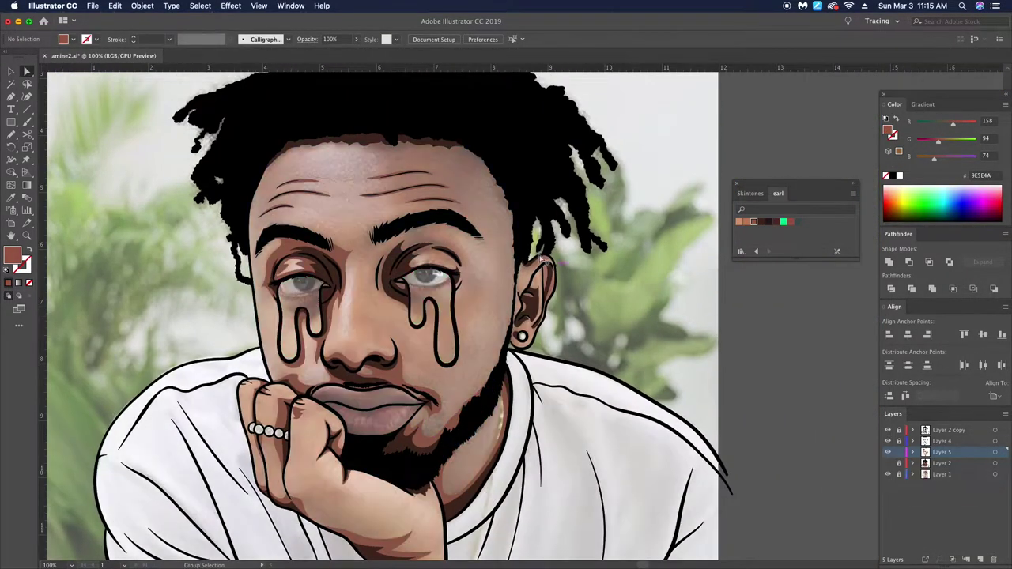
{"action": "scroll", "coordinate": [403, 273], "scroll_direction": "up", "scroll_amount": 3}
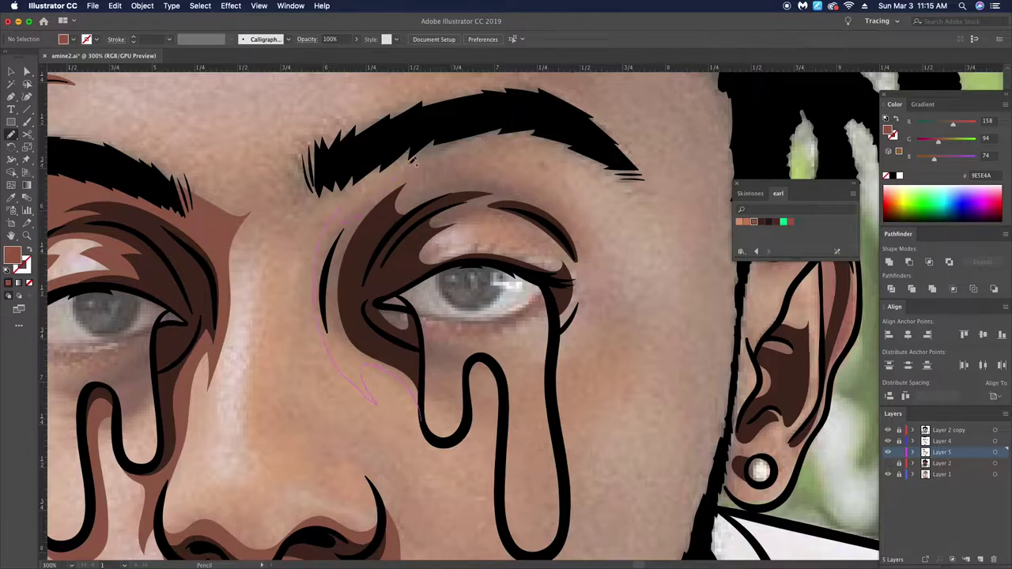
Step: Draw a brown shadow around the right eye reaching up to the eyebrow
{"action": "left_click_drag", "start_coordinate": [410, 164], "coordinate": [419, 136]}
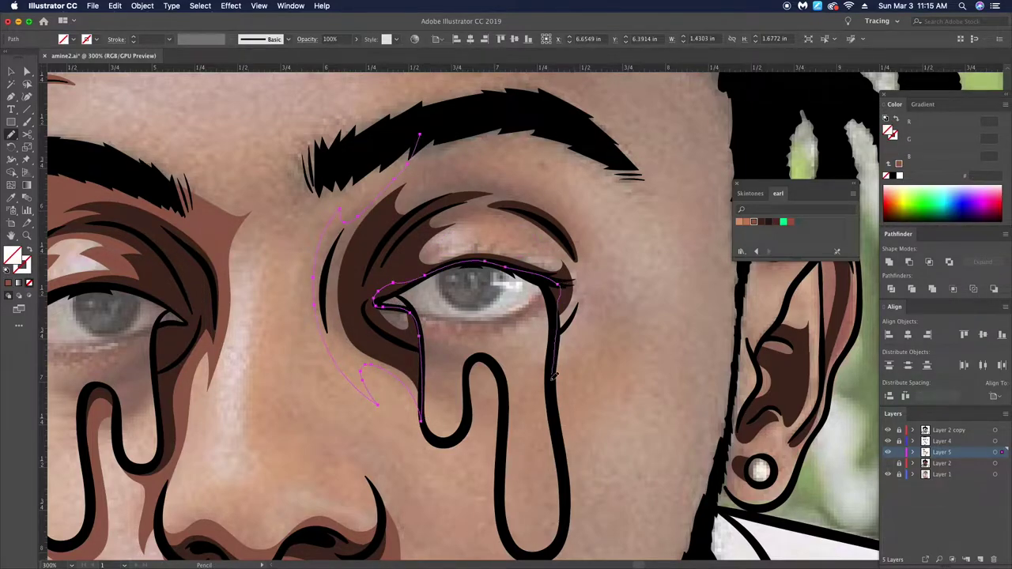
{"action": "left_click_drag", "start_coordinate": [508, 532], "coordinate": [397, 452]}
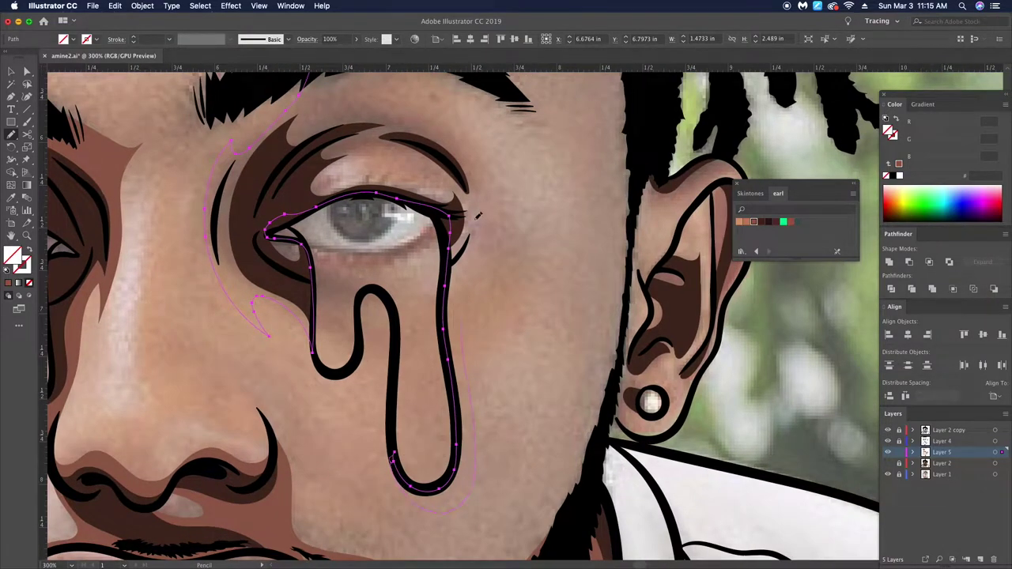
{"action": "scroll", "coordinate": [494, 174], "scroll_direction": "up", "scroll_amount": 3}
{"action": "key", "text": "a"}
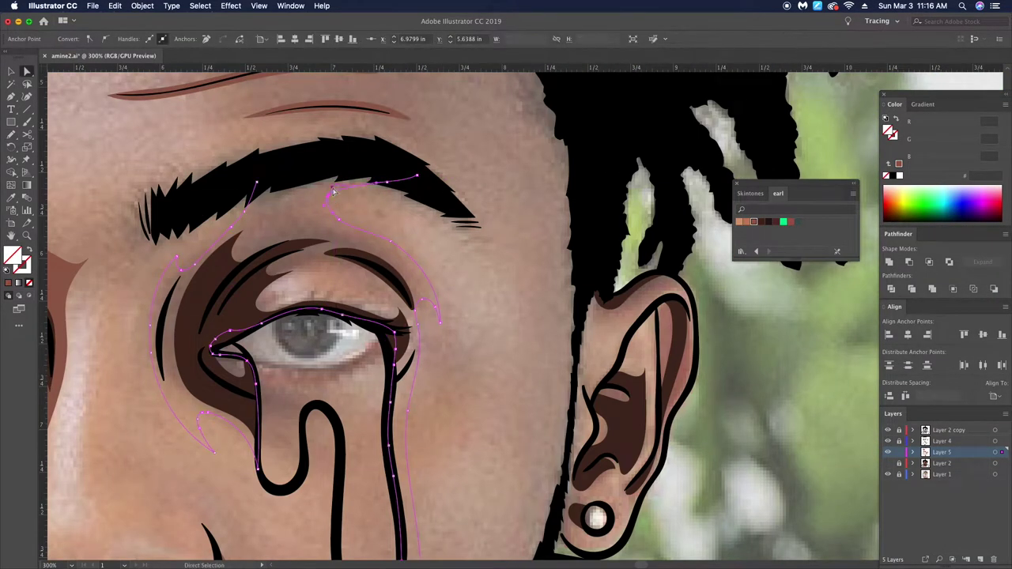
{"action": "left_click", "coordinate": [332, 220]}
{"action": "key", "text": "n"}
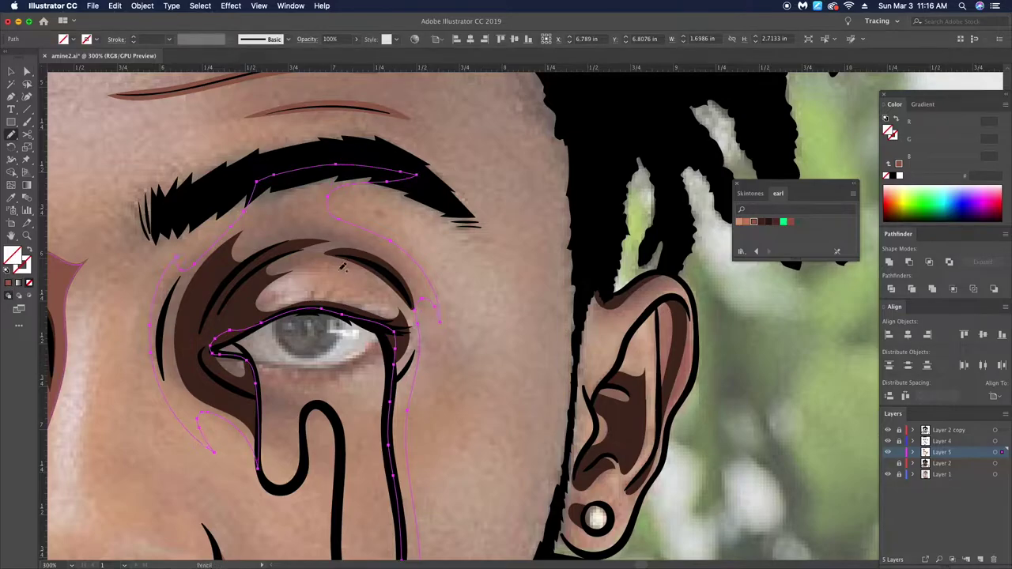
{"action": "key", "text": "ctrl+shift+a"}
{"action": "key", "text": "v"}
{"action": "key", "text": "ctrl+1"}
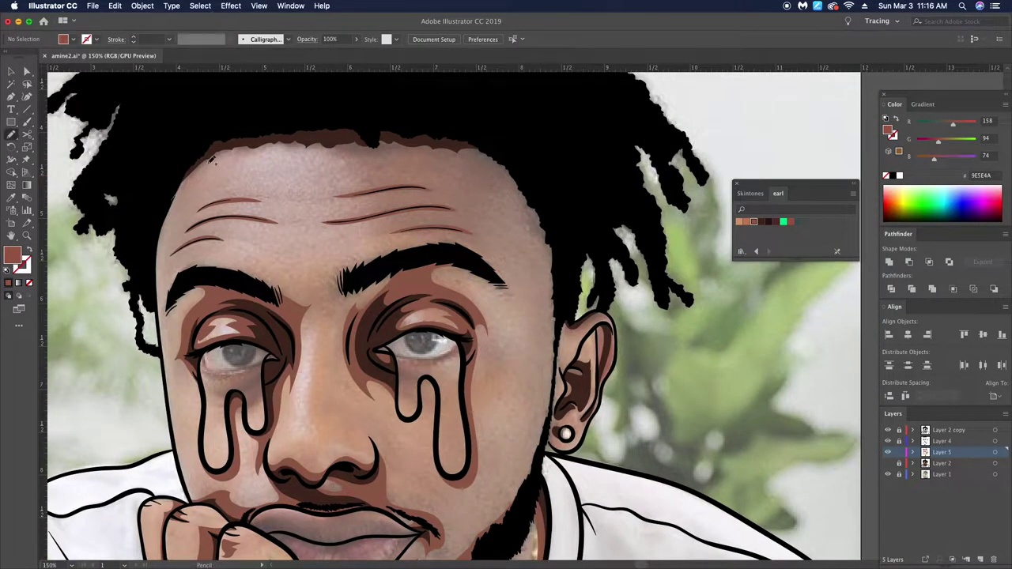
Step: Pull the left brow shadow's anchor upward, then select objects with the same fill and stroke
{"action": "key", "text": "a"}
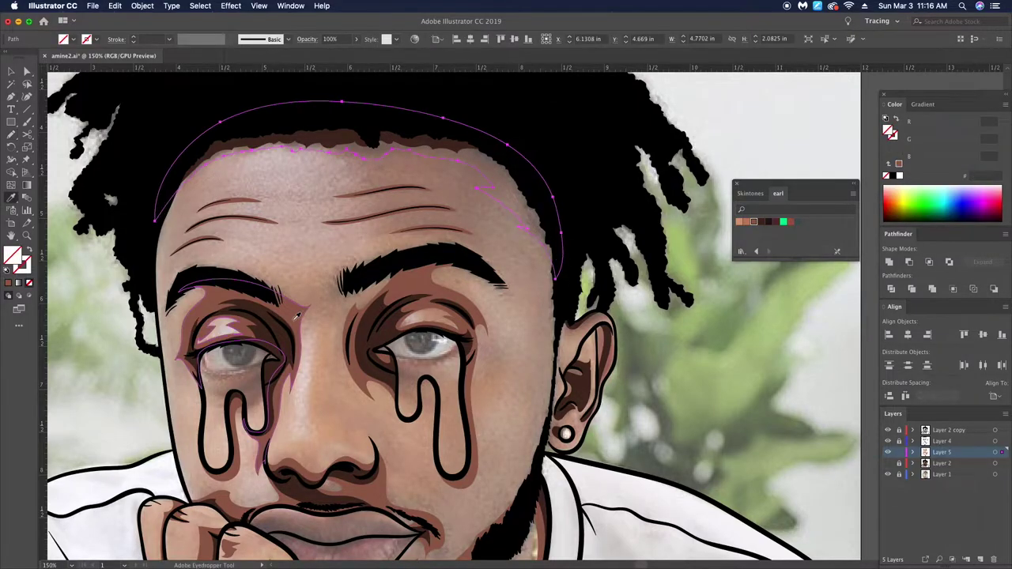
{"action": "key", "text": "ctrl+equal"}
{"action": "key", "text": "ctrl+equal"}
{"action": "left_click_drag", "start_coordinate": [292, 308], "coordinate": [299, 301]}
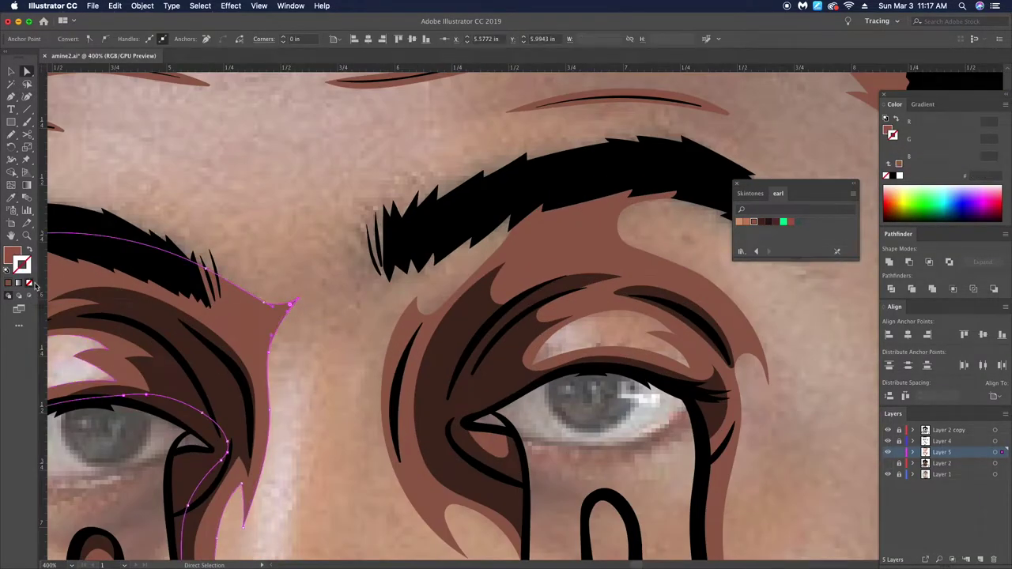
{"action": "left_click", "coordinate": [200, 6]}
{"action": "left_click", "coordinate": [337, 141]}
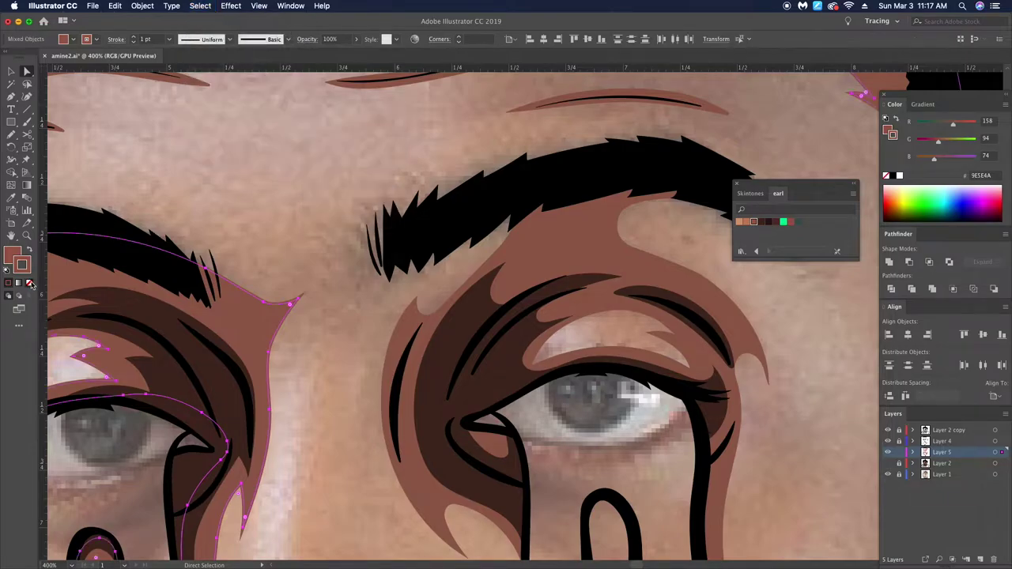
{"action": "left_click", "coordinate": [292, 302]}
{"action": "scroll", "coordinate": [300, 275], "scroll_direction": "up", "scroll_amount": 2}
{"action": "key", "text": "ctrl+shift+a"}
{"action": "key", "text": "ctrl+1"}
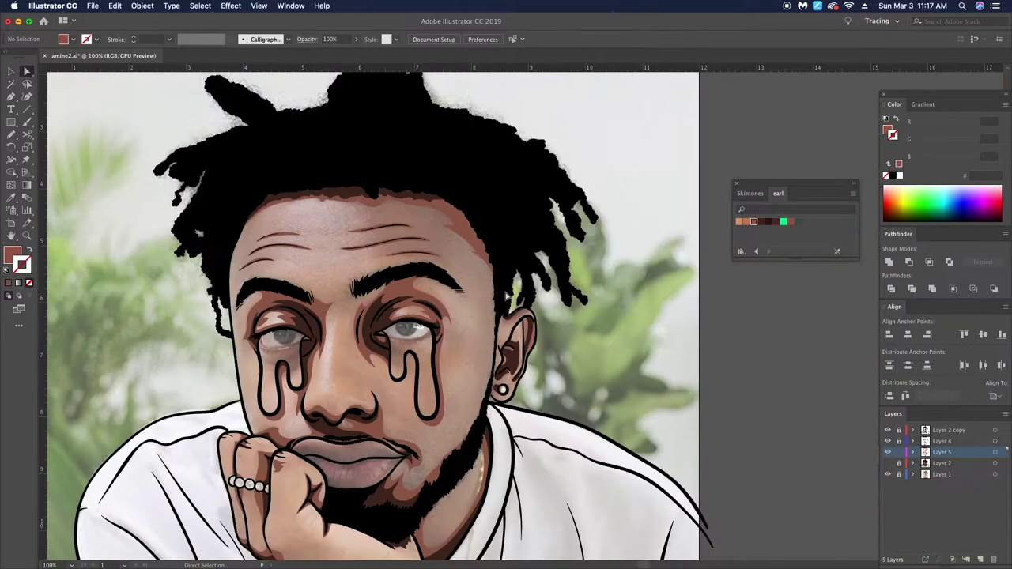
Step: Draw a brown shadow around the earring on the right ear lobe and inside the ear
{"action": "scroll", "coordinate": [554, 355], "scroll_direction": "up", "scroll_amount": 2}
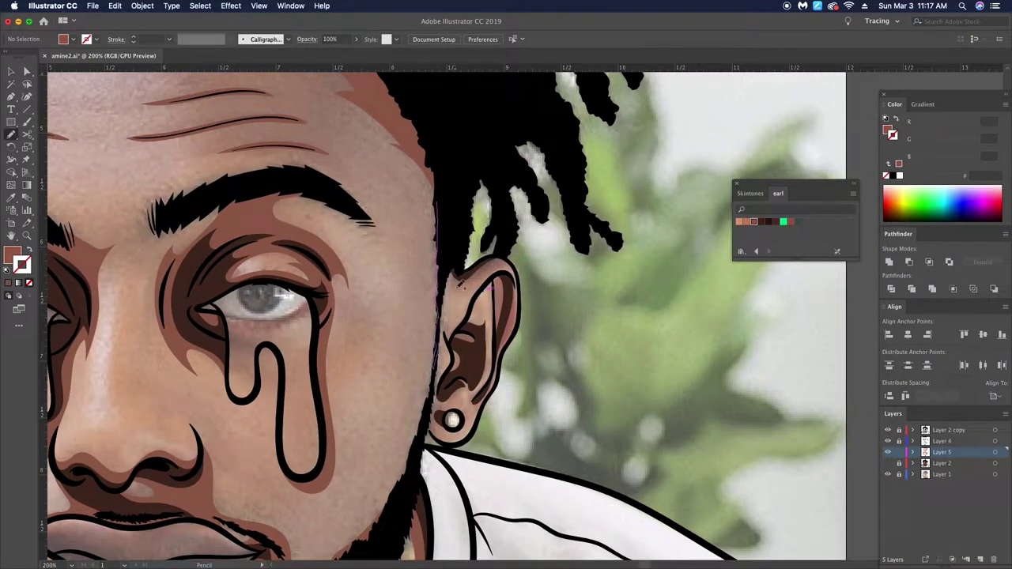
{"action": "key", "text": "a"}
{"action": "scroll", "coordinate": [582, 412], "scroll_direction": "up", "scroll_amount": 2}
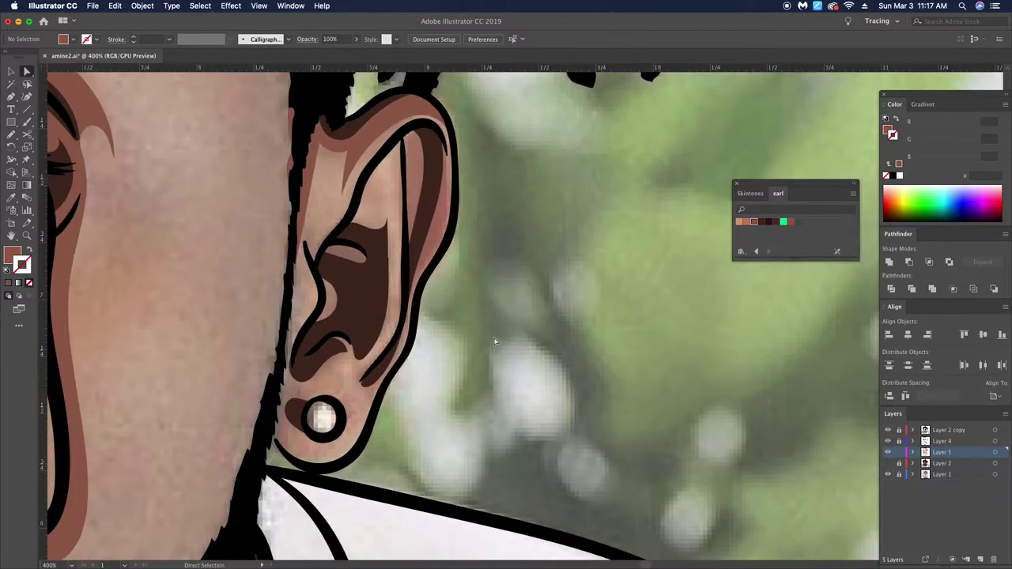
{"action": "scroll", "coordinate": [344, 380], "scroll_direction": "up", "scroll_amount": 1}
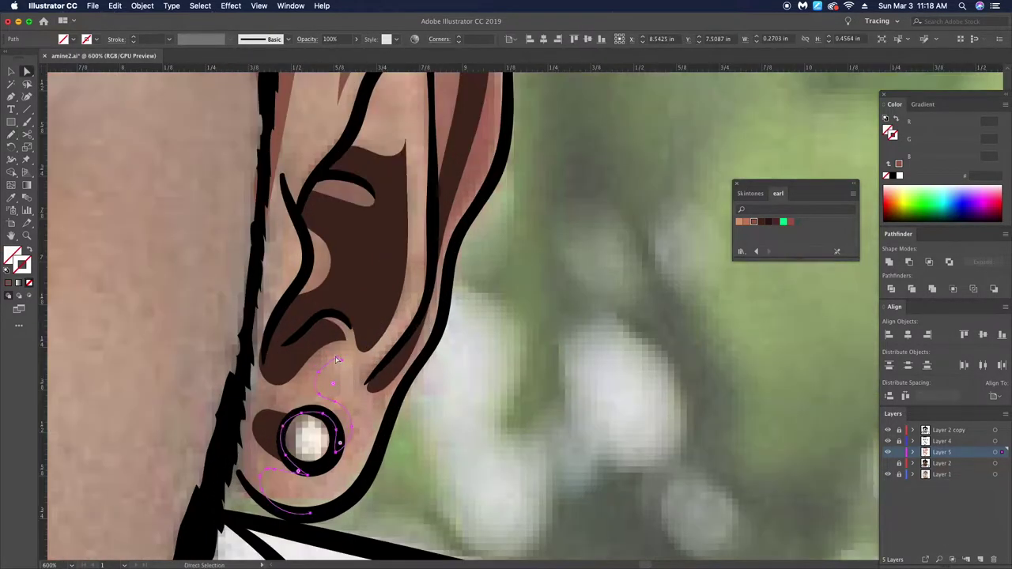
{"action": "left_click_drag", "start_coordinate": [339, 360], "coordinate": [278, 510]}
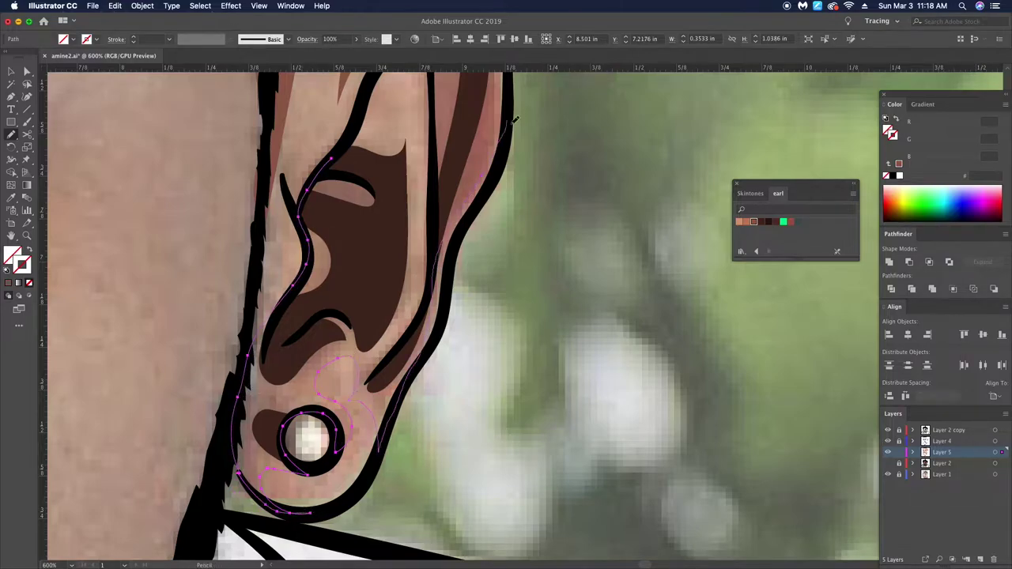
{"action": "scroll", "coordinate": [509, 117], "scroll_direction": "up", "scroll_amount": 3}
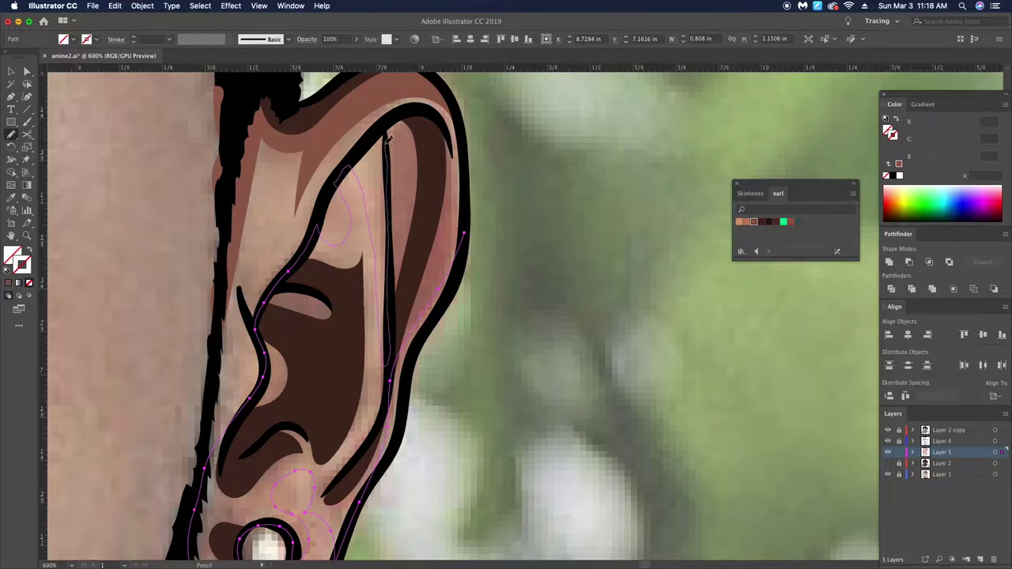
{"action": "left_click_drag", "start_coordinate": [438, 422], "coordinate": [443, 370]}
{"action": "key", "text": "super+minus"}
{"action": "key", "text": "super+shift+a"}
{"action": "key", "text": "a"}
{"action": "key", "text": "super+minus"}
{"action": "key", "text": "super+minus"}
{"action": "key", "text": "super+minus"}
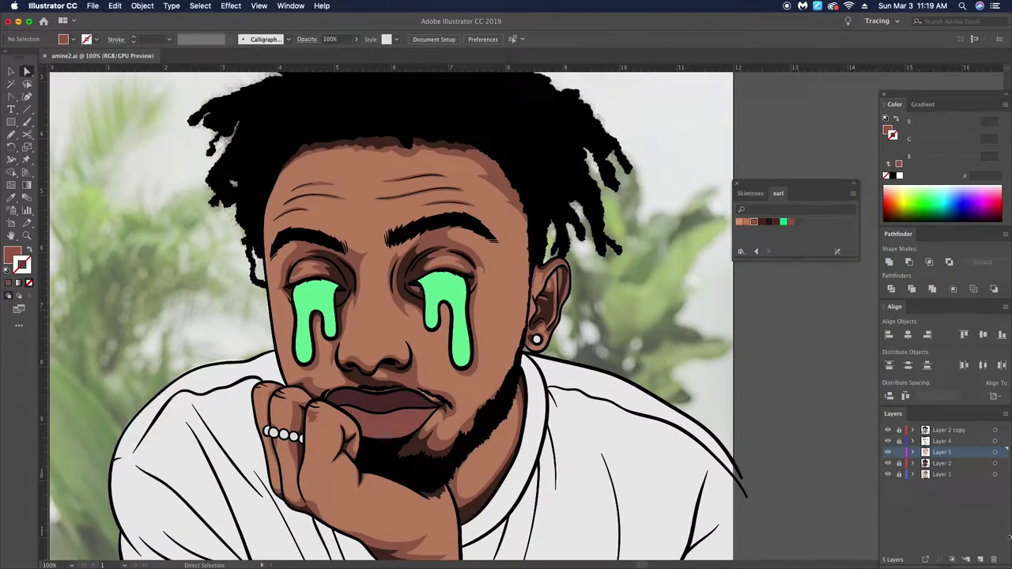
Step: Draw a brown skin shadow under the right tear drip's curve
{"action": "key", "text": "super+equal"}
{"action": "key", "text": "super+equal"}
{"action": "key", "text": "super+equal"}
{"action": "key", "text": "super+equal"}
{"action": "key", "text": "n"}
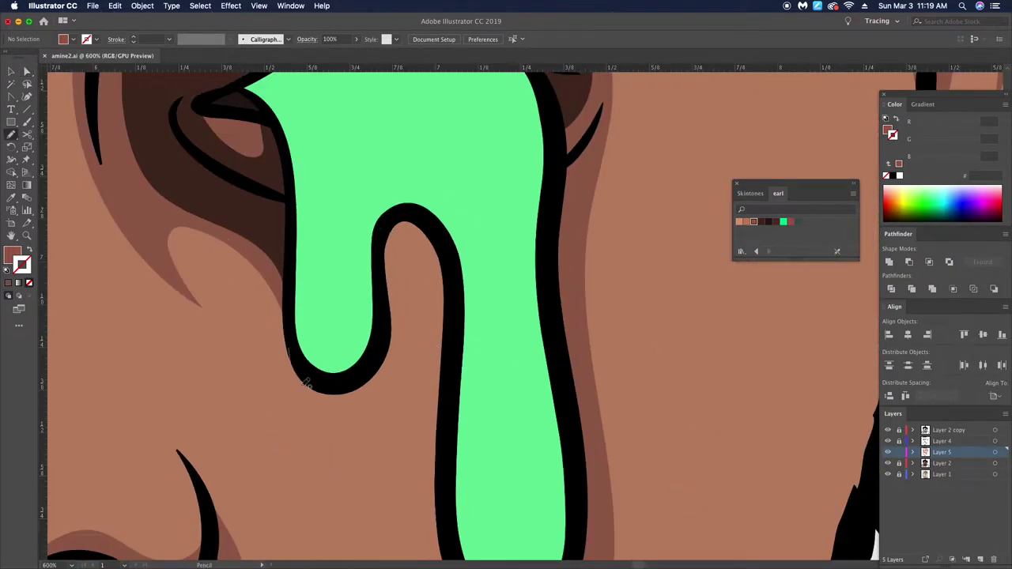
{"action": "left_click_drag", "start_coordinate": [448, 242], "coordinate": [447, 242]}
{"action": "key", "text": "a"}
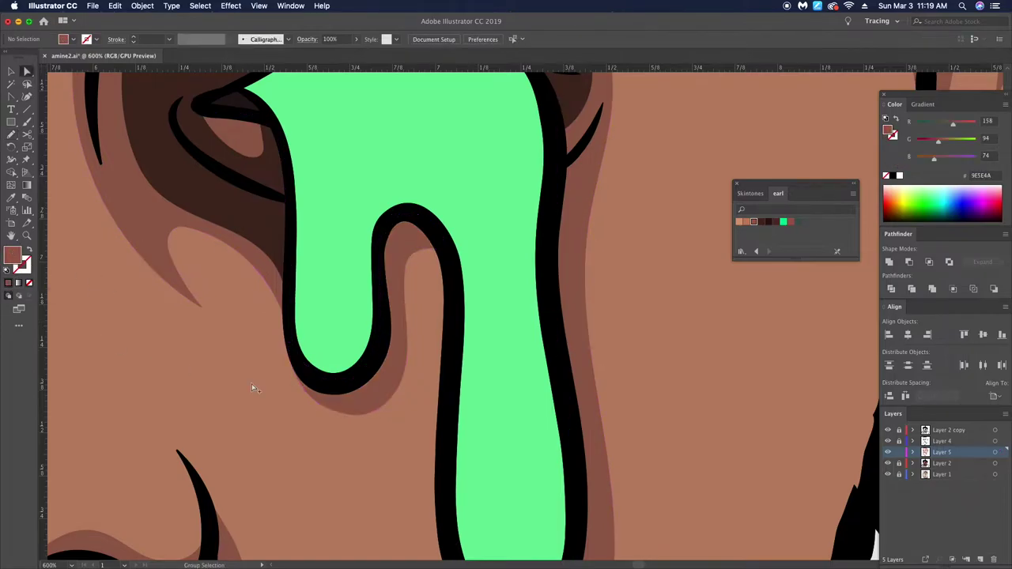
{"action": "key", "text": "super+equal"}
{"action": "key", "text": "super+shift+a"}
{"action": "key", "text": "super+minus"}
{"action": "key", "text": "super+minus"}
{"action": "key", "text": "super+minus"}
{"action": "key", "text": "super+minus"}
{"action": "key", "text": "super+minus"}
{"action": "key", "text": "super+minus"}
{"action": "key", "text": "super+equal"}
{"action": "key", "text": "super+equal"}
{"action": "key", "text": "super+equal"}
{"action": "key", "text": "super+minus"}
Step: Set the fill to dark green 046857 and draw shading along the left drip's left edge
{"action": "double_click", "coordinate": [12, 254]}
{"action": "left_click", "coordinate": [457, 272]}
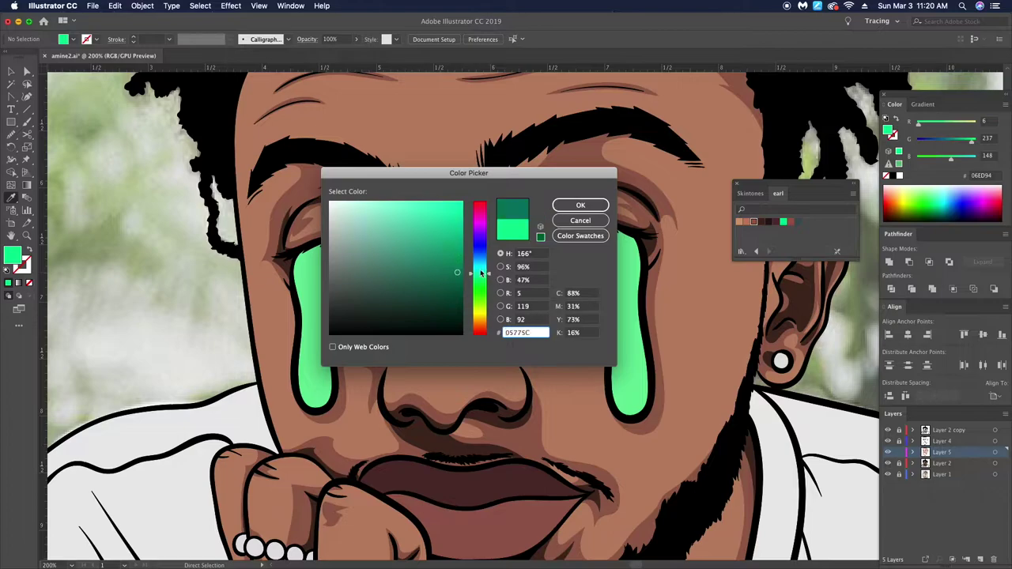
{"action": "key", "text": "Return"}
{"action": "key", "text": "super+equal"}
{"action": "key", "text": "super+equal"}
{"action": "key", "text": "n"}
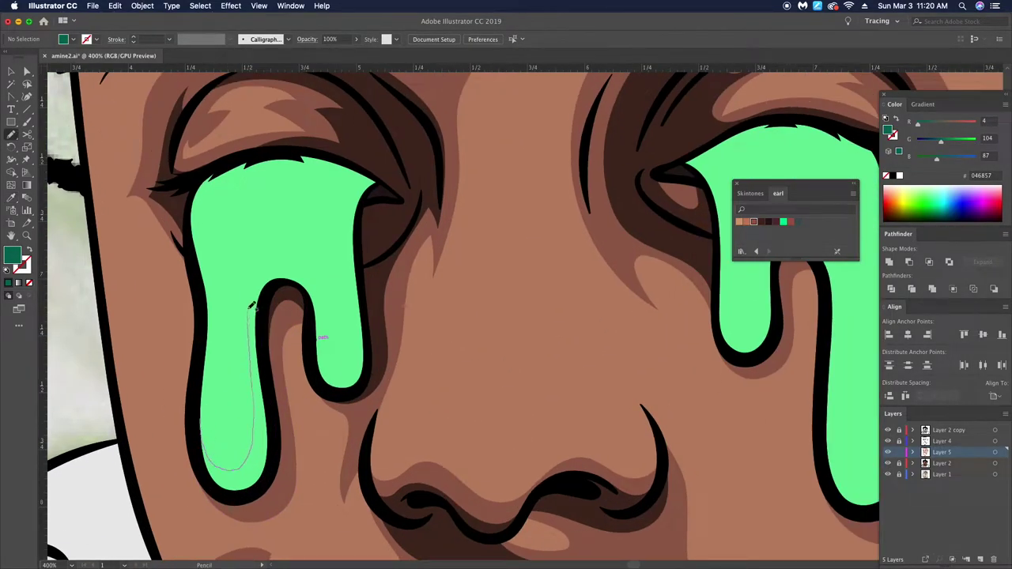
{"action": "left_click_drag", "start_coordinate": [204, 468], "coordinate": [207, 474]}
Step: Adjust the green shading's anchors and handles so it follows the drip edge
{"action": "key", "text": "super+equal"}
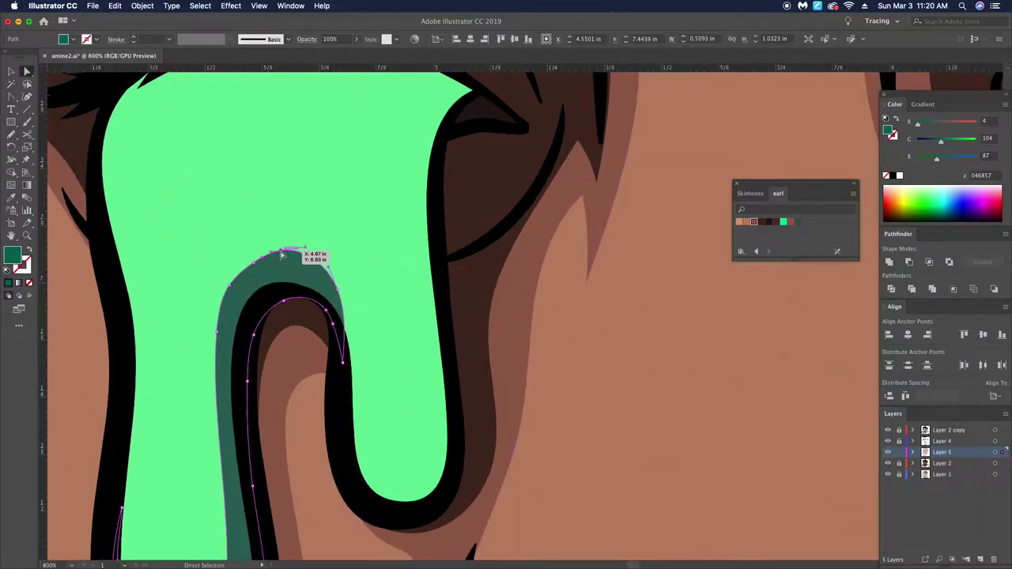
{"action": "key", "text": "super+equal"}
{"action": "key", "text": "a"}
{"action": "left_click_drag", "start_coordinate": [360, 336], "coordinate": [355, 199]}
{"action": "scroll", "coordinate": [273, 354], "scroll_direction": "down", "scroll_amount": 10}
{"action": "left_click", "coordinate": [297, 308]}
{"action": "left_click_drag", "start_coordinate": [303, 237], "coordinate": [302, 186]}
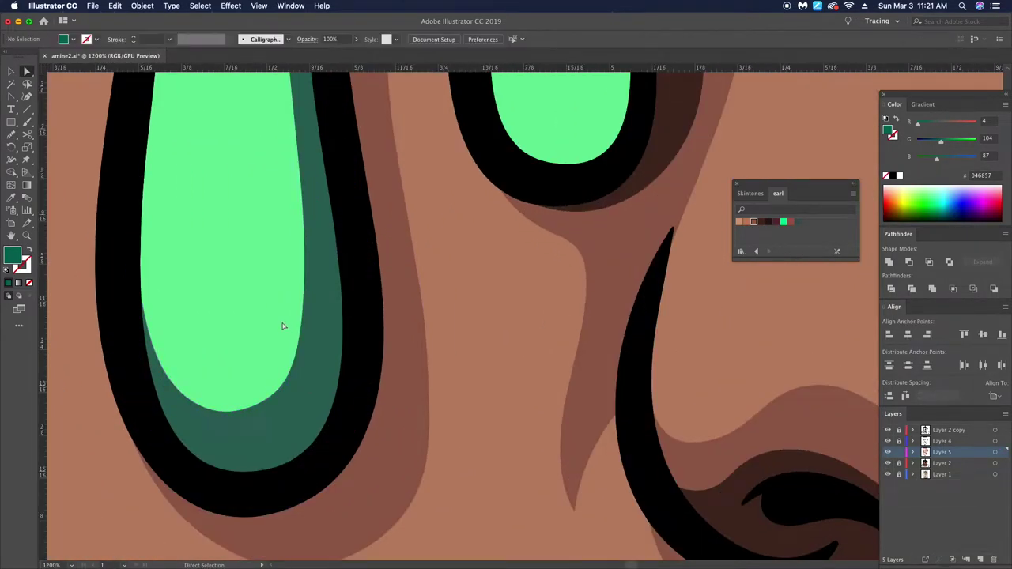
{"action": "scroll", "coordinate": [282, 323], "scroll_direction": "up", "scroll_amount": 2}
{"action": "left_click_drag", "start_coordinate": [305, 343], "coordinate": [306, 363]}
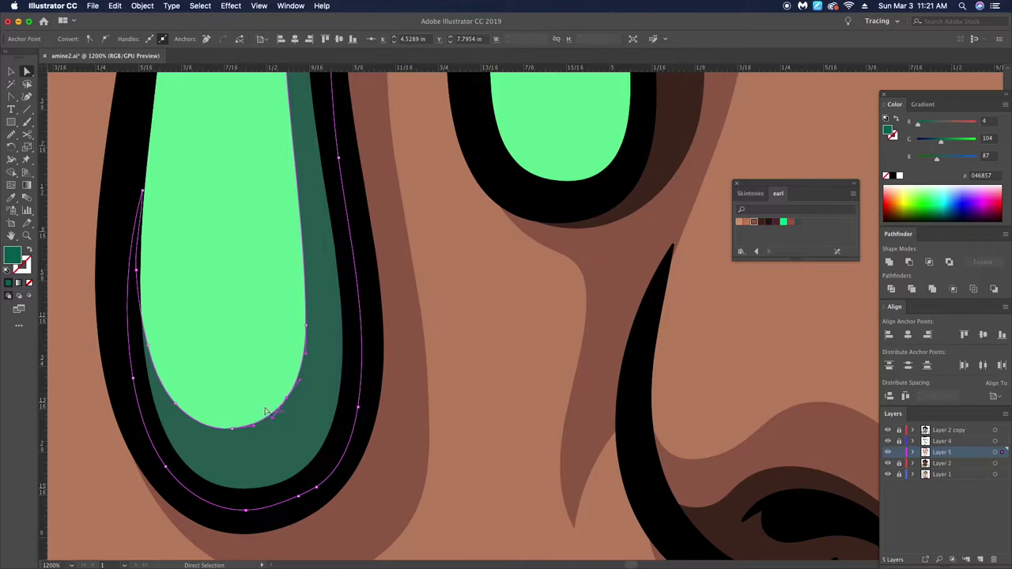
{"action": "key", "text": "super+shift+a"}
{"action": "key", "text": "super+minus"}
{"action": "key", "text": "super+minus"}
{"action": "key", "text": "super+minus"}
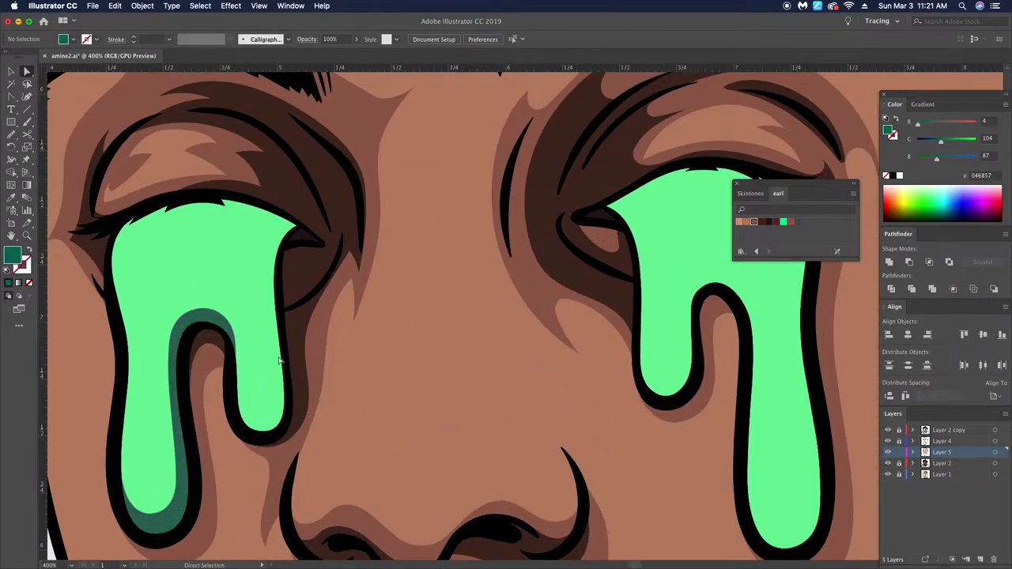
Step: Add dark green shading along the left drip's inner right edge and fit its anchors
{"action": "key", "text": "n"}
{"action": "key", "text": "super+plus"}
{"action": "left_click_drag", "start_coordinate": [269, 374], "coordinate": [304, 243]}
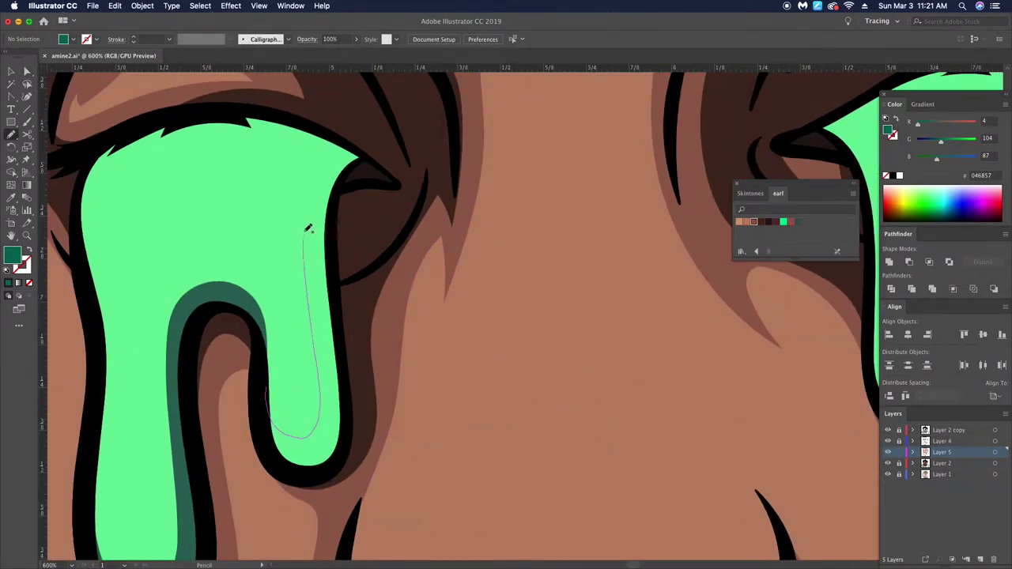
{"action": "left_click_drag", "start_coordinate": [342, 320], "coordinate": [272, 379]}
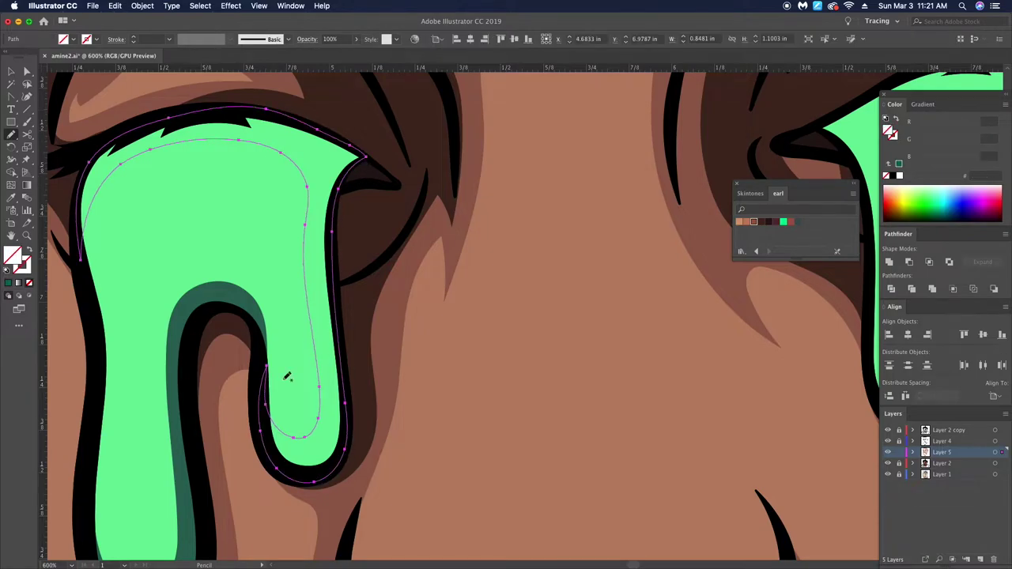
{"action": "key", "text": "super+plus"}
{"action": "key", "text": "a"}
{"action": "key", "text": "super+plus"}
{"action": "left_click_drag", "start_coordinate": [299, 126], "coordinate": [299, 128]}
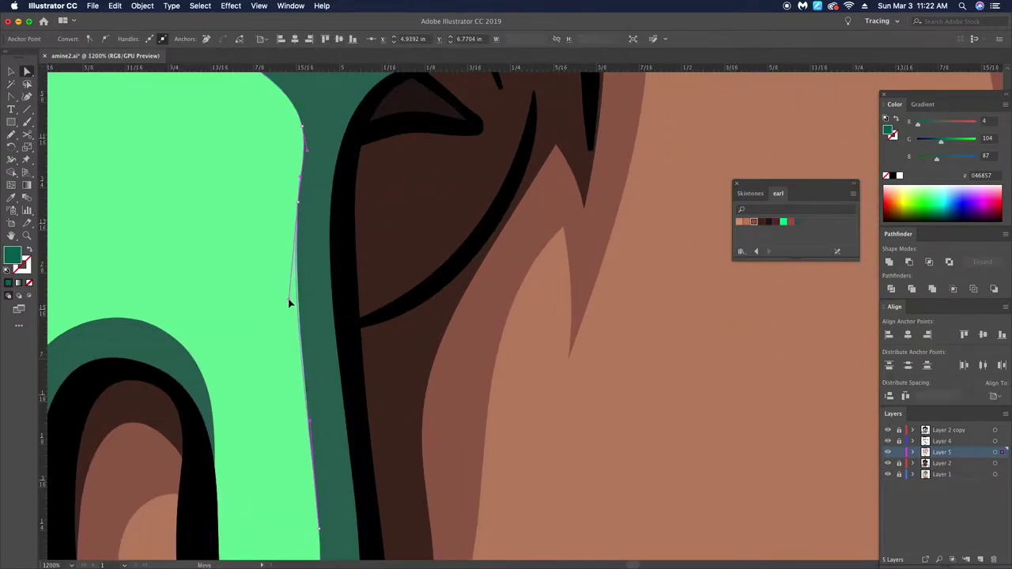
{"action": "scroll", "coordinate": [289, 298], "scroll_direction": "down", "scroll_amount": 5}
{"action": "scroll", "coordinate": [271, 423], "scroll_direction": "up", "scroll_amount": 1, "text": "alt"}
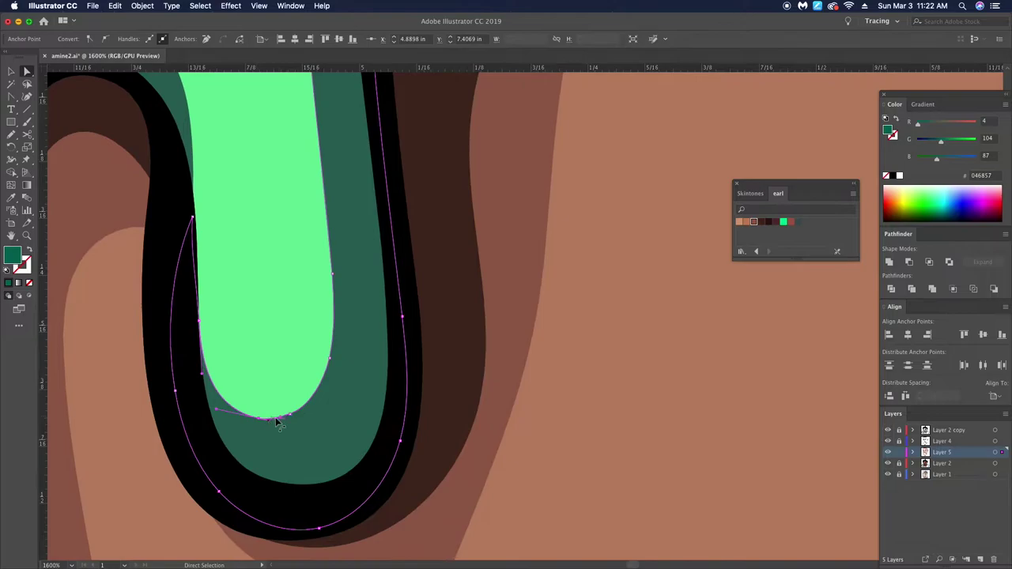
{"action": "scroll", "coordinate": [271, 422], "scroll_direction": "up", "scroll_amount": 3, "text": "alt"}
{"action": "scroll", "coordinate": [357, 402], "scroll_direction": "down", "scroll_amount": 5, "text": "alt"}
{"action": "scroll", "coordinate": [323, 389], "scroll_direction": "down", "scroll_amount": 1, "text": "alt"}
{"action": "scroll", "coordinate": [317, 394], "scroll_direction": "up", "scroll_amount": 3, "text": "alt"}
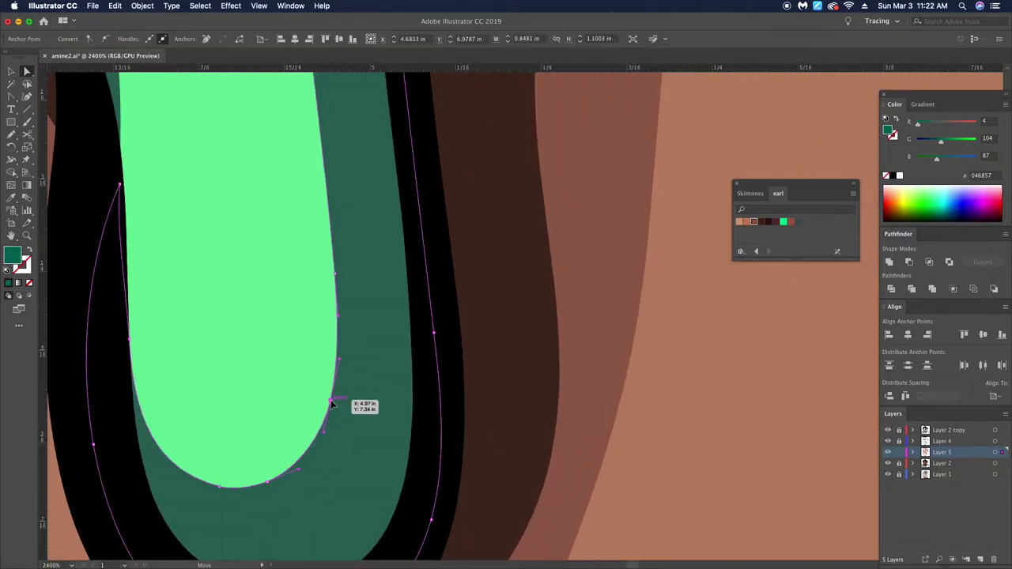
{"action": "scroll", "coordinate": [335, 401], "scroll_direction": "down", "scroll_amount": 1, "text": "alt"}
{"action": "scroll", "coordinate": [311, 468], "scroll_direction": "up", "scroll_amount": 2, "text": "alt"}
{"action": "scroll", "coordinate": [307, 475], "scroll_direction": "down", "scroll_amount": 8, "text": "alt"}
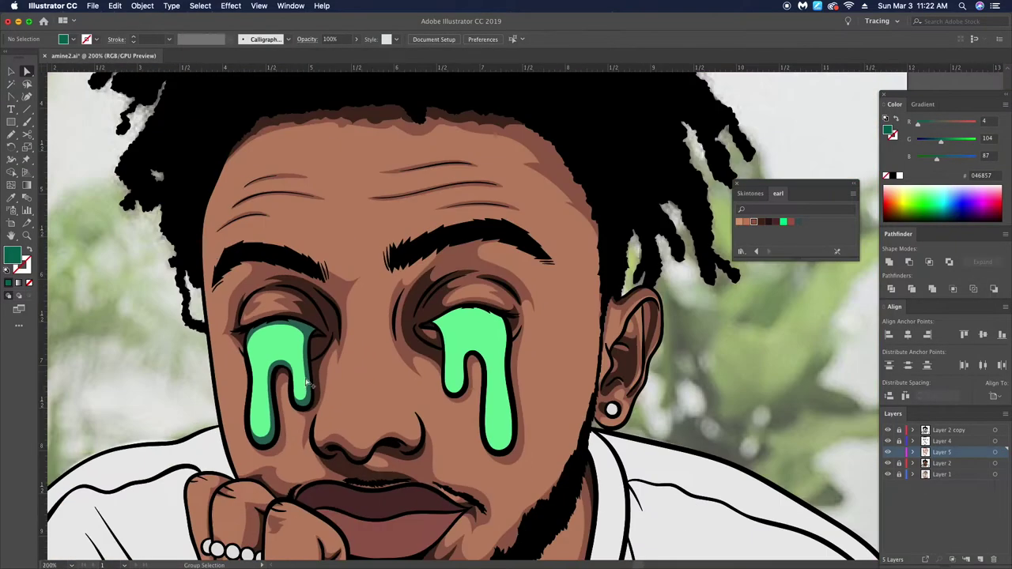
Step: Draw dark green shading inside the right drip's inner curve and pull its anchor down-left
{"action": "scroll", "coordinate": [316, 332], "scroll_direction": "up", "scroll_amount": 4, "text": "alt"}
{"action": "scroll", "coordinate": [269, 395], "scroll_direction": "up", "scroll_amount": 2, "text": "alt"}
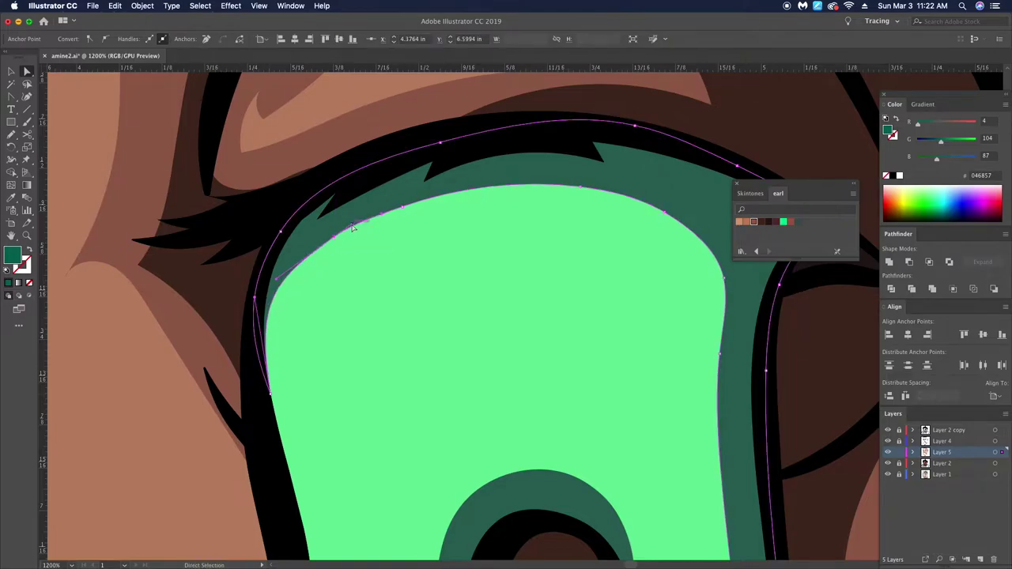
{"action": "scroll", "coordinate": [335, 261], "scroll_direction": "down", "scroll_amount": 5, "text": "alt"}
{"action": "key", "text": "ctrl+shift+a"}
{"action": "scroll", "coordinate": [435, 320], "scroll_direction": "up", "scroll_amount": 2, "text": "alt"}
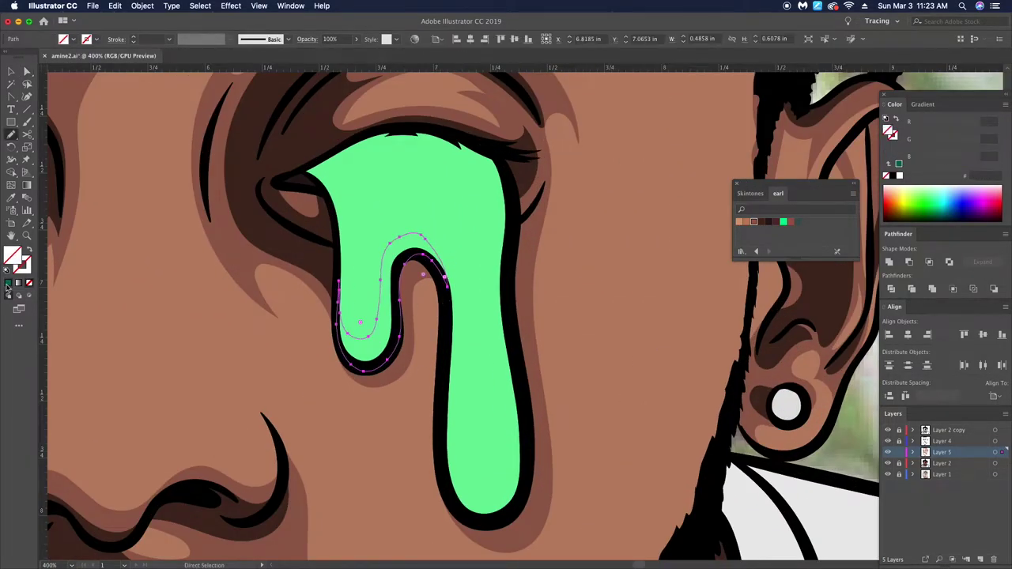
{"action": "left_click_drag", "start_coordinate": [405, 303], "coordinate": [442, 286]}
{"action": "scroll", "coordinate": [424, 242], "scroll_direction": "up", "scroll_amount": 1, "text": "alt"}
{"action": "key", "text": "a"}
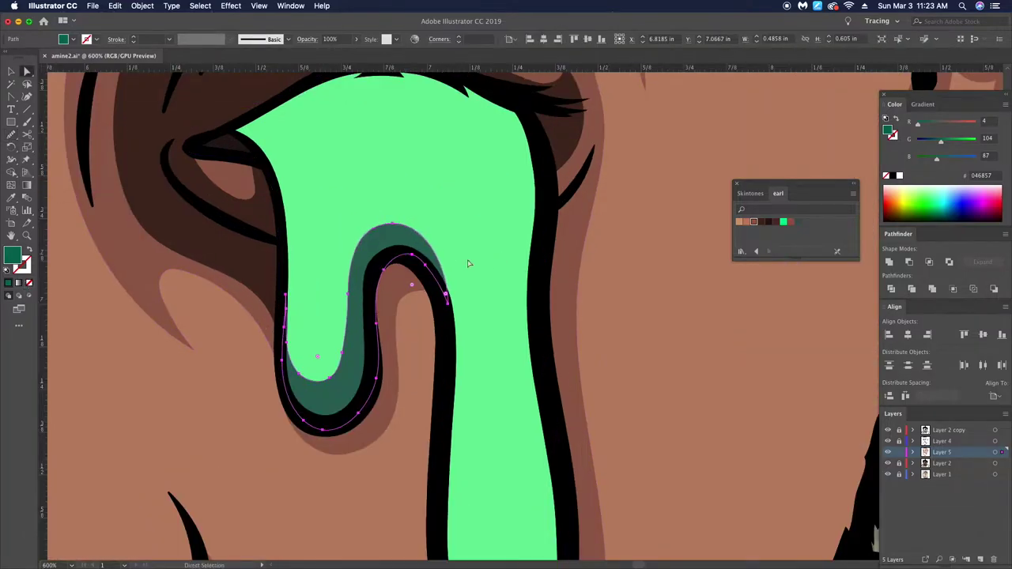
{"action": "scroll", "coordinate": [406, 234], "scroll_direction": "up", "scroll_amount": 1, "text": "alt"}
{"action": "scroll", "coordinate": [326, 383], "scroll_direction": "up", "scroll_amount": 1, "text": "alt"}
{"action": "left_click_drag", "start_coordinate": [327, 384], "coordinate": [305, 444]}
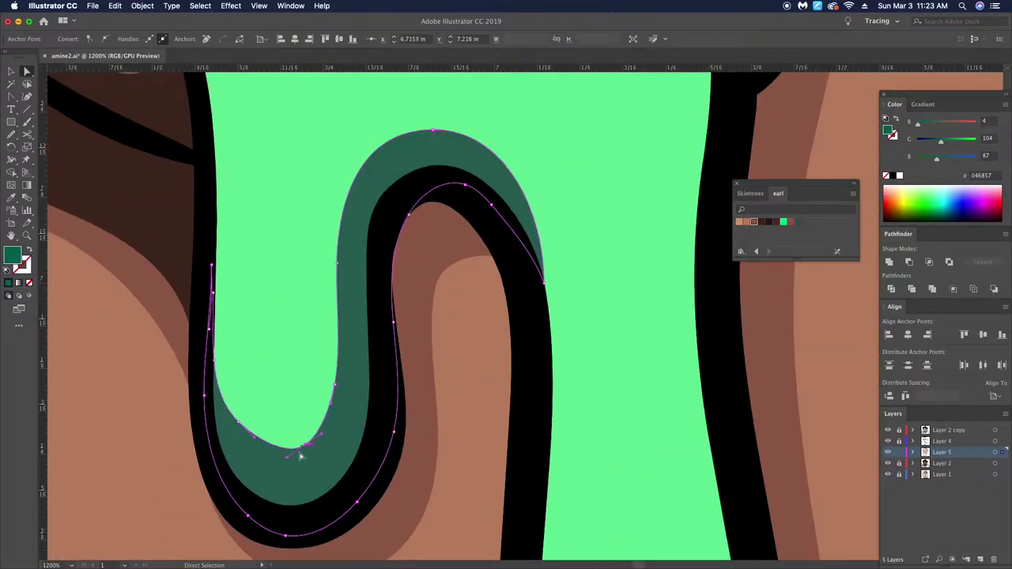
Step: Reshape a curve handle of the long dark green shading along the right drip's edge
{"action": "scroll", "coordinate": [328, 440], "scroll_direction": "down", "scroll_amount": 4, "text": "alt"}
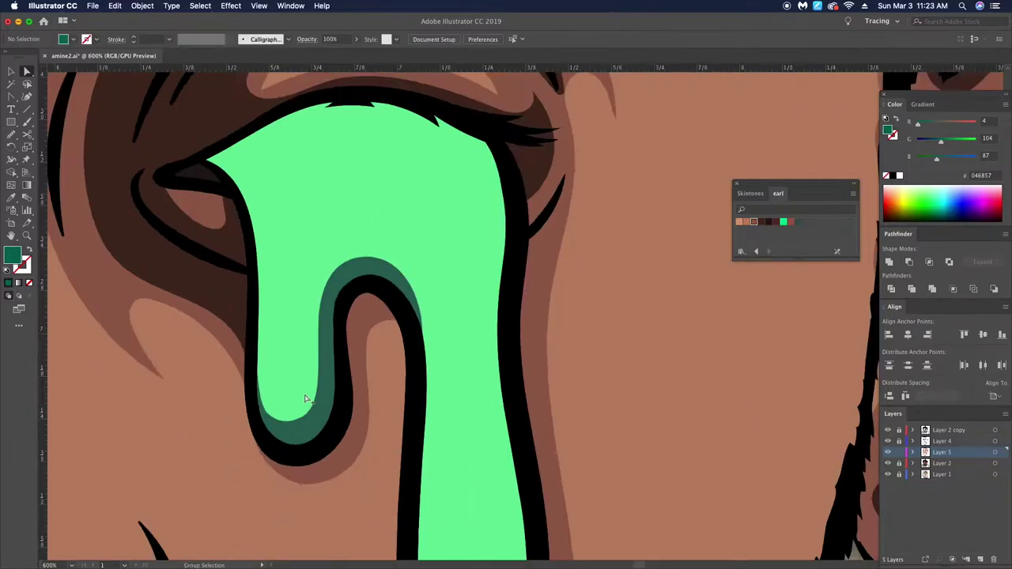
{"action": "scroll", "coordinate": [307, 402], "scroll_direction": "up", "scroll_amount": 5, "text": "alt"}
{"action": "scroll", "coordinate": [177, 370], "scroll_direction": "down", "scroll_amount": 4, "text": "alt"}
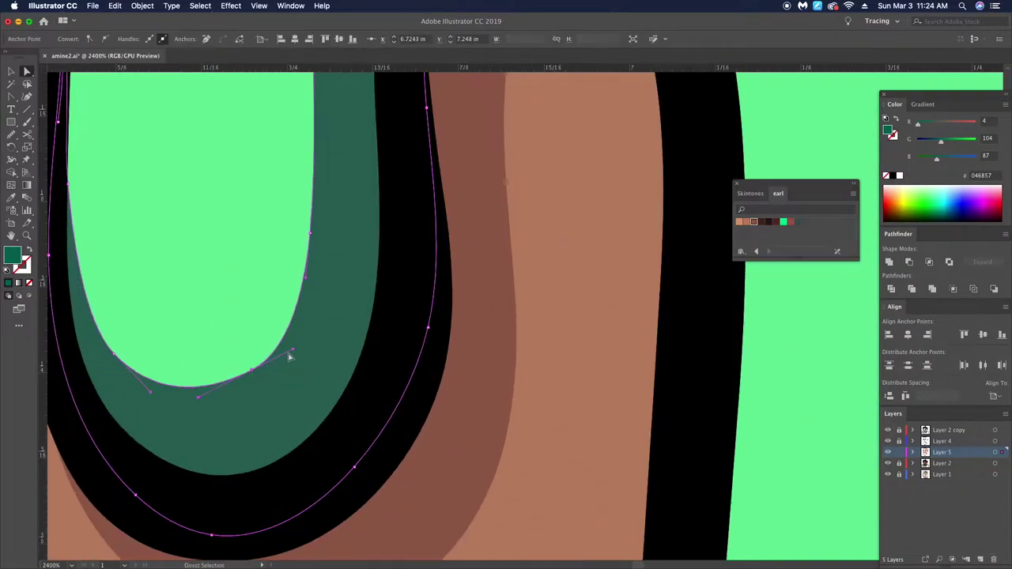
{"action": "scroll", "coordinate": [284, 355], "scroll_direction": "down", "scroll_amount": 4, "text": "alt"}
{"action": "key", "text": "super+shift+a"}
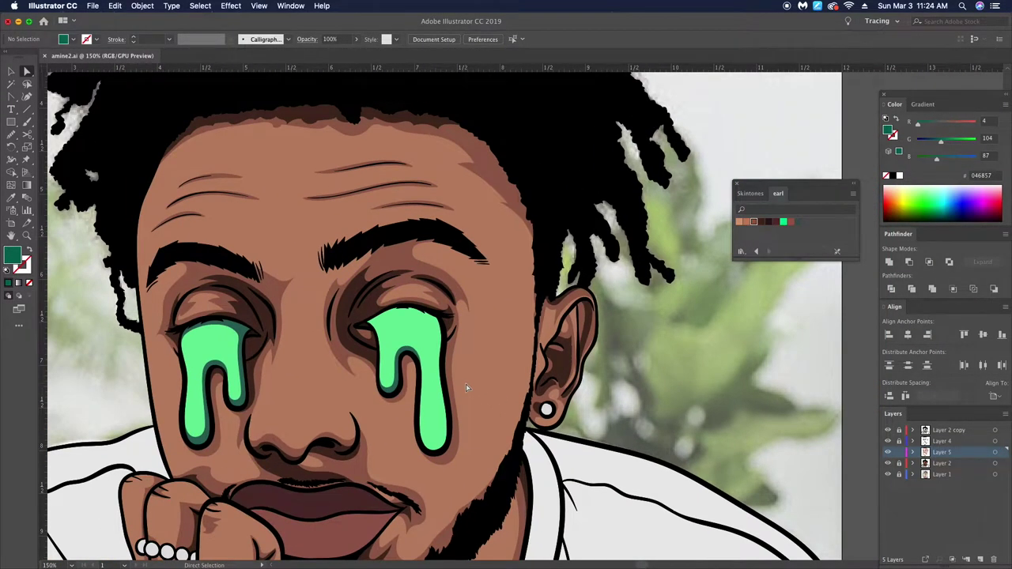
{"action": "scroll", "coordinate": [467, 387], "scroll_direction": "up", "scroll_amount": 4, "text": "alt"}
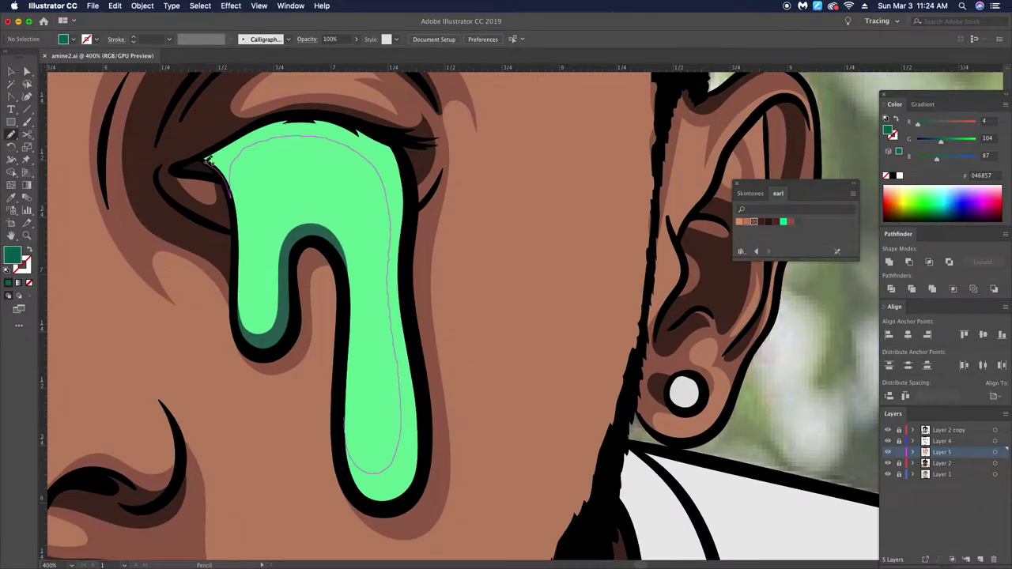
{"action": "key", "text": "a"}
{"action": "scroll", "coordinate": [395, 460], "scroll_direction": "up", "scroll_amount": 4, "text": "alt"}
{"action": "left_click", "coordinate": [379, 492]}
{"action": "left_click_drag", "start_coordinate": [387, 505], "coordinate": [430, 357]}
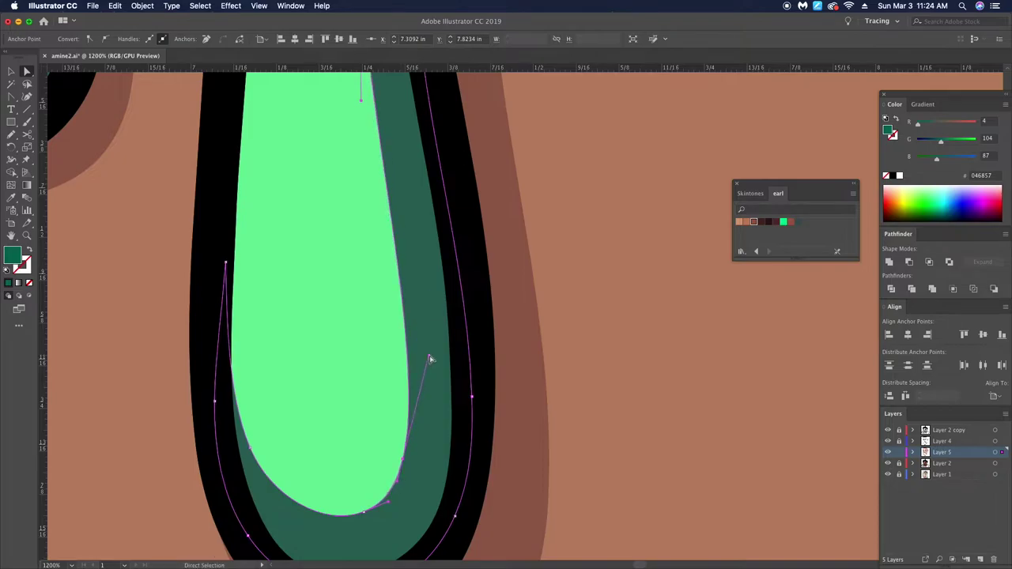
{"action": "scroll", "coordinate": [413, 398], "scroll_direction": "down", "scroll_amount": 2, "text": "alt"}
{"action": "key", "text": "super+shift+a"}
Step: Adjust the top anchor of the shading, then zoom out to the whole illustration
{"action": "scroll", "coordinate": [417, 437], "scroll_direction": "up", "scroll_amount": 2, "text": "alt"}
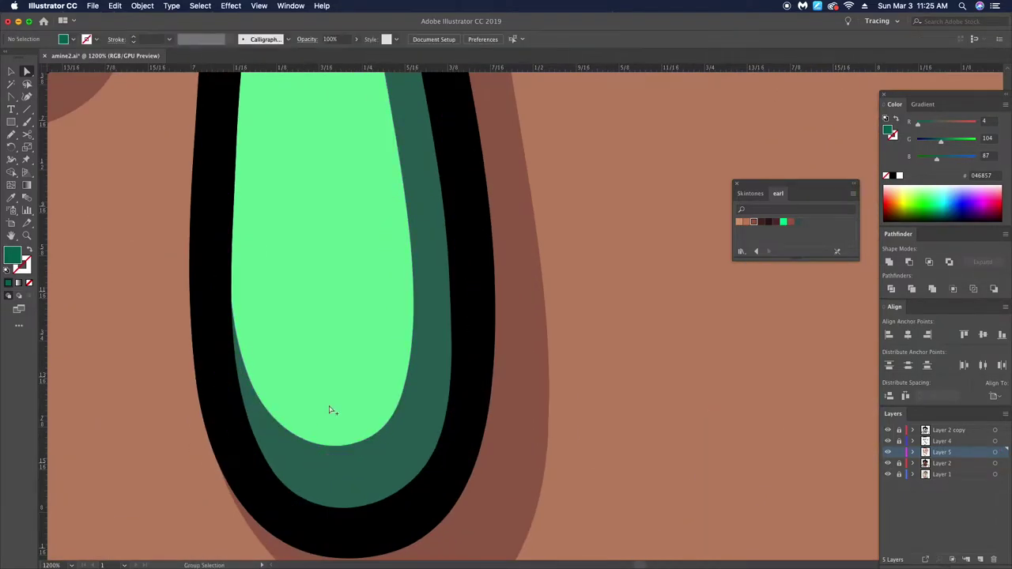
{"action": "scroll", "coordinate": [375, 305], "scroll_direction": "up", "scroll_amount": 5}
{"action": "left_click", "coordinate": [330, 149]}
{"action": "scroll", "coordinate": [237, 162], "scroll_direction": "down", "scroll_amount": 1, "text": "alt"}
{"action": "scroll", "coordinate": [219, 166], "scroll_direction": "up", "scroll_amount": 3, "text": "alt"}
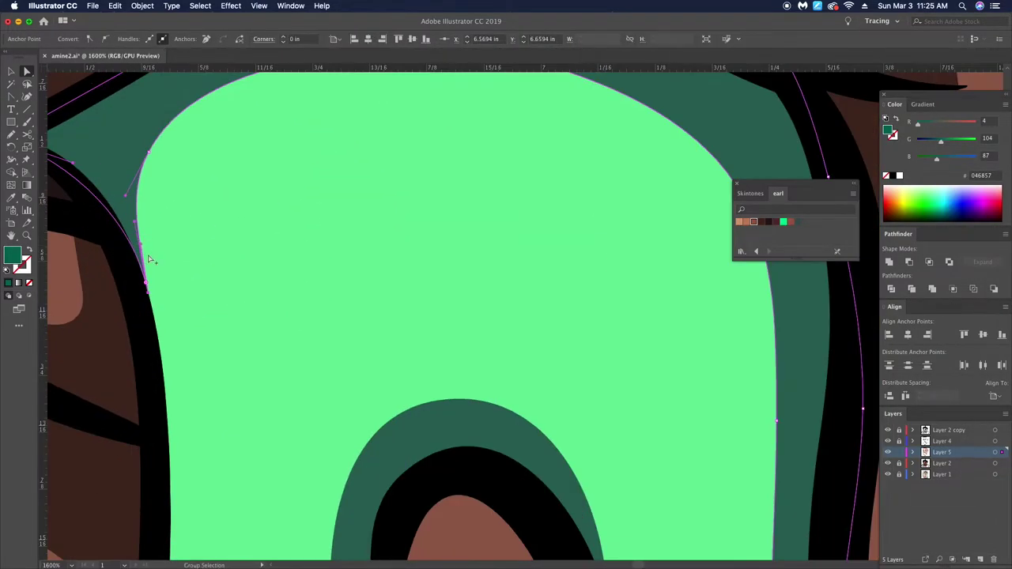
{"action": "scroll", "coordinate": [148, 157], "scroll_direction": "down", "scroll_amount": 2, "text": "alt"}
{"action": "scroll", "coordinate": [718, 294], "scroll_direction": "down", "scroll_amount": 2, "text": "alt"}
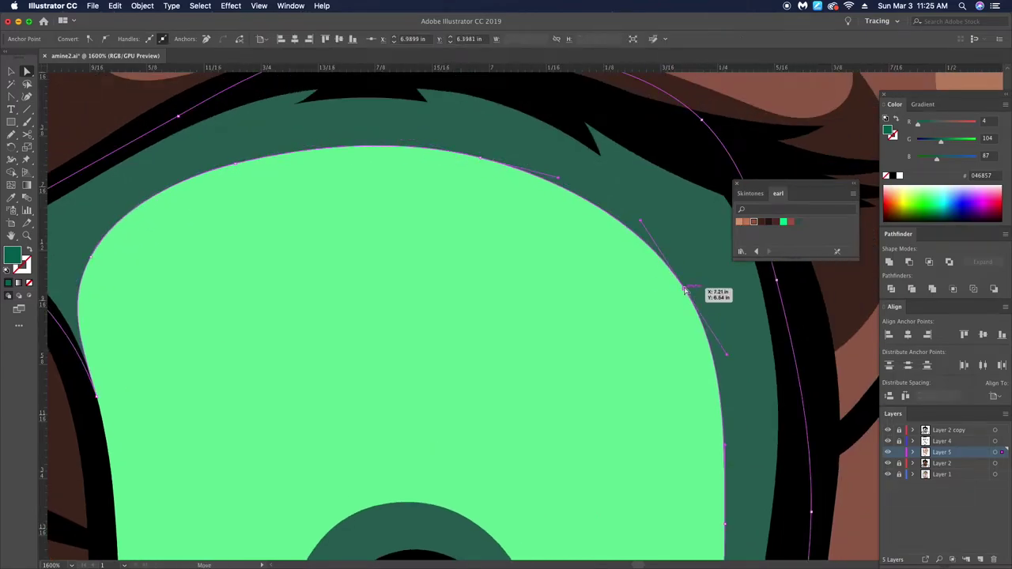
{"action": "key", "text": "super+1"}
{"action": "key", "text": "super+shift+a"}
{"action": "scroll", "coordinate": [674, 331], "scroll_direction": "up", "scroll_amount": 3, "text": "alt"}
{"action": "double_click", "coordinate": [11, 254]}
Step: Set the fill to grey 959799 and draw a highlight inside the earring
{"action": "type", "text": "959799"}
{"action": "key", "text": "Return"}
{"action": "scroll", "coordinate": [546, 324], "scroll_direction": "up", "scroll_amount": 2, "text": "alt"}
{"action": "key", "text": "n"}
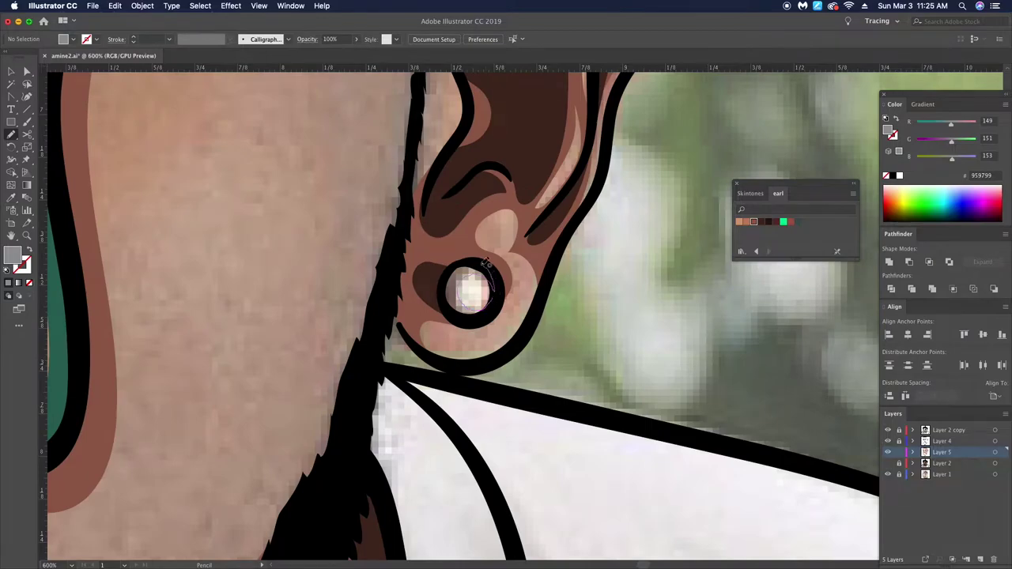
{"action": "left_click_drag", "start_coordinate": [486, 260], "coordinate": [473, 310]}
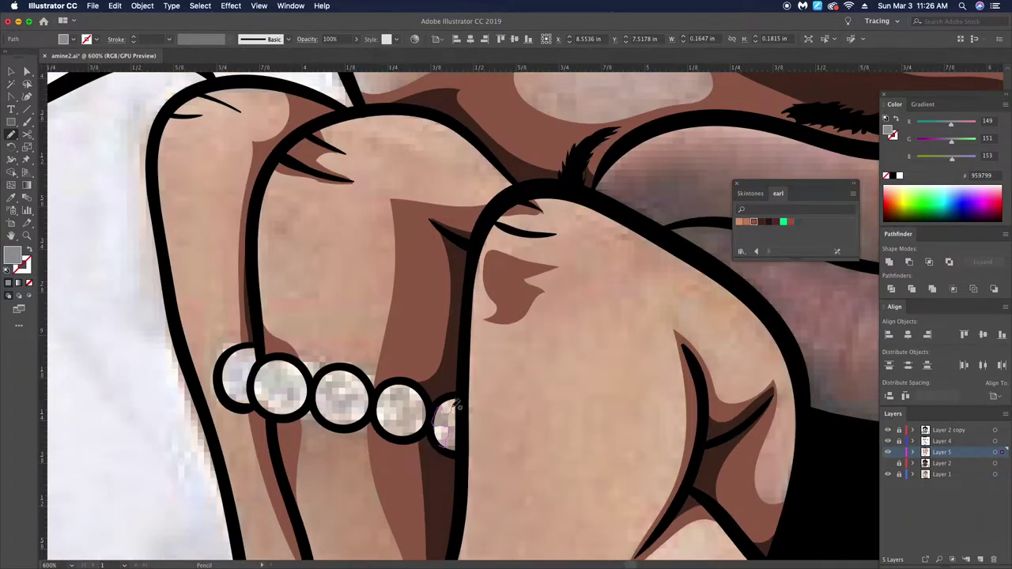
Step: Add grey 959799 shading shapes to the ring's pearl beads, matching the grey by sampling
{"action": "left_click_drag", "start_coordinate": [457, 405], "coordinate": [442, 449]}
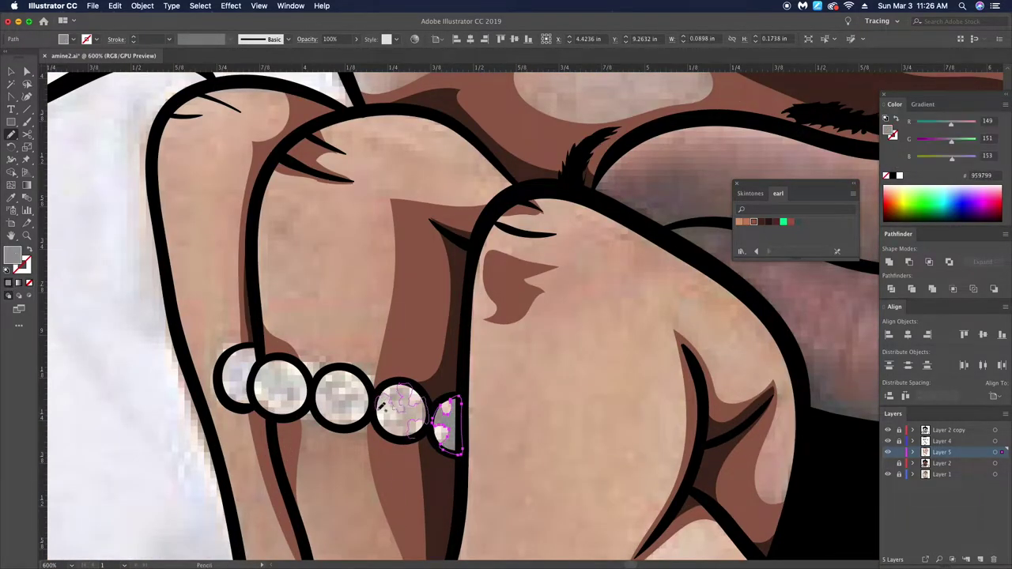
{"action": "key", "text": "i"}
{"action": "left_click", "coordinate": [355, 372]}
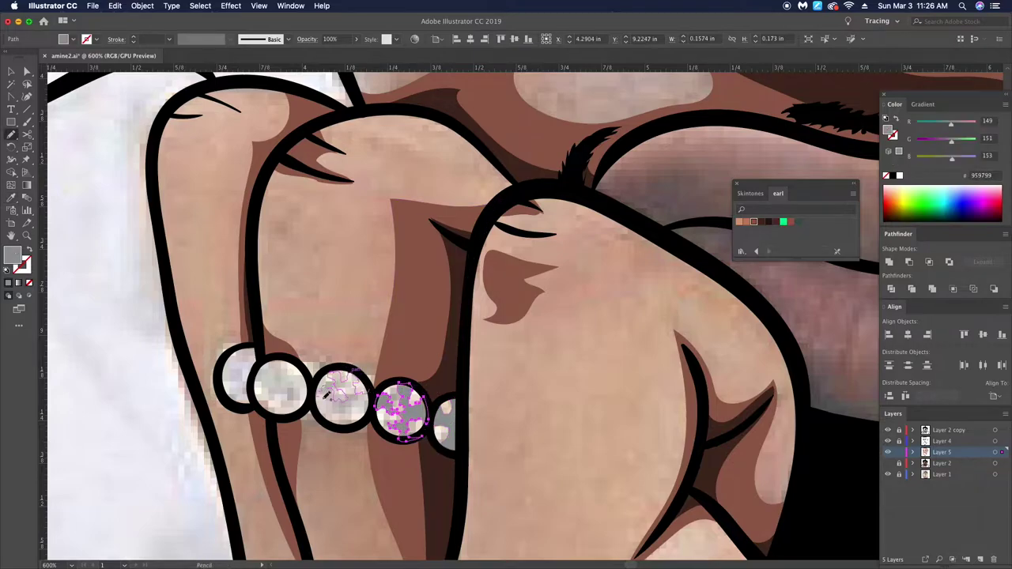
{"action": "left_click", "coordinate": [359, 399], "text": "super"}
{"action": "scroll", "coordinate": [316, 396], "scroll_direction": "left", "scroll_amount": 3}
{"action": "scroll", "coordinate": [316, 395], "scroll_direction": "up", "scroll_amount": 2}
{"action": "key", "text": "n"}
{"action": "left_click_drag", "start_coordinate": [257, 404], "coordinate": [285, 381]}
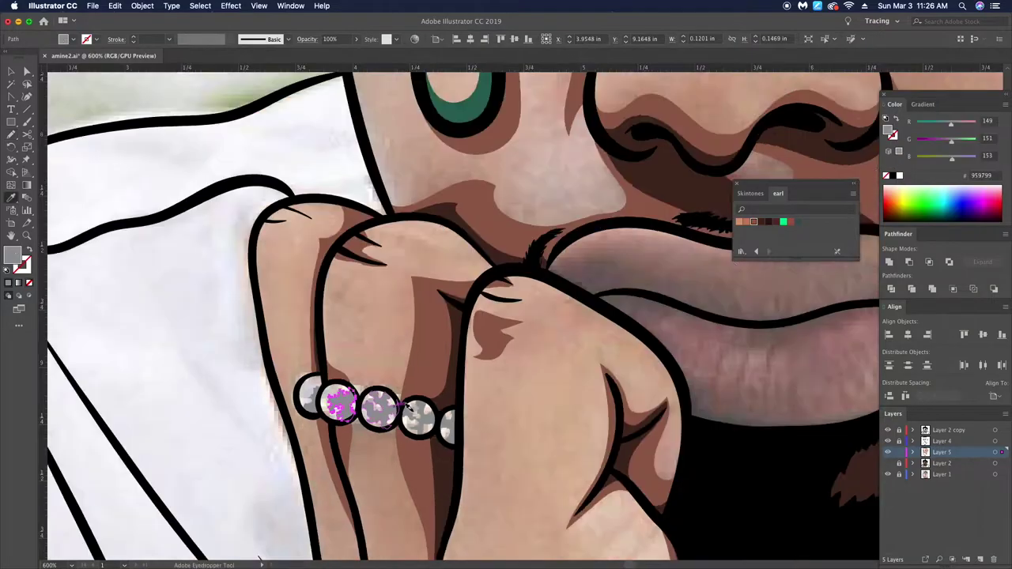
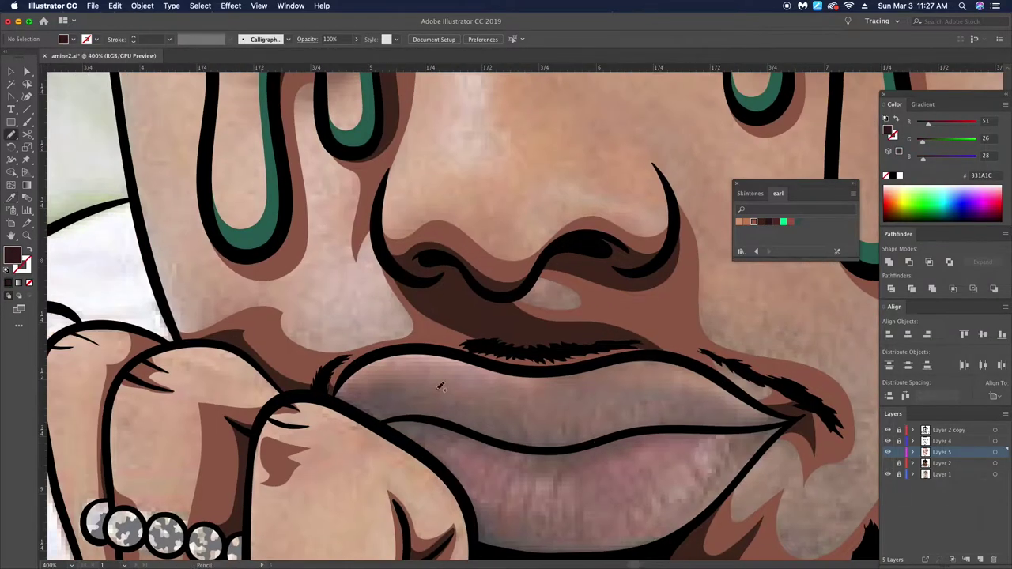
Step: Draw a shadow shape along the lip and fill it dark red-brown 6B3232
{"action": "left_click_drag", "start_coordinate": [423, 416], "coordinate": [340, 400]}
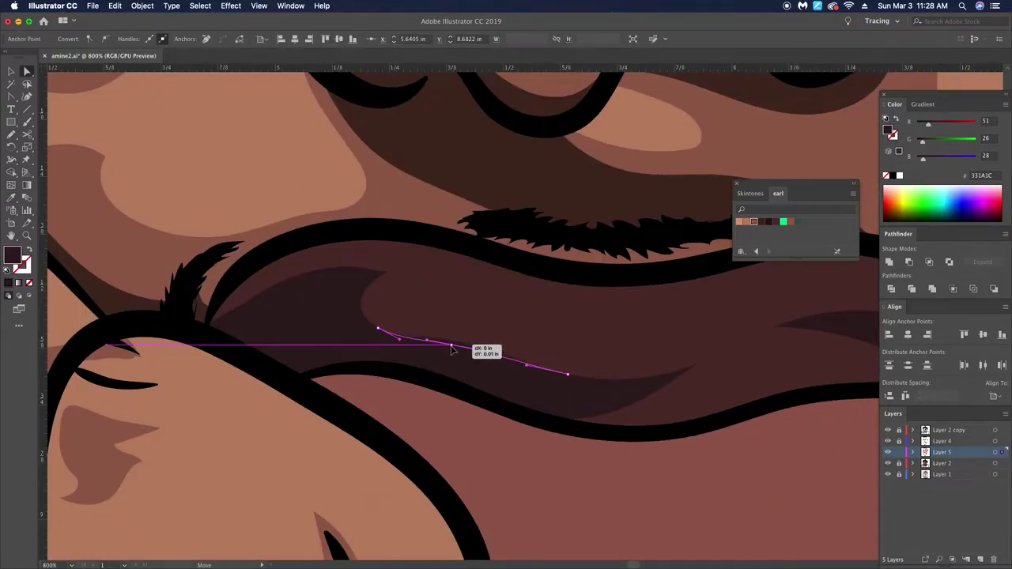
{"action": "scroll", "coordinate": [431, 318], "scroll_direction": "up", "scroll_amount": 3}
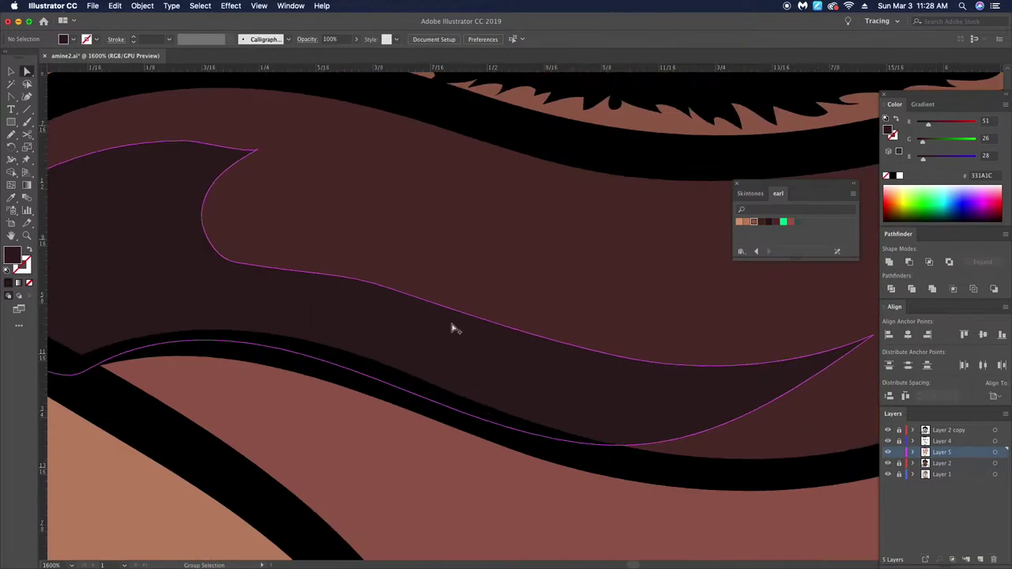
{"action": "scroll", "coordinate": [451, 330], "scroll_direction": "down", "scroll_amount": 1}
{"action": "left_click", "coordinate": [511, 304]}
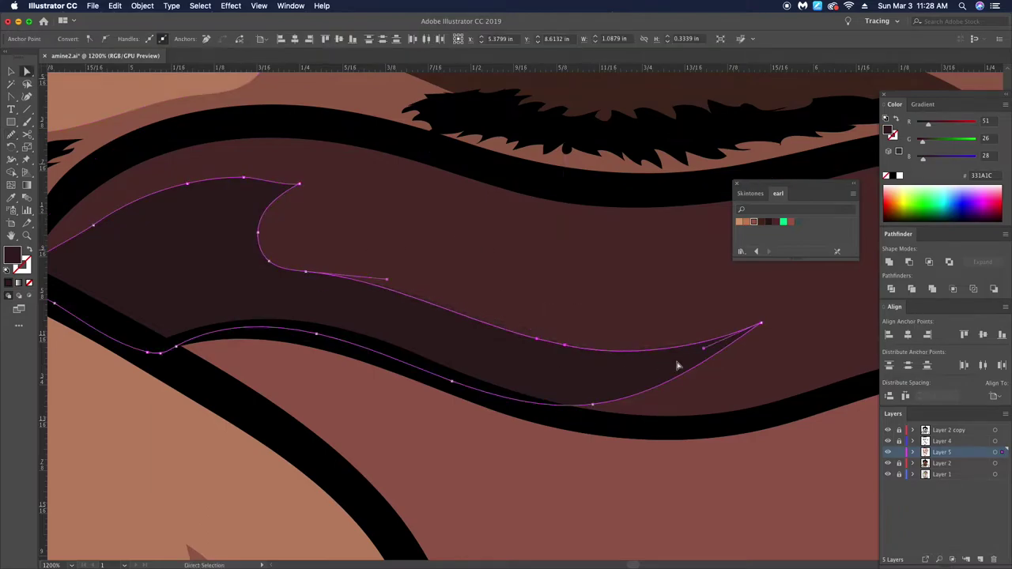
{"action": "left_click_drag", "start_coordinate": [400, 265], "coordinate": [400, 279]}
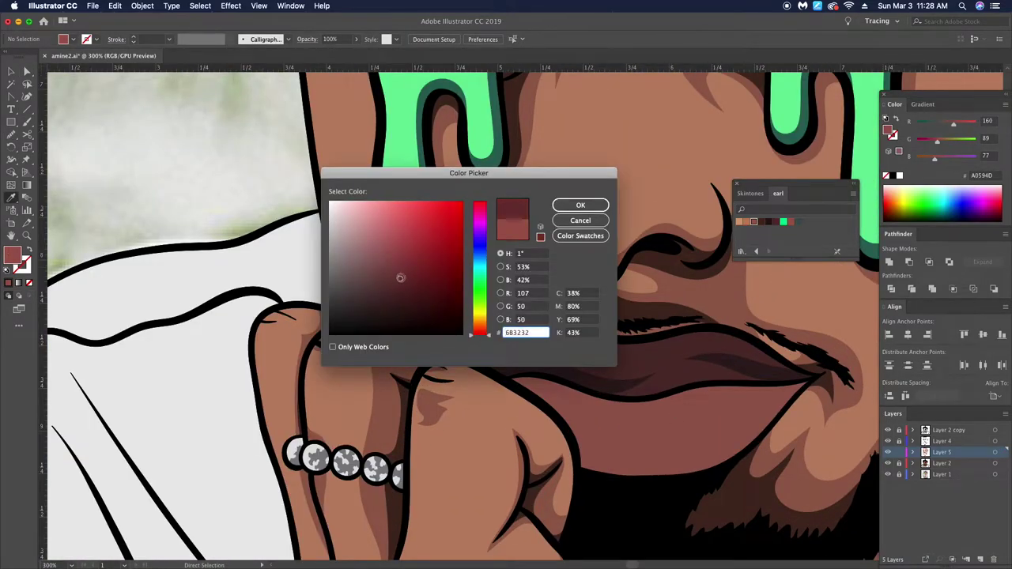
{"action": "key", "text": "Return"}
Step: Draw a second dark shadow shape along the lower lip, then fit the portrait in view
{"action": "scroll", "coordinate": [703, 423], "scroll_direction": "up", "scroll_amount": 3}
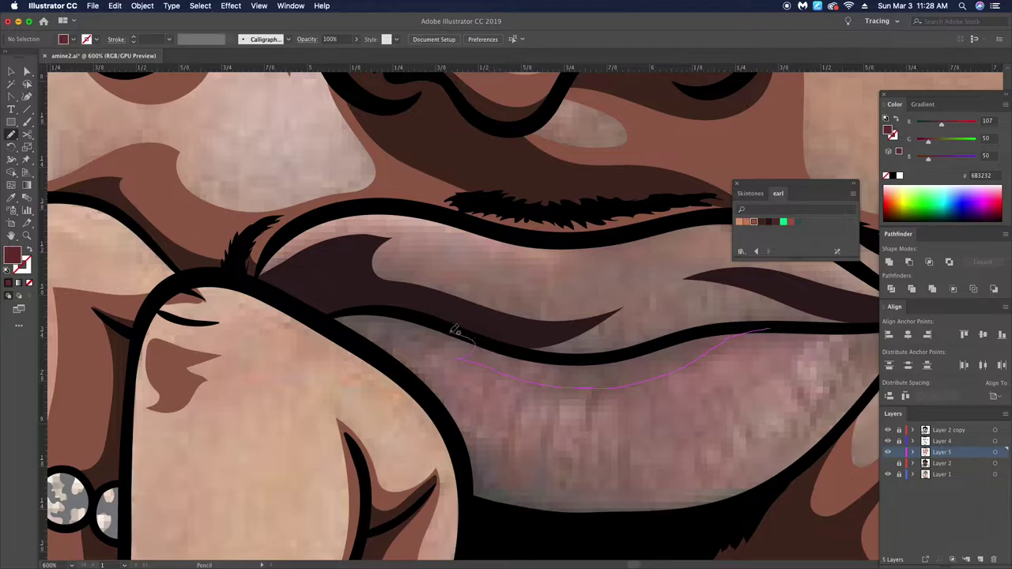
{"action": "left_click_drag", "start_coordinate": [463, 333], "coordinate": [438, 411]}
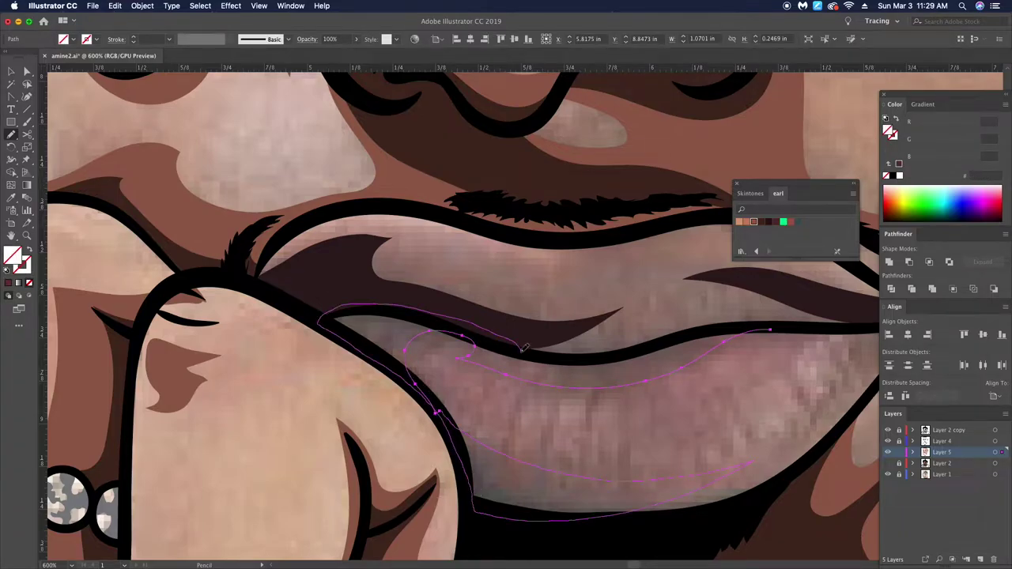
{"action": "key", "text": "ctrl+shift+a"}
{"action": "key", "text": "ctrl+0"}
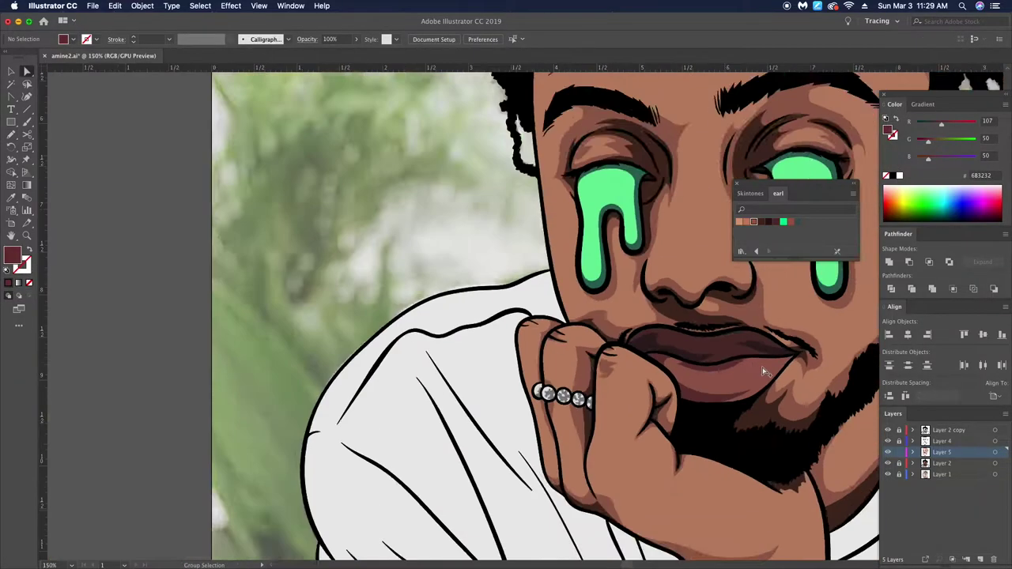
{"action": "scroll", "coordinate": [551, 331], "scroll_direction": "up", "scroll_amount": 5}
Step: Refine the right eye's green drip outline with Direct Selection
{"action": "key", "text": "a"}
{"action": "left_click", "coordinate": [524, 294]}
{"action": "scroll", "coordinate": [520, 267], "scroll_direction": "up", "scroll_amount": 3}
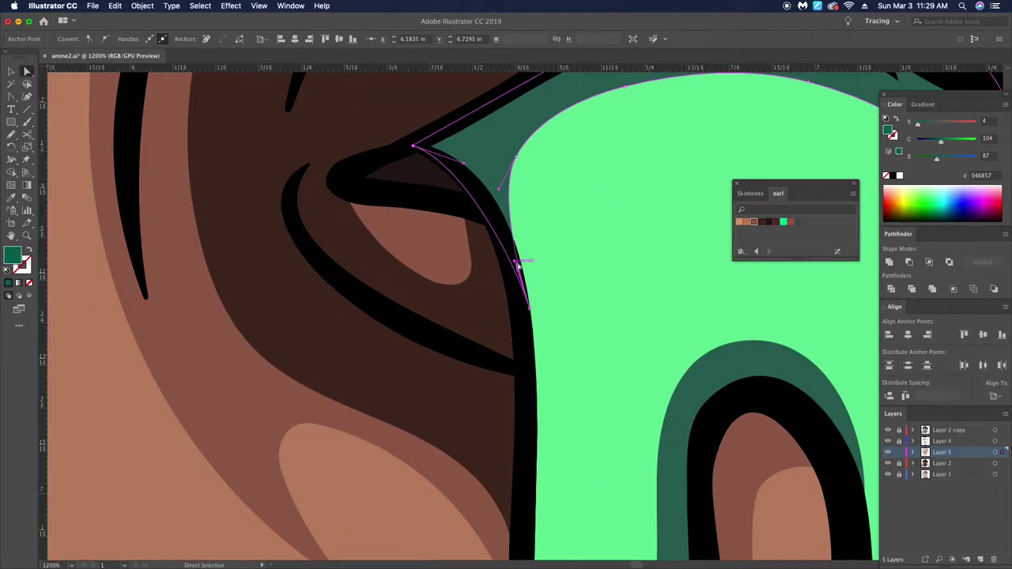
{"action": "key", "text": "ctrl+shift+a"}
{"action": "key", "text": "ctrl+0"}
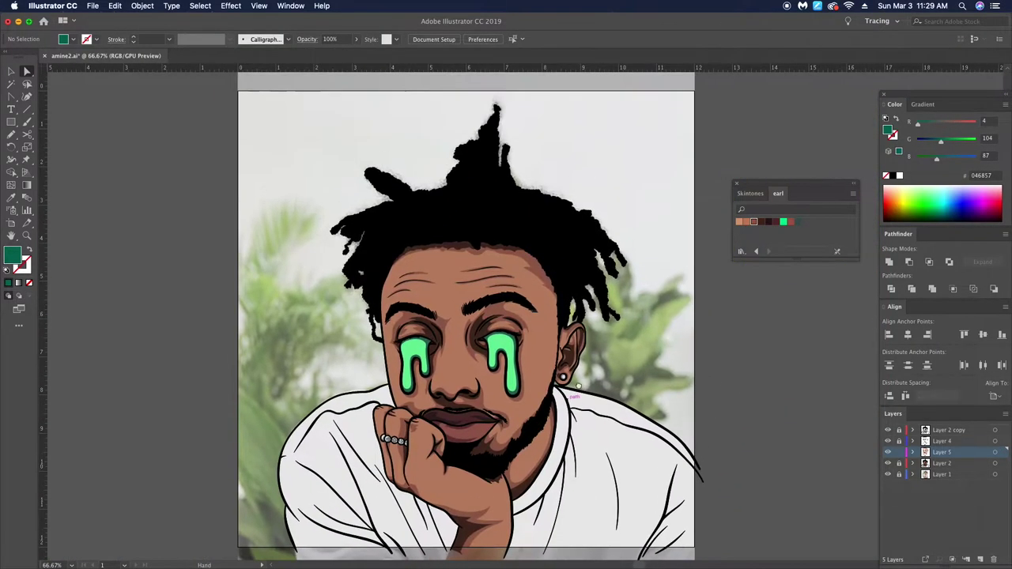
Step: Sample the shirt's light grey as the fill with the Eyedropper
{"action": "key", "text": "i"}
{"action": "left_click", "coordinate": [348, 456]}
{"action": "double_click", "coordinate": [12, 254]}
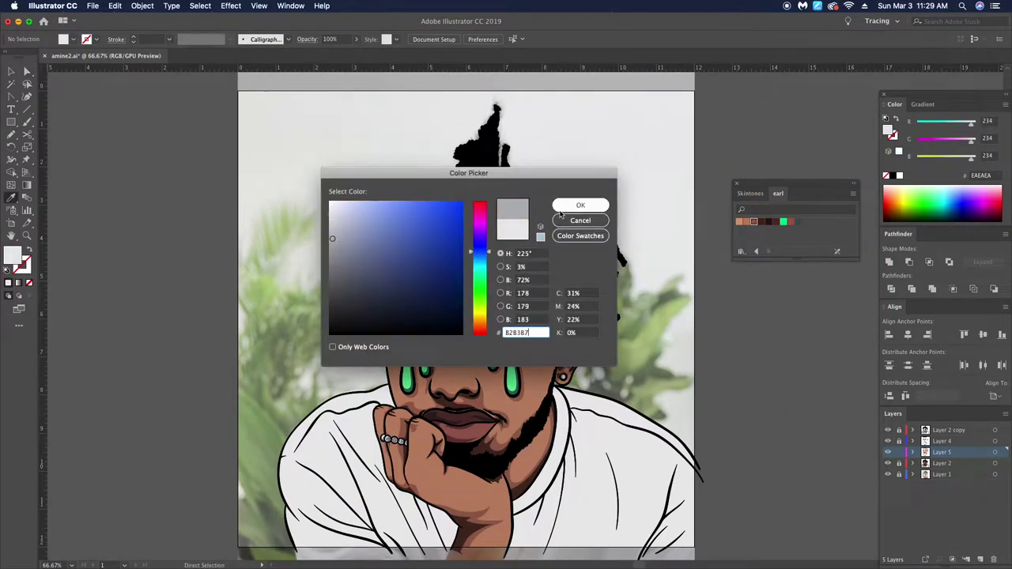
Step: Set the fill to grey B2B3B7 and draw a shirt shadow beside the hand
{"action": "left_click", "coordinate": [580, 206]}
{"action": "scroll", "coordinate": [380, 419], "scroll_direction": "up", "scroll_amount": 3}
{"action": "left_click_drag", "start_coordinate": [375, 339], "coordinate": [337, 362]}
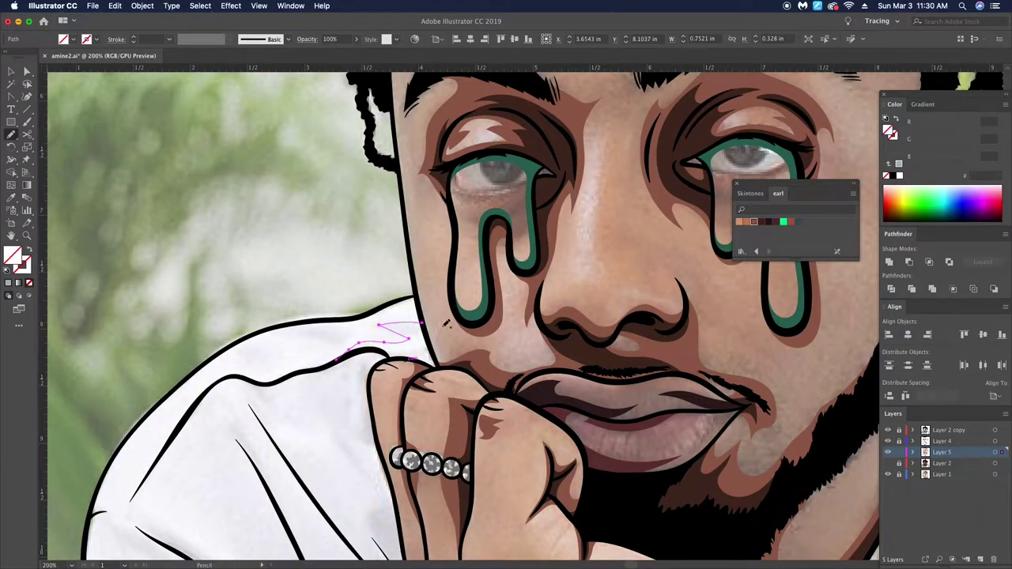
{"action": "key", "text": "ctrl+equal"}
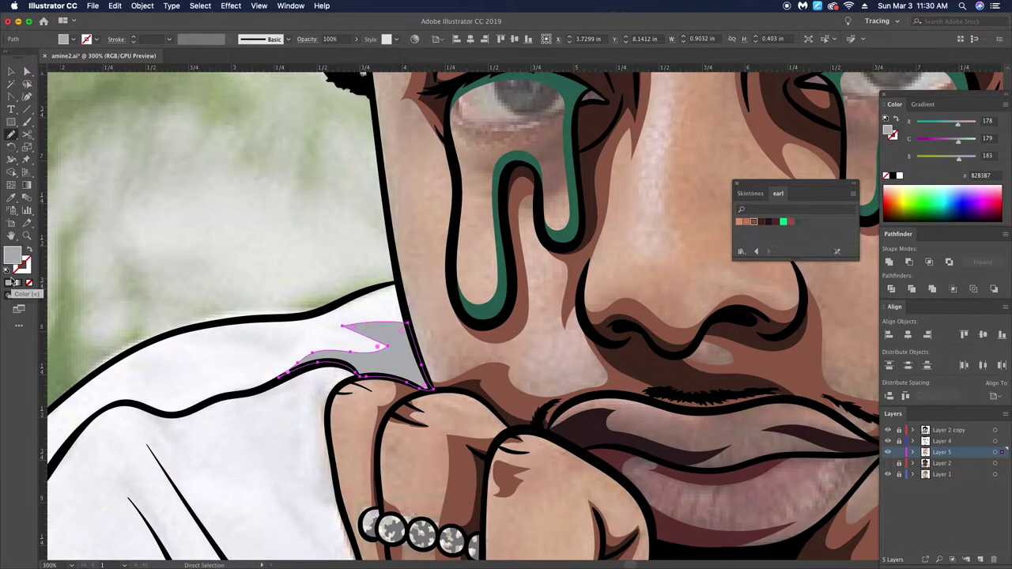
{"action": "key", "text": "ctrl+minus"}
{"action": "scroll", "coordinate": [530, 383], "scroll_direction": "down", "scroll_amount": 5}
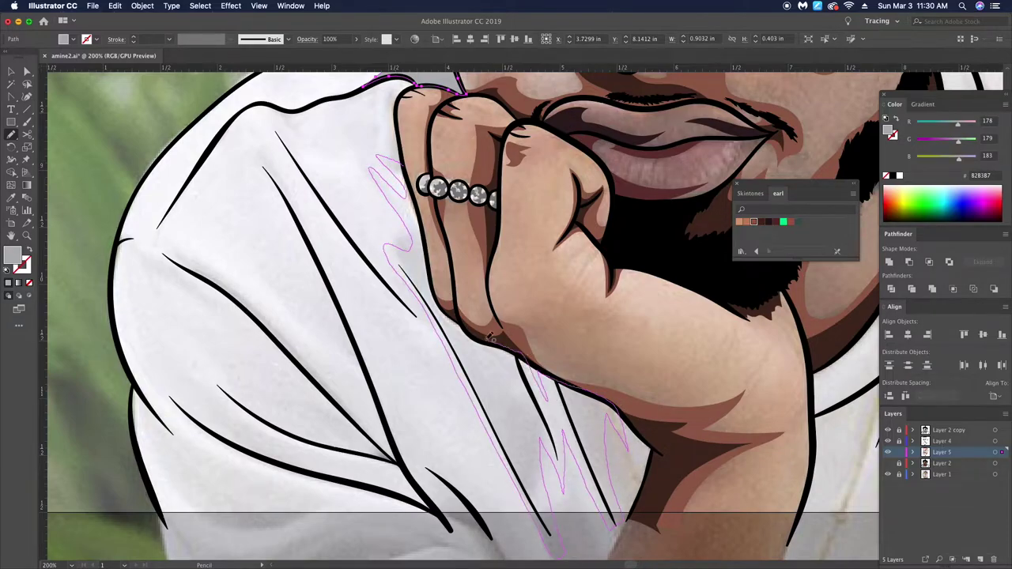
Step: Draw a long grey shadow down the shirt fold
{"action": "left_click_drag", "start_coordinate": [497, 338], "coordinate": [435, 279]}
{"action": "key", "text": "ctrl+shift+a"}
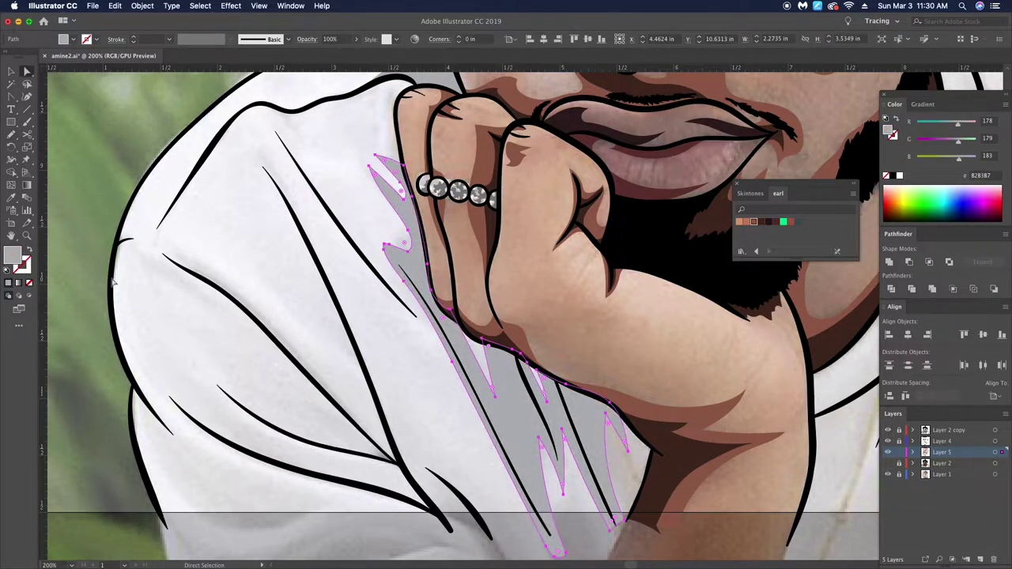
{"action": "key", "text": "ctrl+0"}
{"action": "scroll", "coordinate": [212, 452], "scroll_direction": "up", "scroll_amount": 3}
Step: Draw a shadow along the shirt's bottom edge and fill it grey
{"action": "left_click_drag", "start_coordinate": [212, 452], "coordinate": [209, 457]}
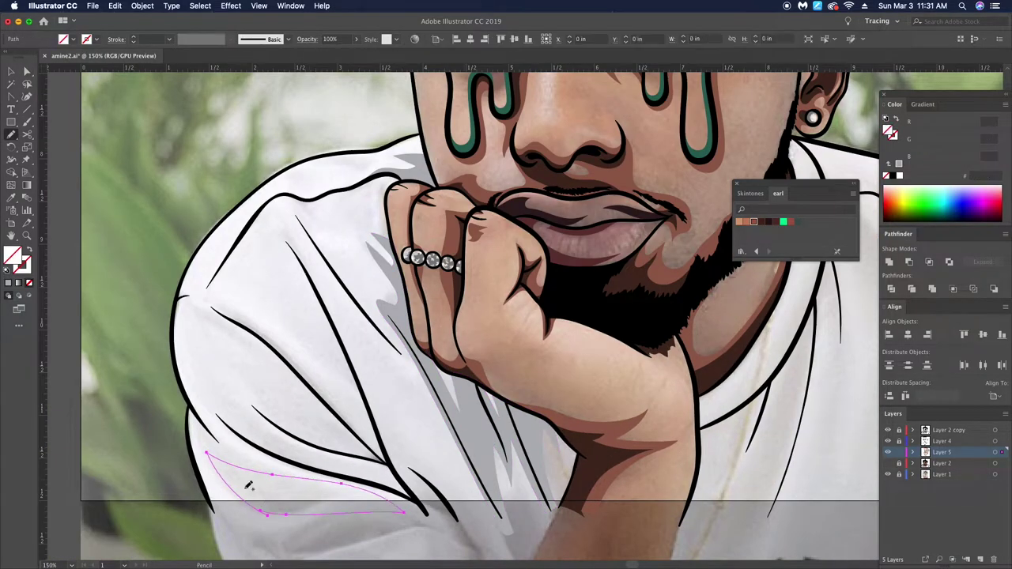
{"action": "key", "text": "m"}
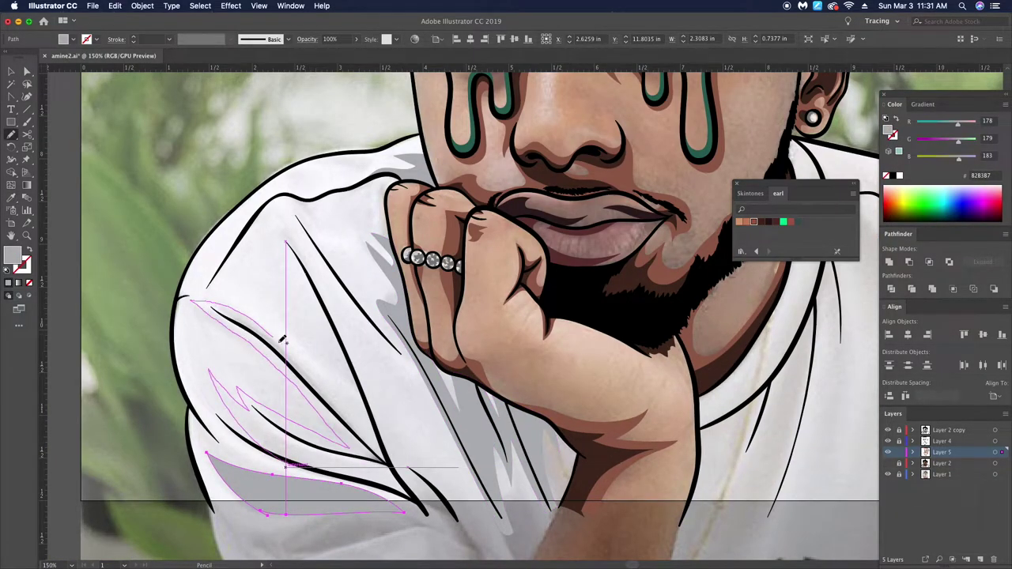
{"action": "scroll", "coordinate": [383, 423], "scroll_direction": "up", "scroll_amount": 1}
{"action": "left_click", "coordinate": [369, 445], "text": "ctrl"}
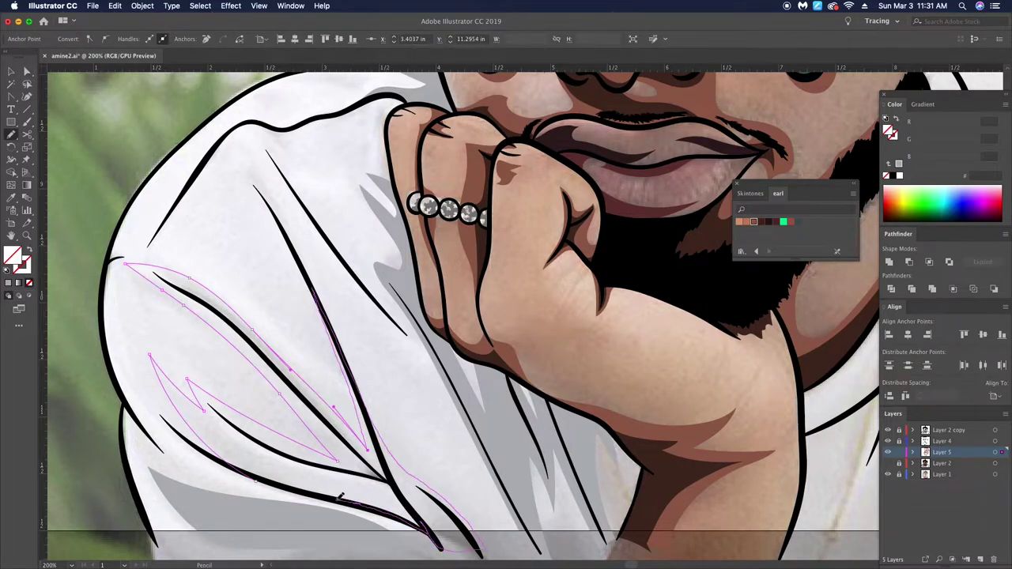
{"action": "left_click", "coordinate": [346, 498]}
Step: Sketch a grey shadow stroke along the shoulder
{"action": "left_click_drag", "start_coordinate": [261, 143], "coordinate": [266, 215]}
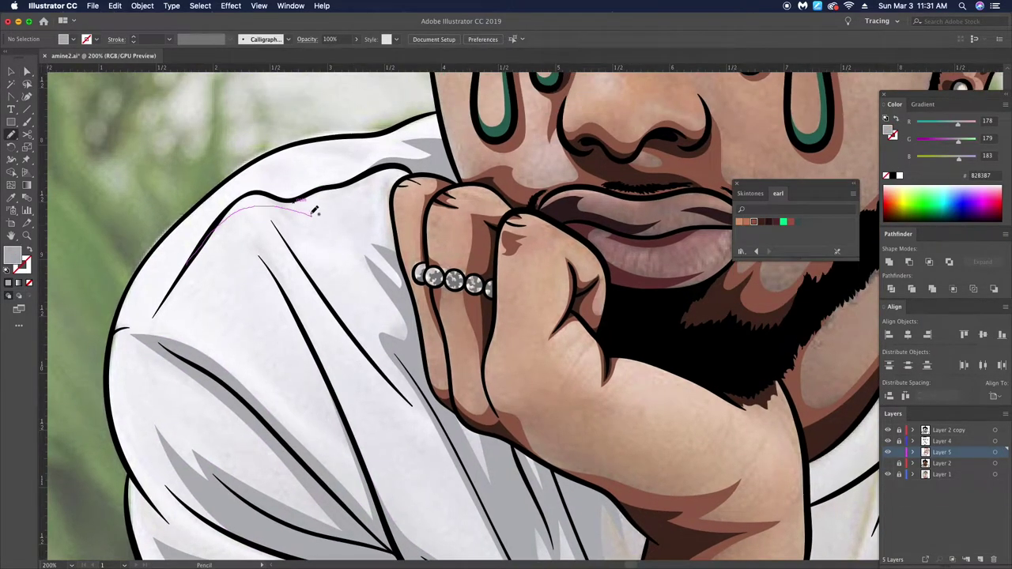
{"action": "scroll", "coordinate": [270, 192], "scroll_direction": "down", "scroll_amount": 2}
{"action": "scroll", "coordinate": [169, 316], "scroll_direction": "up", "scroll_amount": 3}
{"action": "scroll", "coordinate": [169, 316], "scroll_direction": "down", "scroll_amount": 3}
Step: Reshape a grey shirt-shadow shape by pulling its anchor down-right
{"action": "key", "text": "a"}
{"action": "scroll", "coordinate": [316, 340], "scroll_direction": "up", "scroll_amount": 2}
{"action": "scroll", "coordinate": [181, 351], "scroll_direction": "up", "scroll_amount": 2}
{"action": "left_click", "coordinate": [102, 287]}
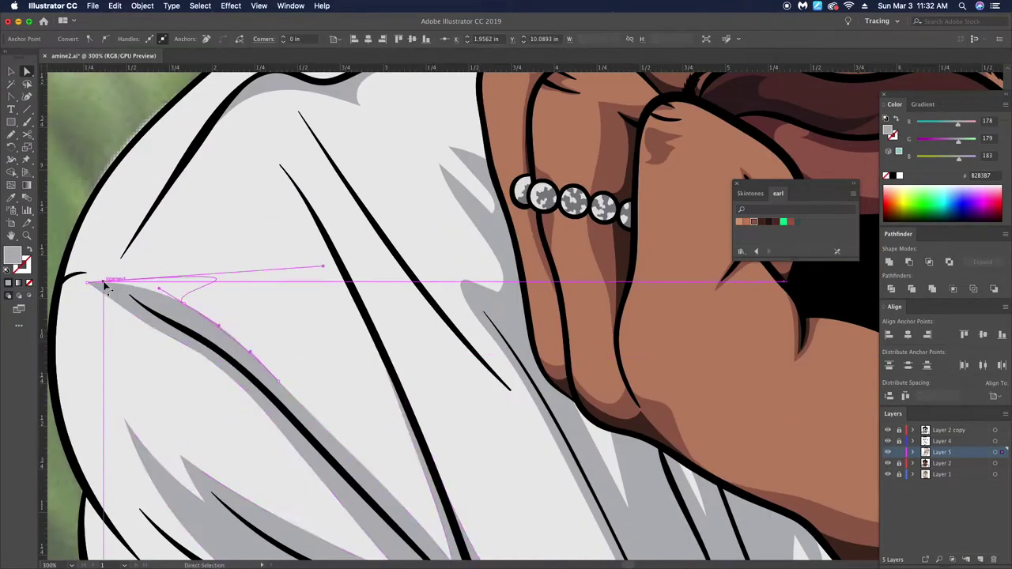
{"action": "mouse_move", "coordinate": [146, 324]}
{"action": "left_mouse_down"}
{"action": "mouse_move", "coordinate": [395, 513]}
{"action": "mouse_move", "coordinate": [373, 485]}
{"action": "left_mouse_up"}
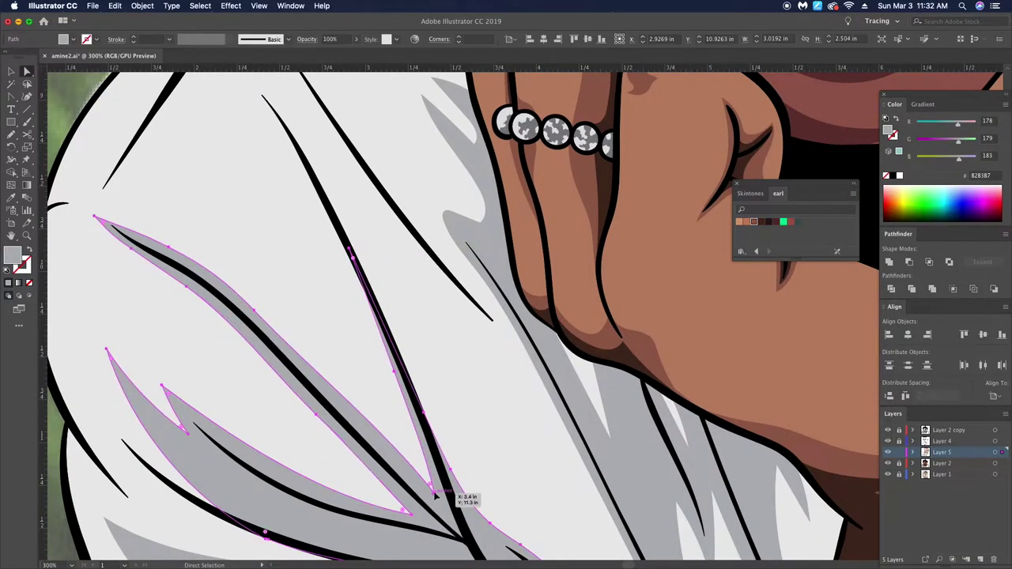
{"action": "scroll", "coordinate": [440, 474], "scroll_direction": "down", "scroll_amount": 4}
{"action": "scroll", "coordinate": [440, 458], "scroll_direction": "up", "scroll_amount": 1}
{"action": "scroll", "coordinate": [427, 427], "scroll_direction": "up", "scroll_amount": 1}
{"action": "key", "text": "n"}
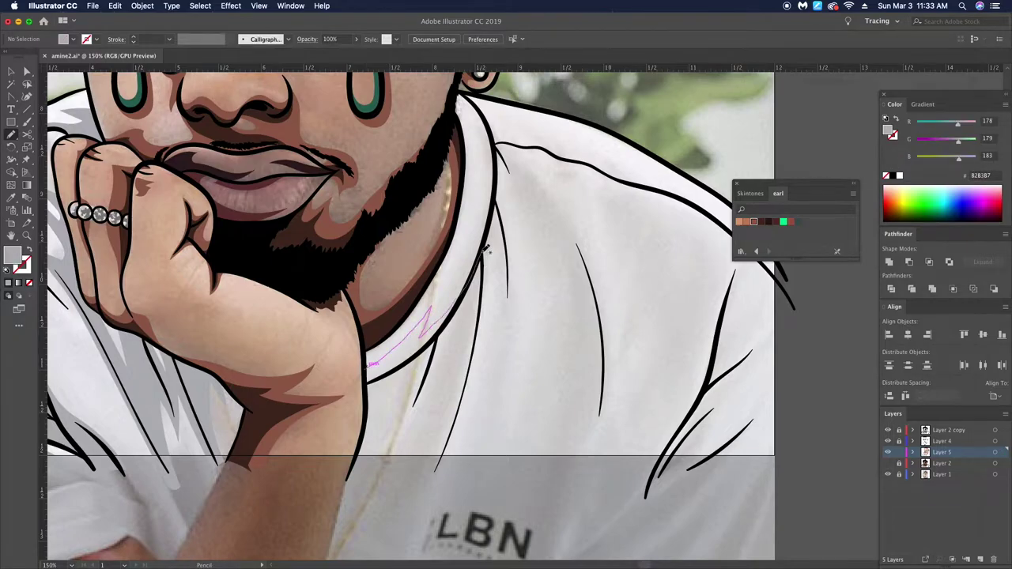
Step: Draw grey shadow strokes up along the collar and just below it
{"action": "left_click_drag", "start_coordinate": [485, 250], "coordinate": [486, 242]}
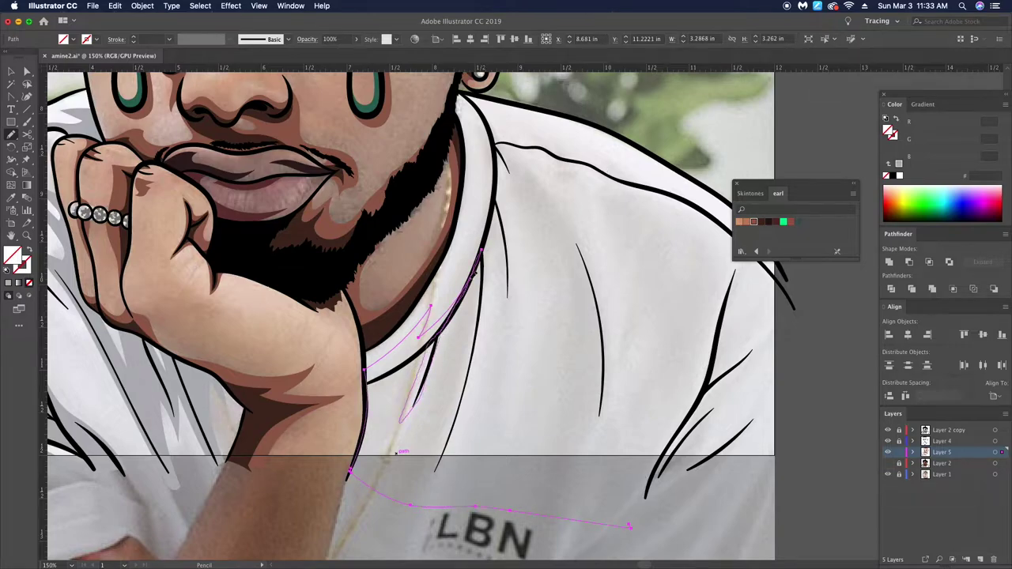
{"action": "key", "text": "ctrl+shift+a"}
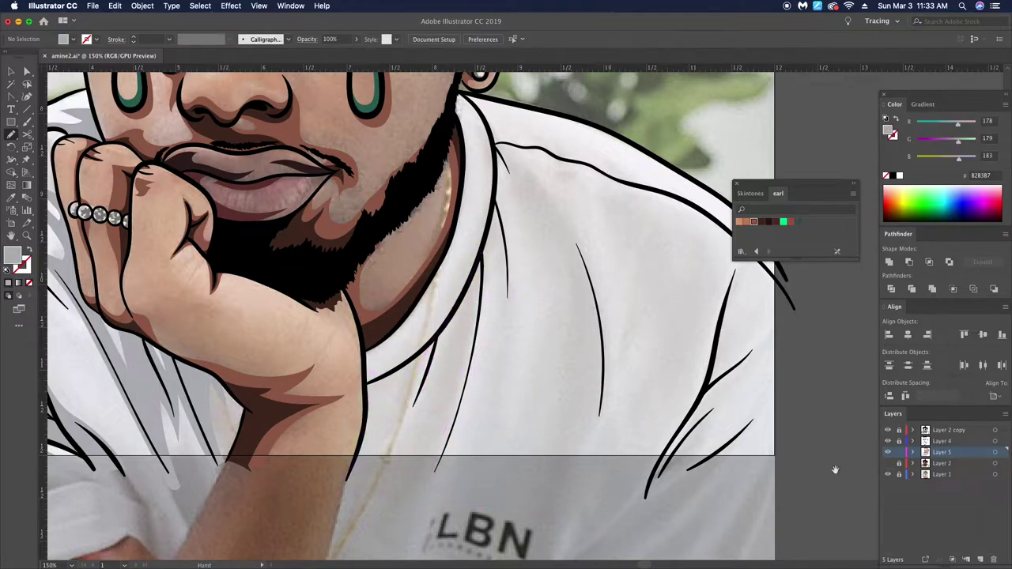
{"action": "scroll", "coordinate": [288, 405], "scroll_direction": "right", "scroll_amount": 3}
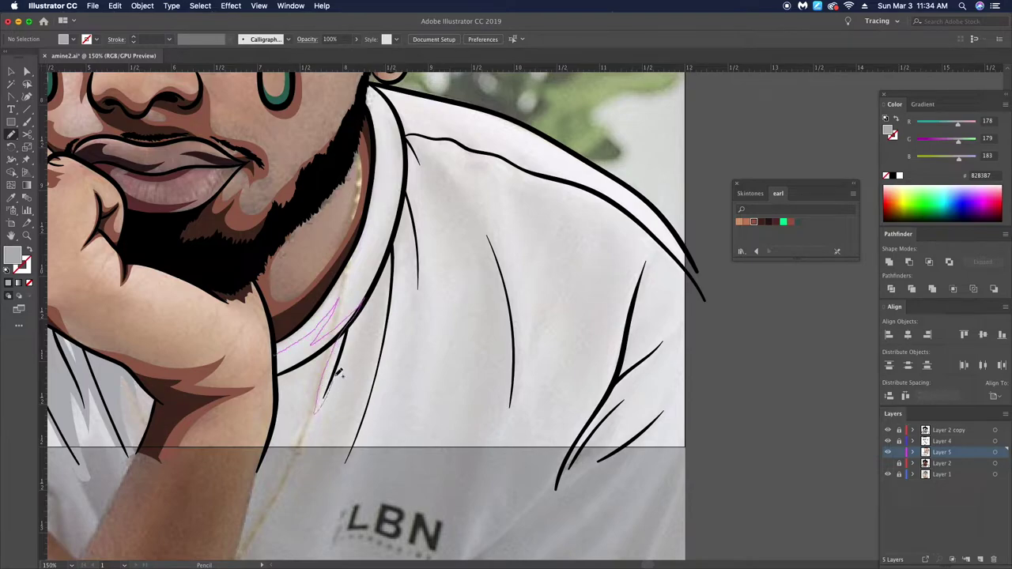
{"action": "left_click_drag", "start_coordinate": [393, 235], "coordinate": [400, 307]}
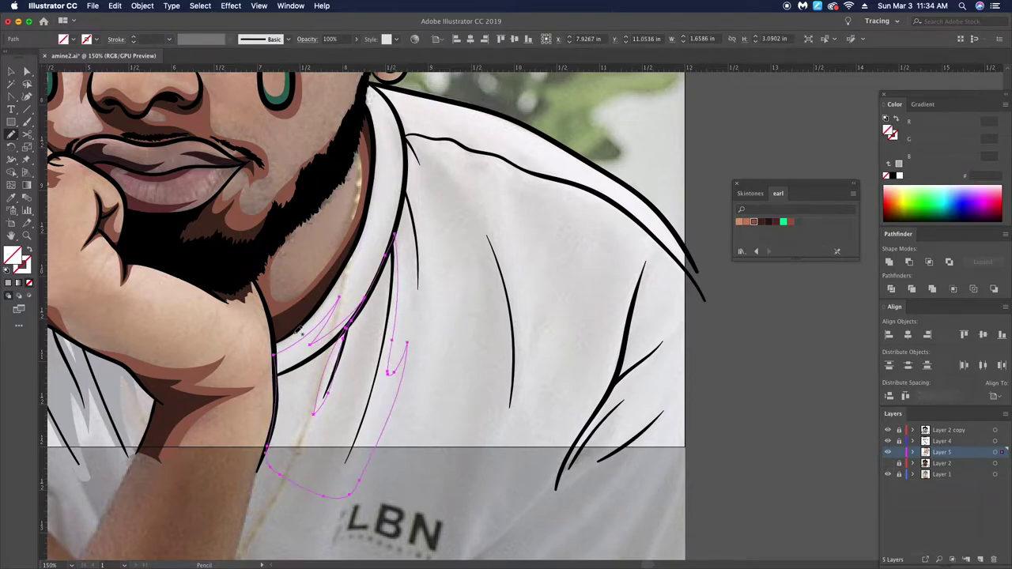
{"action": "scroll", "coordinate": [299, 331], "scroll_direction": "up", "scroll_amount": 2}
{"action": "key", "text": "ctrl+shift+a"}
{"action": "scroll", "coordinate": [315, 445], "scroll_direction": "down", "scroll_amount": 3}
{"action": "scroll", "coordinate": [306, 352], "scroll_direction": "up", "scroll_amount": 1}
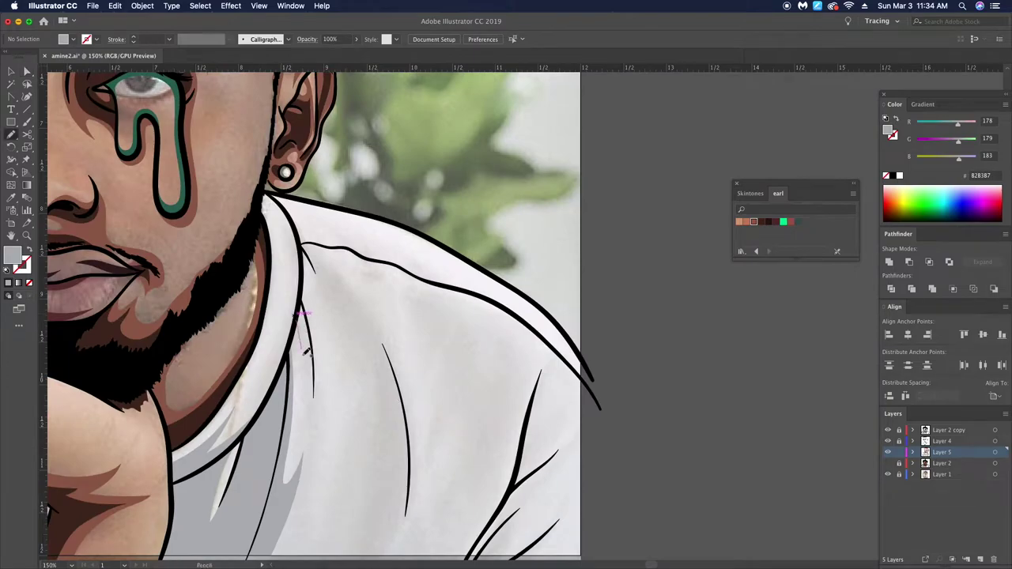
Step: Draw a long grey shadow shape on the shoulder fold
{"action": "left_click_drag", "start_coordinate": [387, 457], "coordinate": [395, 539]}
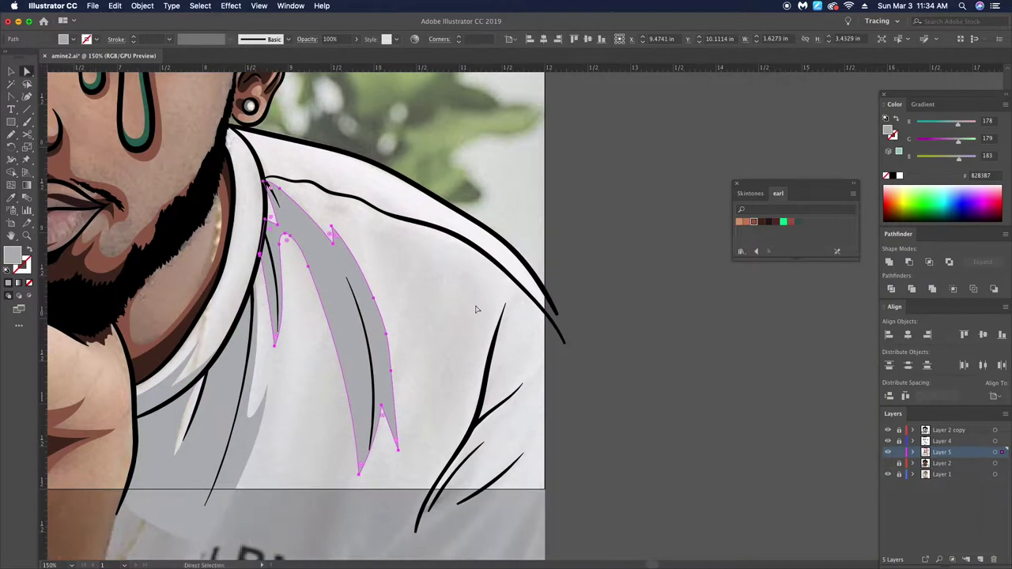
{"action": "key", "text": "a"}
{"action": "scroll", "coordinate": [281, 222], "scroll_direction": "up", "scroll_amount": 4}
{"action": "left_click", "coordinate": [281, 222]}
{"action": "scroll", "coordinate": [281, 221], "scroll_direction": "down", "scroll_amount": 4}
{"action": "left_click", "coordinate": [424, 324]}
{"action": "scroll", "coordinate": [425, 325], "scroll_direction": "up", "scroll_amount": 2}
{"action": "key", "text": "ctrl+shift+a"}
Step: Pull the shoulder line's bottom anchor upward so it meets the collar
{"action": "scroll", "coordinate": [395, 395], "scroll_direction": "down", "scroll_amount": 5}
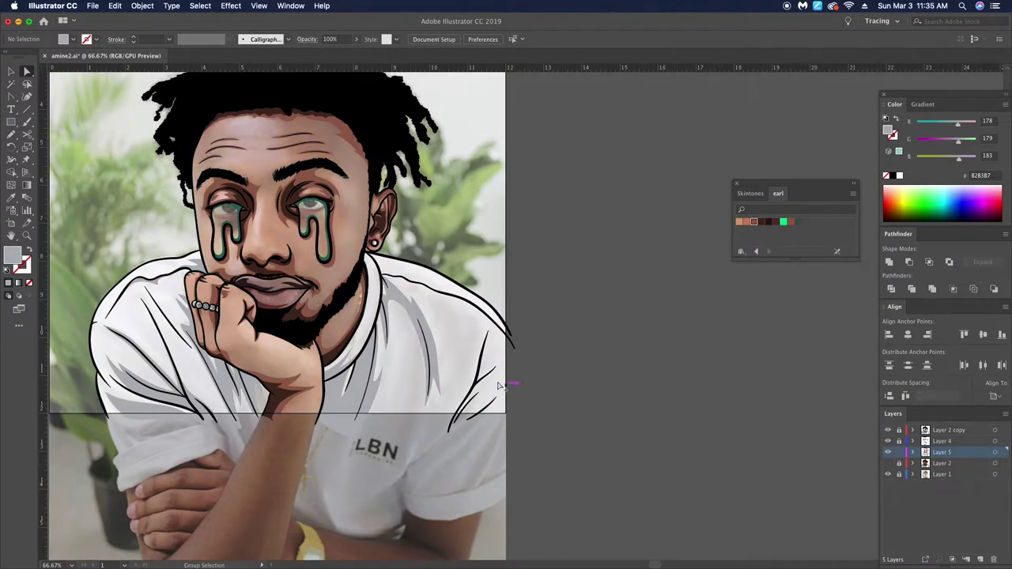
{"action": "scroll", "coordinate": [405, 453], "scroll_direction": "up", "scroll_amount": 3}
{"action": "key", "text": "n"}
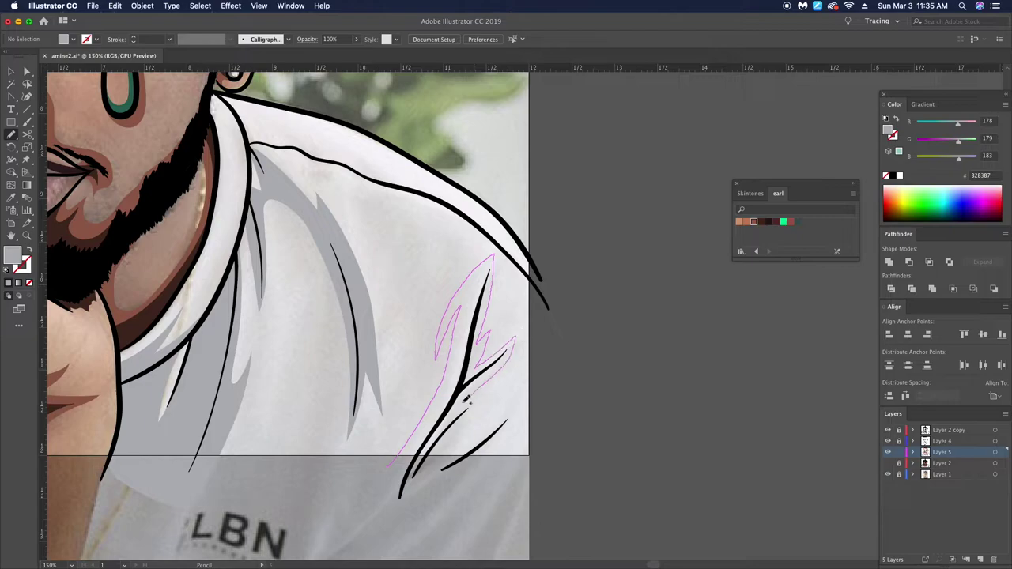
{"action": "scroll", "coordinate": [520, 403], "scroll_direction": "down", "scroll_amount": 5}
{"action": "scroll", "coordinate": [423, 280], "scroll_direction": "up", "scroll_amount": 5}
{"action": "key", "text": "a"}
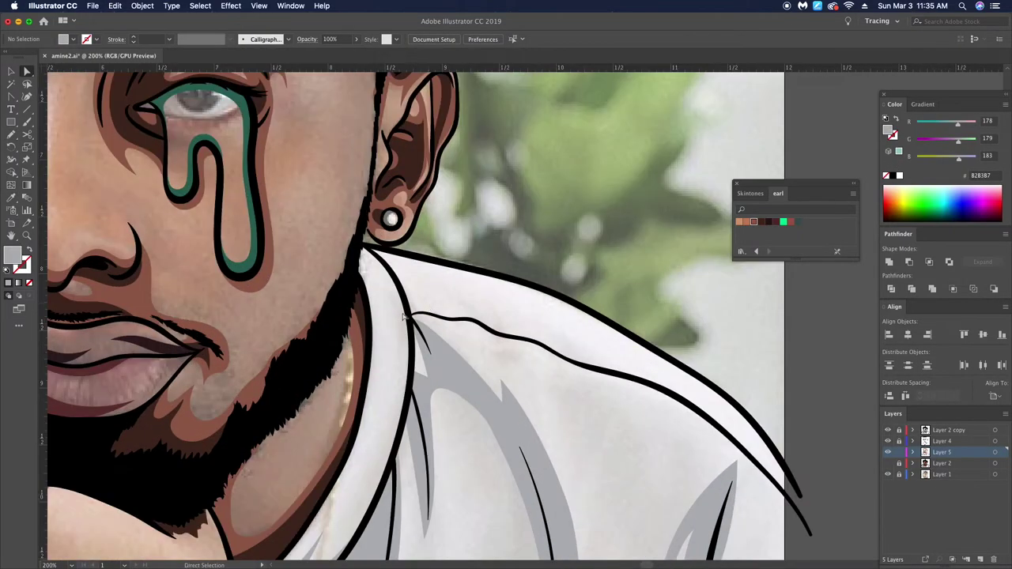
{"action": "key", "text": "a"}
{"action": "scroll", "coordinate": [390, 267], "scroll_direction": "down", "scroll_amount": 5}
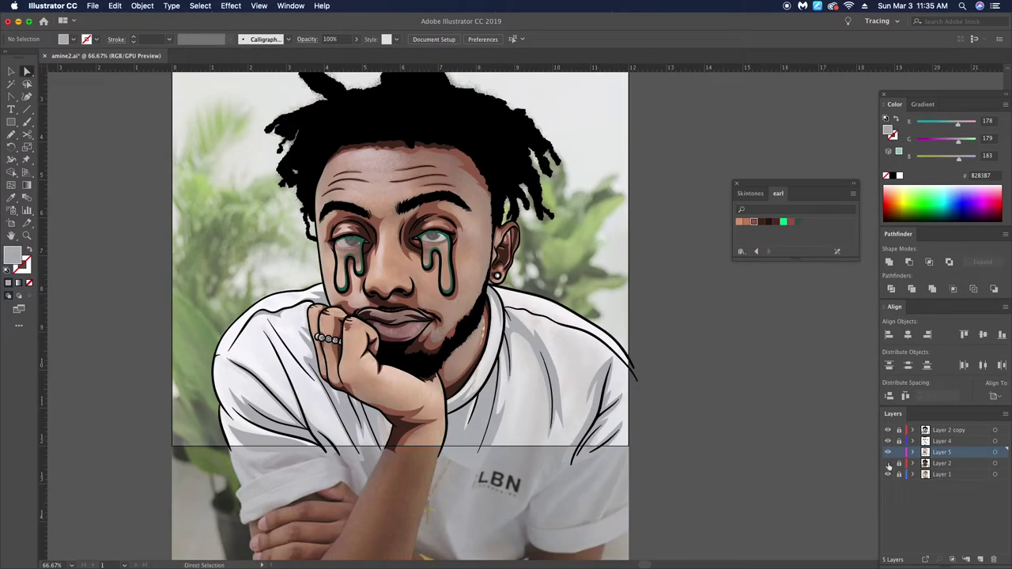
{"action": "scroll", "coordinate": [490, 316], "scroll_direction": "up", "scroll_amount": 5}
{"action": "left_click_drag", "start_coordinate": [526, 450], "coordinate": [525, 441]}
{"action": "scroll", "coordinate": [526, 441], "scroll_direction": "down", "scroll_amount": 3}
{"action": "key", "text": "ctrl+shift+a"}
{"action": "scroll", "coordinate": [506, 317], "scroll_direction": "down", "scroll_amount": 3}
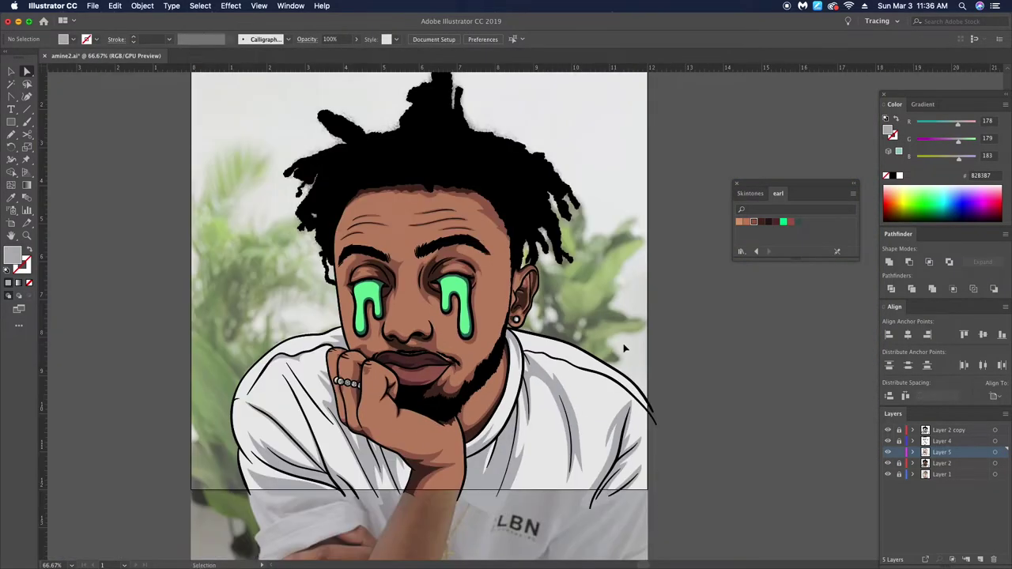
Step: Show the reference photo layer and move Layer 6 below Layer 5
{"action": "left_click", "coordinate": [888, 475]}
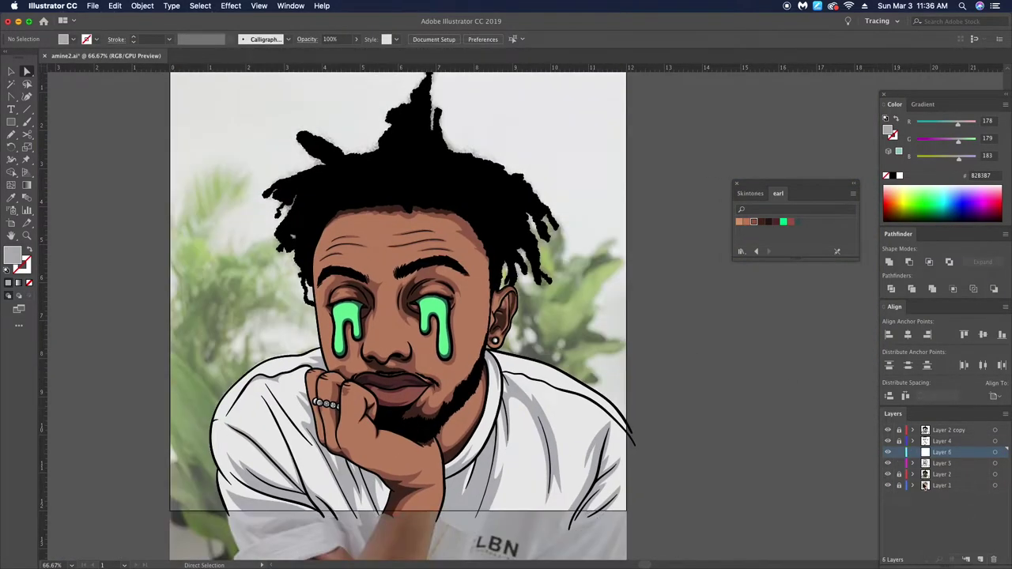
{"action": "left_click_drag", "start_coordinate": [941, 452], "coordinate": [941, 468]}
{"action": "scroll", "coordinate": [364, 317], "scroll_direction": "up", "scroll_amount": 3}
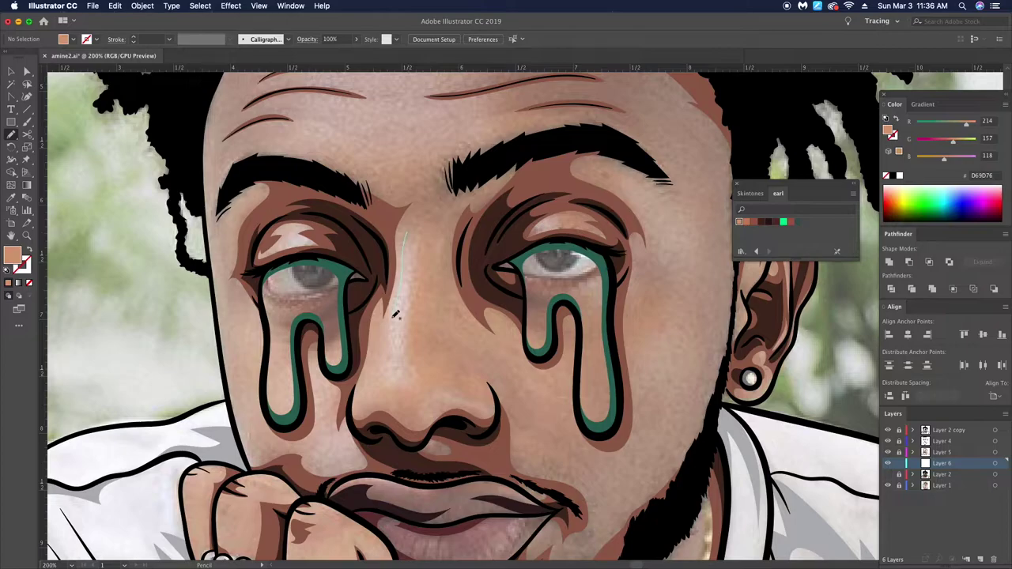
Step: Draw light tan D69D76 highlights down the nose bridge and beside the nostril
{"action": "left_click_drag", "start_coordinate": [410, 352], "coordinate": [411, 257]}
{"action": "scroll", "coordinate": [364, 447], "scroll_direction": "up", "scroll_amount": 2}
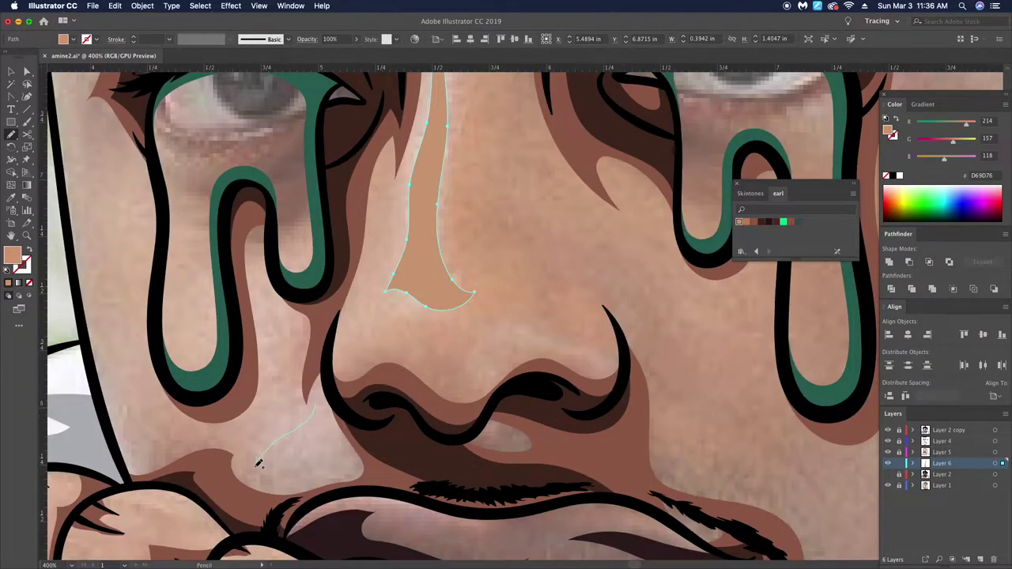
{"action": "left_click_drag", "start_coordinate": [323, 403], "coordinate": [324, 406]}
{"action": "scroll", "coordinate": [316, 384], "scroll_direction": "up", "scroll_amount": 3}
{"action": "scroll", "coordinate": [316, 384], "scroll_direction": "down", "scroll_amount": 4}
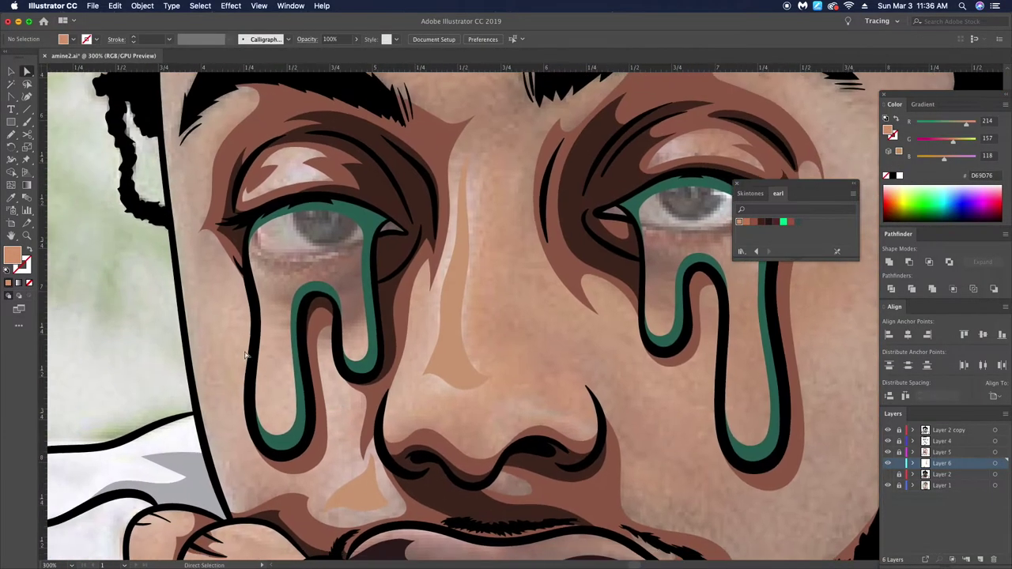
{"action": "key", "text": "a"}
{"action": "scroll", "coordinate": [259, 412], "scroll_direction": "down", "scroll_amount": 2}
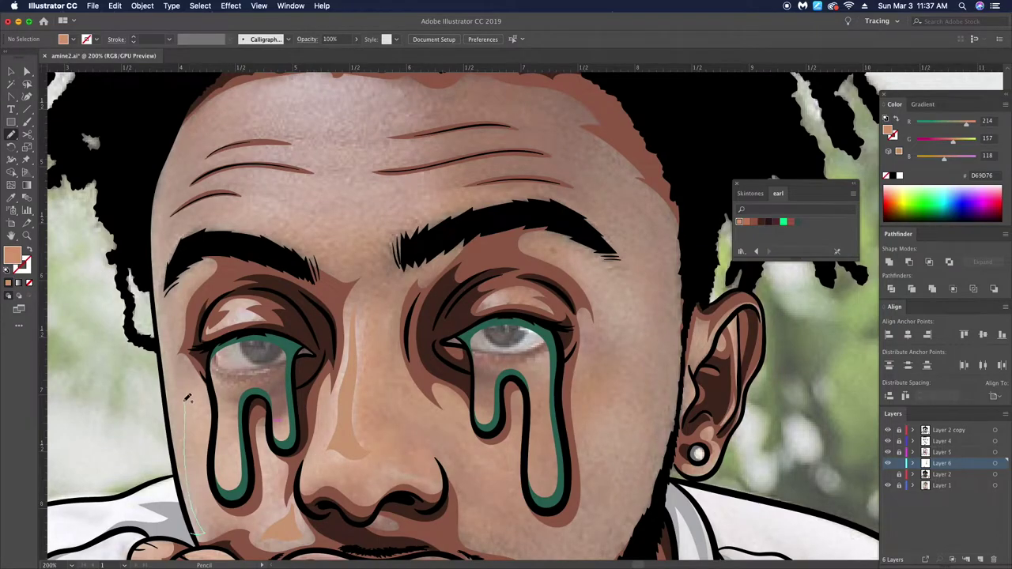
Step: Draw a highlight along the face's left edge and adjust its lower end
{"action": "left_click_drag", "start_coordinate": [163, 321], "coordinate": [202, 534]}
{"action": "key", "text": "a"}
{"action": "scroll", "coordinate": [198, 475], "scroll_direction": "up", "scroll_amount": 2}
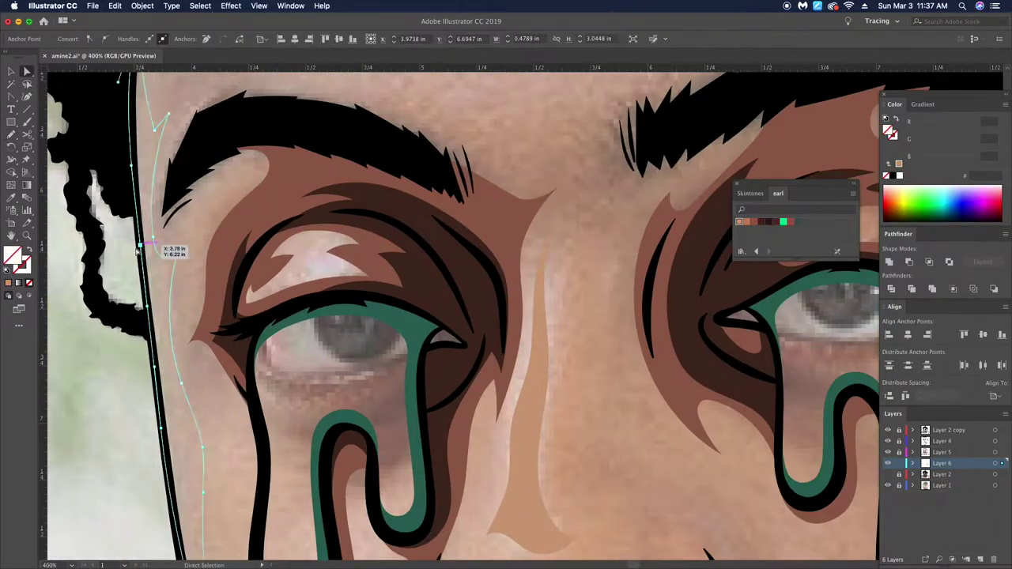
{"action": "scroll", "coordinate": [206, 474], "scroll_direction": "up", "scroll_amount": 2}
{"action": "left_click_drag", "start_coordinate": [222, 473], "coordinate": [225, 478]}
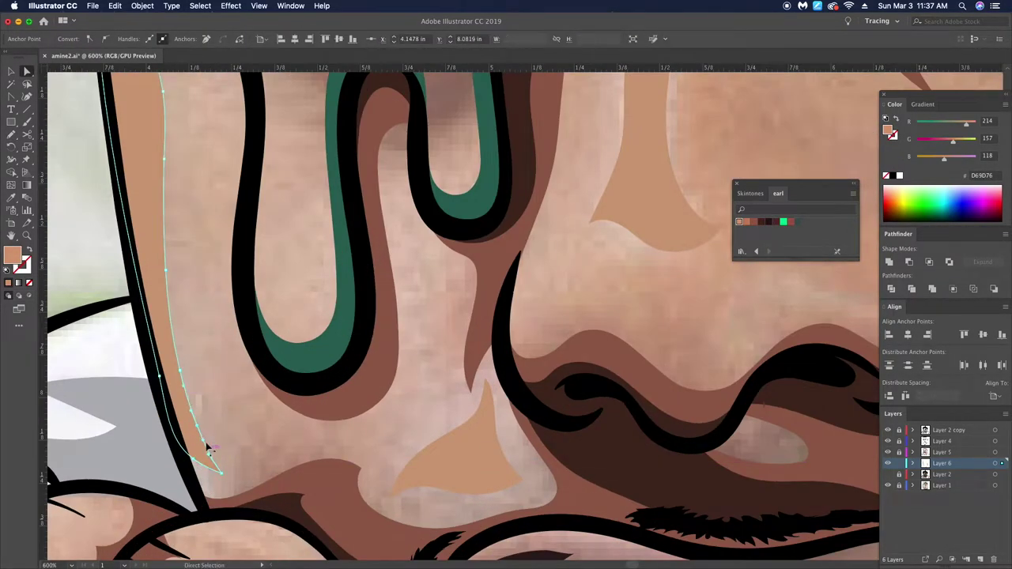
{"action": "scroll", "coordinate": [237, 466], "scroll_direction": "down", "scroll_amount": 2}
{"action": "scroll", "coordinate": [285, 455], "scroll_direction": "down", "scroll_amount": 2}
{"action": "scroll", "coordinate": [443, 355], "scroll_direction": "up", "scroll_amount": 1}
{"action": "scroll", "coordinate": [443, 356], "scroll_direction": "up", "scroll_amount": 3}
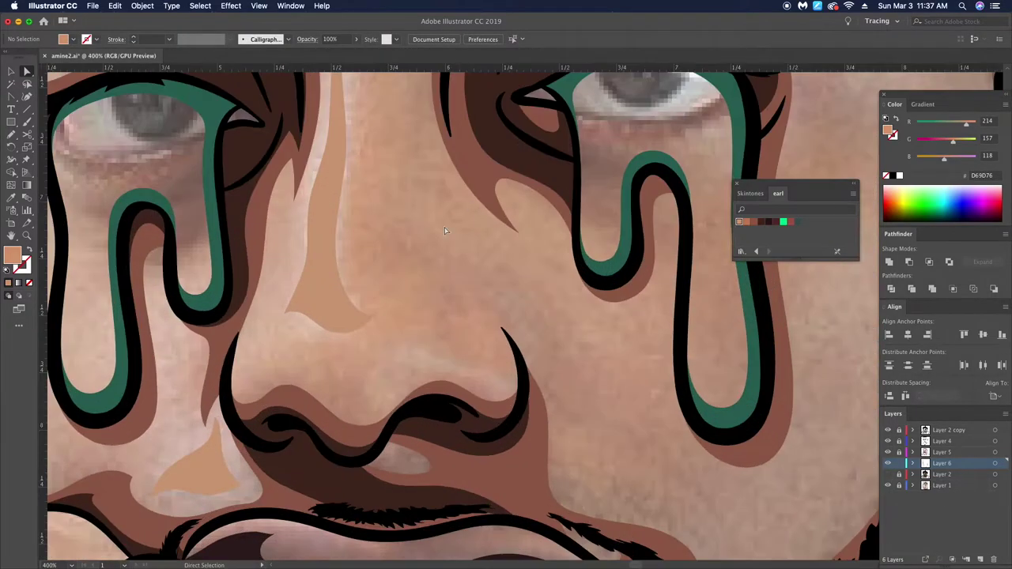
Step: Reshape the nose and under-nose highlights with Direct Selection
{"action": "key", "text": "a"}
{"action": "left_click", "coordinate": [316, 253]}
{"action": "left_click_drag", "start_coordinate": [313, 261], "coordinate": [305, 267]}
{"action": "left_click", "coordinate": [419, 319]}
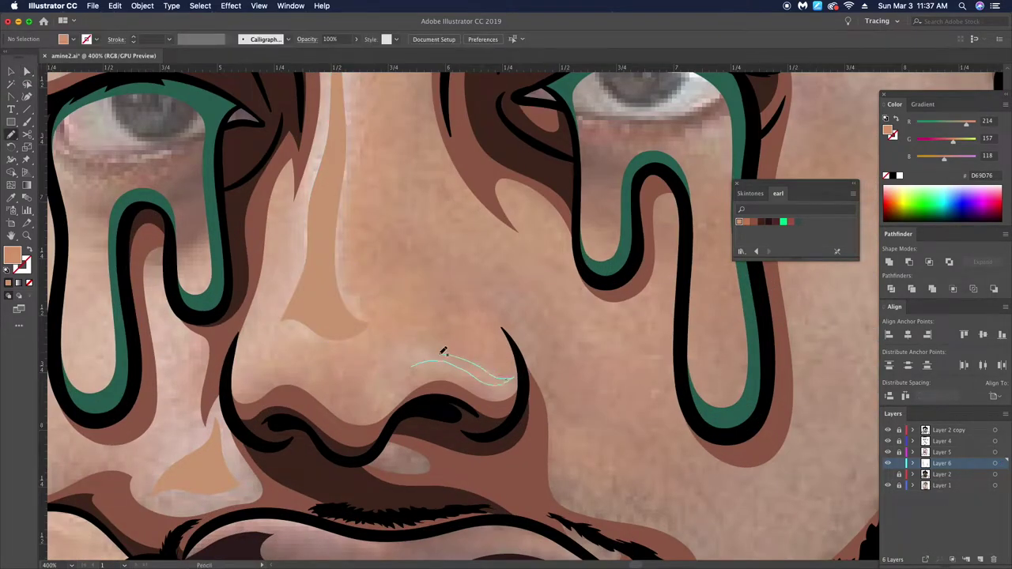
{"action": "scroll", "coordinate": [406, 350], "scroll_direction": "up", "scroll_amount": 3}
{"action": "key", "text": "a"}
{"action": "left_click", "coordinate": [293, 343]}
{"action": "left_click_drag", "start_coordinate": [293, 343], "coordinate": [470, 368]}
{"action": "scroll", "coordinate": [431, 389], "scroll_direction": "down", "scroll_amount": 3}
{"action": "scroll", "coordinate": [431, 389], "scroll_direction": "up", "scroll_amount": 1}
{"action": "key", "text": "ctrl+0"}
Step: Draw a highlight shape across the forehead wrinkles
{"action": "scroll", "coordinate": [491, 348], "scroll_direction": "up", "scroll_amount": 5}
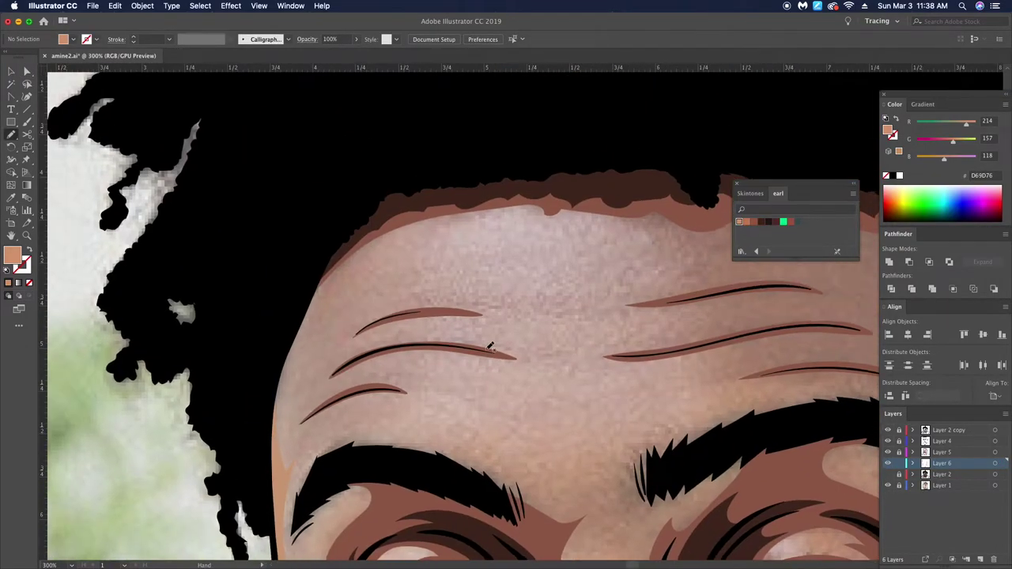
{"action": "left_click_drag", "start_coordinate": [471, 325], "coordinate": [427, 235]}
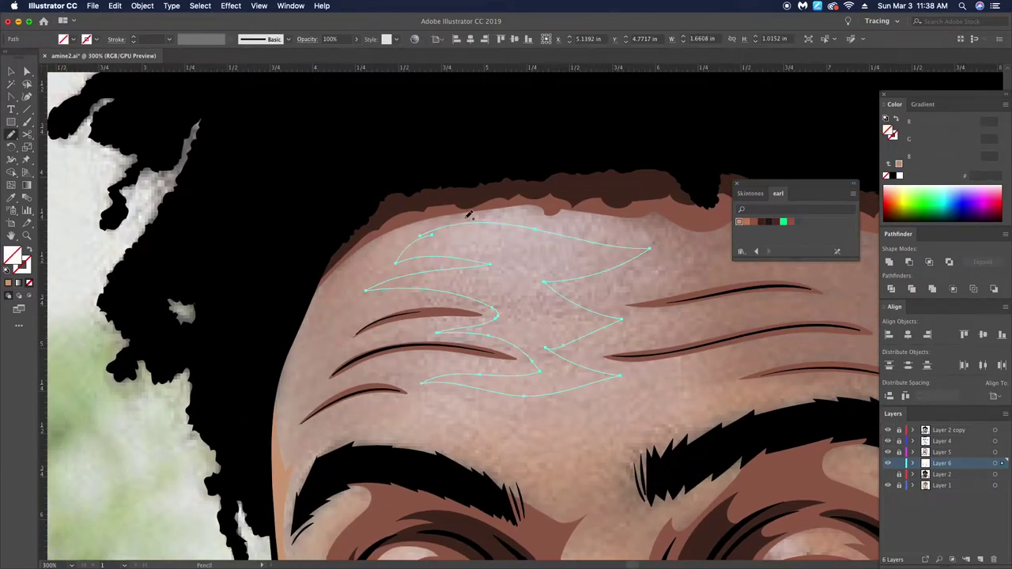
{"action": "key", "text": "a"}
{"action": "key", "text": "ctrl+0"}
{"action": "scroll", "coordinate": [356, 223], "scroll_direction": "up", "scroll_amount": 1}
{"action": "scroll", "coordinate": [356, 223], "scroll_direction": "up", "scroll_amount": 4}
Step: Delete two anchors to smooth the forehead highlight
{"action": "key", "text": "p"}
{"action": "left_click", "coordinate": [320, 212]}
{"action": "left_click", "coordinate": [459, 312]}
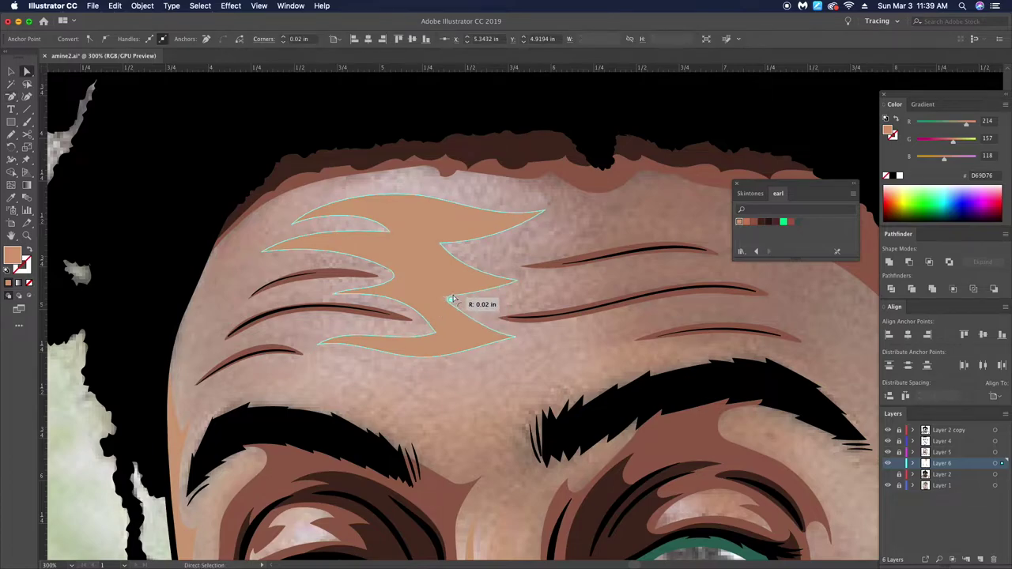
{"action": "scroll", "coordinate": [463, 293], "scroll_direction": "up", "scroll_amount": 2}
{"action": "key", "text": "a"}
{"action": "left_click", "coordinate": [421, 362]}
{"action": "left_click", "coordinate": [358, 302]}
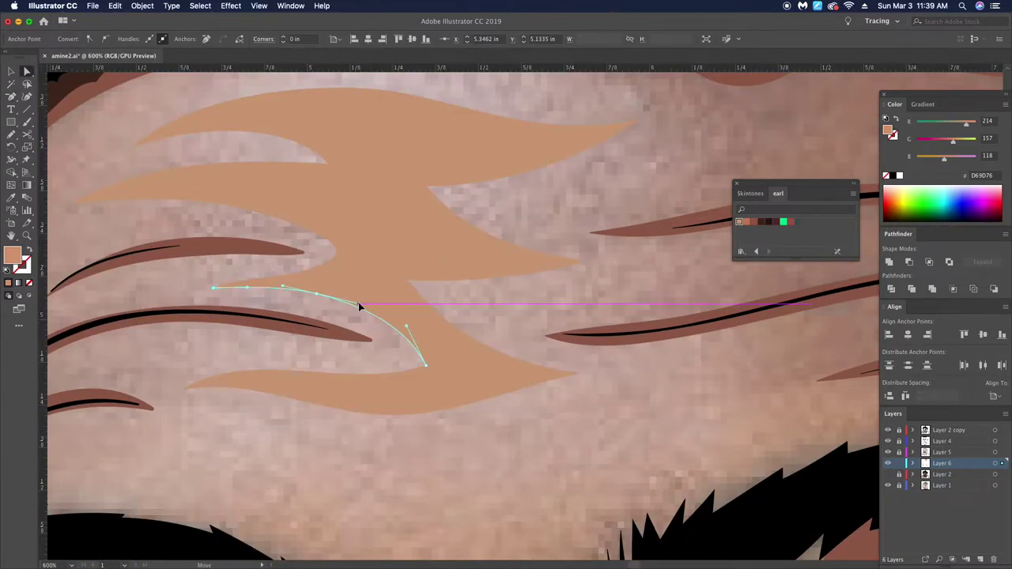
{"action": "key", "text": "ctrl+0"}
{"action": "scroll", "coordinate": [516, 323], "scroll_direction": "up", "scroll_amount": 4}
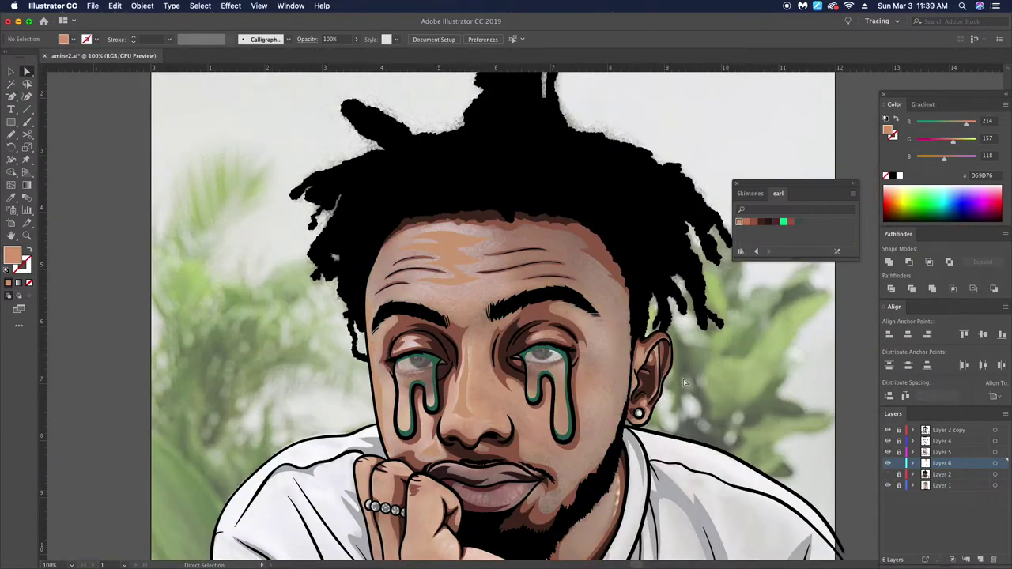
Step: Draw and adjust a highlight along the right brow
{"action": "key", "text": "n"}
{"action": "left_click_drag", "start_coordinate": [591, 346], "coordinate": [496, 231]}
{"action": "scroll", "coordinate": [514, 301], "scroll_direction": "up", "scroll_amount": 2}
{"action": "key", "text": "a"}
{"action": "left_click", "coordinate": [585, 234]}
{"action": "scroll", "coordinate": [585, 235], "scroll_direction": "down", "scroll_amount": 2}
{"action": "scroll", "coordinate": [572, 273], "scroll_direction": "up", "scroll_amount": 2}
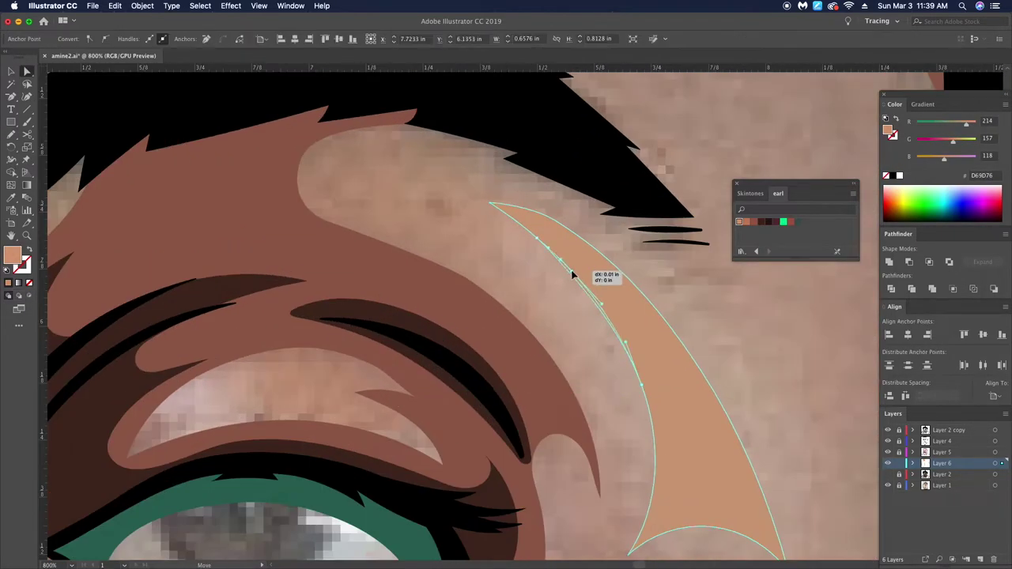
{"action": "key", "text": "ctrl+shift+a"}
Step: Draw a highlight on the upper eyelid
{"action": "key", "text": "n"}
{"action": "mouse_move", "coordinate": [393, 346]}
{"action": "left_mouse_down"}
{"action": "mouse_move", "coordinate": [400, 319]}
{"action": "mouse_move", "coordinate": [420, 301]}
{"action": "left_mouse_up"}
{"action": "scroll", "coordinate": [641, 407], "scroll_direction": "down", "scroll_amount": 2}
{"action": "scroll", "coordinate": [338, 367], "scroll_direction": "up", "scroll_amount": 2}
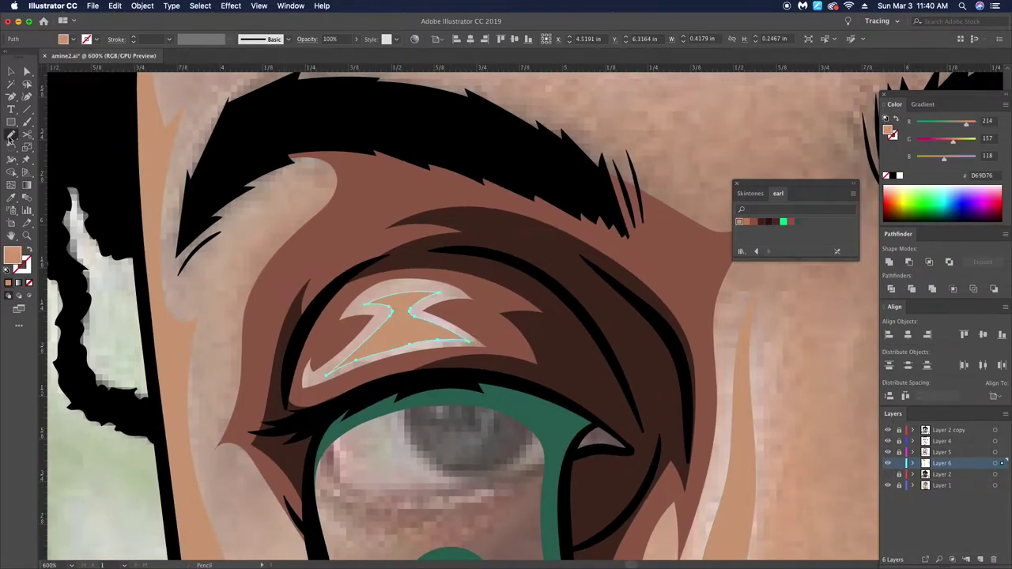
{"action": "key", "text": "ctrl+shift+a"}
{"action": "scroll", "coordinate": [444, 340], "scroll_direction": "down", "scroll_amount": 2}
{"action": "scroll", "coordinate": [443, 340], "scroll_direction": "down", "scroll_amount": 3}
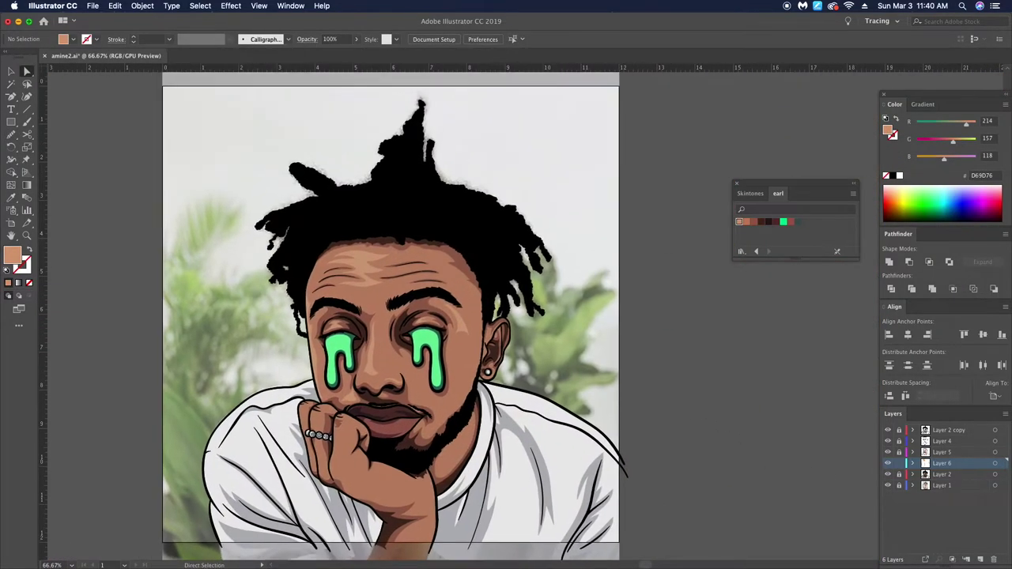
Step: Pencil light skin-tone highlights on the upper ear and along the earlobe
{"action": "key", "text": "a"}
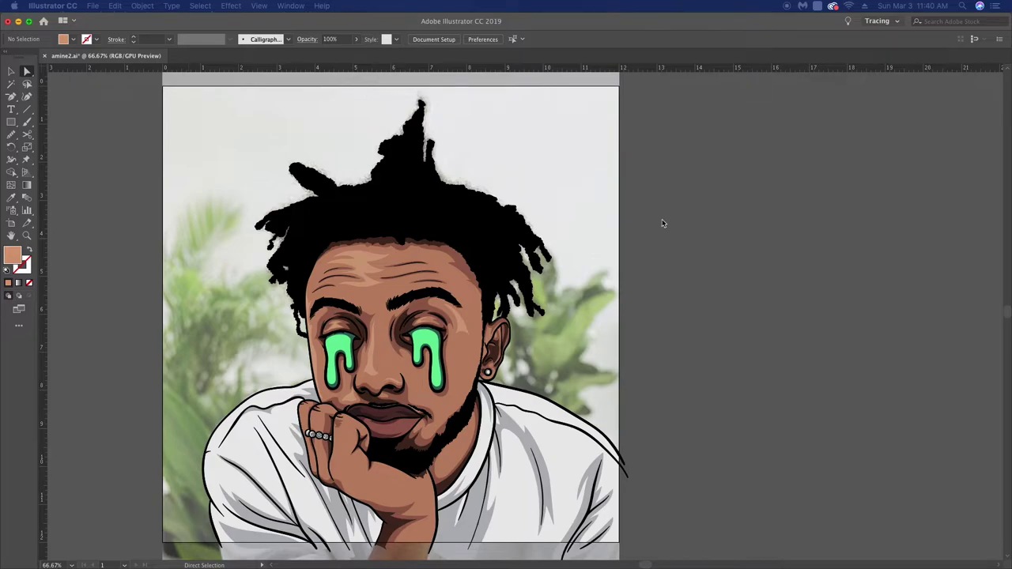
{"action": "scroll", "coordinate": [510, 373], "scroll_direction": "up", "scroll_amount": 4}
{"action": "key", "text": "n"}
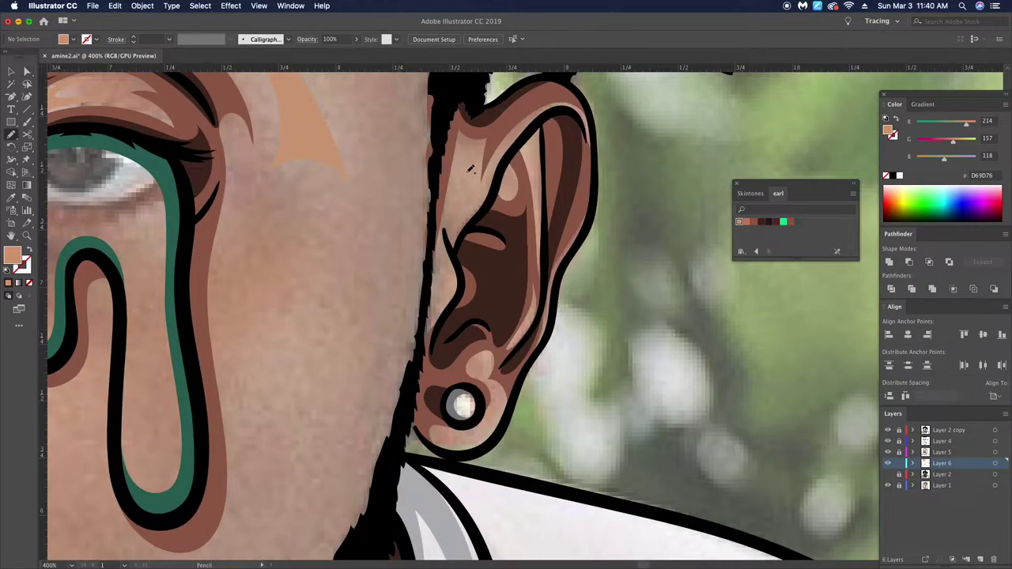
{"action": "left_click_drag", "start_coordinate": [479, 182], "coordinate": [467, 149]}
{"action": "key", "text": "i"}
{"action": "left_click_drag", "start_coordinate": [463, 446], "coordinate": [447, 440]}
{"action": "key", "text": "i"}
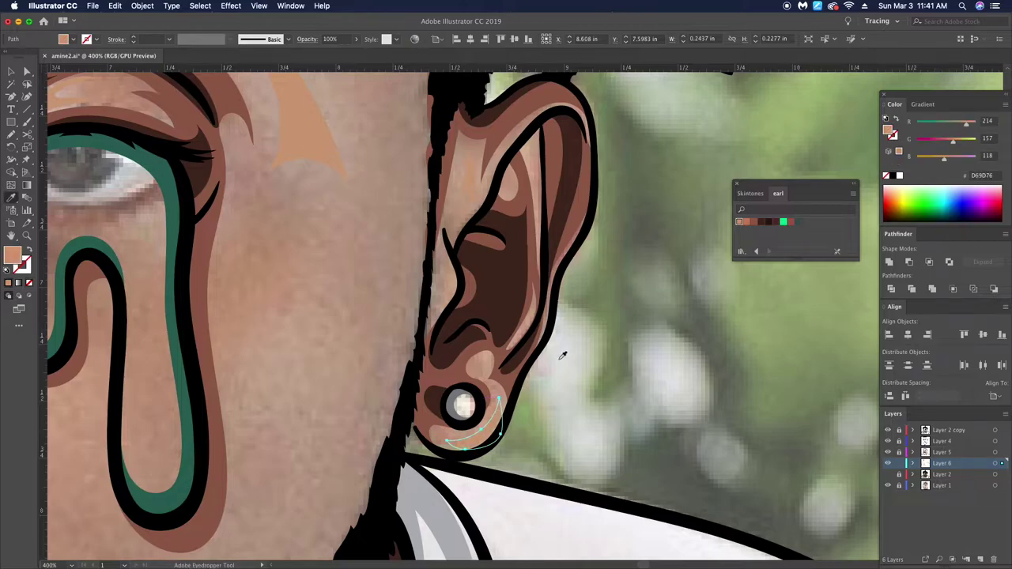
{"action": "left_click_drag", "start_coordinate": [537, 165], "coordinate": [539, 176]}
{"action": "key", "text": "i"}
{"action": "key", "text": "ctrl+minus"}
Step: Draw skin highlights on the cheek, beside the jaw and on the back of the hand
{"action": "left_click_drag", "start_coordinate": [436, 322], "coordinate": [450, 212]}
{"action": "key", "text": "a"}
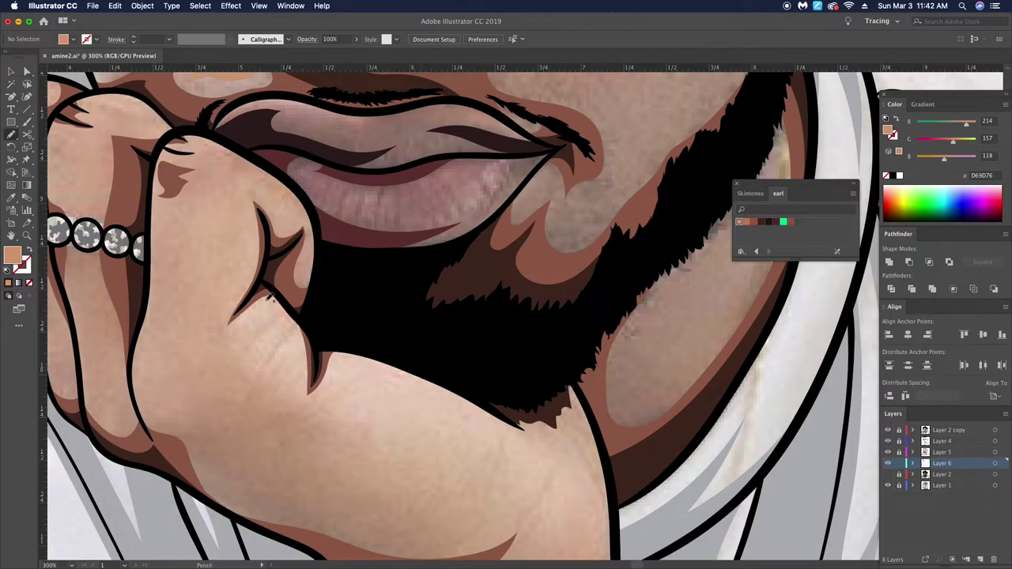
{"action": "left_click_drag", "start_coordinate": [297, 336], "coordinate": [238, 341]}
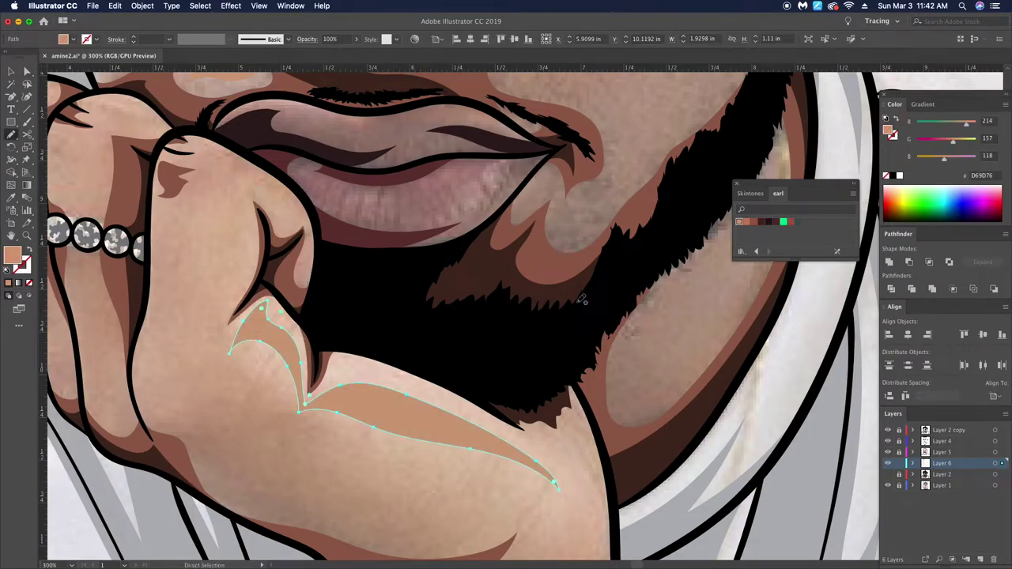
{"action": "left_click_drag", "start_coordinate": [546, 189], "coordinate": [544, 149]}
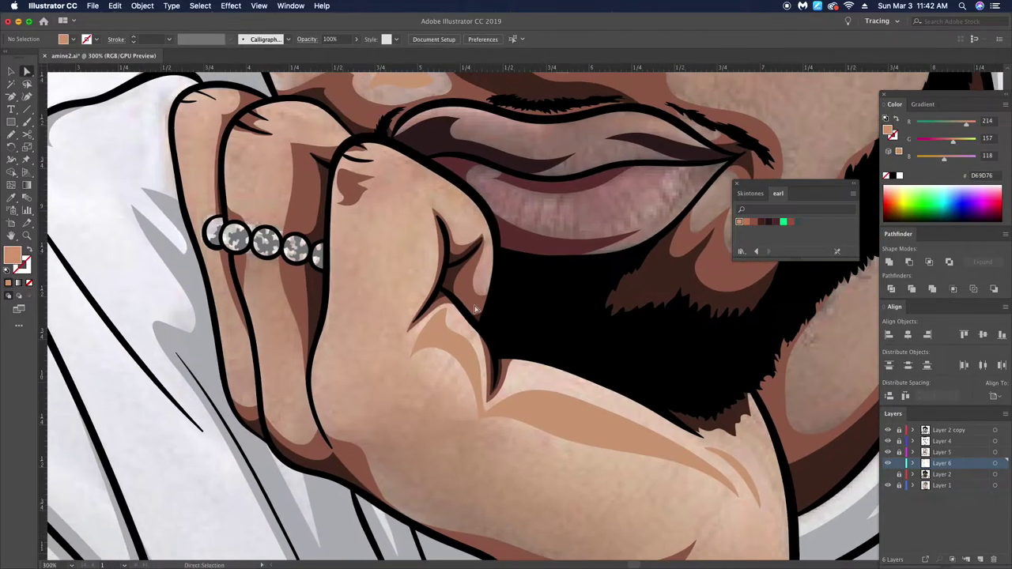
{"action": "left_click_drag", "start_coordinate": [502, 278], "coordinate": [492, 287]}
{"action": "scroll", "coordinate": [475, 253], "scroll_direction": "up", "scroll_amount": 2}
Step: Add a D69D76 highlight along the top of the finger, then refit the view
{"action": "key", "text": "i"}
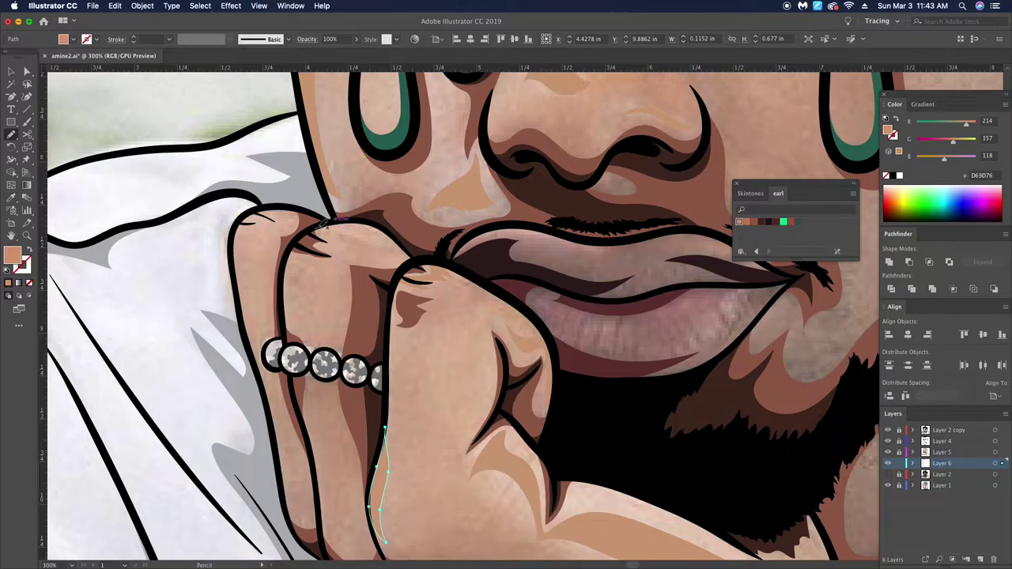
{"action": "left_click", "coordinate": [326, 227], "text": "ctrl"}
{"action": "left_click_drag", "start_coordinate": [397, 230], "coordinate": [411, 258]}
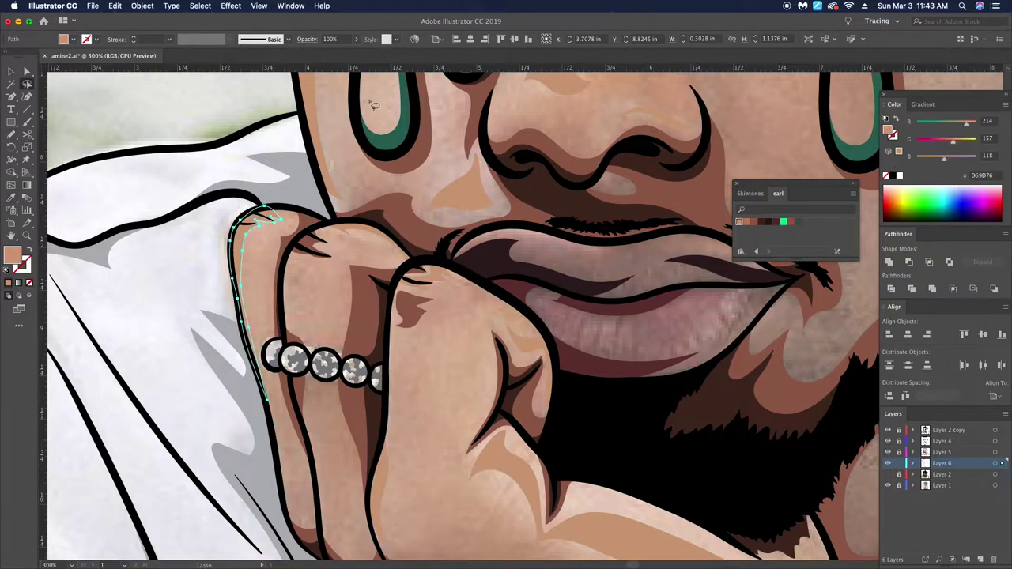
{"action": "key", "text": "ctrl+1"}
{"action": "key", "text": "ctrl+minus"}
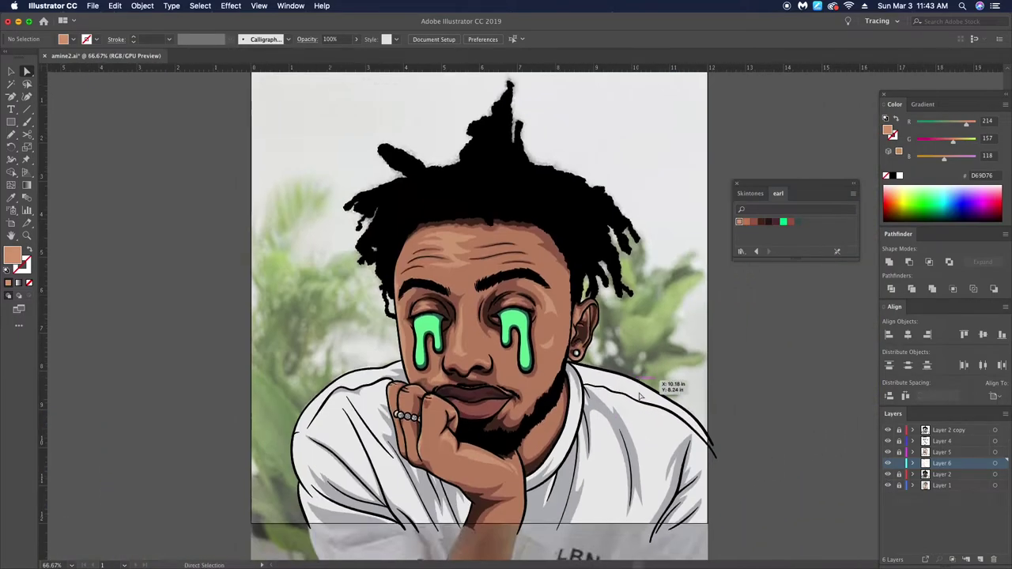
{"action": "key", "text": "ctrl+equal"}
{"action": "key", "text": "ctrl+equal"}
Step: Sample a salmon fill from the artwork and pencil a highlight shape on the lip
{"action": "double_click", "coordinate": [13, 255]}
{"action": "left_click", "coordinate": [390, 240]}
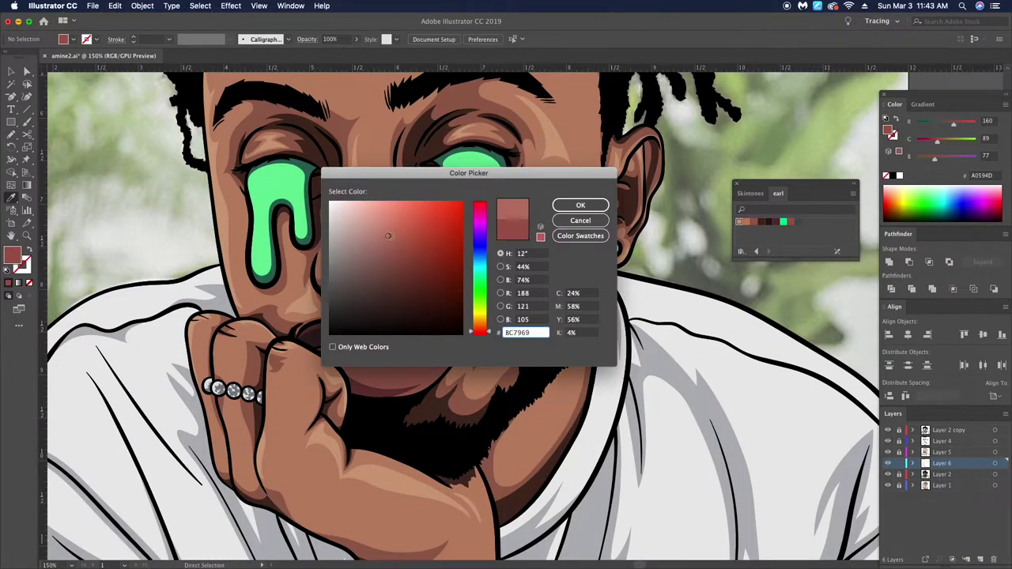
{"action": "key", "text": "Return"}
{"action": "key", "text": "ctrl+equal"}
{"action": "key", "text": "ctrl+equal"}
{"action": "key", "text": "ctrl+equal"}
{"action": "key", "text": "ctrl+equal"}
{"action": "left_click_drag", "start_coordinate": [343, 343], "coordinate": [485, 290]}
{"action": "key", "text": "ctrl+equal"}
{"action": "key", "text": "ctrl+equal"}
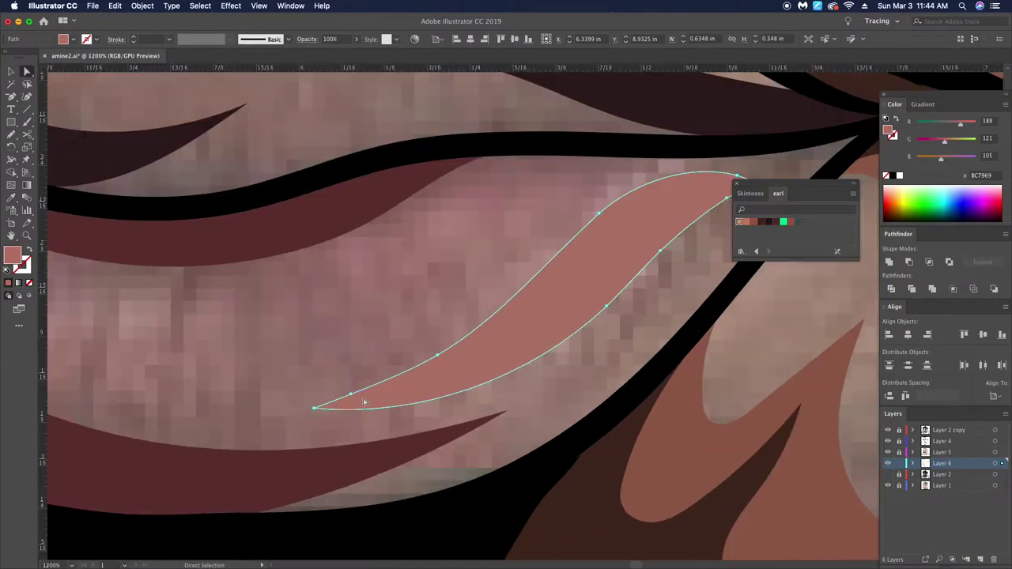
Step: Adjust the lip highlight's end point and apply the pale DFFFDC highlight fill
{"action": "key", "text": "a"}
{"action": "left_click", "coordinate": [351, 394]}
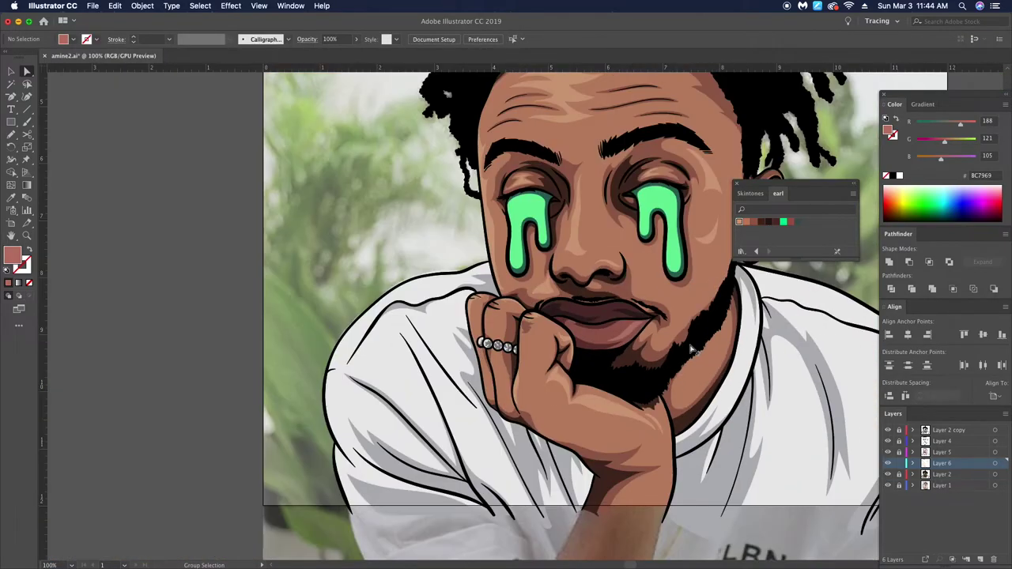
{"action": "key", "text": "Return"}
{"action": "key", "text": "n"}
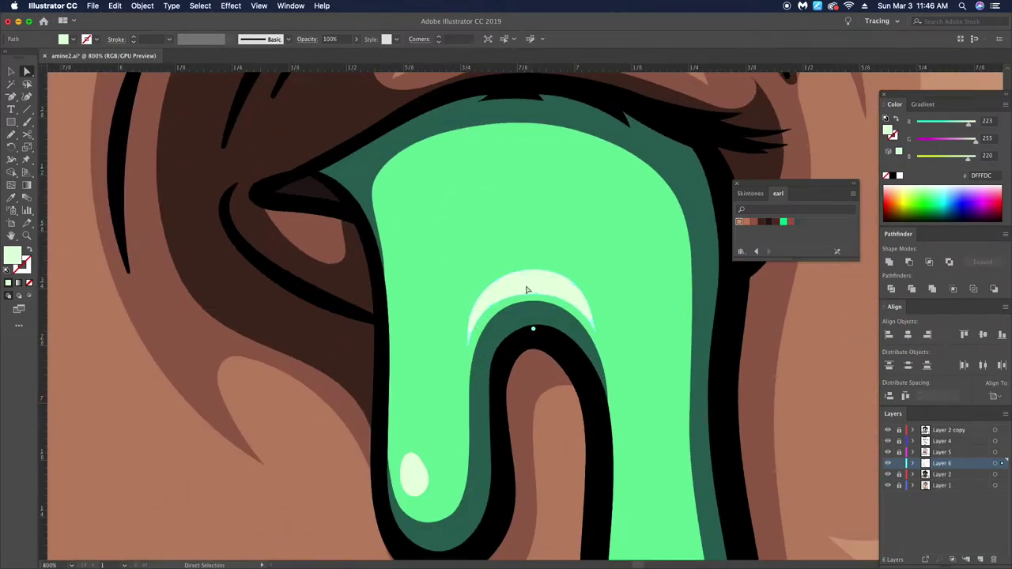
Step: Nudge the crescent into place and draw a pale gloss spot on the left drip's leg
{"action": "left_click_drag", "start_coordinate": [483, 320], "coordinate": [484, 320]}
{"action": "key", "text": "ctrl+shift+a"}
{"action": "key", "text": "ctrl+minus"}
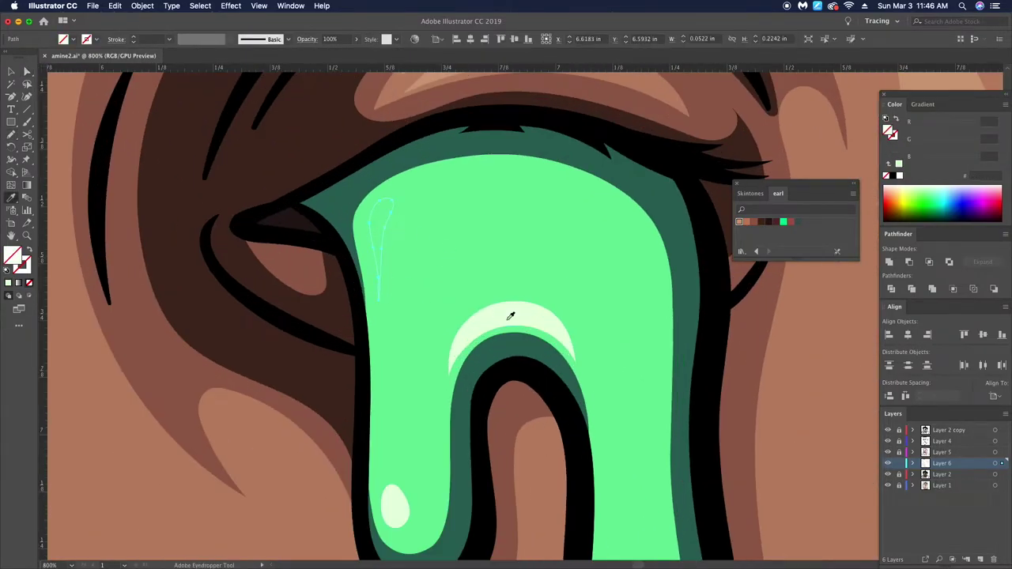
{"action": "key", "text": "ctrl+plus"}
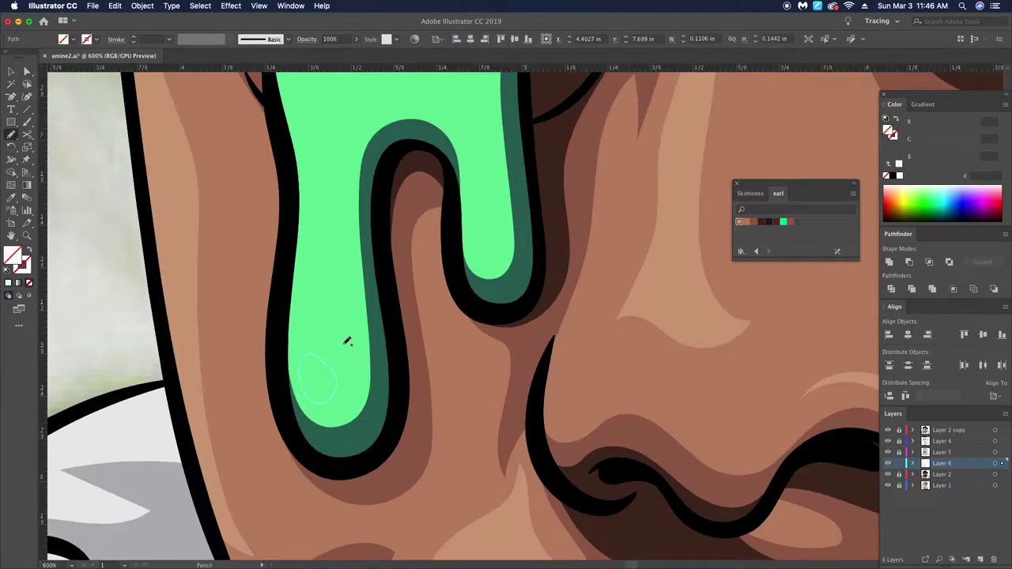
{"action": "left_click_drag", "start_coordinate": [406, 305], "coordinate": [400, 323]}
Step: Draw a pale crescent highlight on the drip's arch and reshape its tip with Direct Selection
{"action": "left_click_drag", "start_coordinate": [11, 135], "coordinate": [63, 147]}
{"action": "left_click_drag", "start_coordinate": [277, 235], "coordinate": [242, 330]}
{"action": "left_click_drag", "start_coordinate": [300, 298], "coordinate": [291, 294]}
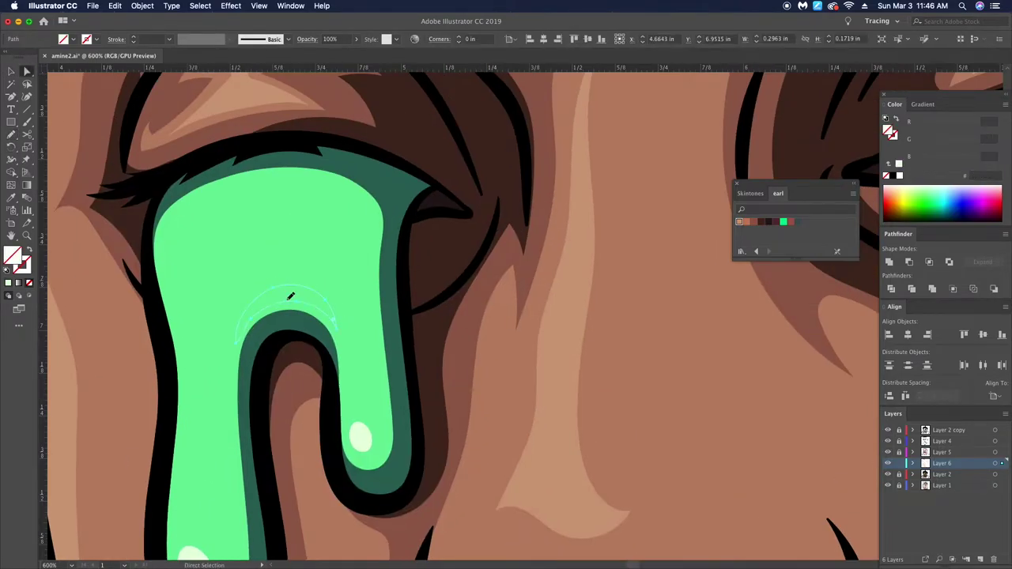
{"action": "key", "text": "ctrl+plus"}
{"action": "key", "text": "ctrl+plus"}
{"action": "key", "text": "ctrl+plus"}
{"action": "key", "text": "a"}
{"action": "left_click", "coordinate": [258, 322]}
{"action": "left_click_drag", "start_coordinate": [307, 244], "coordinate": [371, 230]}
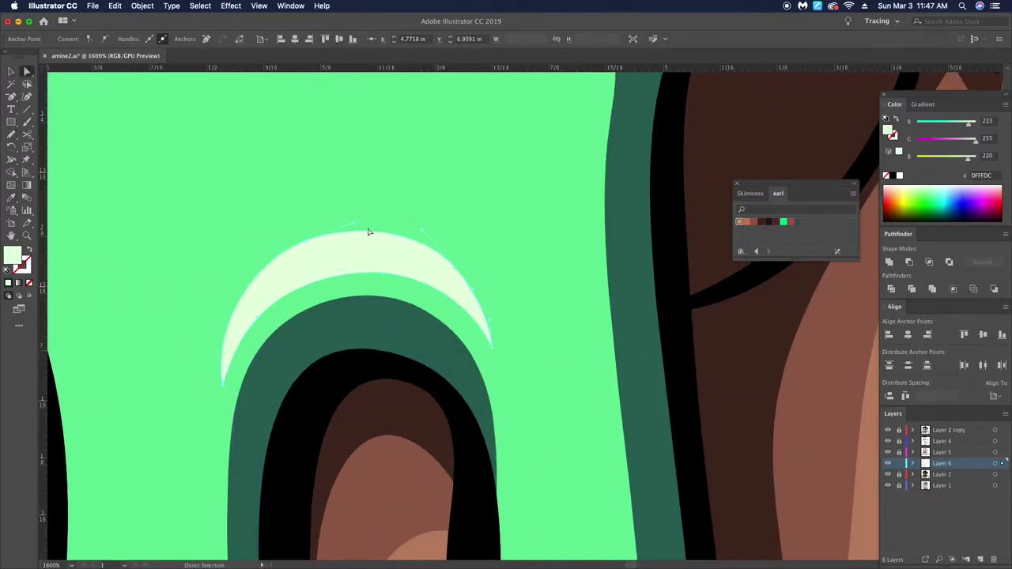
{"action": "key", "text": "ctrl+minus"}
{"action": "key", "text": "ctrl+minus"}
{"action": "key", "text": "ctrl+minus"}
{"action": "key", "text": "n"}
{"action": "key", "text": "ctrl+plus"}
{"action": "key", "text": "ctrl+plus"}
{"action": "key", "text": "ctrl+minus"}
{"action": "key", "text": "ctrl+minus"}
{"action": "key", "text": "ctrl+minus"}
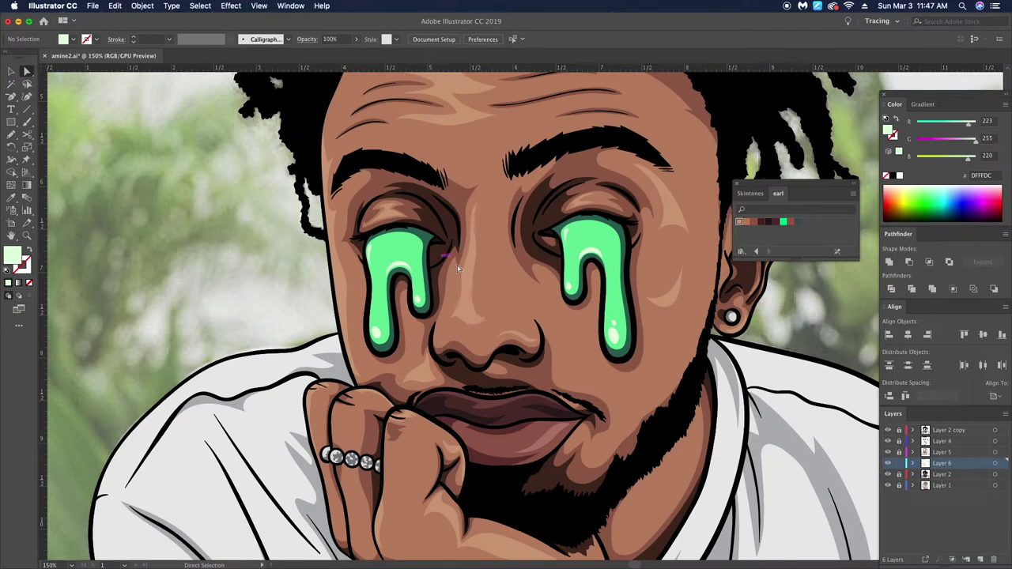
Step: Set the fill to white and paint a white shine stroke on a bracelet bead
{"action": "scroll", "coordinate": [383, 427], "scroll_direction": "up", "scroll_amount": 5}
{"action": "double_click", "coordinate": [12, 255]}
{"action": "key", "text": "Return"}
{"action": "key", "text": "i"}
{"action": "scroll", "coordinate": [427, 320], "scroll_direction": "up", "scroll_amount": 2}
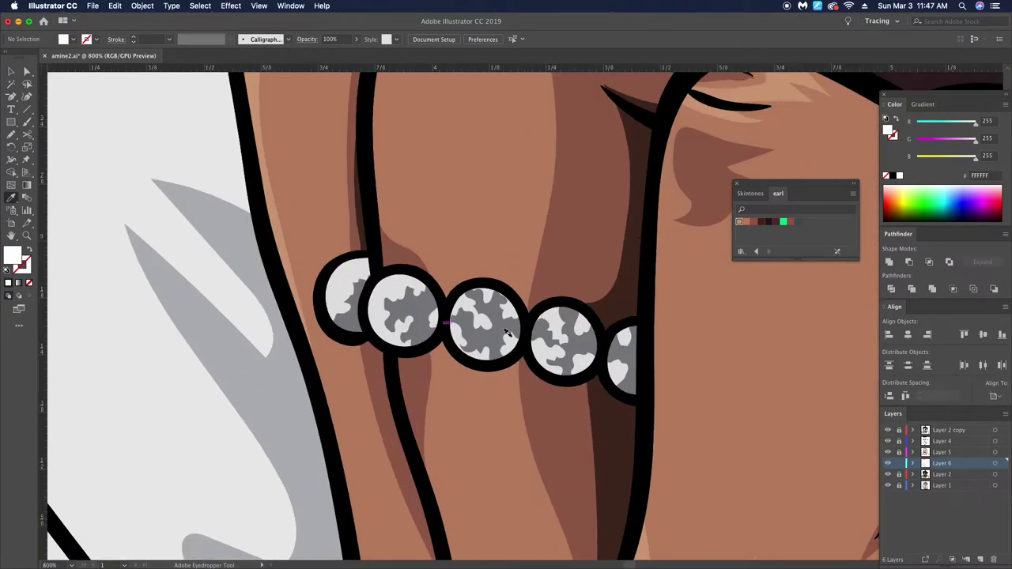
{"action": "left_click_drag", "start_coordinate": [322, 299], "coordinate": [357, 290]}
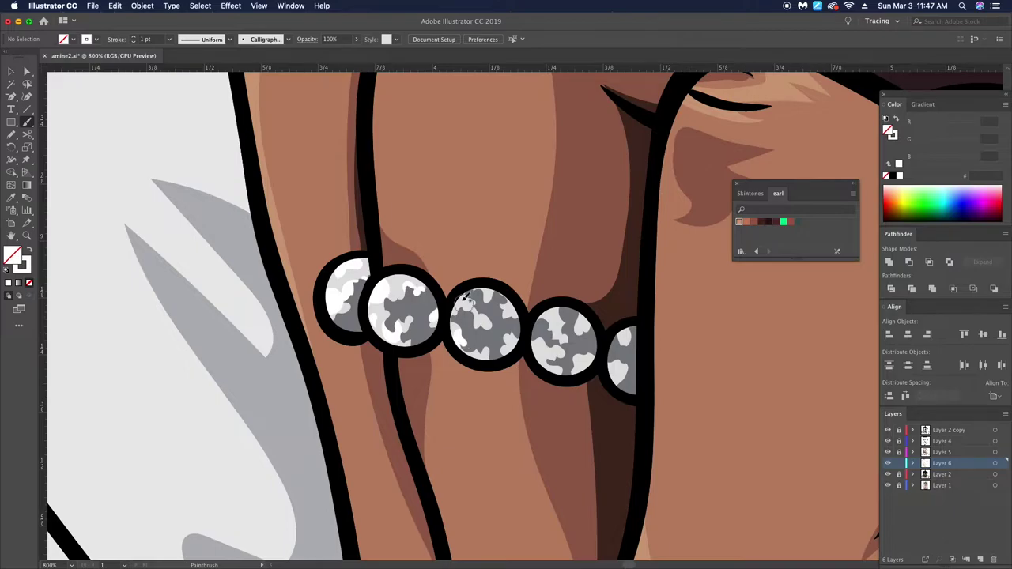
{"action": "key", "text": "ctrl+minus"}
{"action": "key", "text": "ctrl+minus"}
{"action": "key", "text": "ctrl+minus"}
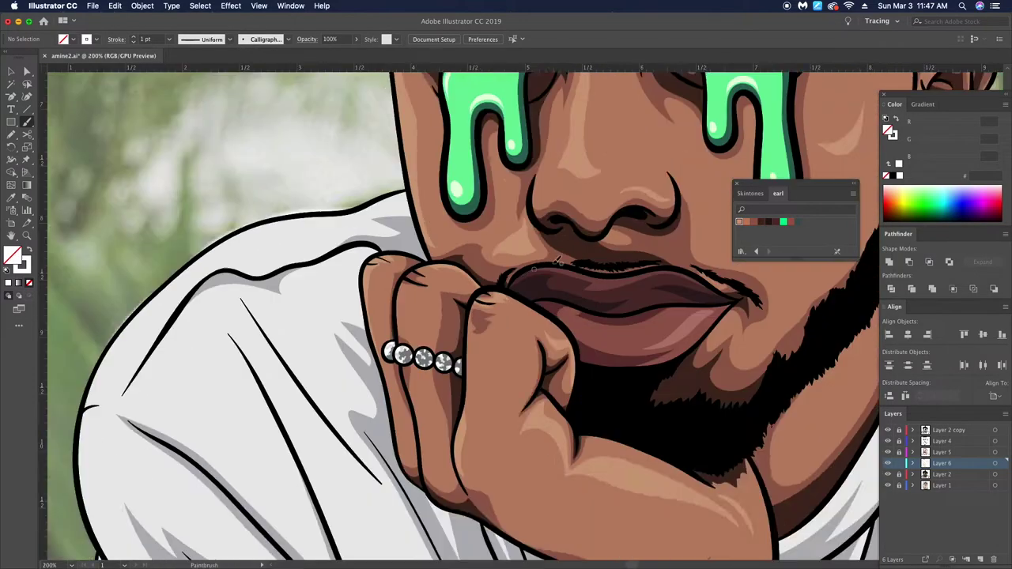
{"action": "scroll", "coordinate": [550, 324], "scroll_direction": "up", "scroll_amount": 4}
{"action": "key", "text": "ctrl+1"}
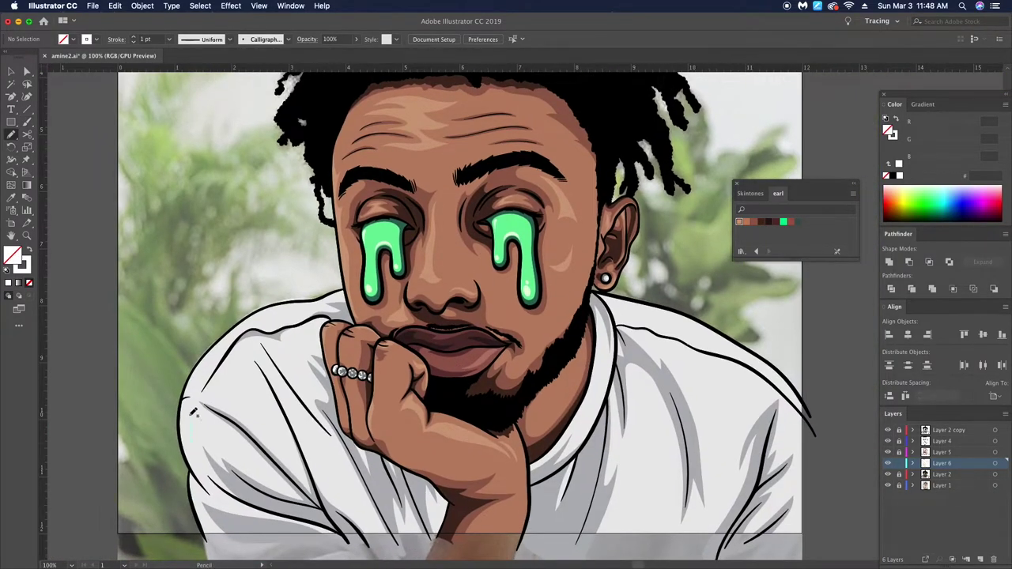
{"action": "key", "text": "ctrl+0"}
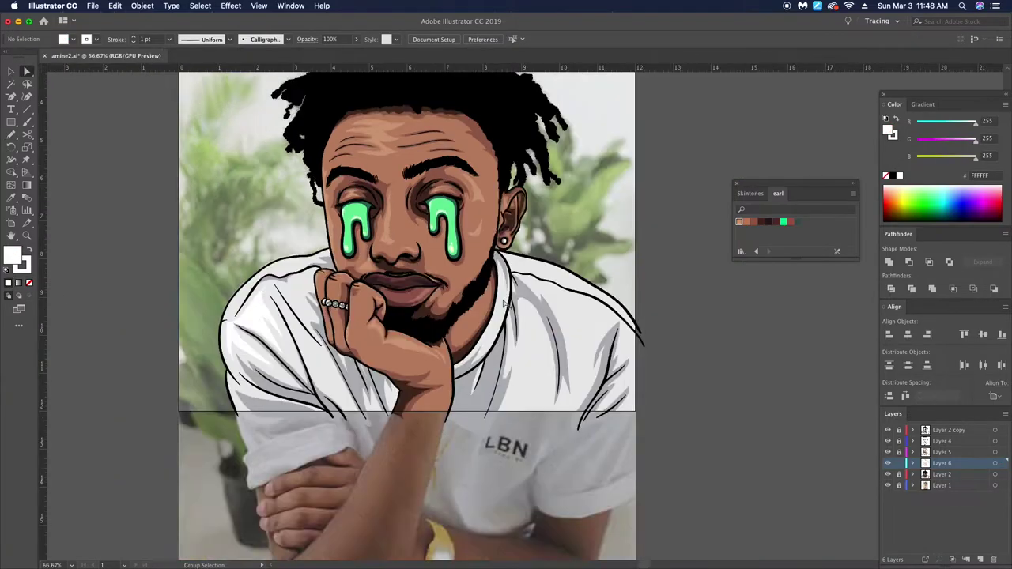
{"action": "scroll", "coordinate": [319, 304], "scroll_direction": "up", "scroll_amount": 5}
{"action": "scroll", "coordinate": [182, 488], "scroll_direction": "up", "scroll_amount": 3}
Step: Check an existing white shirt highlight, then draw a new white highlight stroke on the shirt
{"action": "left_click", "coordinate": [127, 431]}
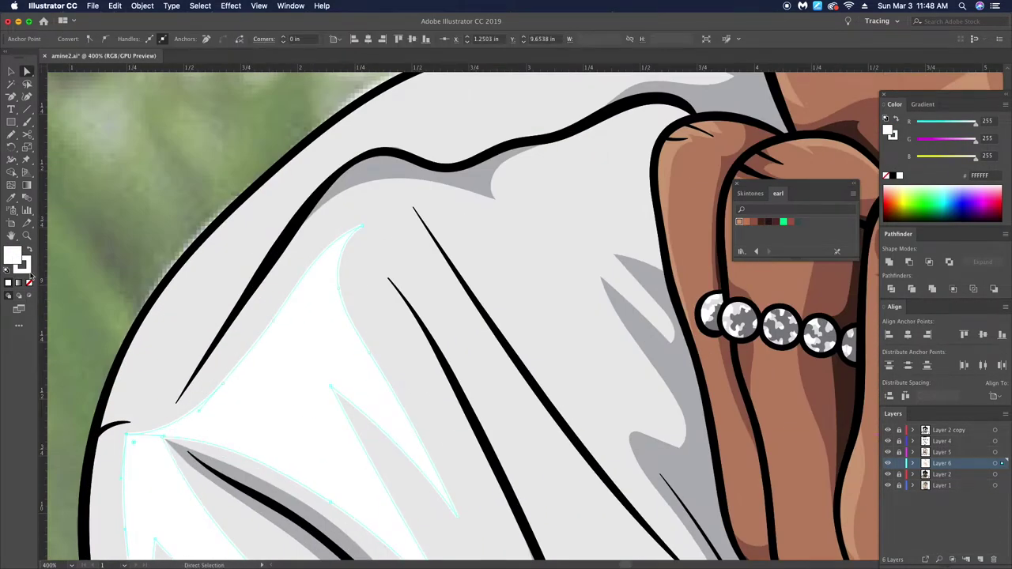
{"action": "left_click", "coordinate": [200, 6]}
{"action": "key", "text": "Escape"}
{"action": "key", "text": "ctrl+shift+a"}
{"action": "scroll", "coordinate": [315, 417], "scroll_direction": "down", "scroll_amount": 3}
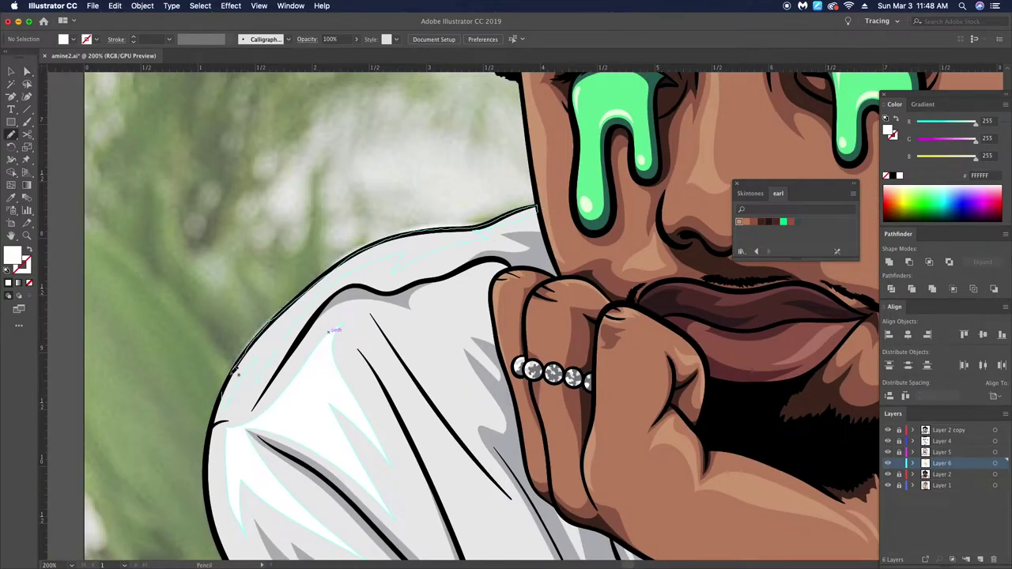
{"action": "scroll", "coordinate": [355, 317], "scroll_direction": "down", "scroll_amount": 2}
{"action": "scroll", "coordinate": [365, 317], "scroll_direction": "down", "scroll_amount": 3}
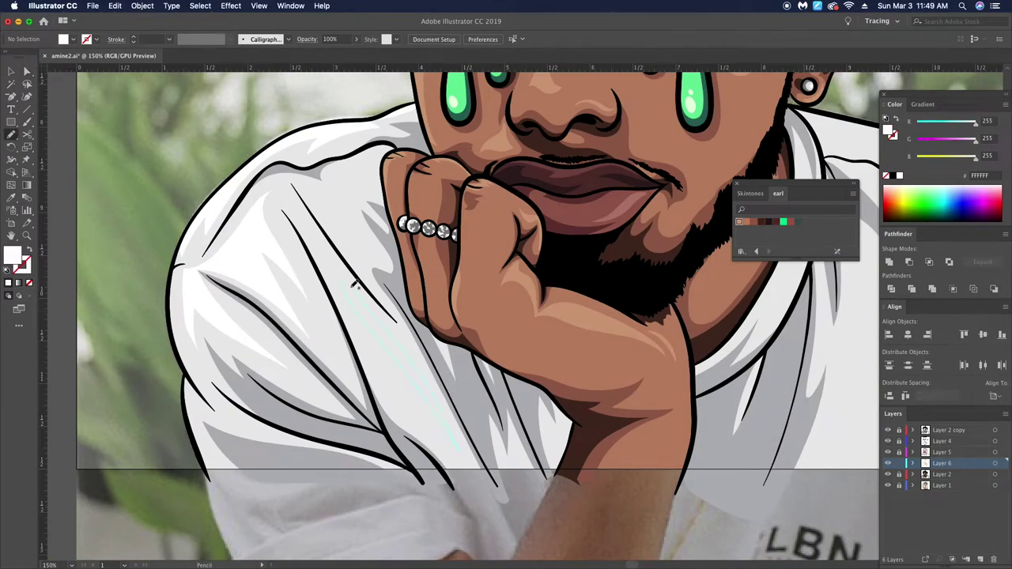
{"action": "left_click_drag", "start_coordinate": [362, 293], "coordinate": [348, 273]}
Step: Add another white highlight along a shirt fold
{"action": "scroll", "coordinate": [237, 253], "scroll_direction": "right", "scroll_amount": 3}
{"action": "scroll", "coordinate": [237, 253], "scroll_direction": "up", "scroll_amount": 1}
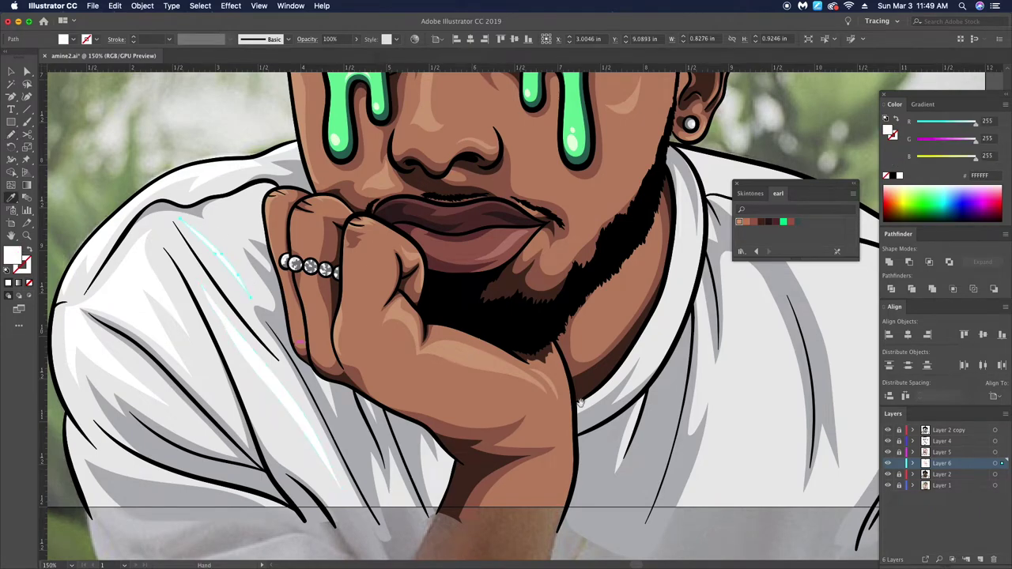
{"action": "scroll", "coordinate": [579, 403], "scroll_direction": "right", "scroll_amount": 5}
{"action": "scroll", "coordinate": [494, 364], "scroll_direction": "down", "scroll_amount": 3}
{"action": "left_click_drag", "start_coordinate": [475, 367], "coordinate": [484, 285]}
{"action": "scroll", "coordinate": [491, 240], "scroll_direction": "up", "scroll_amount": 3}
{"action": "scroll", "coordinate": [490, 240], "scroll_direction": "right", "scroll_amount": 2}
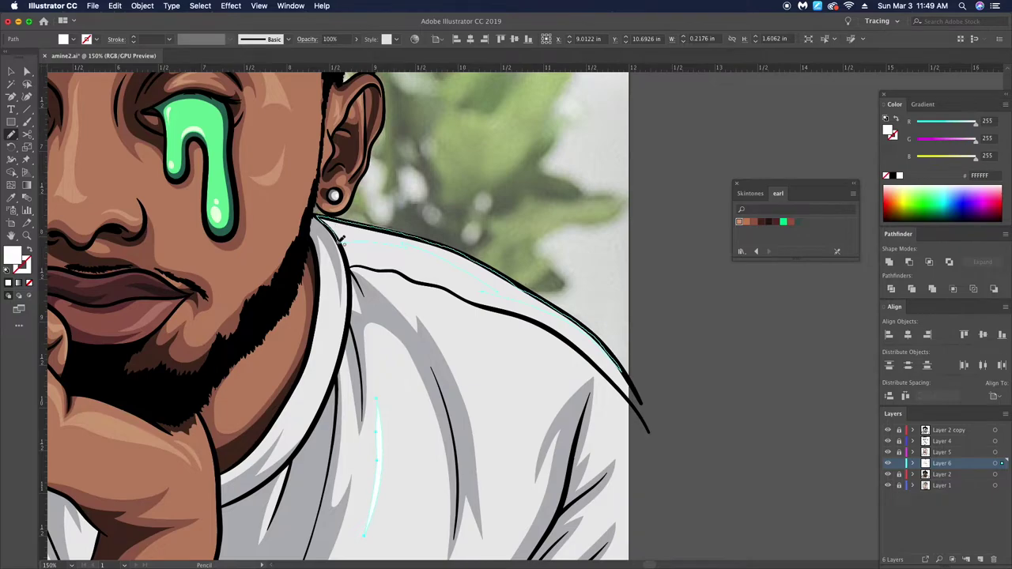
{"action": "scroll", "coordinate": [494, 302], "scroll_direction": "down", "scroll_amount": 3}
Step: Refine the new shirt highlight's anchors and hide the reference photo layer
{"action": "key", "text": "a"}
{"action": "key", "text": "super+equal"}
{"action": "left_click", "coordinate": [437, 275]}
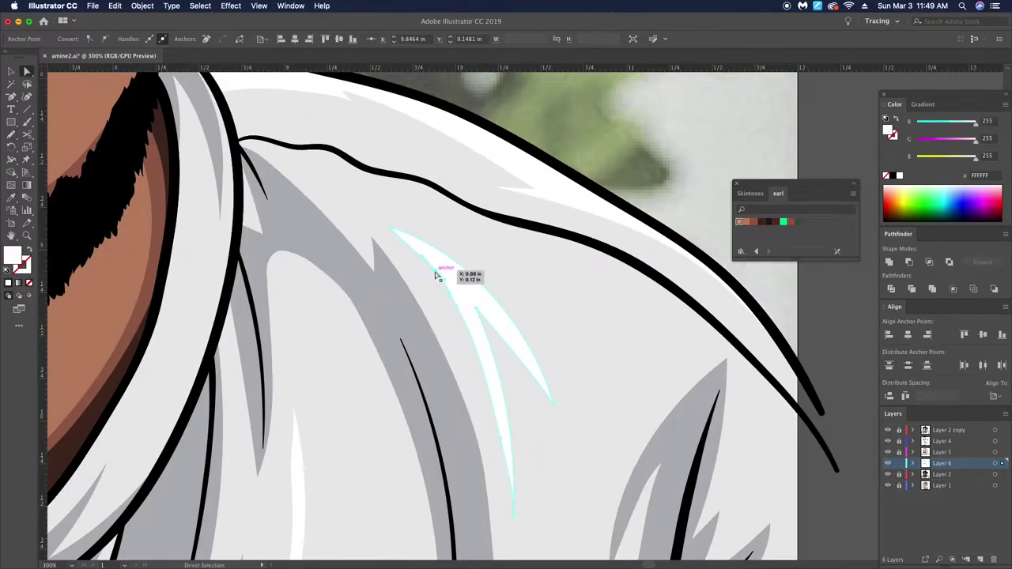
{"action": "key", "text": "super+shift+a"}
{"action": "key", "text": "super+0"}
{"action": "key", "text": "super+equal"}
{"action": "key", "text": "super+equal"}
{"action": "key", "text": "super+equal"}
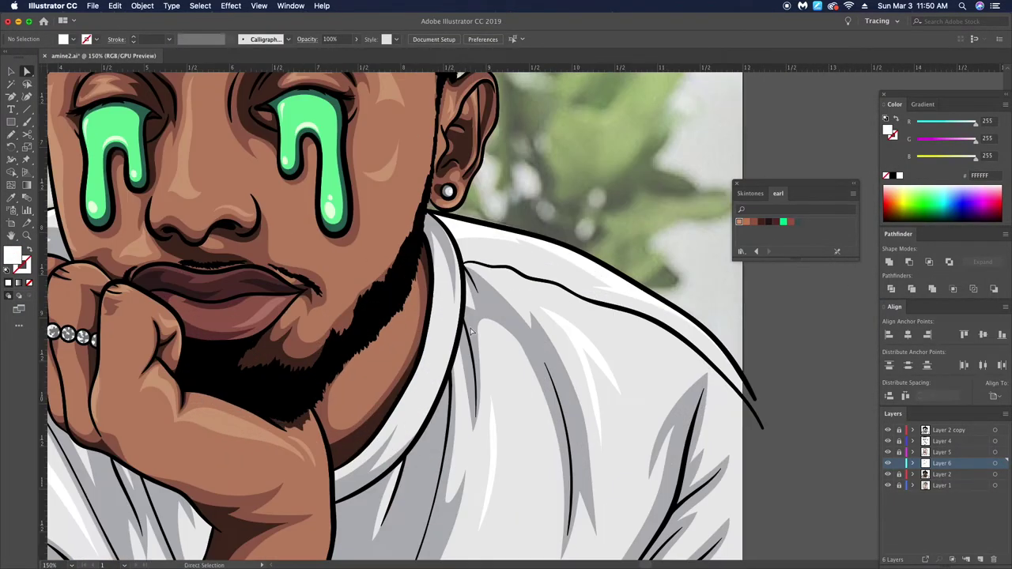
{"action": "key", "text": "a"}
{"action": "key", "text": "super+0"}
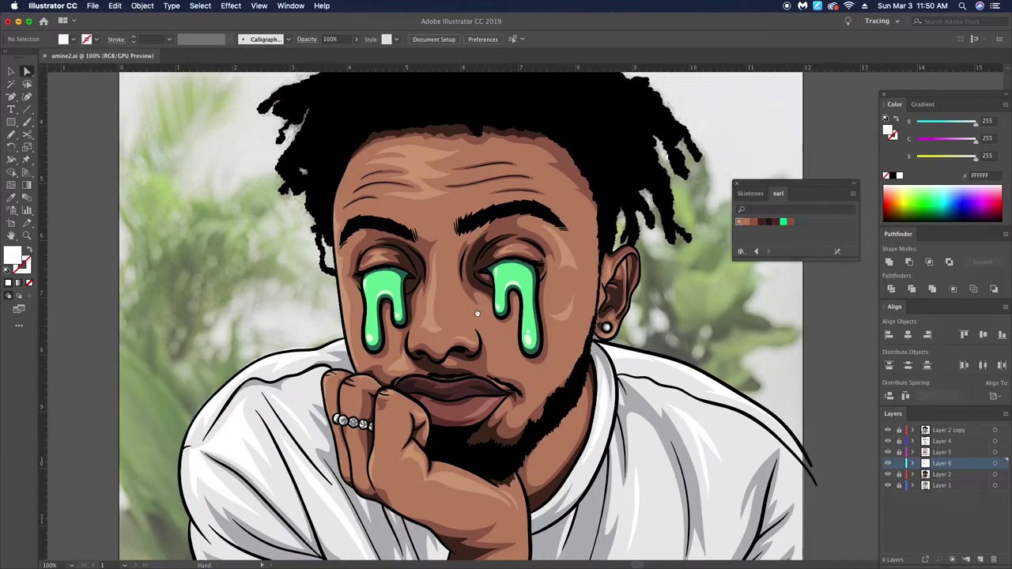
{"action": "scroll", "coordinate": [632, 283], "scroll_direction": "right", "scroll_amount": 5}
{"action": "left_click", "coordinate": [886, 485]}
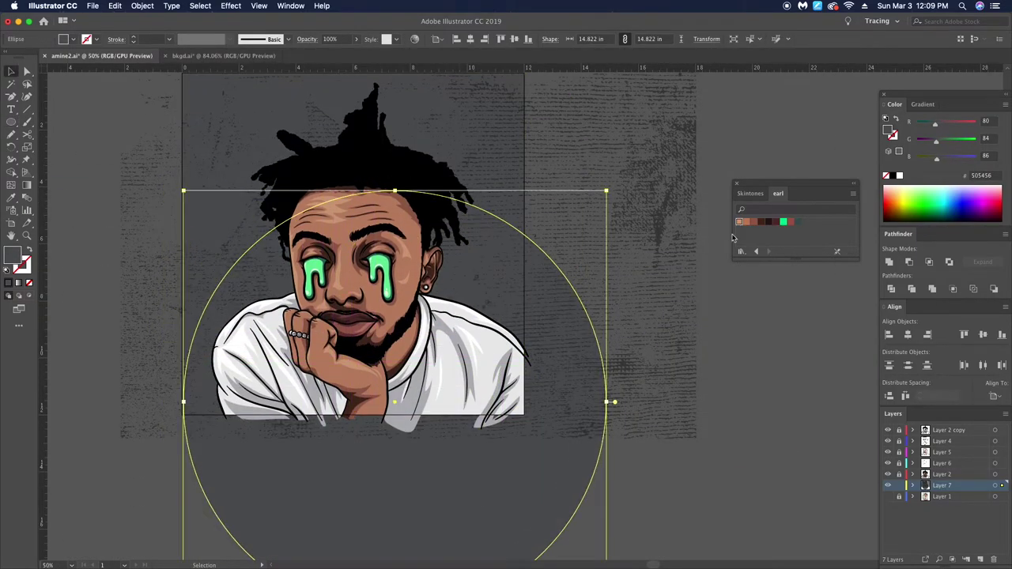
Step: Give the background circle a gradient fill for the green radial glow
{"action": "left_click", "coordinate": [18, 283]}
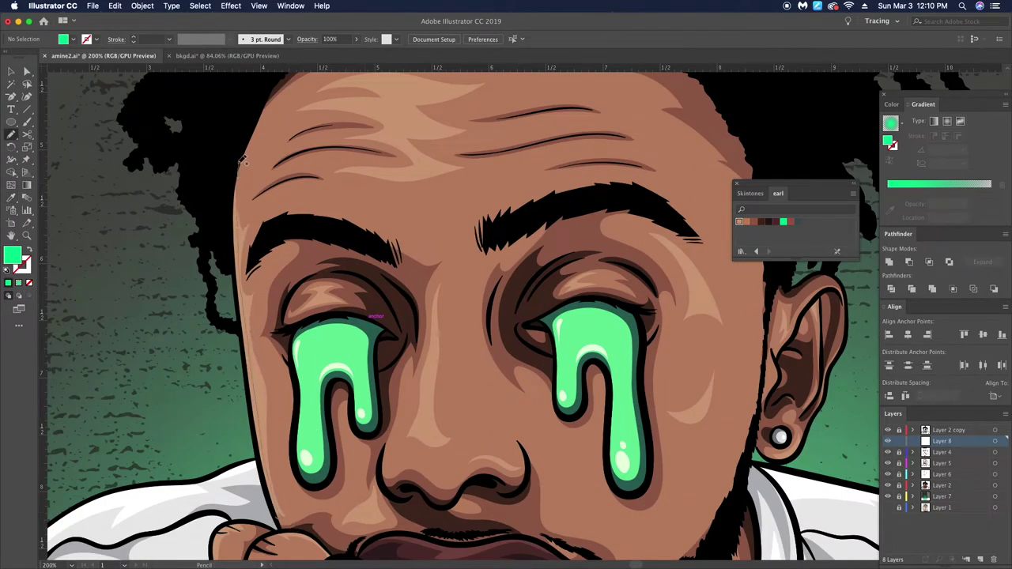
Step: Draw a thin green rim light along the left cheek and adjust its anchors
{"action": "left_click_drag", "start_coordinate": [247, 356], "coordinate": [269, 506]}
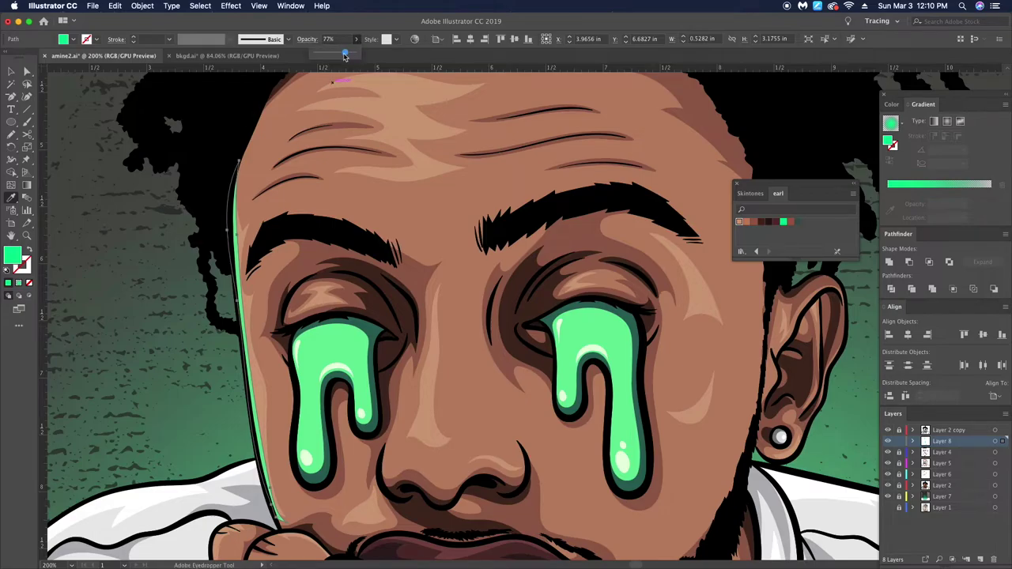
{"action": "key", "text": "super+shift+a"}
{"action": "left_click_drag", "start_coordinate": [222, 373], "coordinate": [313, 310]}
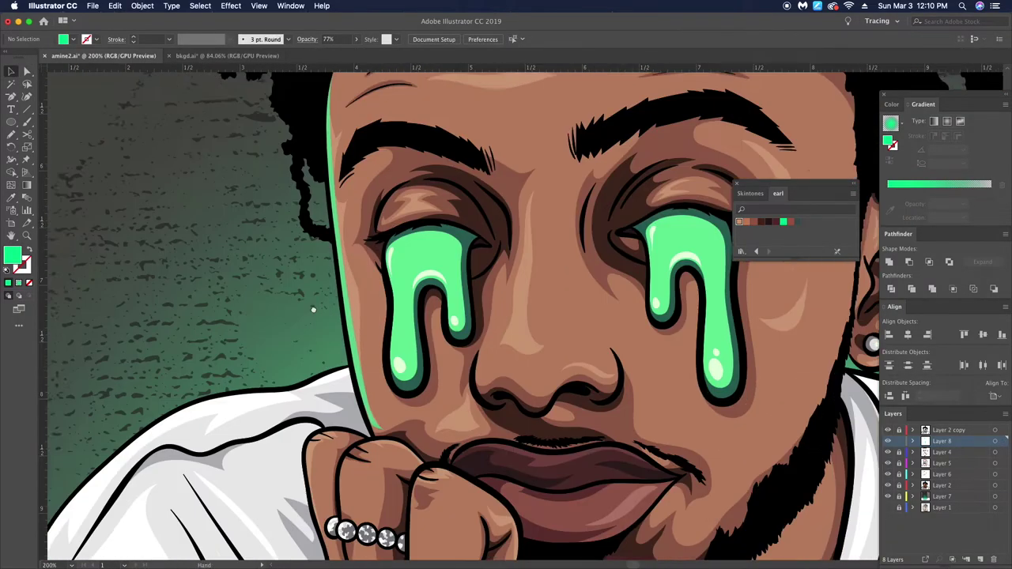
{"action": "key", "text": "super+plus"}
{"action": "key", "text": "a"}
{"action": "left_click", "coordinate": [370, 472]}
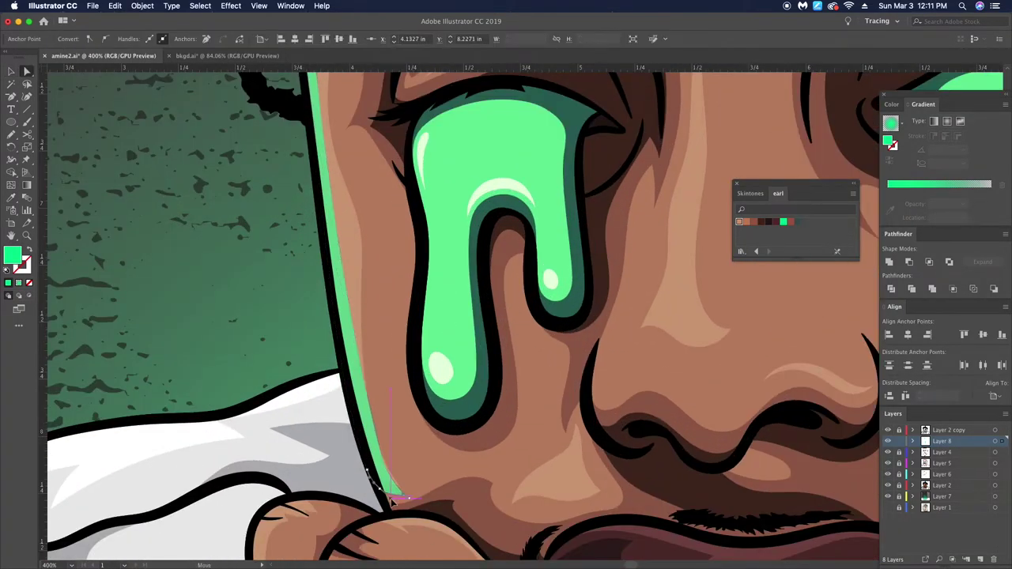
{"action": "key", "text": "super+shift+a"}
{"action": "key", "text": "super+minus"}
{"action": "key", "text": "super+minus"}
{"action": "key", "text": "super+plus"}
{"action": "key", "text": "super+plus"}
{"action": "key", "text": "n"}
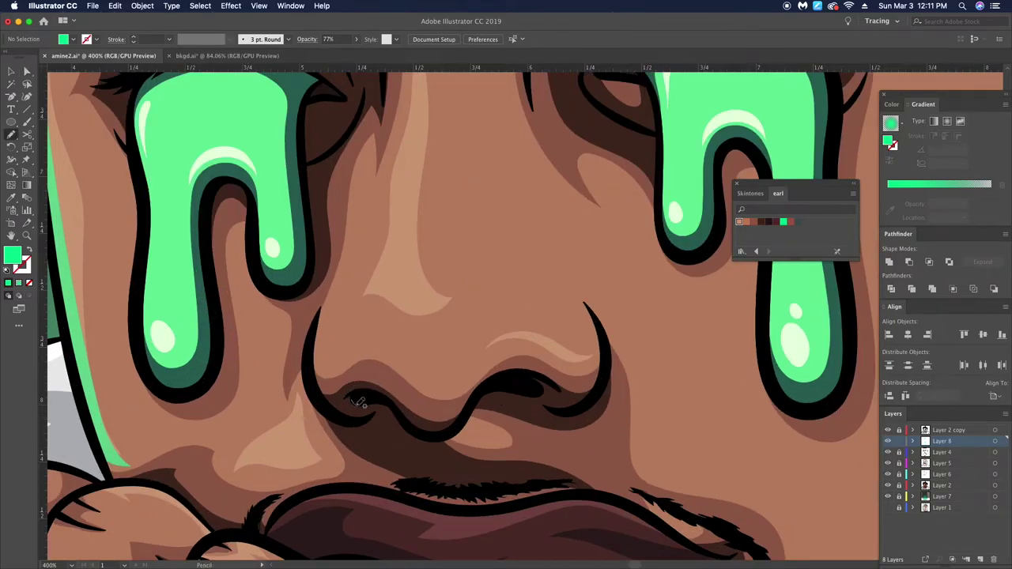
Step: Add a green rim light on the left nostril, pulling its tip upward along the nostril
{"action": "key", "text": "super+minus"}
{"action": "key", "text": "super+minus"}
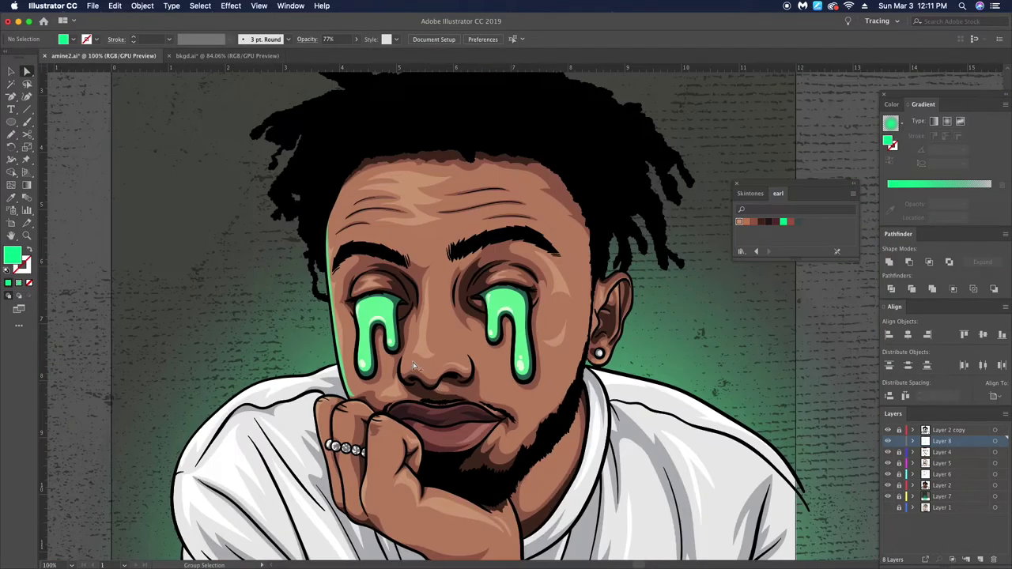
{"action": "key", "text": "super+plus"}
{"action": "key", "text": "super+plus"}
{"action": "left_click_drag", "start_coordinate": [435, 425], "coordinate": [436, 427]}
{"action": "key", "text": "a"}
{"action": "key", "text": "super+minus"}
{"action": "key", "text": "super+minus"}
{"action": "key", "text": "super+plus"}
{"action": "key", "text": "super+plus"}
{"action": "key", "text": "super+plus"}
{"action": "left_click_drag", "start_coordinate": [401, 382], "coordinate": [381, 146]}
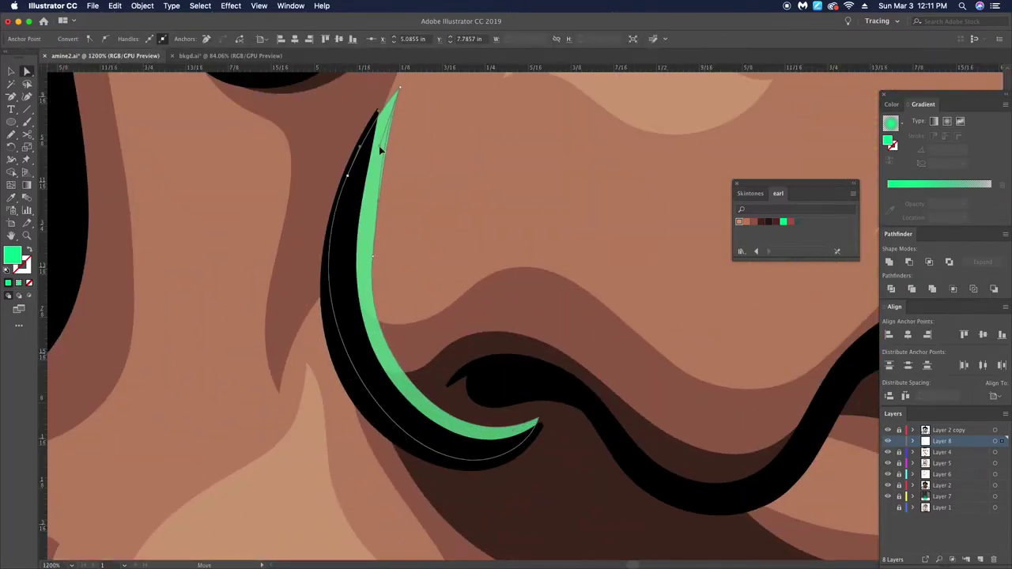
{"action": "key", "text": "super+shift+a"}
{"action": "key", "text": "super+minus"}
{"action": "key", "text": "super+minus"}
{"action": "key", "text": "super+minus"}
{"action": "key", "text": "super+plus"}
{"action": "key", "text": "super+plus"}
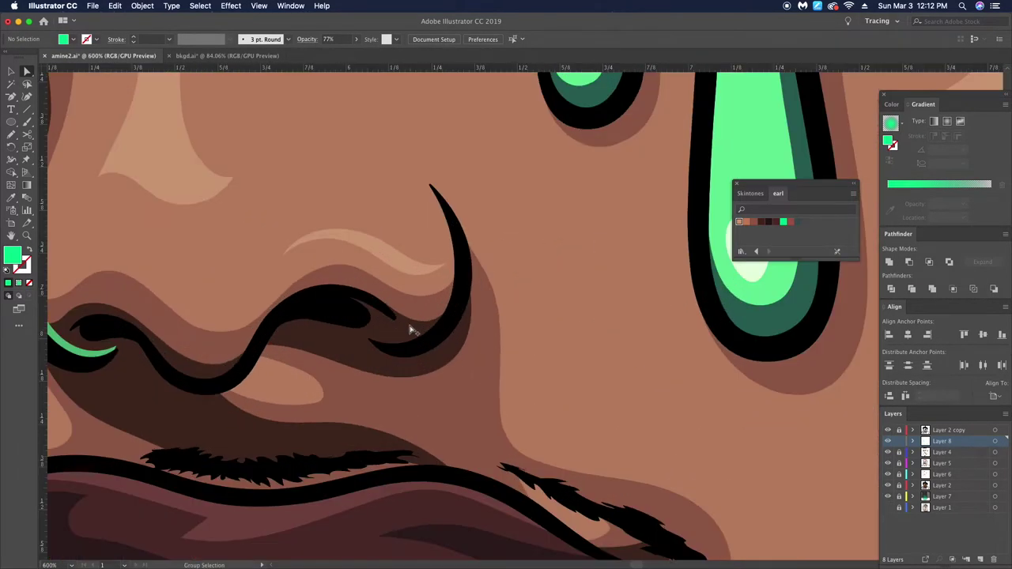
Step: Draw green rim-light strokes on the other nostril and along the nostril crease
{"action": "left_click_drag", "start_coordinate": [368, 294], "coordinate": [368, 295]}
{"action": "key", "text": "a"}
{"action": "key", "text": "super+minus"}
{"action": "key", "text": "super+minus"}
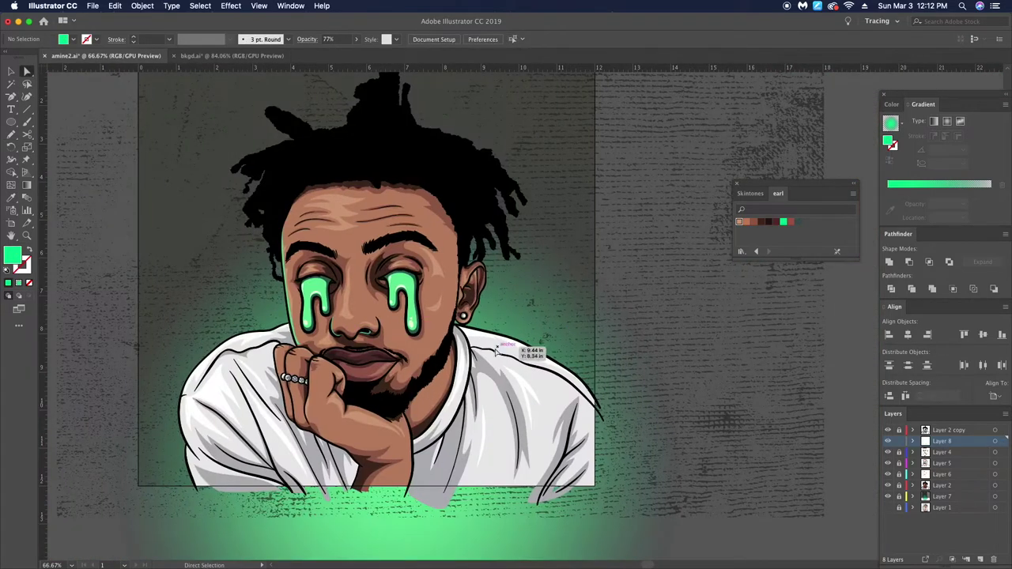
{"action": "key", "text": "super+plus"}
{"action": "key", "text": "super+plus"}
{"action": "key", "text": "n"}
{"action": "left_click_drag", "start_coordinate": [216, 287], "coordinate": [287, 274]}
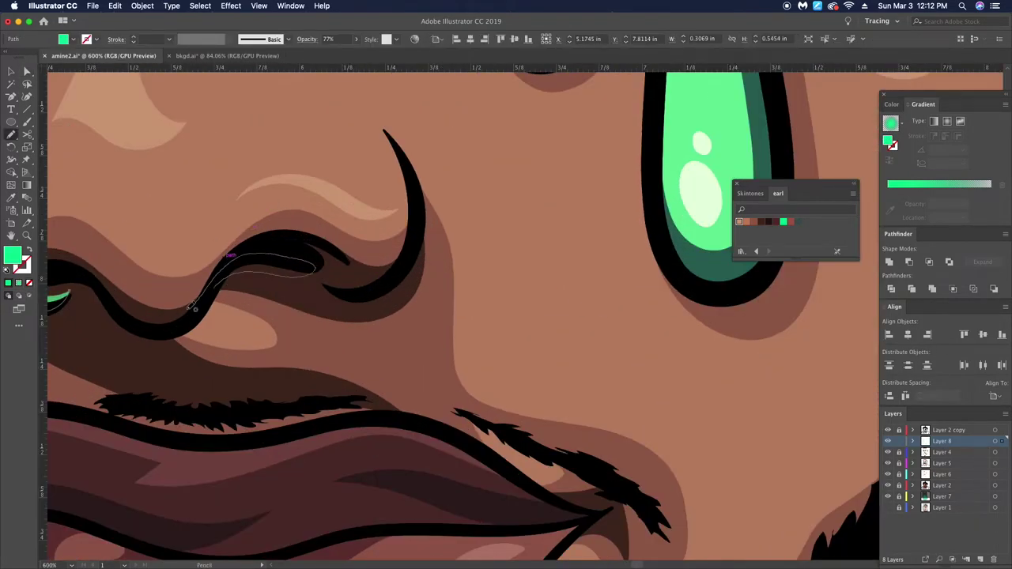
{"action": "left_click", "coordinate": [59, 297]}
{"action": "key", "text": "a"}
{"action": "key", "text": "super+minus"}
{"action": "key", "text": "super+minus"}
{"action": "key", "text": "super+plus"}
{"action": "key", "text": "super+plus"}
{"action": "key", "text": "super+plus"}
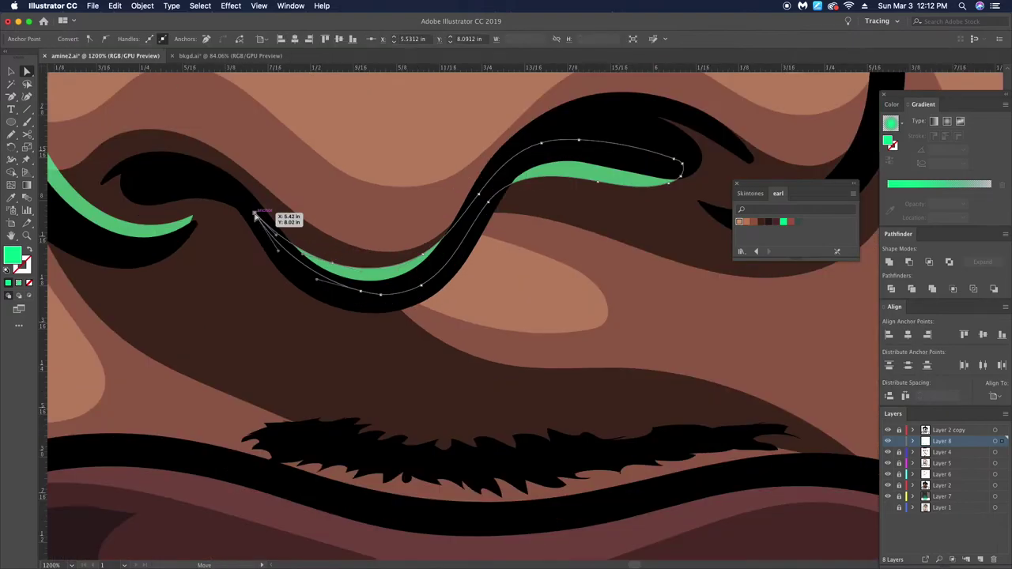
{"action": "key", "text": "super+minus"}
{"action": "key", "text": "super+minus"}
{"action": "key", "text": "super+plus"}
{"action": "key", "text": "super+plus"}
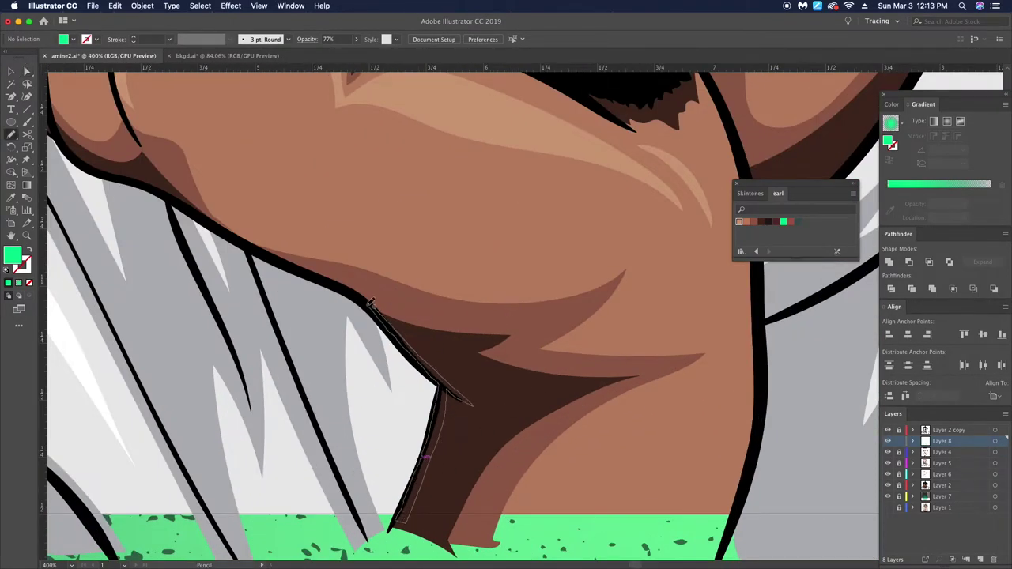
Step: Refine the cheek's green stroke and draw a green rim light along the hand edge
{"action": "scroll", "coordinate": [377, 309], "scroll_direction": "up", "scroll_amount": 10}
{"action": "key", "text": "a"}
{"action": "left_click", "coordinate": [237, 260]}
{"action": "scroll", "coordinate": [263, 305], "scroll_direction": "up", "scroll_amount": 3}
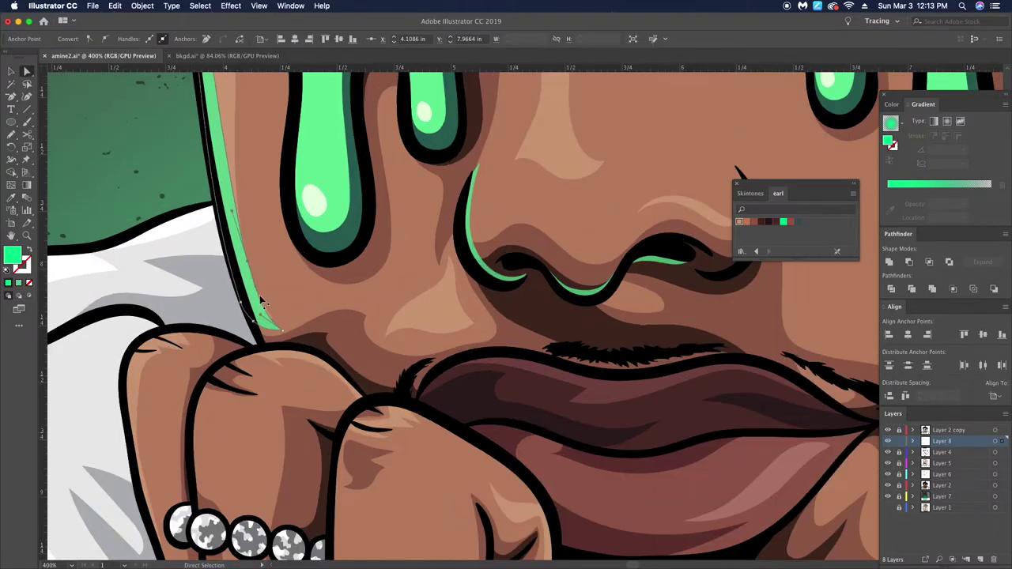
{"action": "key", "text": "super+shift+a"}
{"action": "key", "text": "super+minus"}
{"action": "key", "text": "super+minus"}
{"action": "key", "text": "super+minus"}
{"action": "scroll", "coordinate": [434, 405], "scroll_direction": "down", "scroll_amount": 5}
{"action": "key", "text": "super+plus"}
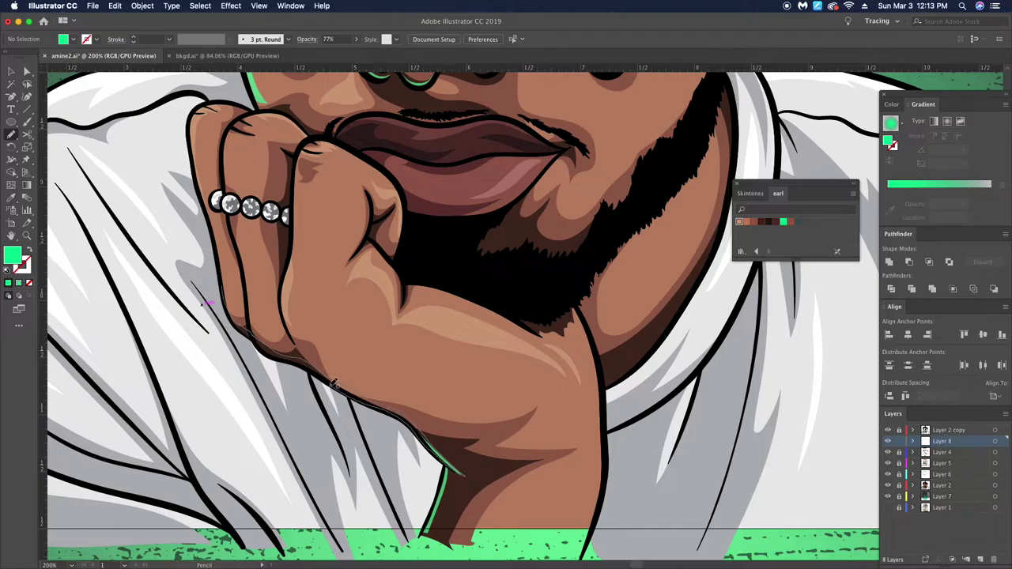
{"action": "left_click_drag", "start_coordinate": [242, 329], "coordinate": [220, 278]}
{"action": "key", "text": "super+shift+a"}
{"action": "key", "text": "super+0"}
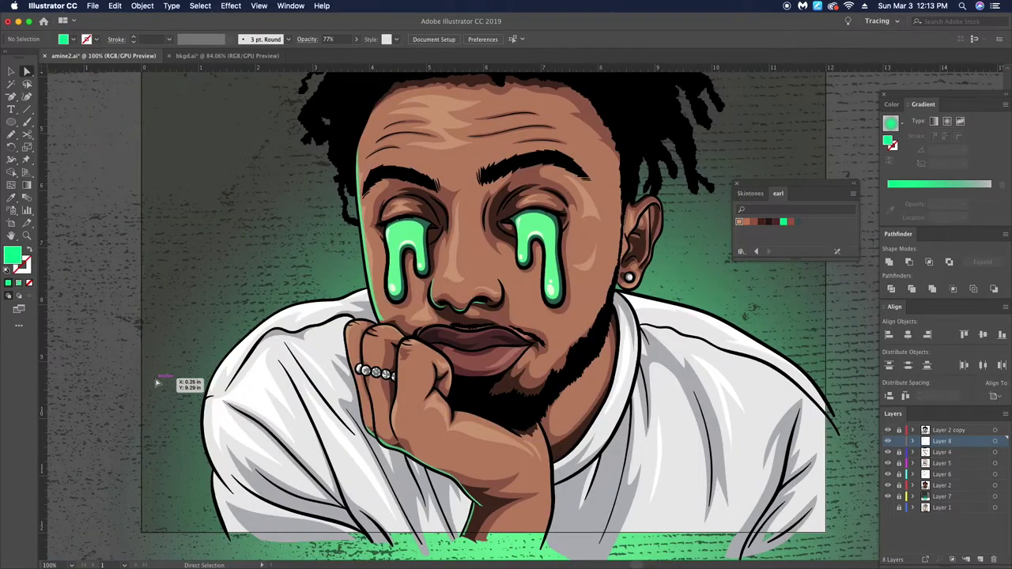
Step: Draw a green rim-light stroke along the hand's left edge and adjust its anchors
{"action": "scroll", "coordinate": [292, 363], "scroll_direction": "up", "scroll_amount": 4}
{"action": "left_click_drag", "start_coordinate": [242, 315], "coordinate": [237, 242]}
{"action": "key", "text": "super+minus"}
{"action": "scroll", "coordinate": [316, 333], "scroll_direction": "up", "scroll_amount": 4}
{"action": "key", "text": "a"}
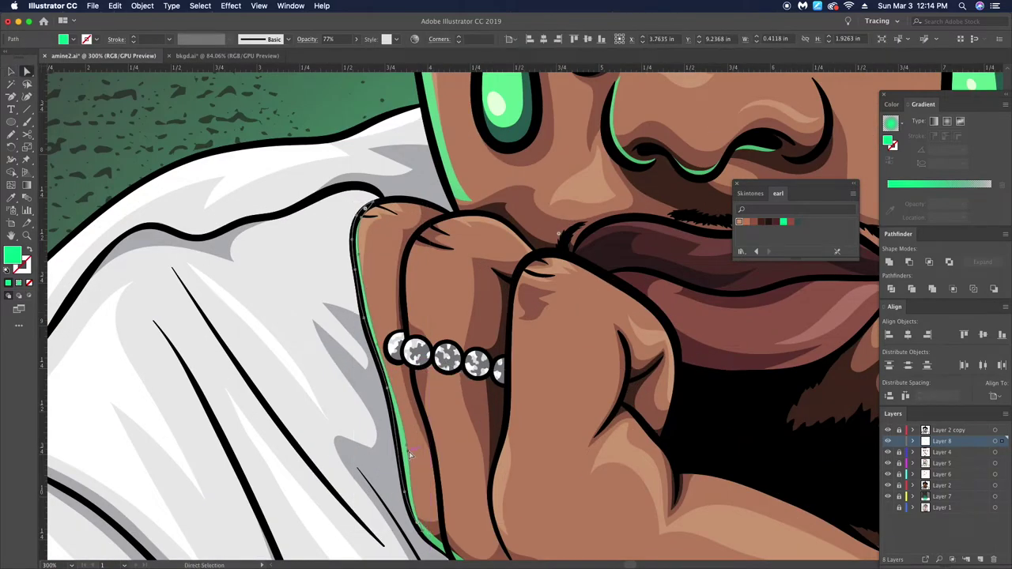
{"action": "left_click_drag", "start_coordinate": [409, 455], "coordinate": [361, 259]}
{"action": "key", "text": "super+shift+a"}
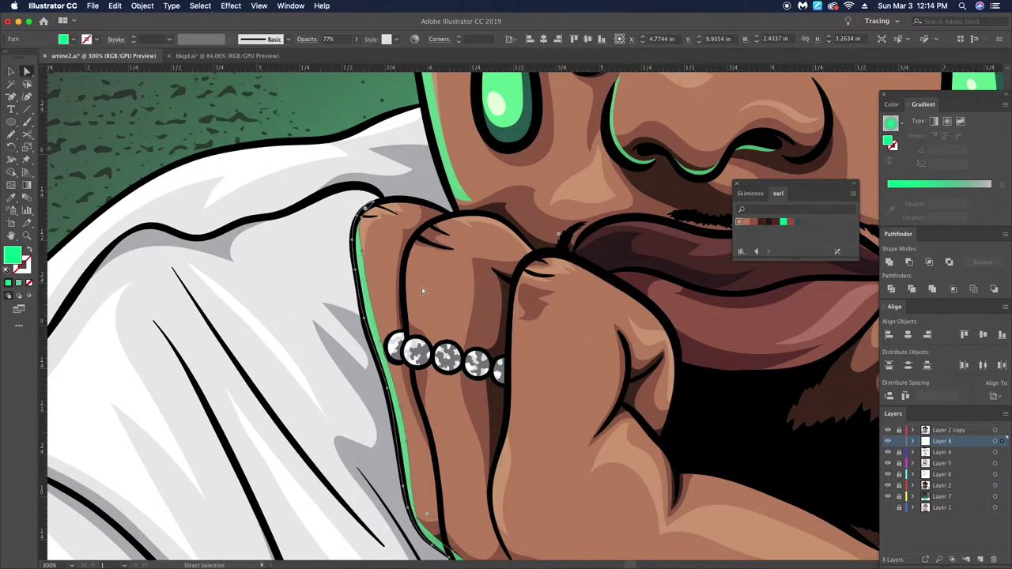
{"action": "scroll", "coordinate": [389, 222], "scroll_direction": "up", "scroll_amount": 3}
{"action": "scroll", "coordinate": [389, 222], "scroll_direction": "down", "scroll_amount": 3}
{"action": "scroll", "coordinate": [310, 345], "scroll_direction": "up", "scroll_amount": 2}
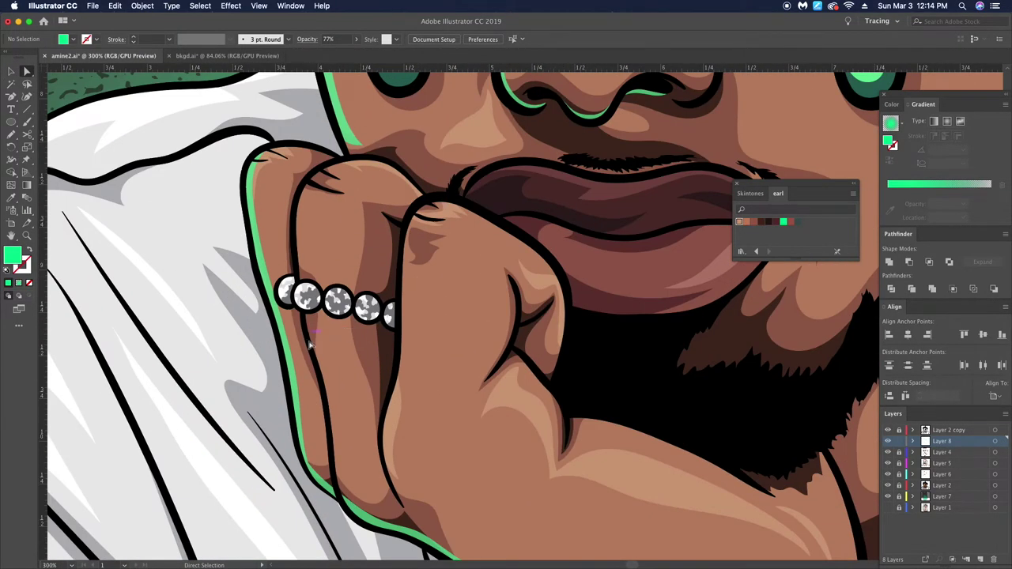
Step: Add green rim-light strokes along the ring finger and the next finger, smoothing their anchors
{"action": "left_click_drag", "start_coordinate": [323, 275], "coordinate": [331, 313]}
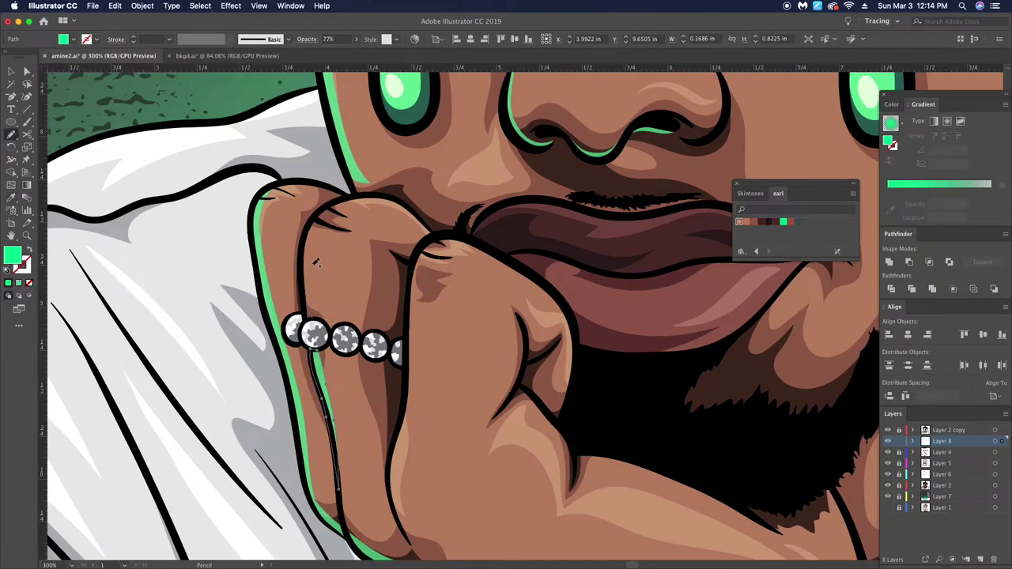
{"action": "scroll", "coordinate": [389, 316], "scroll_direction": "up", "scroll_amount": 3}
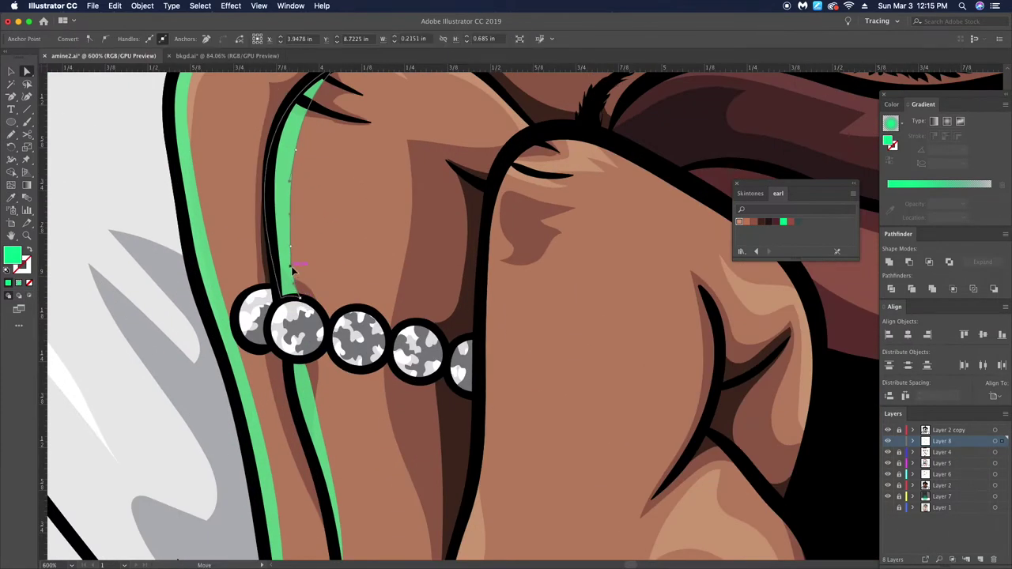
{"action": "scroll", "coordinate": [389, 317], "scroll_direction": "down", "scroll_amount": 2}
{"action": "key", "text": "a"}
{"action": "left_click_drag", "start_coordinate": [389, 399], "coordinate": [383, 399]}
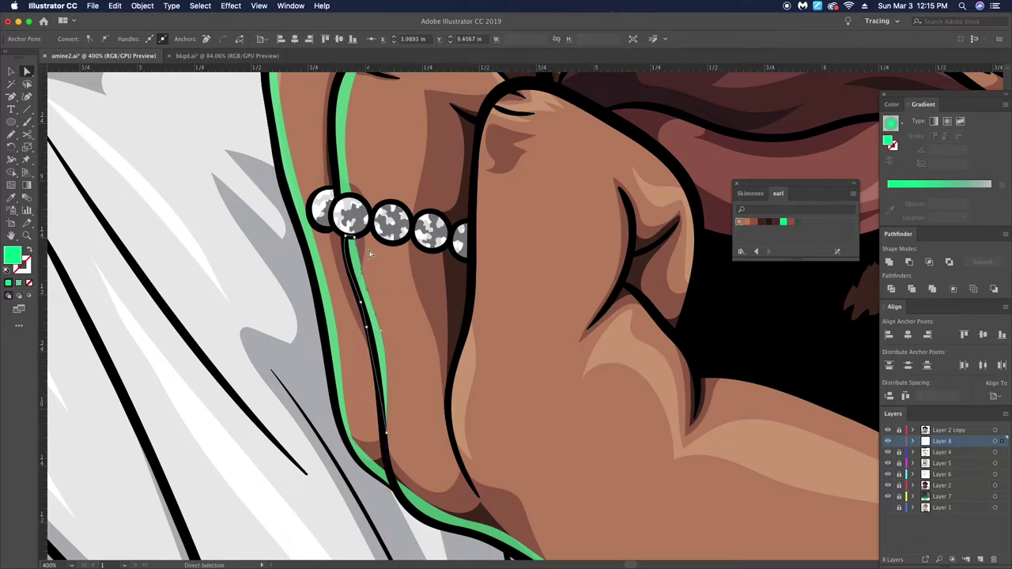
{"action": "key", "text": "ctrl+shift+a"}
{"action": "key", "text": "n"}
{"action": "scroll", "coordinate": [366, 248], "scroll_direction": "down", "scroll_amount": 5}
{"action": "scroll", "coordinate": [354, 443], "scroll_direction": "up", "scroll_amount": 4}
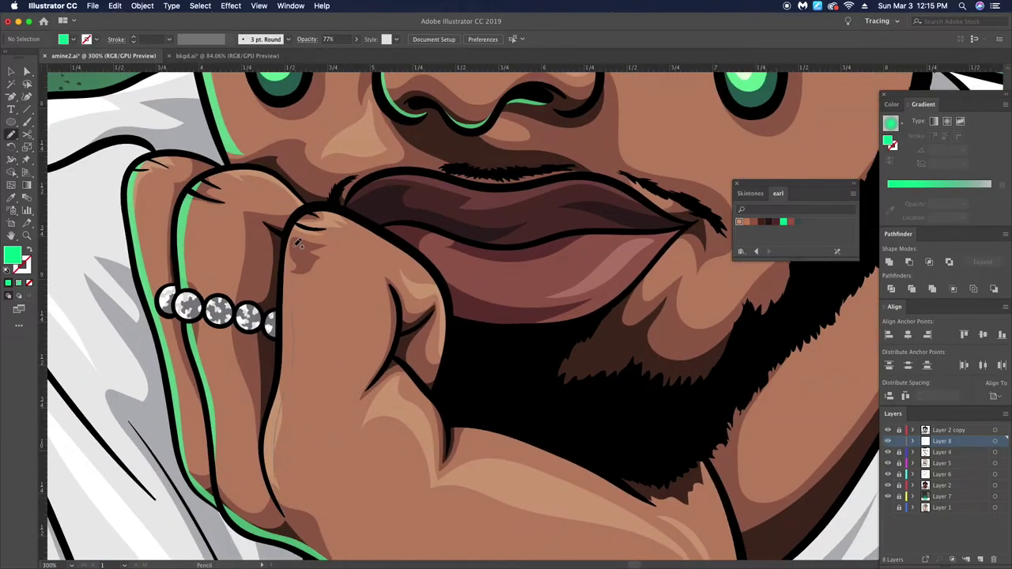
{"action": "left_click_drag", "start_coordinate": [293, 514], "coordinate": [285, 512]}
{"action": "scroll", "coordinate": [281, 502], "scroll_direction": "up", "scroll_amount": 3}
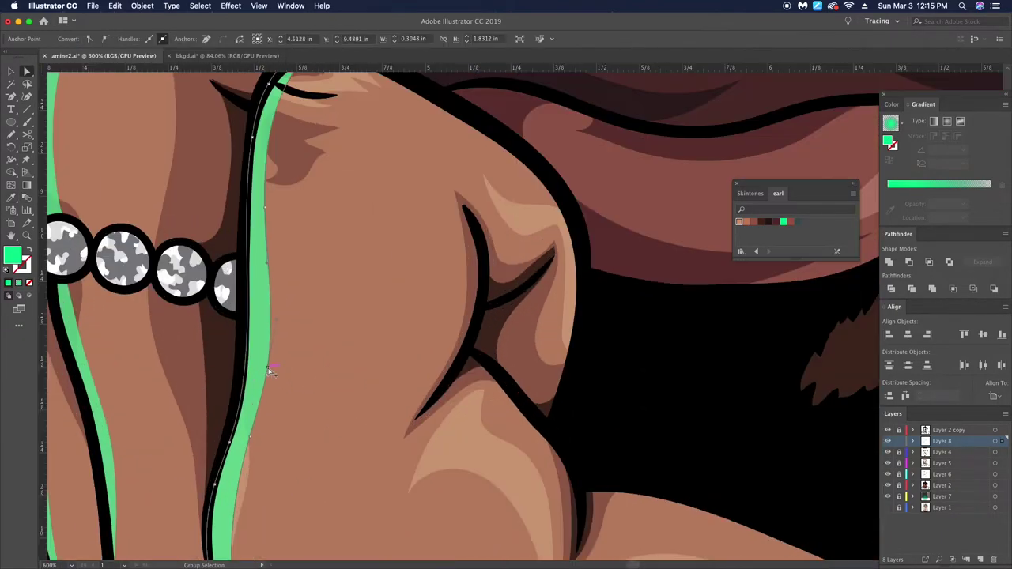
{"action": "key", "text": "a"}
{"action": "scroll", "coordinate": [262, 500], "scroll_direction": "down", "scroll_amount": 2}
{"action": "key", "text": "ctrl+shift+a"}
{"action": "scroll", "coordinate": [288, 498], "scroll_direction": "down", "scroll_amount": 2}
{"action": "scroll", "coordinate": [317, 395], "scroll_direction": "up", "scroll_amount": 3}
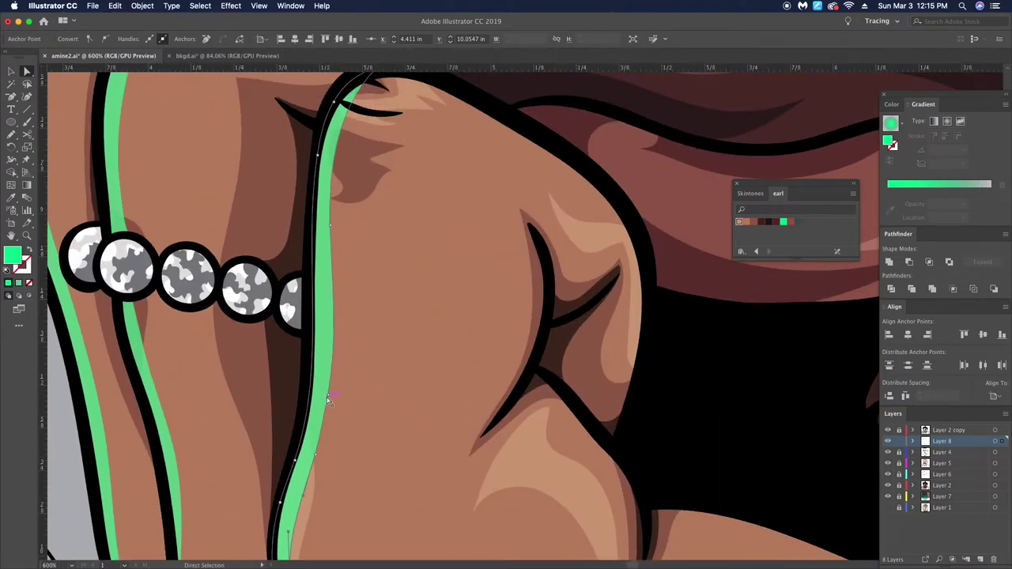
{"action": "scroll", "coordinate": [396, 356], "scroll_direction": "down", "scroll_amount": 3}
{"action": "scroll", "coordinate": [453, 348], "scroll_direction": "down", "scroll_amount": 1}
{"action": "scroll", "coordinate": [453, 348], "scroll_direction": "up", "scroll_amount": 1}
{"action": "scroll", "coordinate": [316, 395], "scroll_direction": "up", "scroll_amount": 2}
Step: Sample the finger highlight's green style and draw rim lights along a shirt fold and the shoulder fold
{"action": "key", "text": "b"}
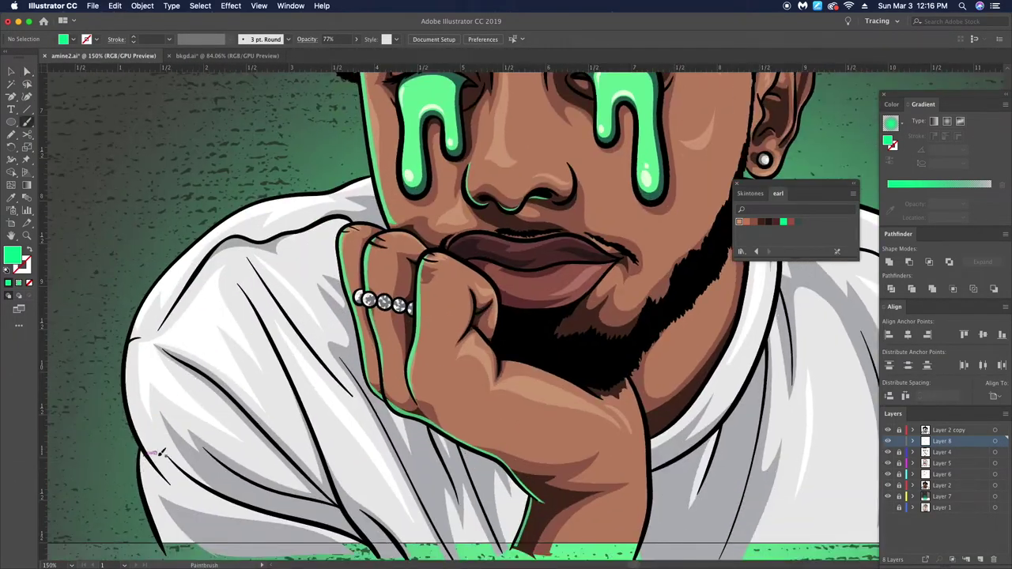
{"action": "key", "text": "i"}
{"action": "left_click", "coordinate": [412, 353]}
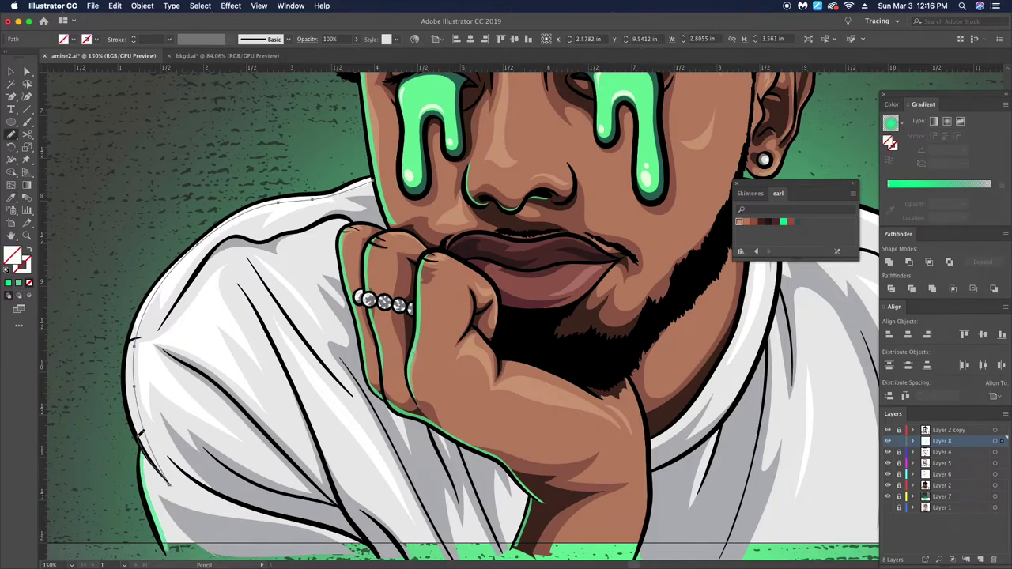
{"action": "scroll", "coordinate": [361, 192], "scroll_direction": "up", "scroll_amount": 3}
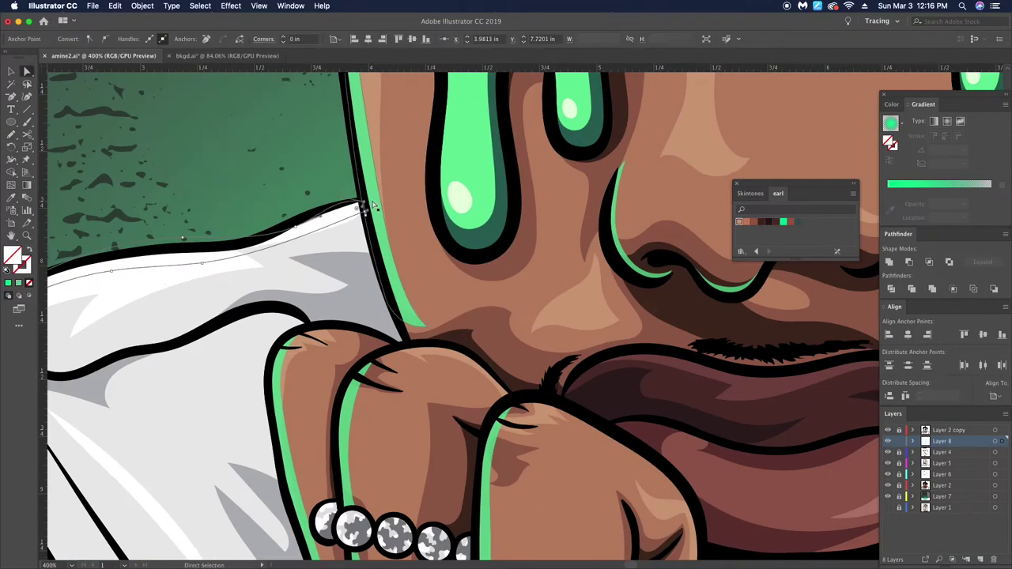
{"action": "key", "text": "a"}
{"action": "scroll", "coordinate": [334, 221], "scroll_direction": "up", "scroll_amount": 2}
{"action": "scroll", "coordinate": [322, 253], "scroll_direction": "down", "scroll_amount": 2}
{"action": "scroll", "coordinate": [298, 323], "scroll_direction": "down", "scroll_amount": 2}
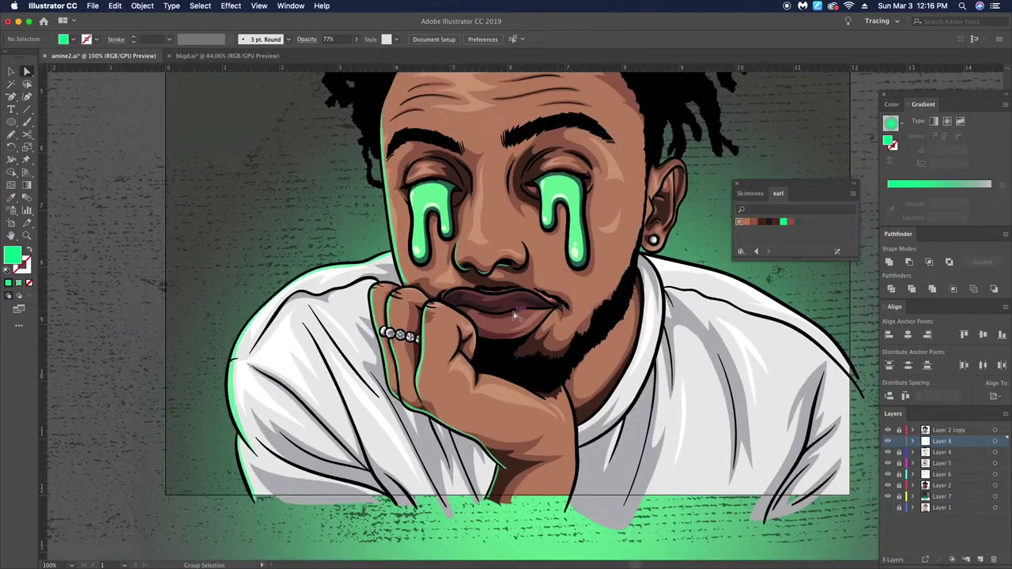
{"action": "scroll", "coordinate": [538, 332], "scroll_direction": "down", "scroll_amount": 1}
{"action": "scroll", "coordinate": [409, 320], "scroll_direction": "up", "scroll_amount": 2}
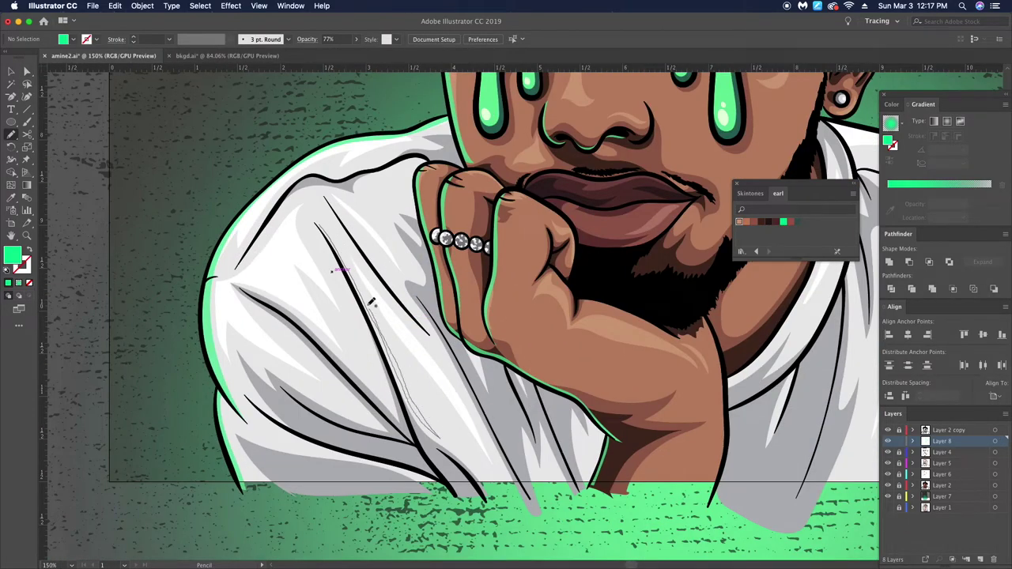
{"action": "scroll", "coordinate": [435, 435], "scroll_direction": "up", "scroll_amount": 1}
{"action": "mouse_move", "coordinate": [375, 308]}
{"action": "left_mouse_down"}
{"action": "mouse_move", "coordinate": [435, 435]}
{"action": "mouse_move", "coordinate": [439, 390]}
{"action": "left_mouse_up"}
{"action": "key", "text": "a"}
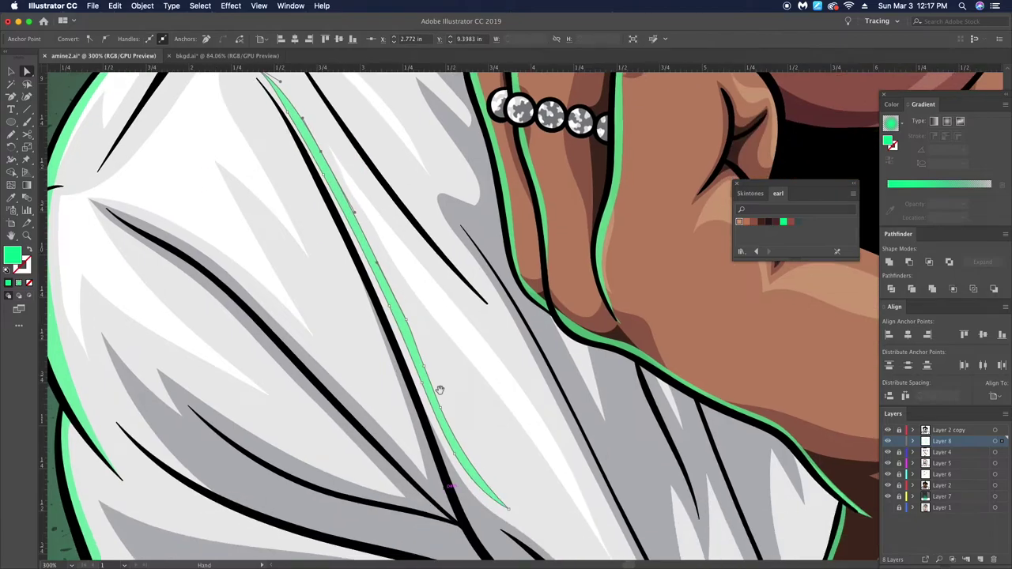
{"action": "scroll", "coordinate": [440, 389], "scroll_direction": "up", "scroll_amount": 1}
{"action": "key", "text": "n"}
{"action": "scroll", "coordinate": [441, 400], "scroll_direction": "down", "scroll_amount": 3}
{"action": "scroll", "coordinate": [254, 367], "scroll_direction": "up", "scroll_amount": 3}
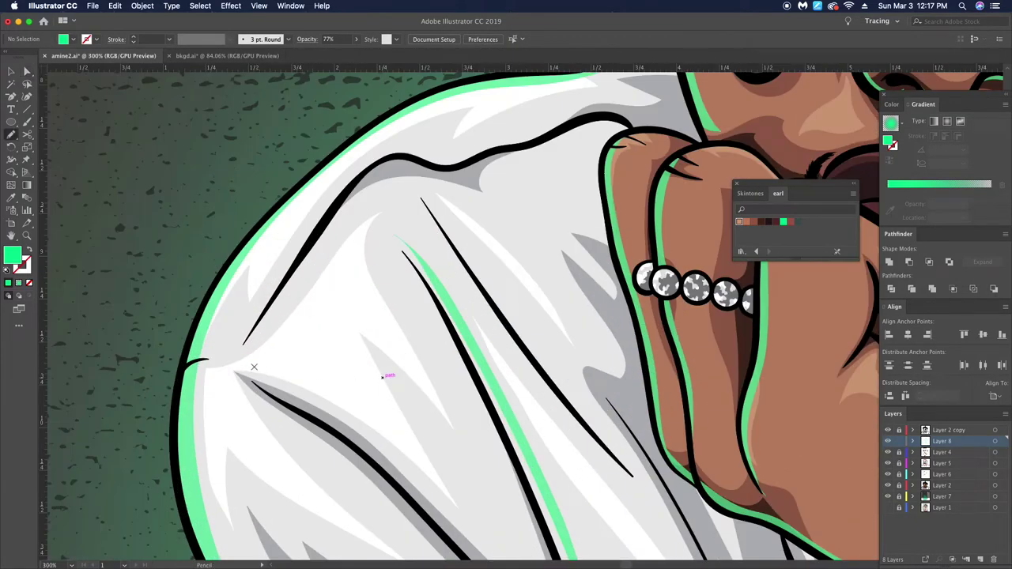
{"action": "mouse_move", "coordinate": [286, 366]}
{"action": "left_mouse_down"}
{"action": "mouse_move", "coordinate": [242, 339]}
{"action": "mouse_move", "coordinate": [272, 343]}
{"action": "left_mouse_up"}
{"action": "scroll", "coordinate": [261, 356], "scroll_direction": "up", "scroll_amount": 2}
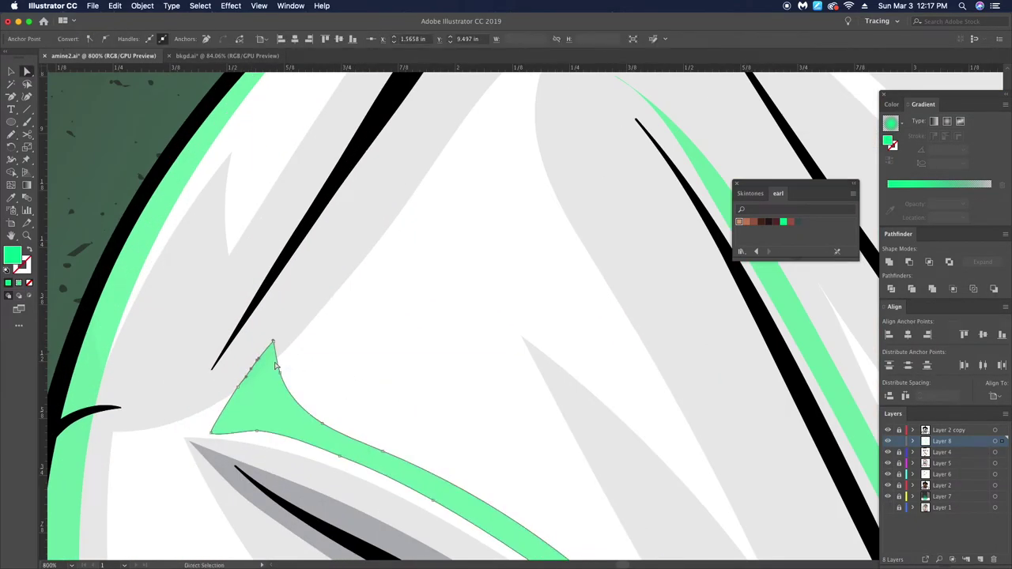
{"action": "scroll", "coordinate": [591, 390], "scroll_direction": "down", "scroll_amount": 5}
Step: Add green rim lights along the shirt collar and top collar edge, repositioning one anchor point
{"action": "left_click_drag", "start_coordinate": [591, 390], "coordinate": [457, 387]}
{"action": "scroll", "coordinate": [457, 387], "scroll_direction": "up", "scroll_amount": 1}
{"action": "left_click_drag", "start_coordinate": [479, 332], "coordinate": [443, 405]}
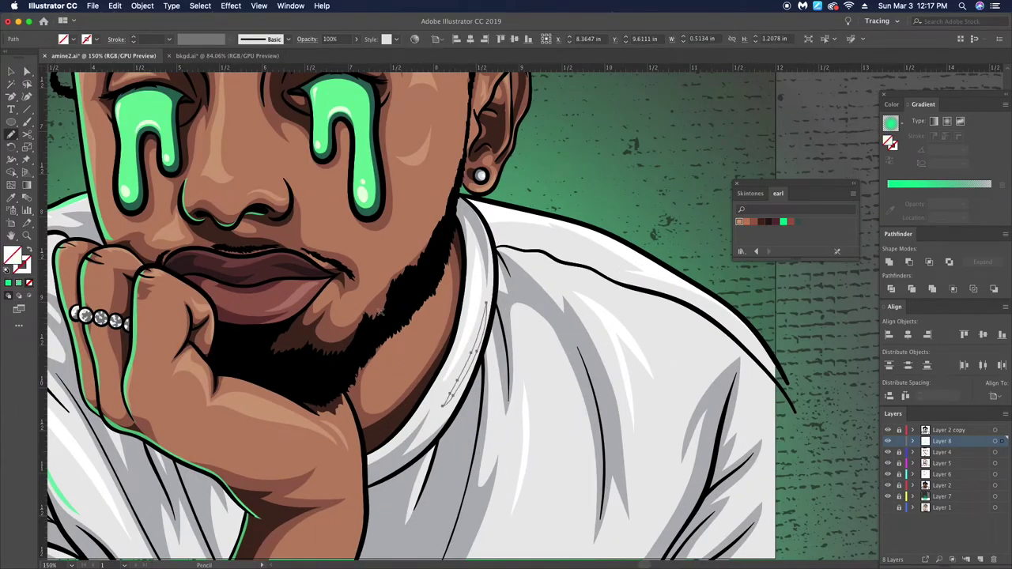
{"action": "scroll", "coordinate": [467, 395], "scroll_direction": "down", "scroll_amount": 3}
{"action": "left_click_drag", "start_coordinate": [501, 372], "coordinate": [487, 437]}
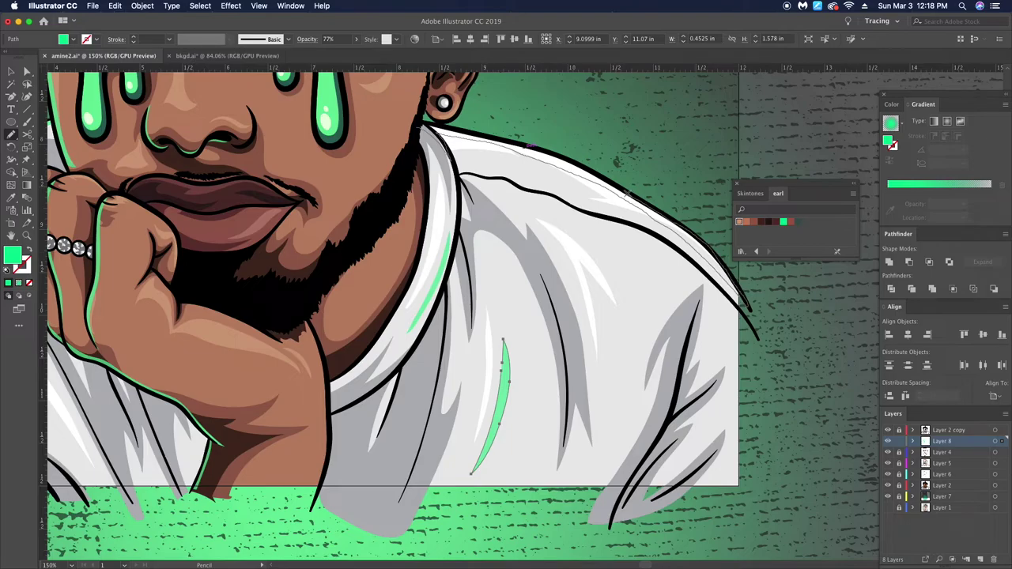
{"action": "left_click_drag", "start_coordinate": [472, 131], "coordinate": [431, 127]}
{"action": "key", "text": "a"}
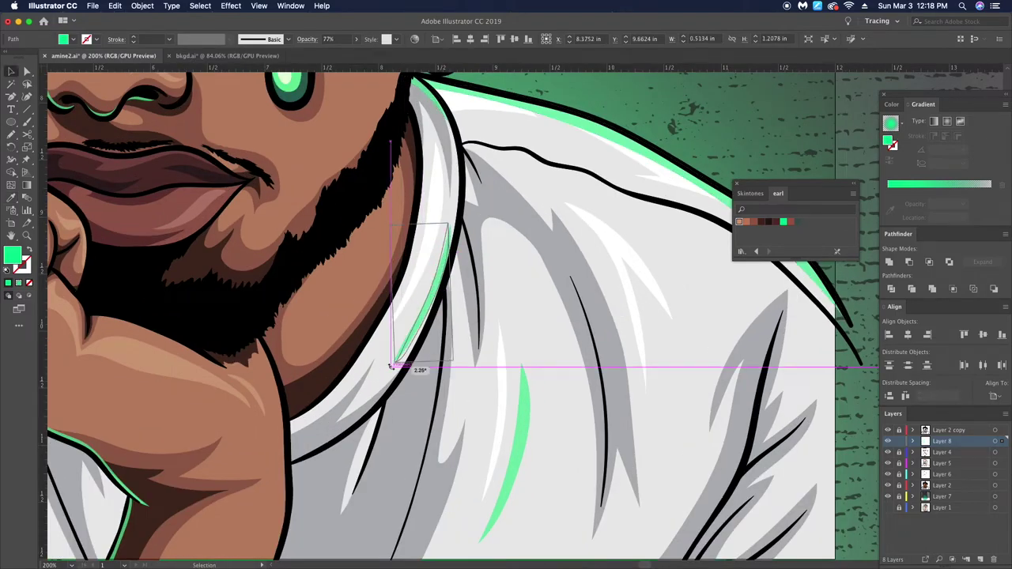
{"action": "scroll", "coordinate": [238, 166], "scroll_direction": "up", "scroll_amount": 3}
{"action": "scroll", "coordinate": [414, 293], "scroll_direction": "down", "scroll_amount": 5}
{"action": "scroll", "coordinate": [413, 293], "scroll_direction": "right", "scroll_amount": 8}
{"action": "left_click_drag", "start_coordinate": [500, 195], "coordinate": [535, 211]}
{"action": "scroll", "coordinate": [504, 191], "scroll_direction": "down", "scroll_amount": 5}
{"action": "key", "text": "n"}
{"action": "scroll", "coordinate": [535, 190], "scroll_direction": "up", "scroll_amount": 5}
{"action": "key", "text": "a"}
{"action": "scroll", "coordinate": [553, 229], "scroll_direction": "down", "scroll_amount": 8}
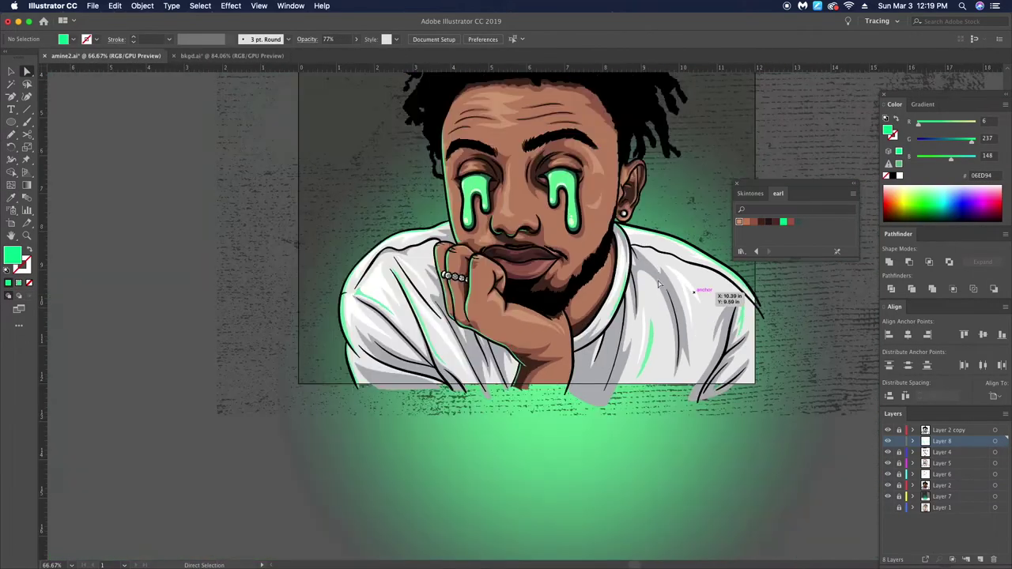
{"action": "scroll", "coordinate": [522, 205], "scroll_direction": "up", "scroll_amount": 2}
{"action": "scroll", "coordinate": [491, 222], "scroll_direction": "up", "scroll_amount": 2}
{"action": "scroll", "coordinate": [465, 234], "scroll_direction": "up", "scroll_amount": 3}
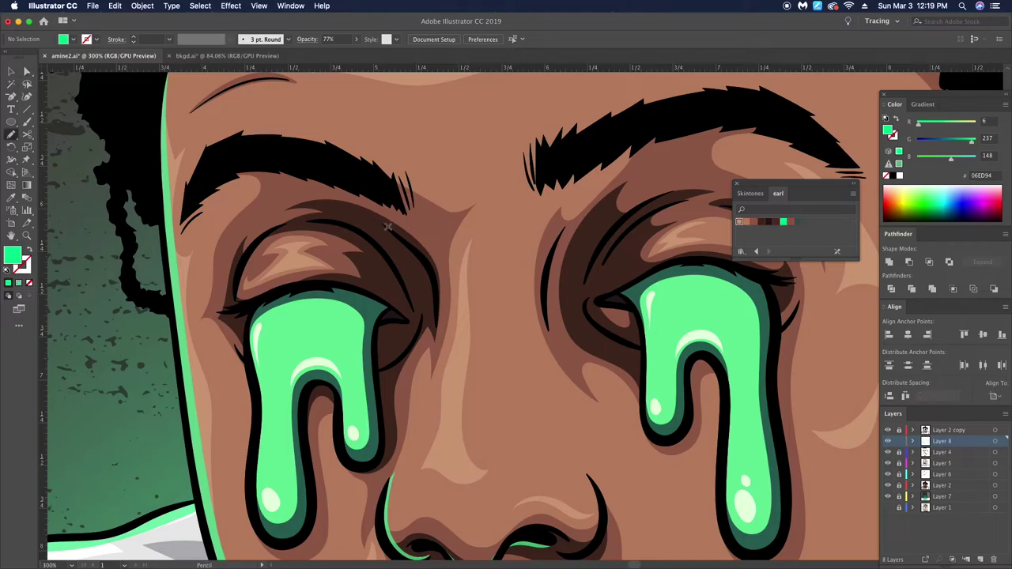
Step: Check the existing green highlights near the eyebrow and over the right eye
{"action": "key", "text": "a"}
{"action": "scroll", "coordinate": [399, 237], "scroll_direction": "down", "scroll_amount": 2}
{"action": "scroll", "coordinate": [364, 269], "scroll_direction": "down", "scroll_amount": 2}
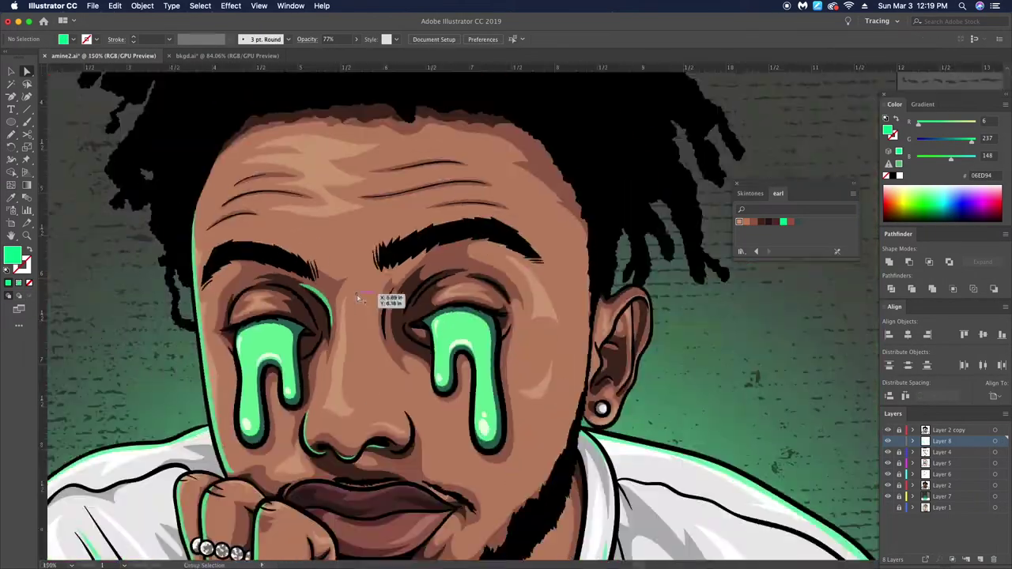
{"action": "scroll", "coordinate": [357, 294], "scroll_direction": "down", "scroll_amount": 2}
{"action": "left_click", "coordinate": [337, 295]}
{"action": "scroll", "coordinate": [338, 295], "scroll_direction": "up", "scroll_amount": 6}
{"action": "scroll", "coordinate": [366, 336], "scroll_direction": "left", "scroll_amount": 3}
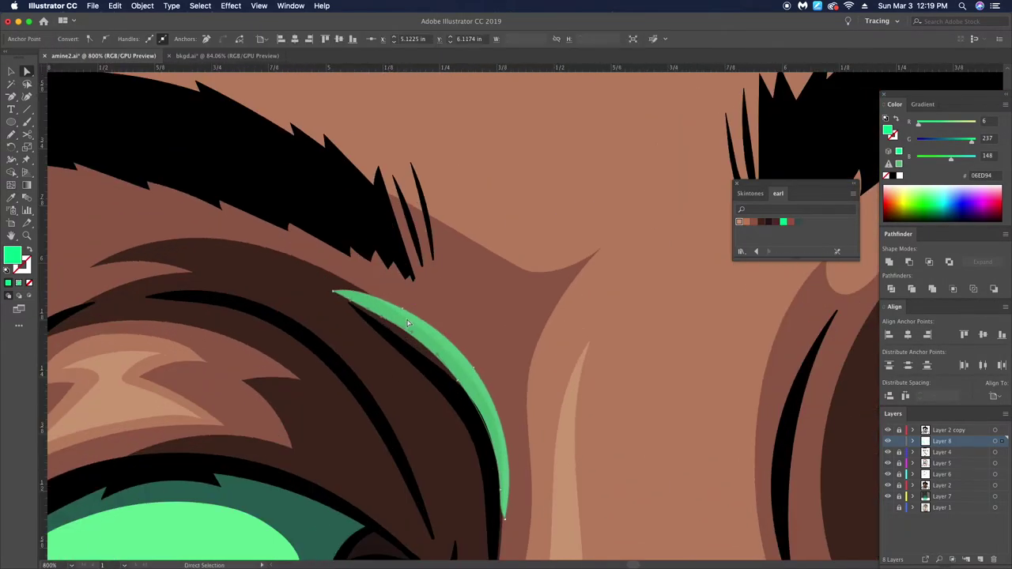
{"action": "key", "text": "ctrl+shift+a"}
{"action": "scroll", "coordinate": [405, 310], "scroll_direction": "down", "scroll_amount": 6}
{"action": "scroll", "coordinate": [566, 297], "scroll_direction": "up", "scroll_amount": 3}
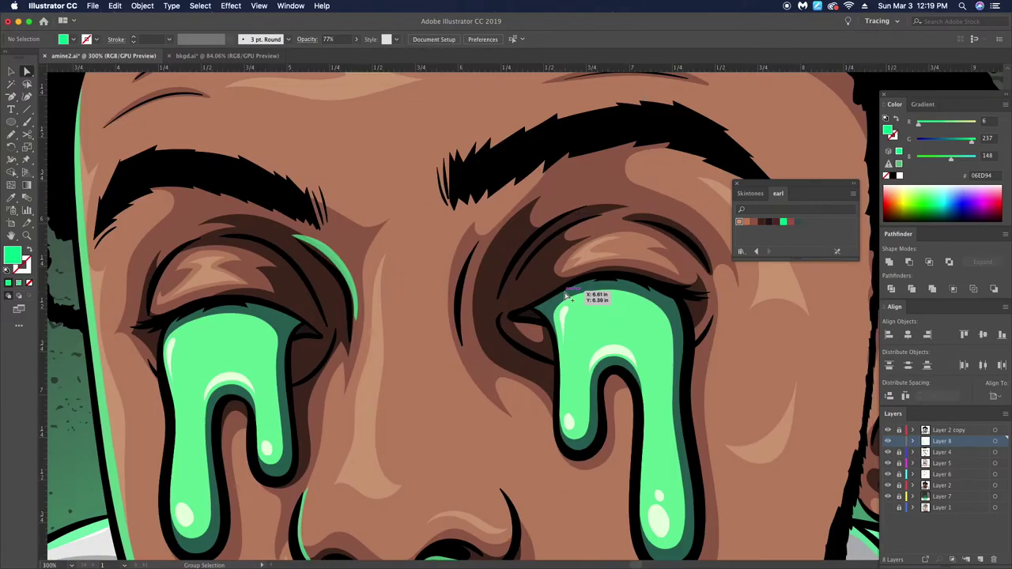
{"action": "scroll", "coordinate": [492, 294], "scroll_direction": "down", "scroll_amount": 2}
{"action": "scroll", "coordinate": [493, 300], "scroll_direction": "up", "scroll_amount": 3}
{"action": "key", "text": "a"}
{"action": "scroll", "coordinate": [639, 273], "scroll_direction": "down", "scroll_amount": 6}
{"action": "scroll", "coordinate": [639, 273], "scroll_direction": "up", "scroll_amount": 6}
{"action": "key", "text": "v"}
{"action": "left_click", "coordinate": [536, 324]}
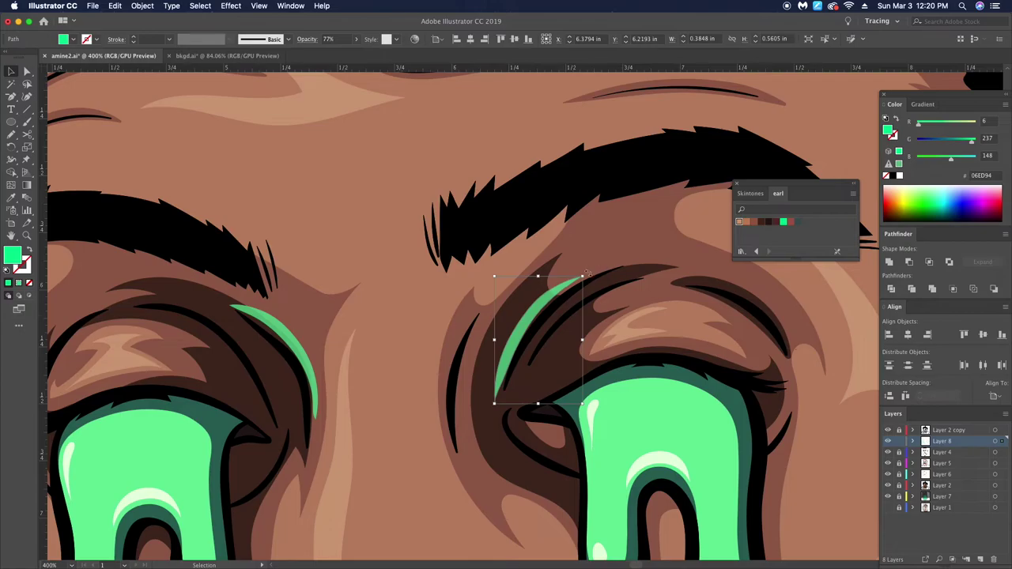
{"action": "key", "text": "ctrl+shift+a"}
{"action": "key", "text": "n"}
{"action": "scroll", "coordinate": [491, 401], "scroll_direction": "up", "scroll_amount": 2}
{"action": "scroll", "coordinate": [499, 420], "scroll_direction": "up", "scroll_amount": 2}
{"action": "scroll", "coordinate": [508, 402], "scroll_direction": "down", "scroll_amount": 8}
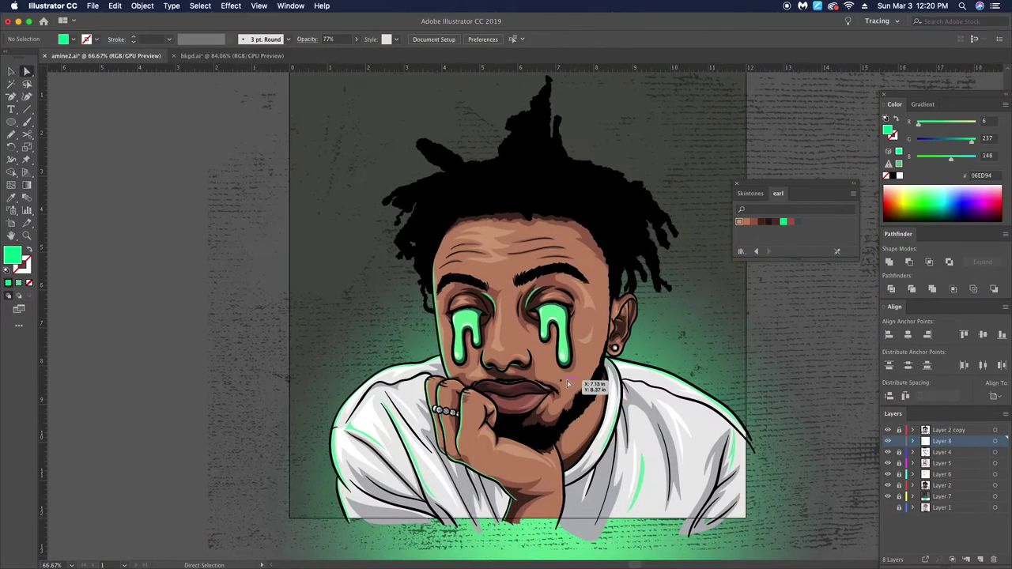
{"action": "scroll", "coordinate": [593, 388], "scroll_direction": "up", "scroll_amount": 6}
Step: Draw a green rim stroke along the upper lip and pull its end point to the right
{"action": "key", "text": "a"}
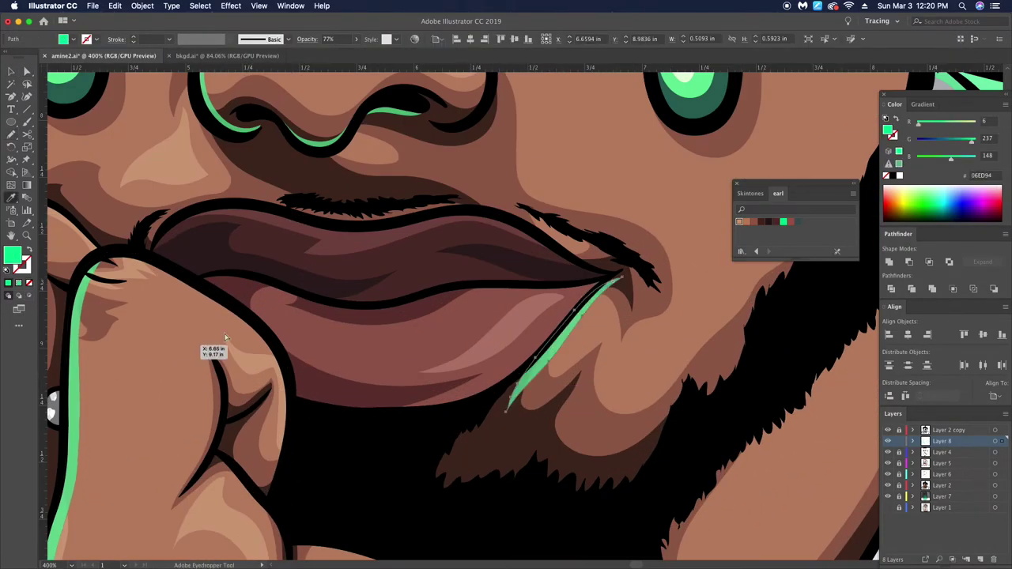
{"action": "scroll", "coordinate": [214, 350], "scroll_direction": "down", "scroll_amount": 2}
{"action": "scroll", "coordinate": [508, 299], "scroll_direction": "up", "scroll_amount": 2}
{"action": "key", "text": "a"}
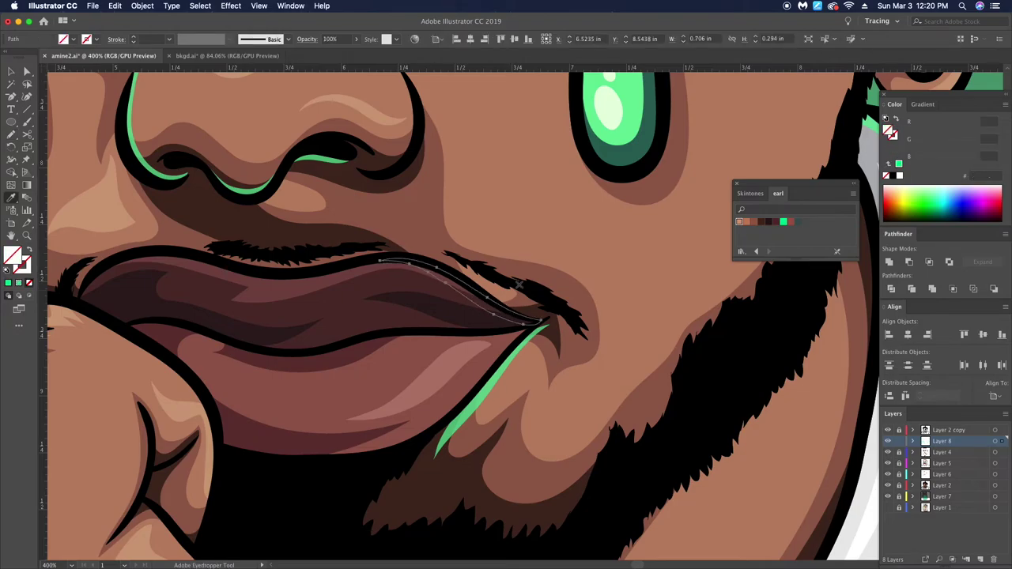
{"action": "scroll", "coordinate": [425, 361], "scroll_direction": "down", "scroll_amount": 6}
{"action": "scroll", "coordinate": [425, 362], "scroll_direction": "up", "scroll_amount": 7}
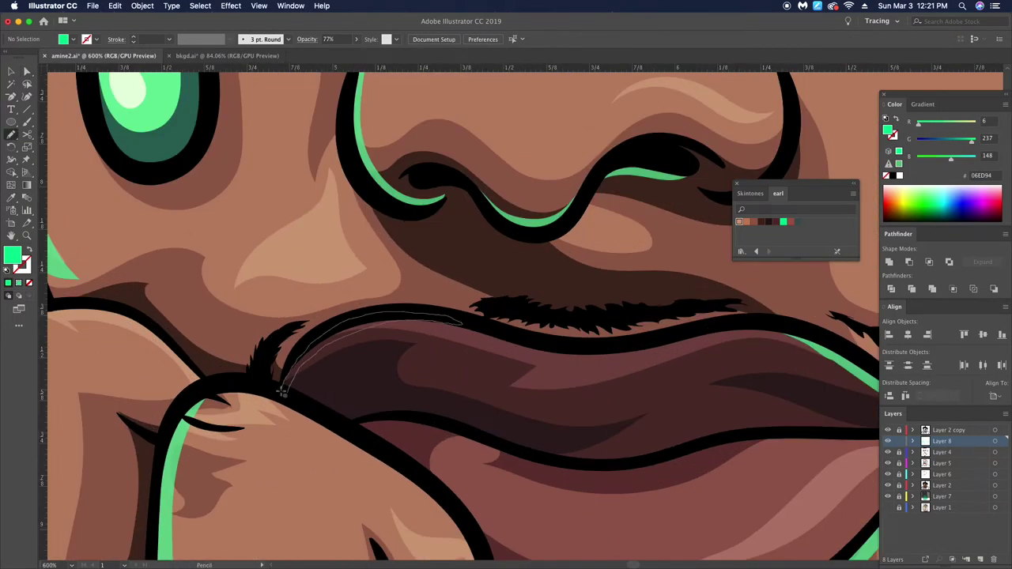
{"action": "left_click_drag", "start_coordinate": [283, 393], "coordinate": [286, 389]}
{"action": "key", "text": "a"}
{"action": "scroll", "coordinate": [285, 387], "scroll_direction": "up", "scroll_amount": 3}
{"action": "left_click_drag", "start_coordinate": [569, 258], "coordinate": [653, 279]}
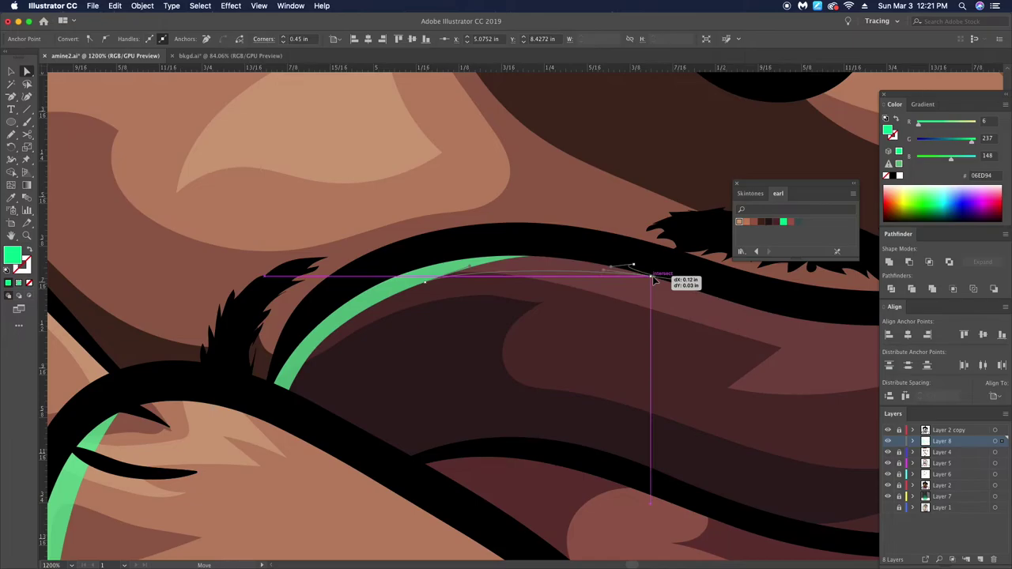
{"action": "scroll", "coordinate": [653, 279], "scroll_direction": "down", "scroll_amount": 6}
{"action": "key", "text": "n"}
{"action": "scroll", "coordinate": [472, 431], "scroll_direction": "up", "scroll_amount": 5}
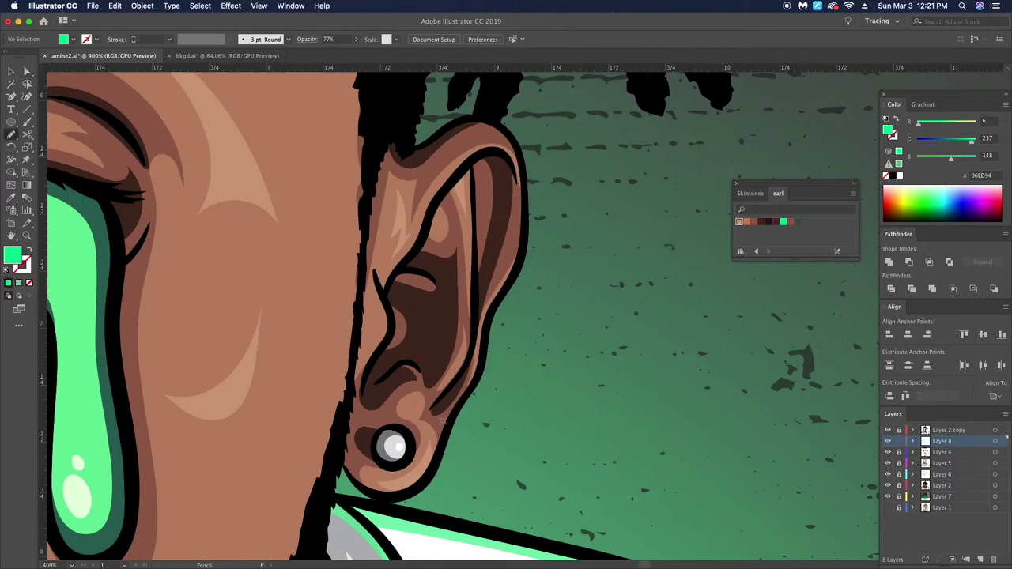
{"action": "key", "text": "a"}
{"action": "scroll", "coordinate": [342, 457], "scroll_direction": "down", "scroll_amount": 3}
{"action": "scroll", "coordinate": [520, 316], "scroll_direction": "up", "scroll_amount": 5}
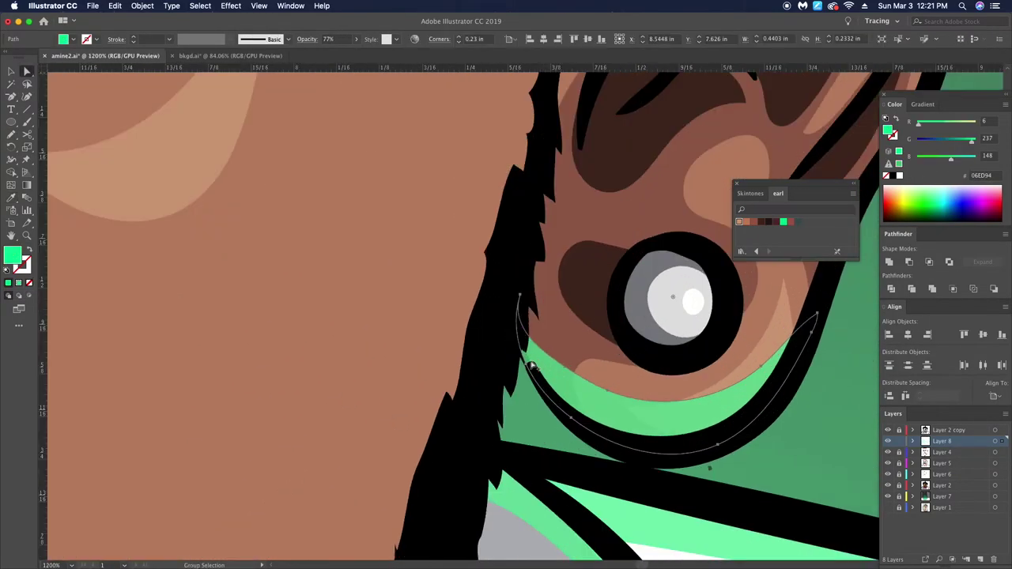
{"action": "scroll", "coordinate": [519, 316], "scroll_direction": "down", "scroll_amount": 4}
{"action": "scroll", "coordinate": [586, 386], "scroll_direction": "up", "scroll_amount": 4}
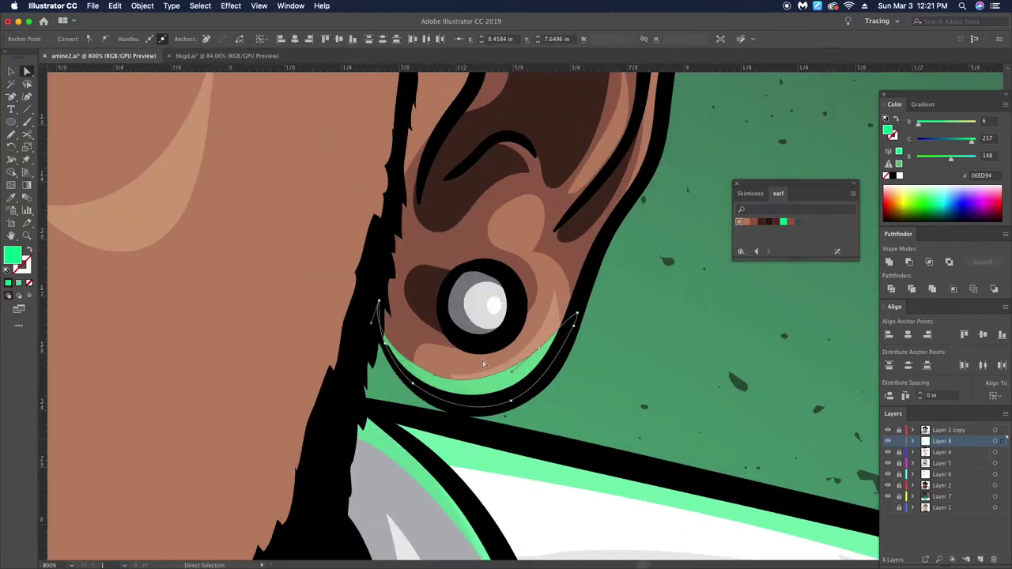
{"action": "scroll", "coordinate": [492, 250], "scroll_direction": "down", "scroll_amount": 3}
Step: Draw a green rim-light stroke along the ear's outer edge and extend it further down
{"action": "key", "text": "n"}
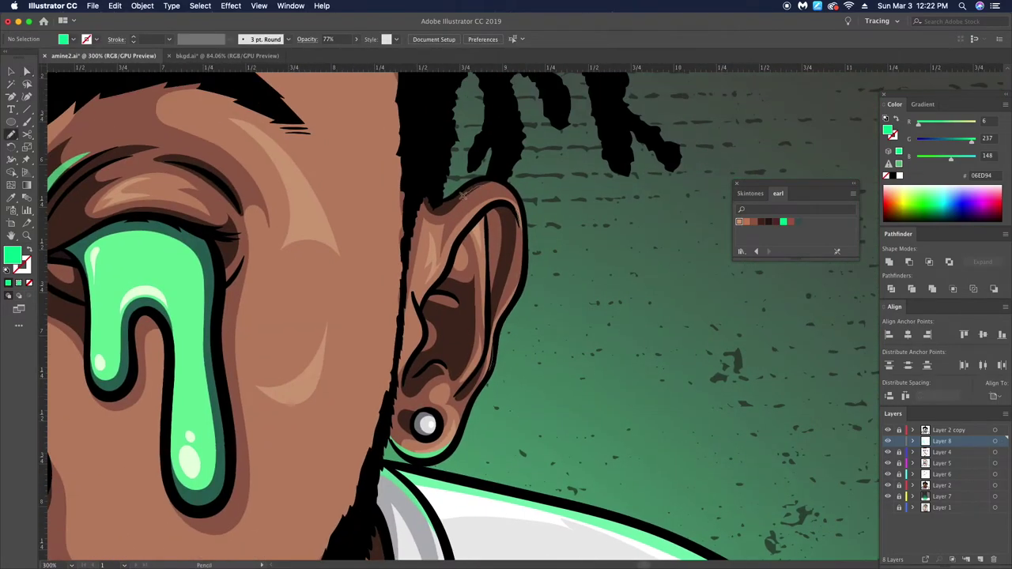
{"action": "left_click_drag", "start_coordinate": [467, 190], "coordinate": [431, 209]}
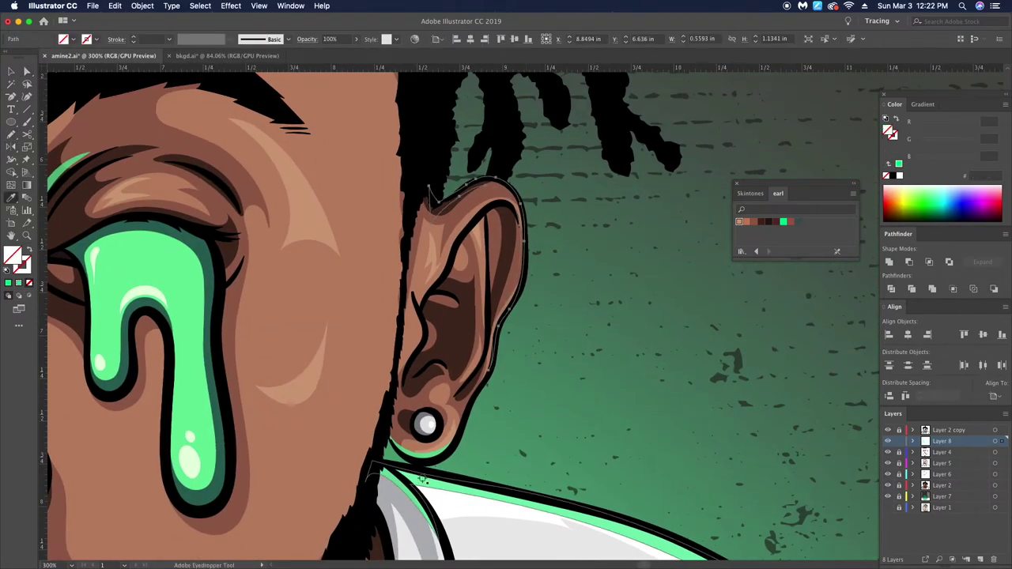
{"action": "left_click", "coordinate": [422, 479]}
{"action": "scroll", "coordinate": [443, 205], "scroll_direction": "up", "scroll_amount": 4}
{"action": "key", "text": "ctrl+shift+a"}
{"action": "scroll", "coordinate": [368, 248], "scroll_direction": "down", "scroll_amount": 3}
{"action": "key", "text": "a"}
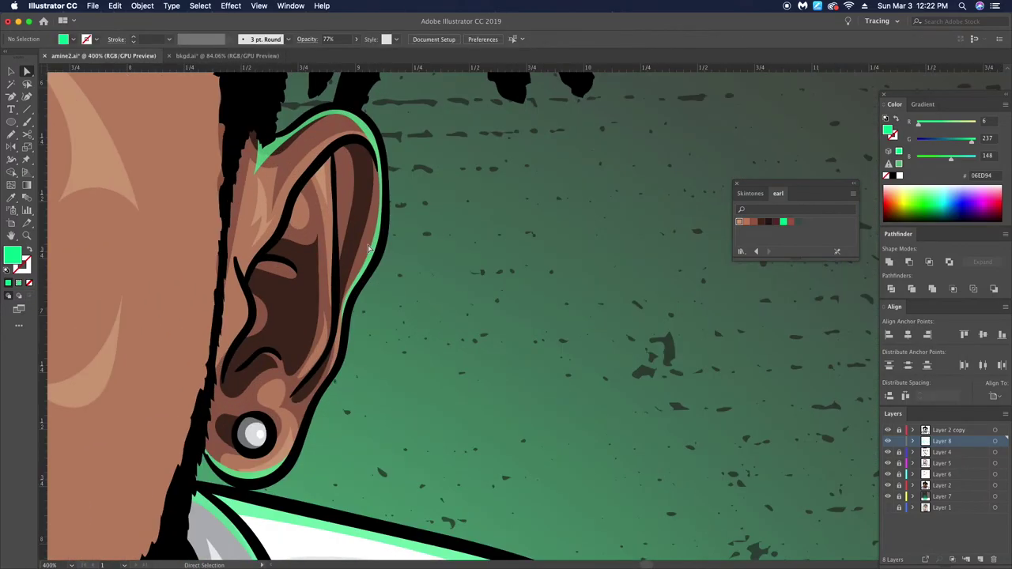
{"action": "left_click_drag", "start_coordinate": [334, 278], "coordinate": [321, 352]}
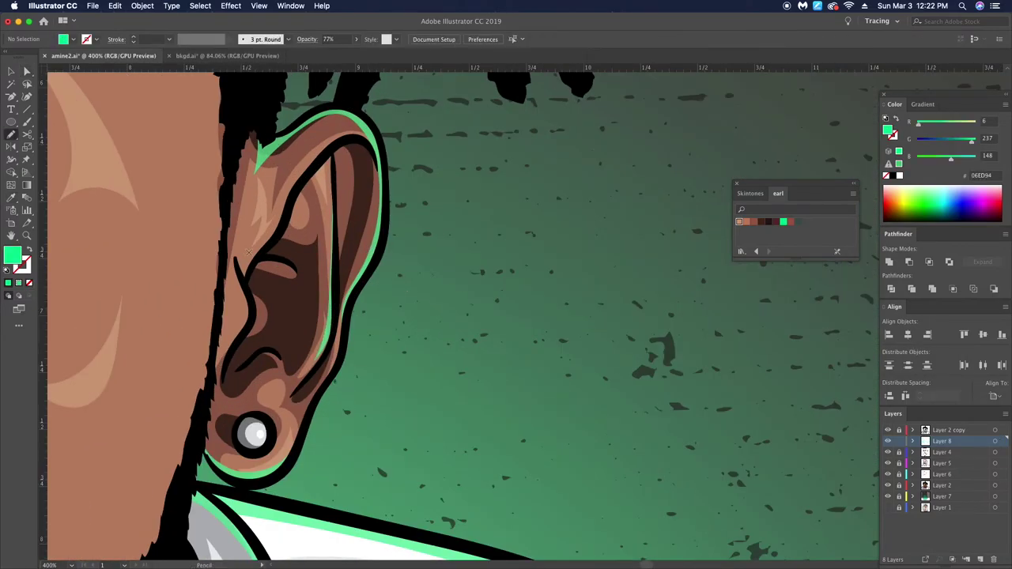
{"action": "key", "text": "a"}
Step: Fit the whole artwork in the window and save the file
{"action": "key", "text": "ctrl+0"}
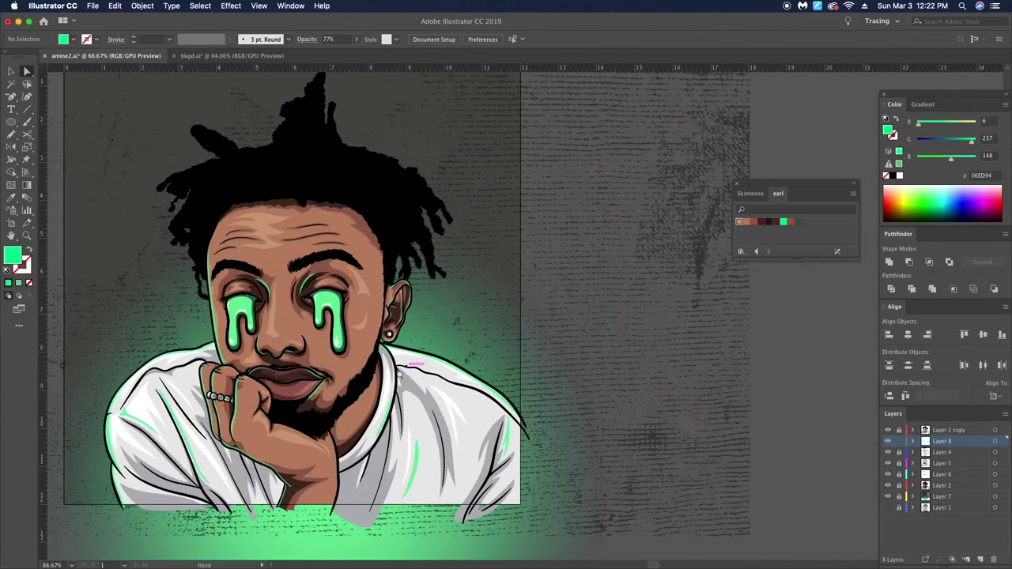
{"action": "scroll", "coordinate": [252, 372], "scroll_direction": "up", "scroll_amount": 4}
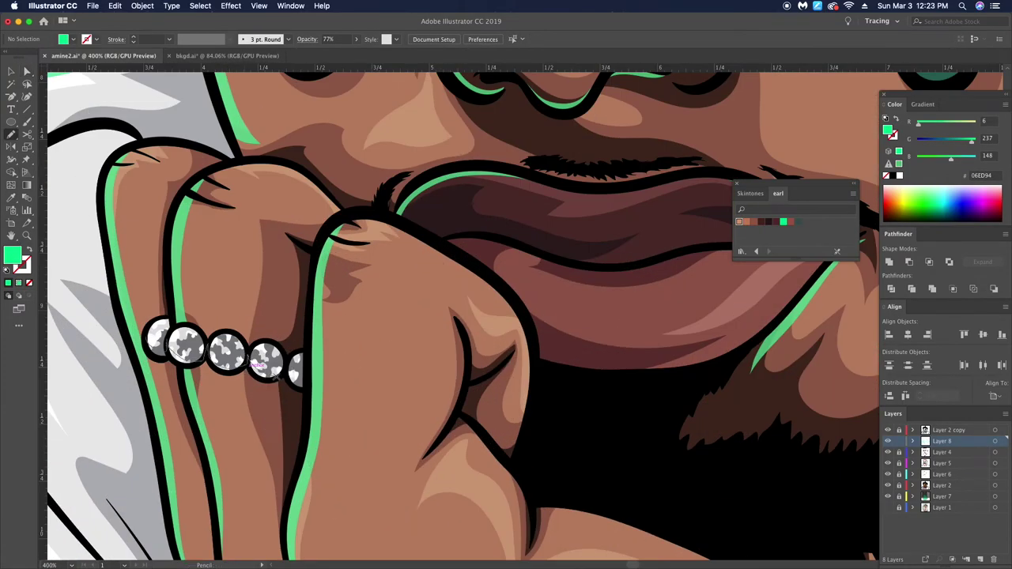
{"action": "key", "text": "v"}
{"action": "key", "text": "ctrl+0"}
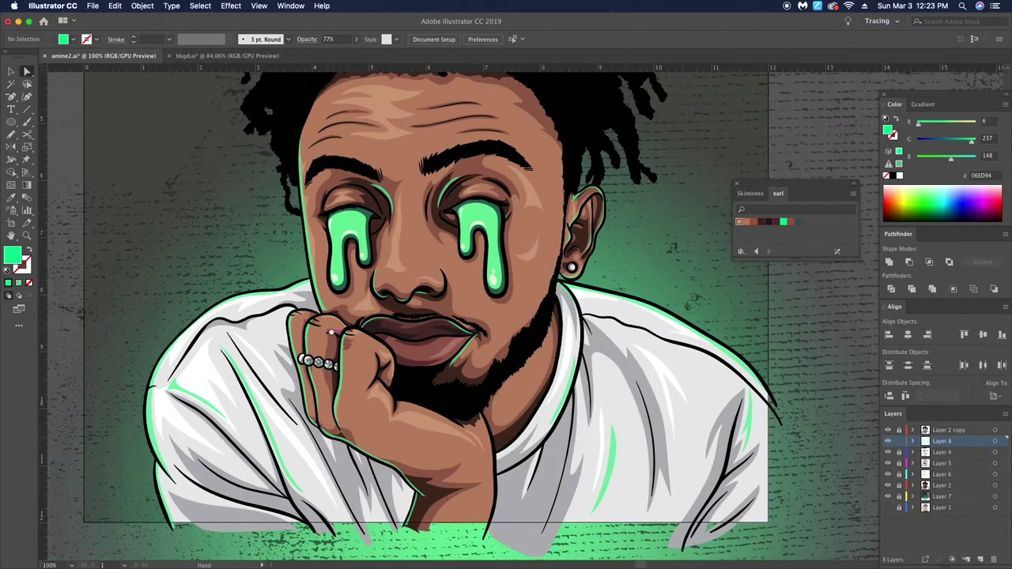
{"action": "key", "text": "ctrl+s"}
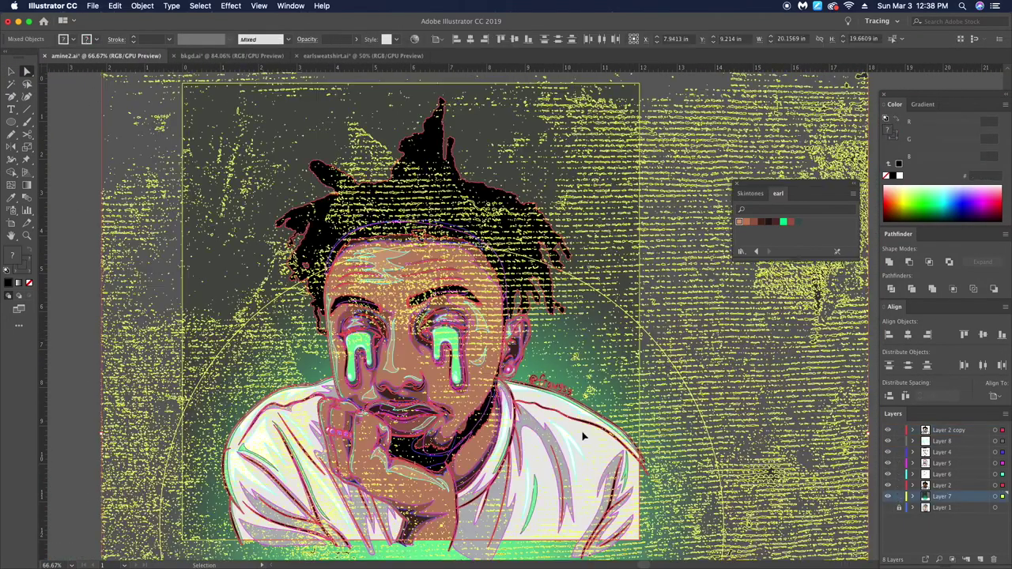
Step: Lock Layer 7, select the hair shadow group and set its opacity to 68%
{"action": "left_click", "coordinate": [899, 496]}
{"action": "key", "text": "a"}
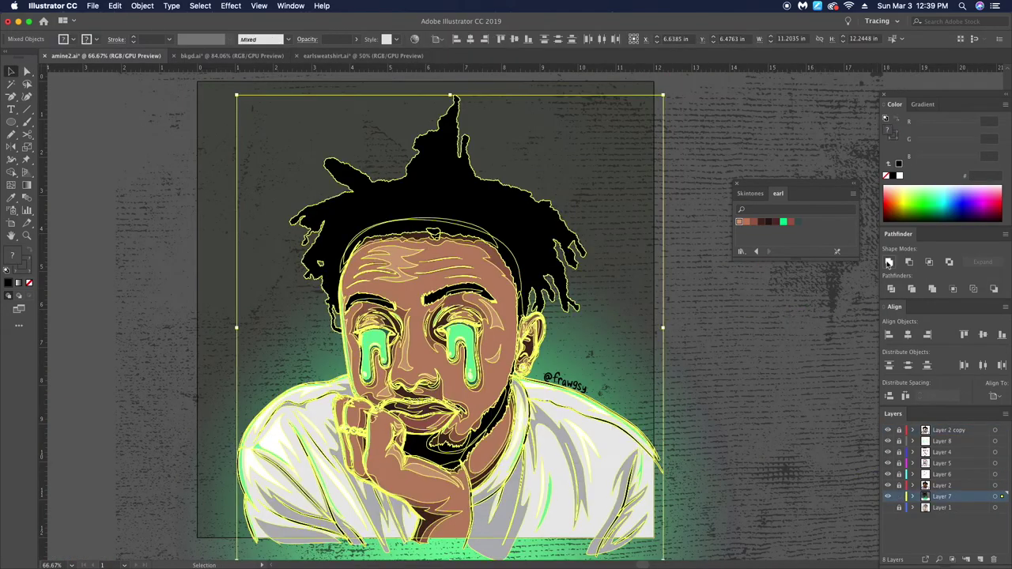
{"action": "left_click", "coordinate": [888, 262]}
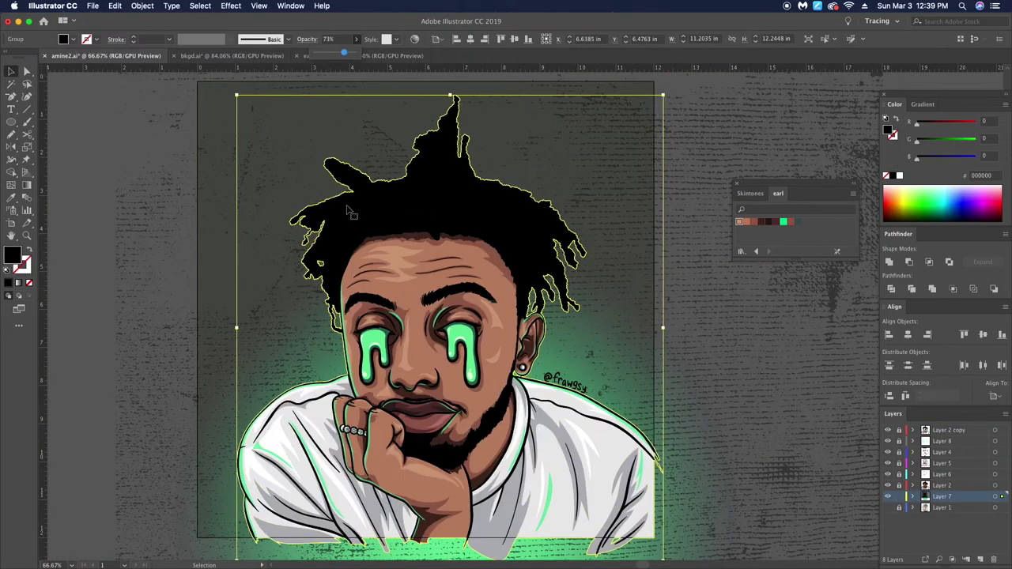
{"action": "key", "text": "ctrl+z"}
{"action": "key", "text": "ctrl+z"}
{"action": "key", "text": "ctrl+z"}
{"action": "key", "text": "ctrl+z"}
{"action": "left_click", "coordinate": [356, 38]}
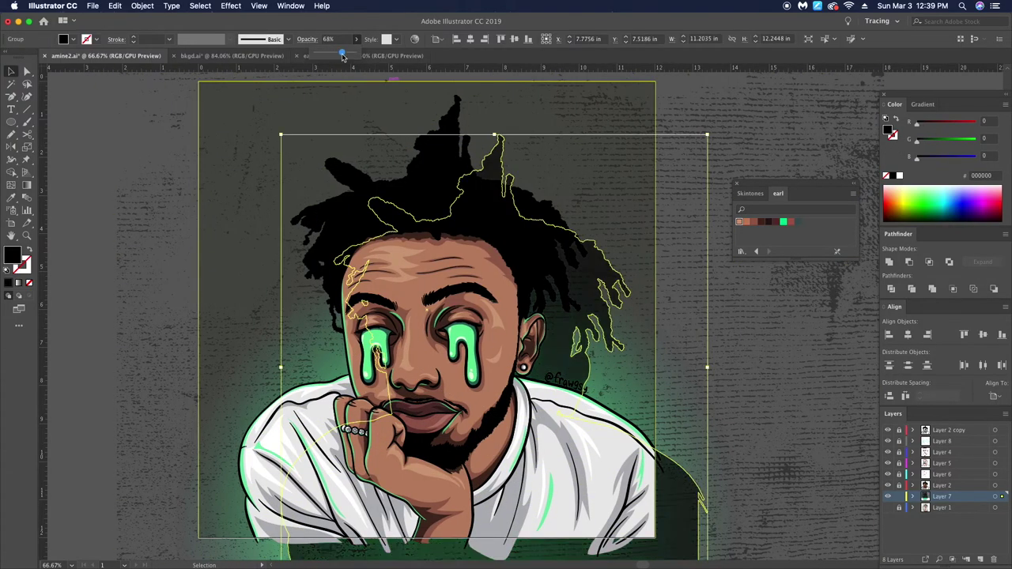
{"action": "left_click_drag", "start_coordinate": [330, 55], "coordinate": [342, 55]}
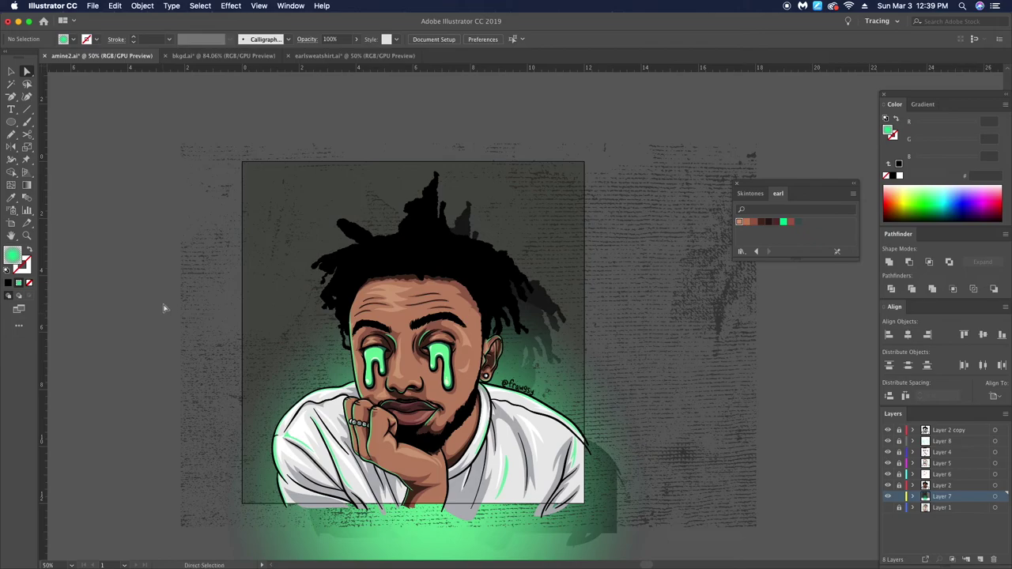
Step: Export the artboard as PNG amine2-01.png, overwriting the old file, and hide the side panels
{"action": "left_click", "coordinate": [93, 7]}
{"action": "mouse_move", "coordinate": [105, 177]}
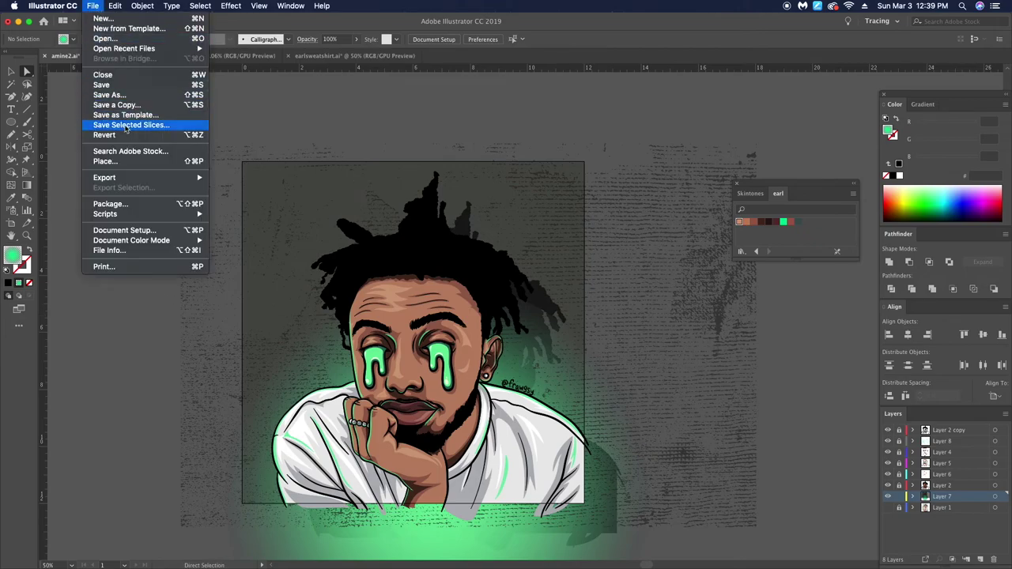
{"action": "left_click", "coordinate": [226, 196]}
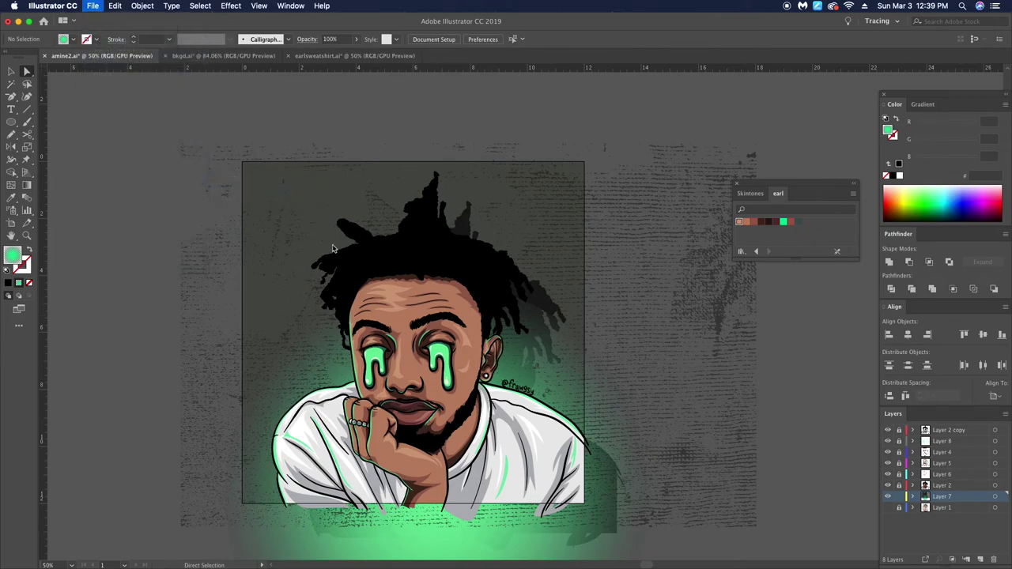
{"action": "left_click", "coordinate": [432, 305]}
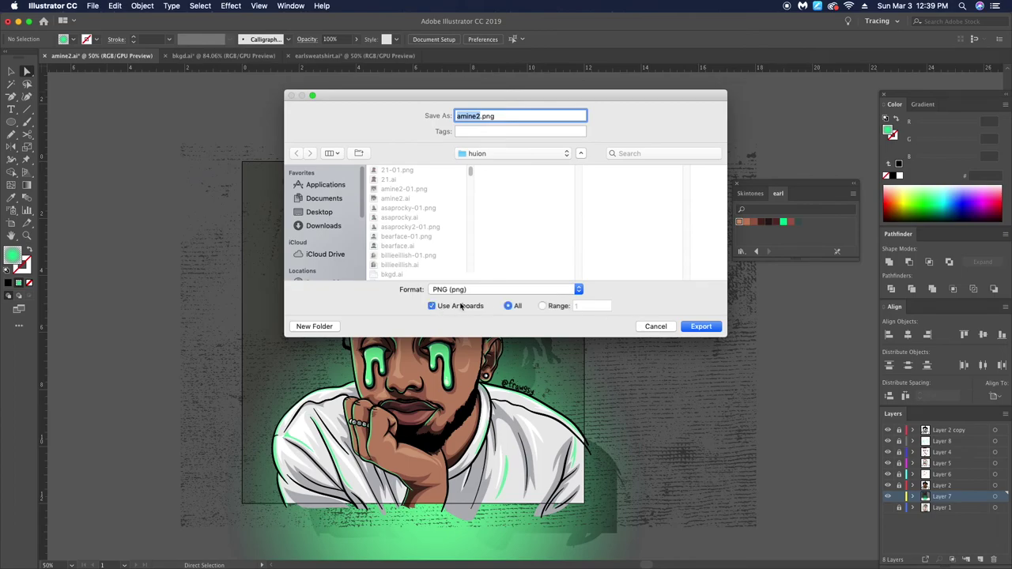
{"action": "left_click", "coordinate": [695, 326]}
{"action": "left_click", "coordinate": [548, 450]}
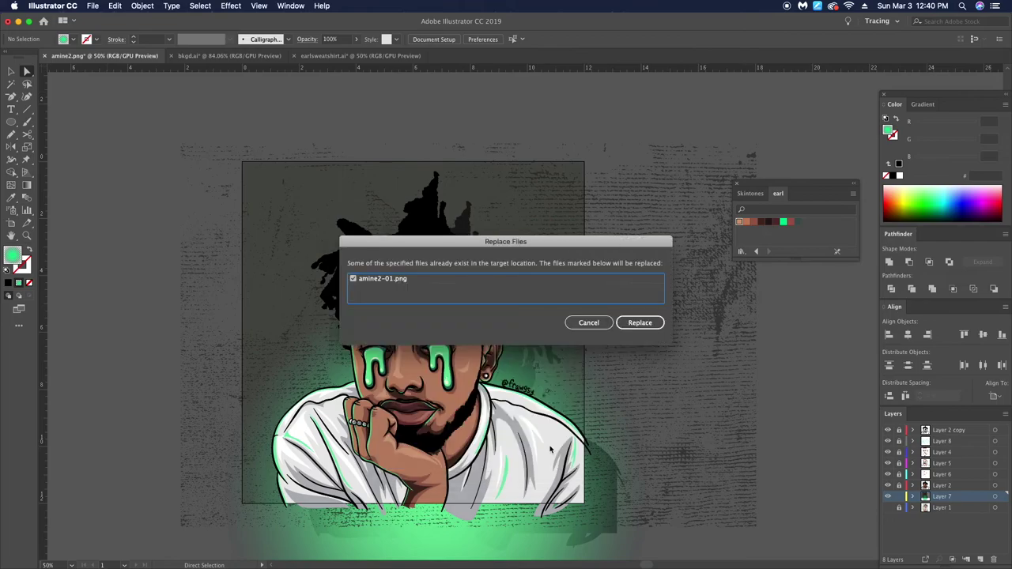
{"action": "left_click", "coordinate": [639, 324]}
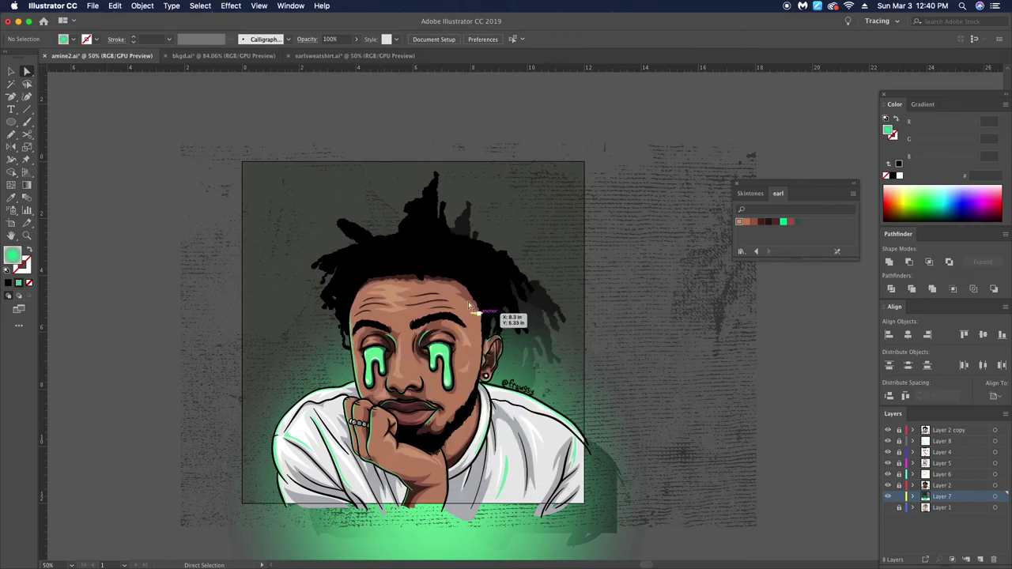
{"action": "key", "text": "shift+Tab"}
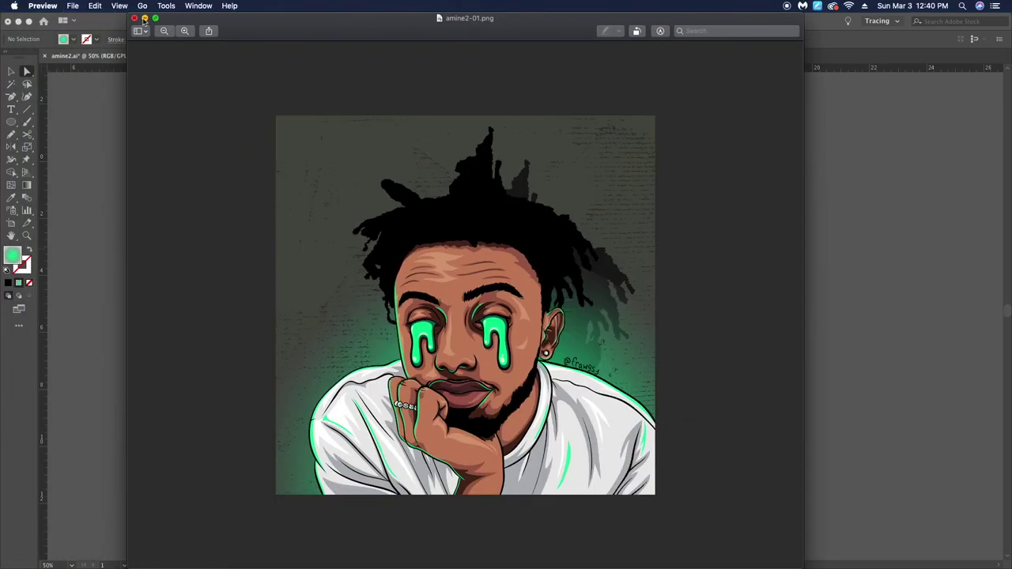
Step: Switch the Preview window showing amine2-01.png to full screen
{"action": "left_click", "coordinate": [156, 18]}
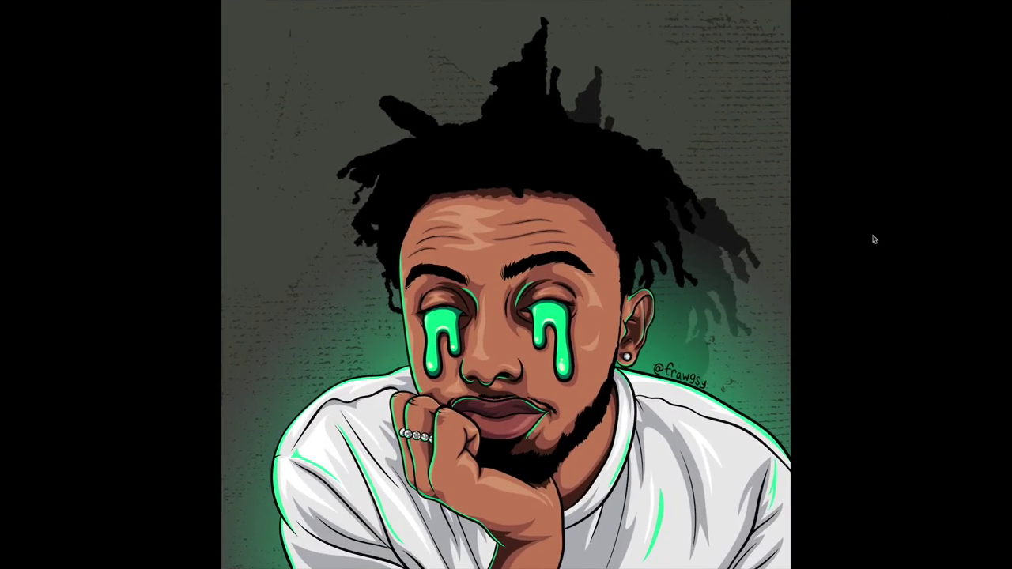